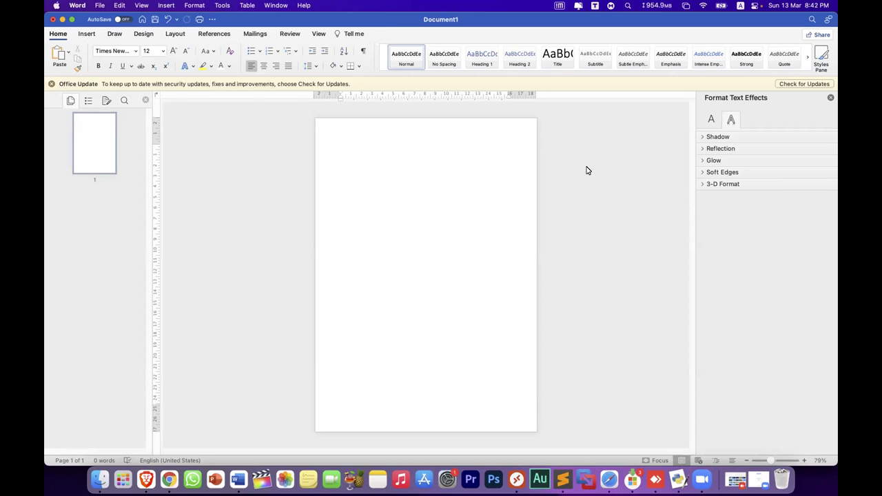
# Browse reference invitation images in the browser: graduation, birthday and housewarming designs
pyautogui.click(153, 480)
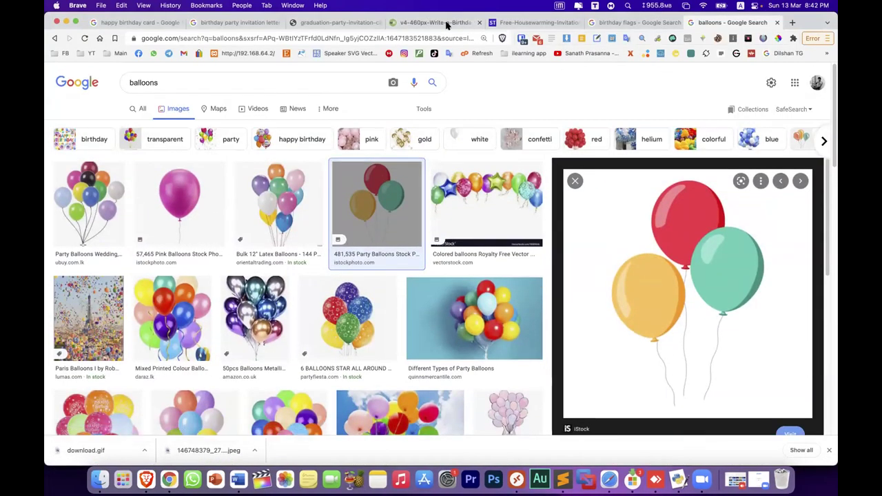
pyautogui.click(447, 23)
pyautogui.click(336, 23)
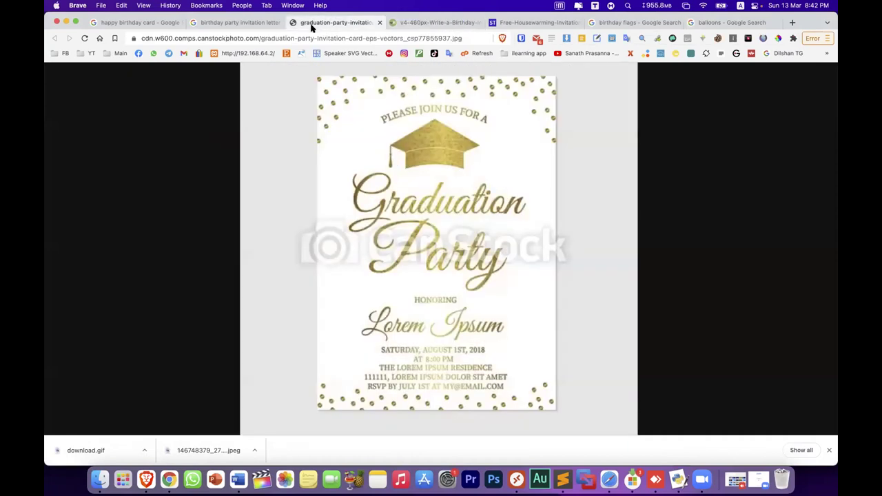
pyautogui.click(238, 25)
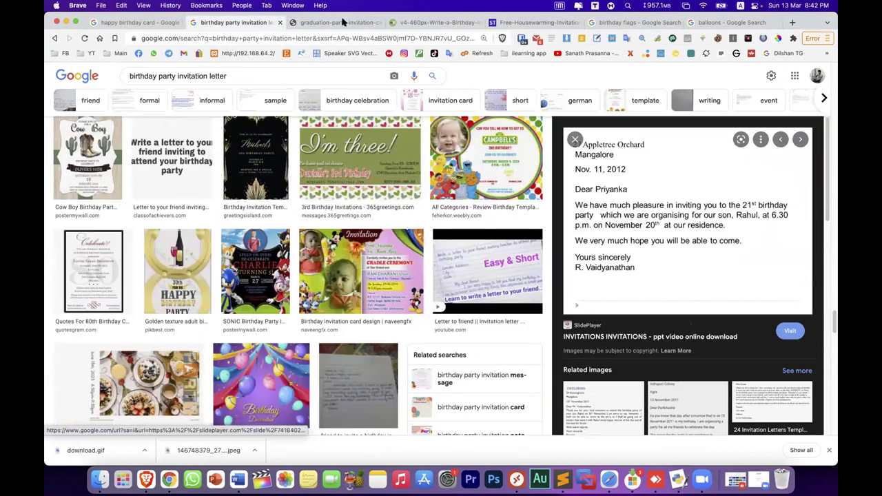
pyautogui.click(338, 23)
pyautogui.click(425, 24)
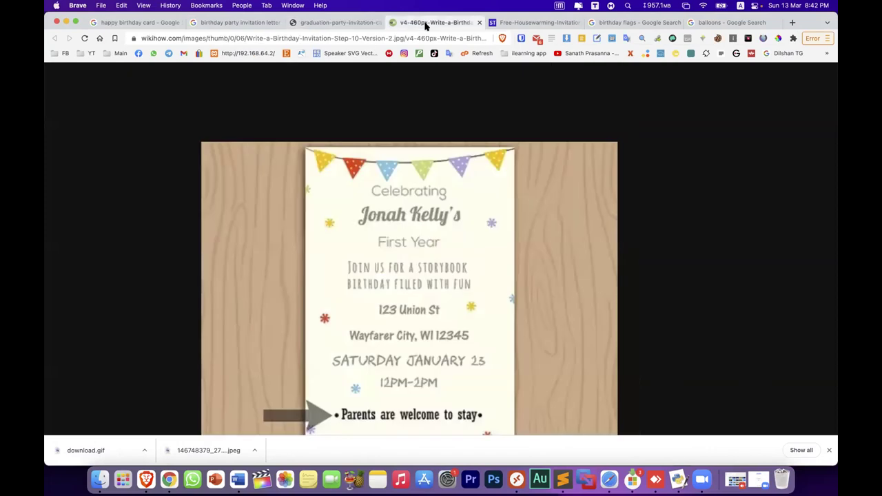
pyautogui.scroll(-5, 460, 210)
pyautogui.scroll(6, 460, 211)
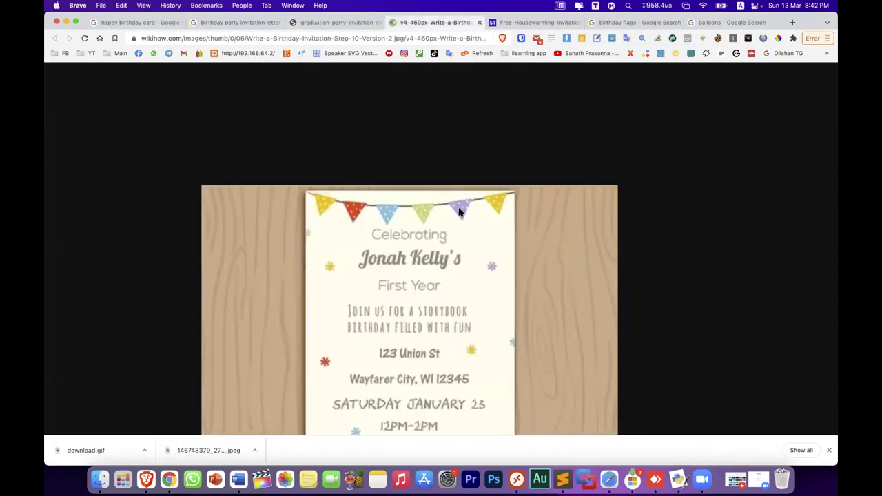
pyautogui.scroll(-3, 460, 211)
pyautogui.click(527, 23)
pyautogui.scroll(-5, 449, 221)
pyautogui.scroll(4, 449, 221)
pyautogui.scroll(3, 449, 221)
pyautogui.scroll(-3, 448, 220)
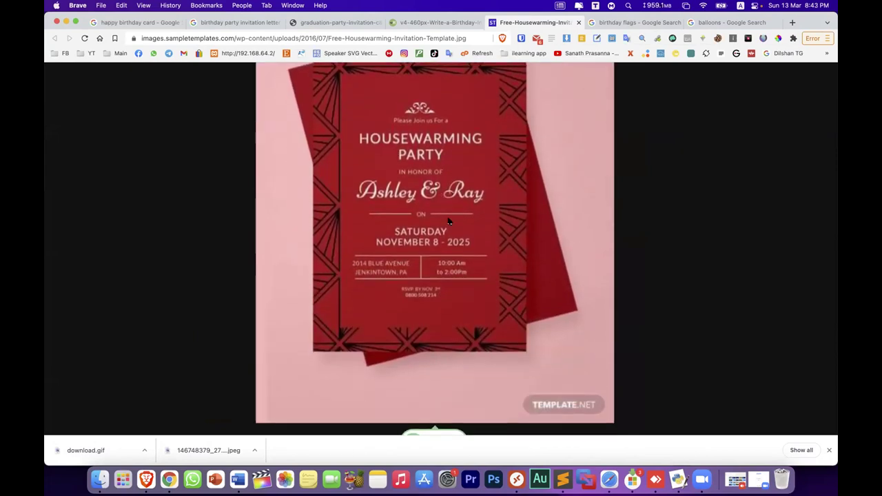
pyautogui.scroll(2, 396, 180)
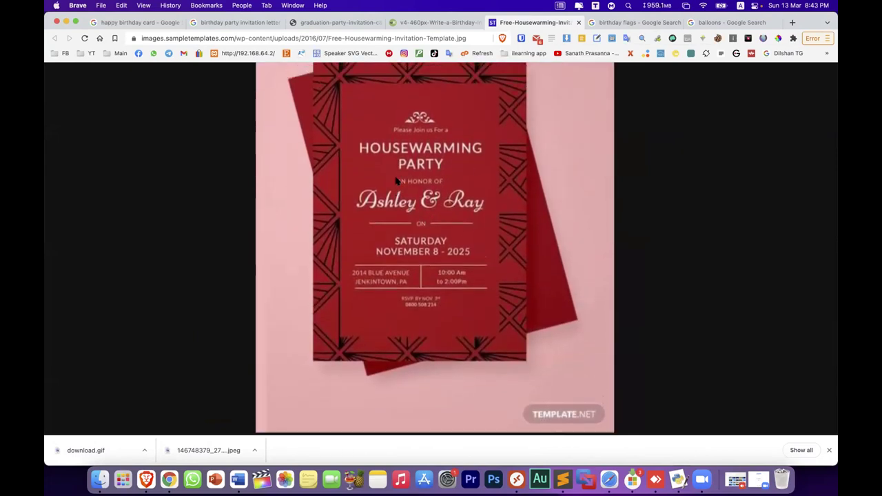
pyautogui.scroll(2, 396, 181)
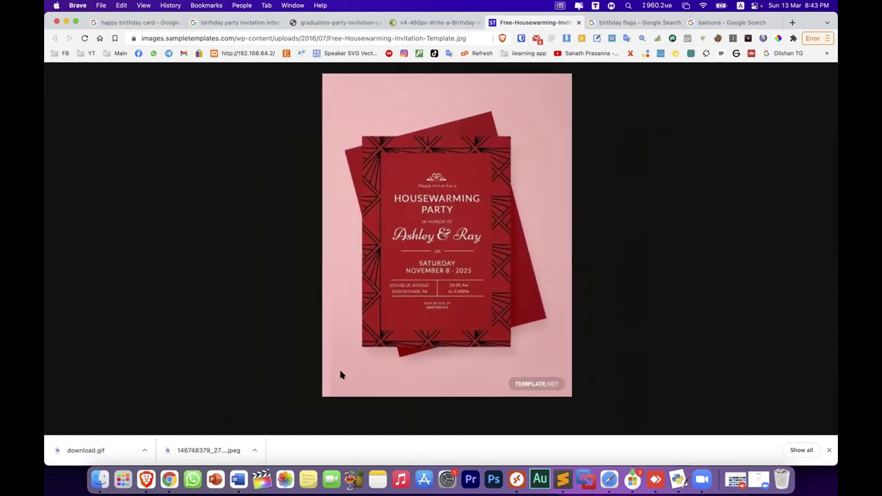
# Back in Word, try a blue page background, then undo it
pyautogui.click(237, 472)
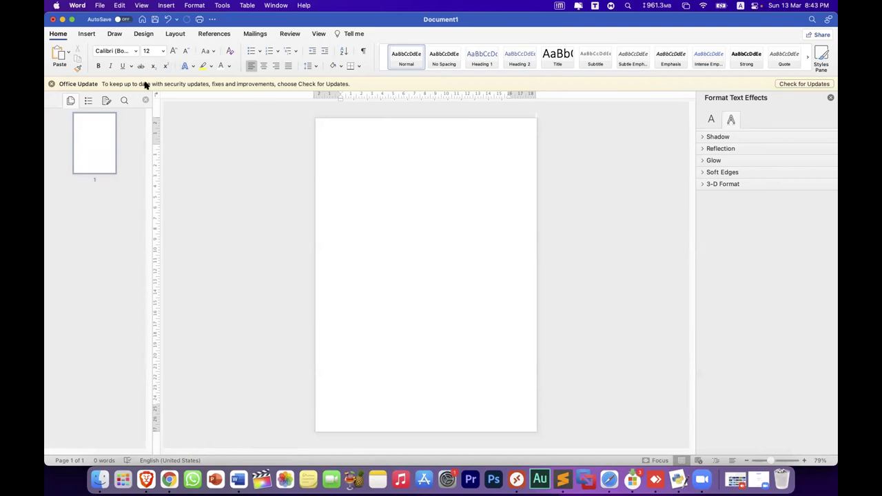
pyautogui.click(143, 35)
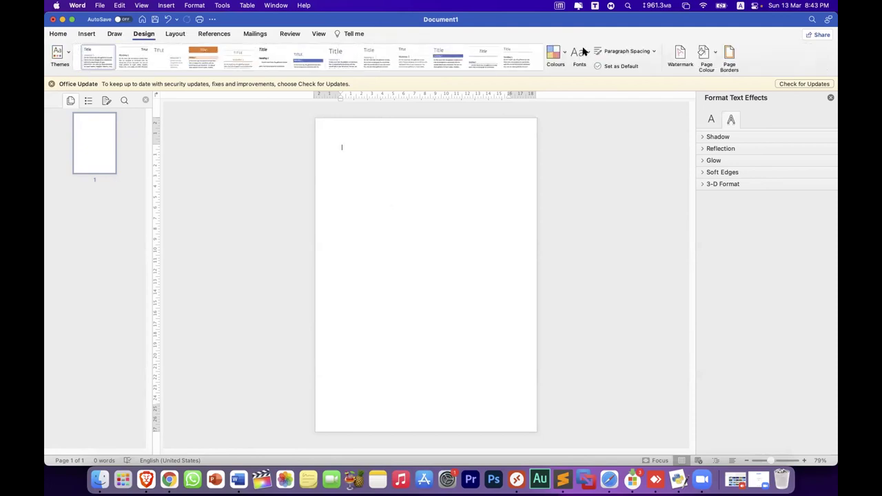
pyautogui.click(713, 53)
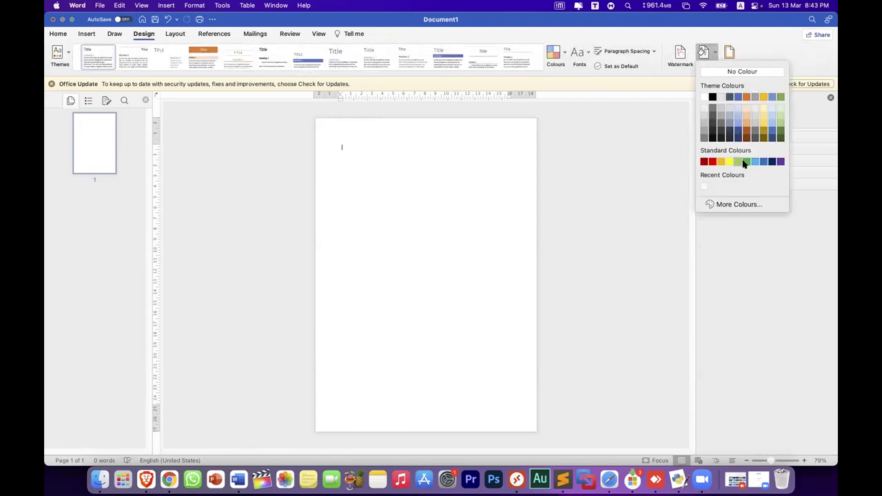
pyautogui.click(764, 162)
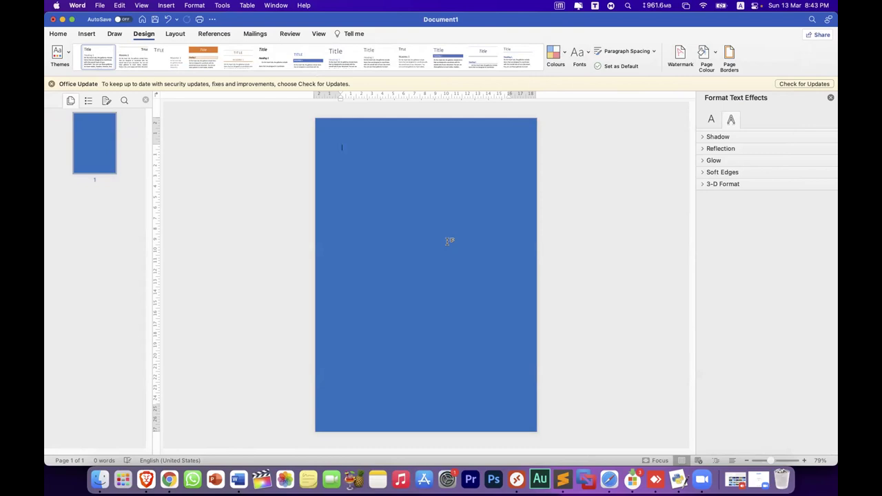
pyautogui.press('super+z')
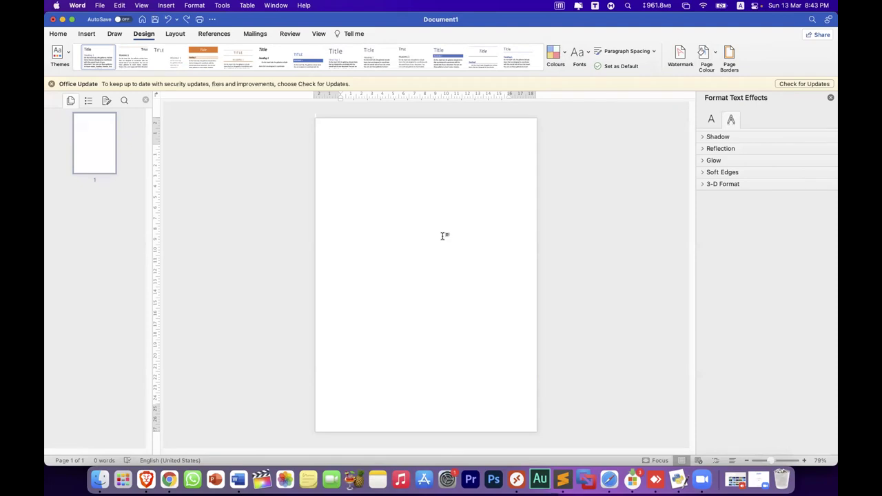
# Draw a trial full-page rectangle, move it, then delete it
pyautogui.click(87, 33)
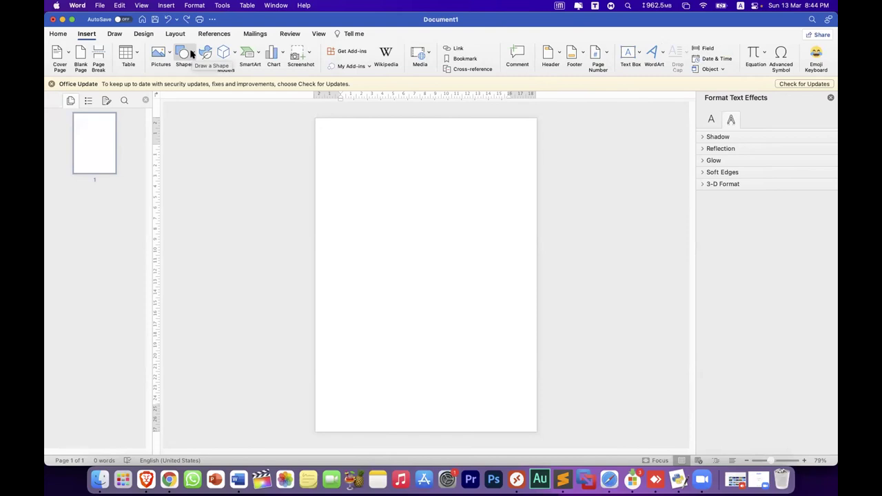
pyautogui.click(193, 54)
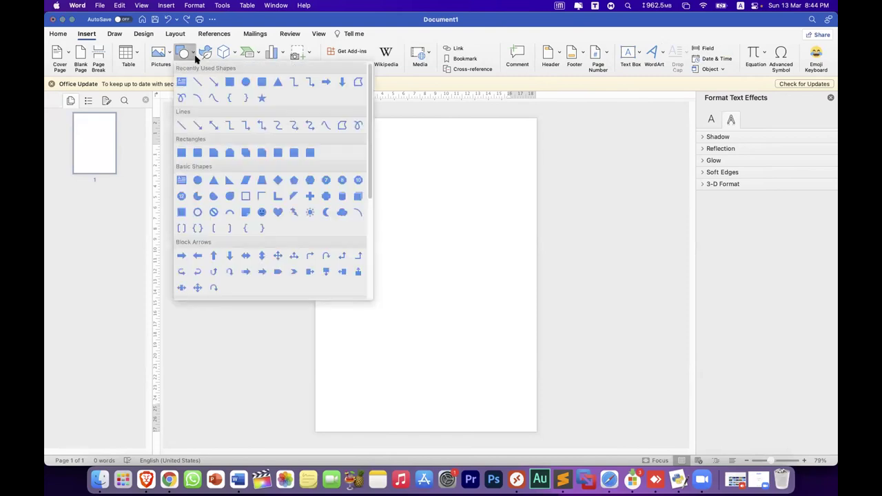
pyautogui.click(230, 83)
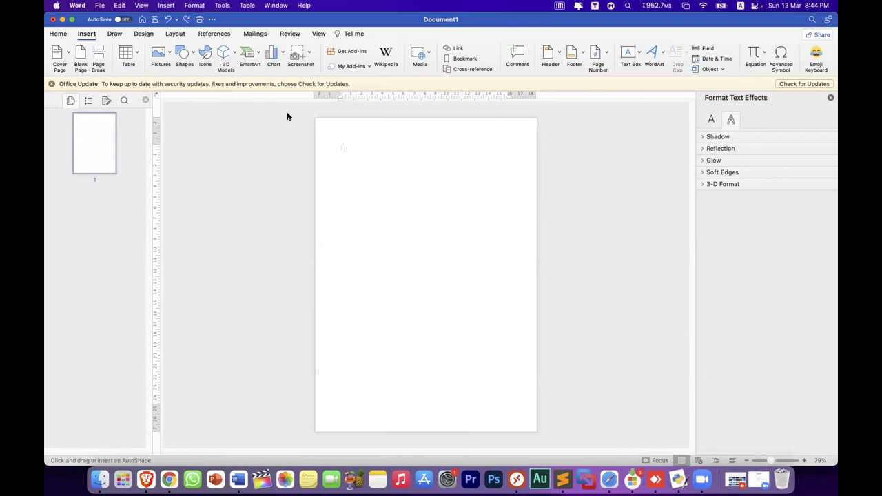
pyautogui.moveTo(315, 119)
pyautogui.mouseDown()
pyautogui.moveTo(517, 419)
pyautogui.moveTo(533, 429)
pyautogui.mouseUp()
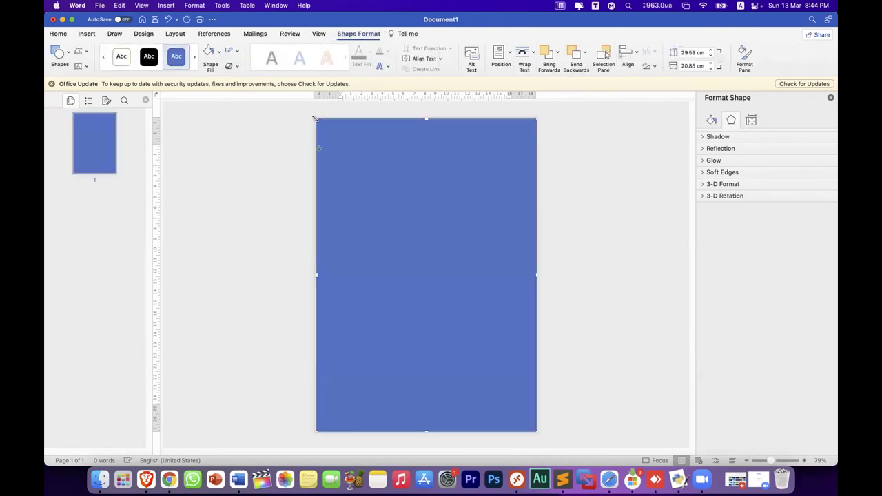
pyautogui.moveTo(316, 118); pyautogui.dragTo(351, 174)
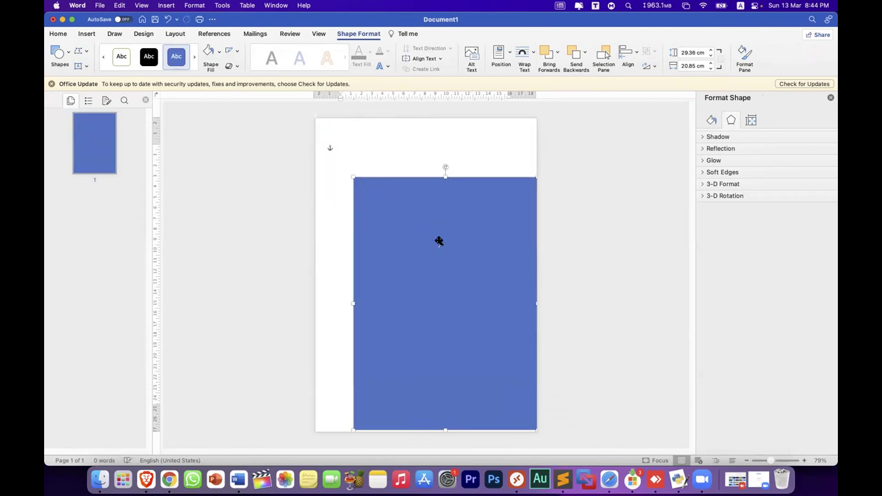
pyautogui.press('Delete')
# Set the paper size to A5, after briefly trying B5, and hide the page thumbnails
pyautogui.click(173, 33)
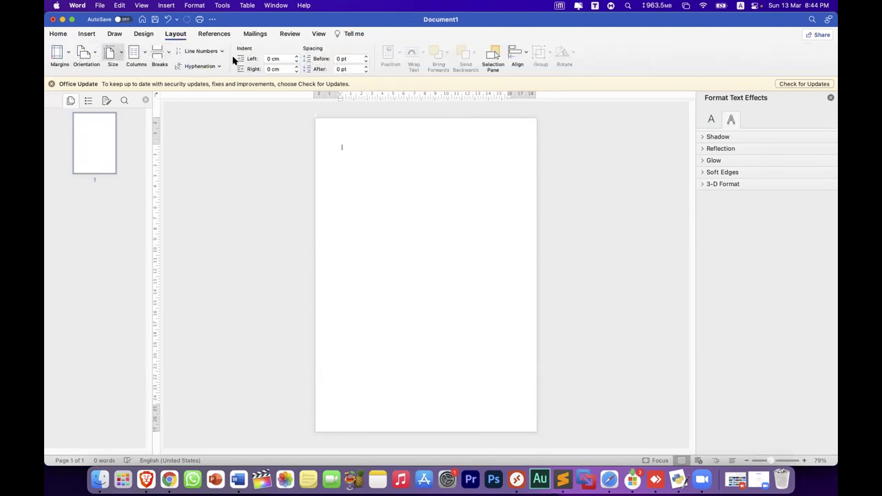
pyautogui.click(120, 53)
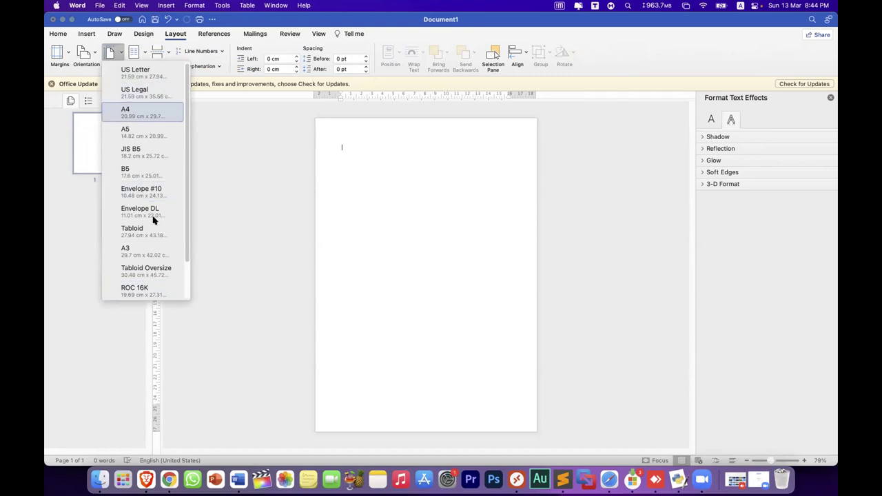
pyautogui.click(137, 131)
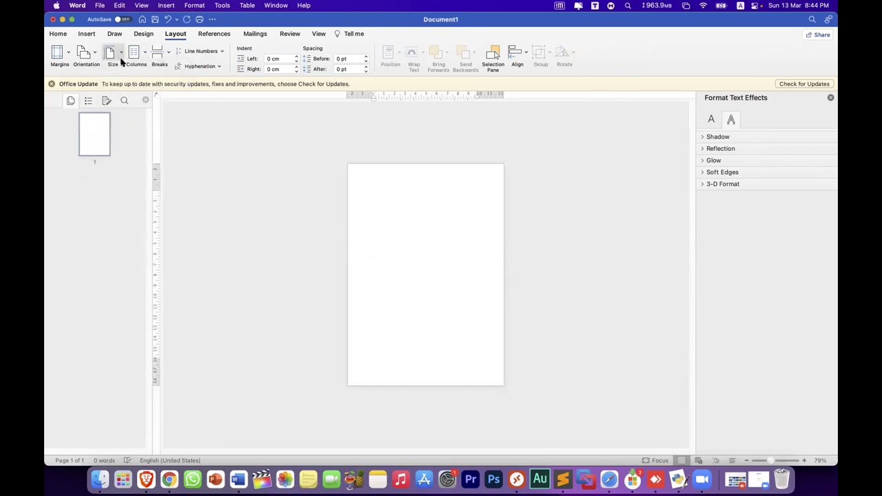
pyautogui.click(120, 60)
pyautogui.click(131, 171)
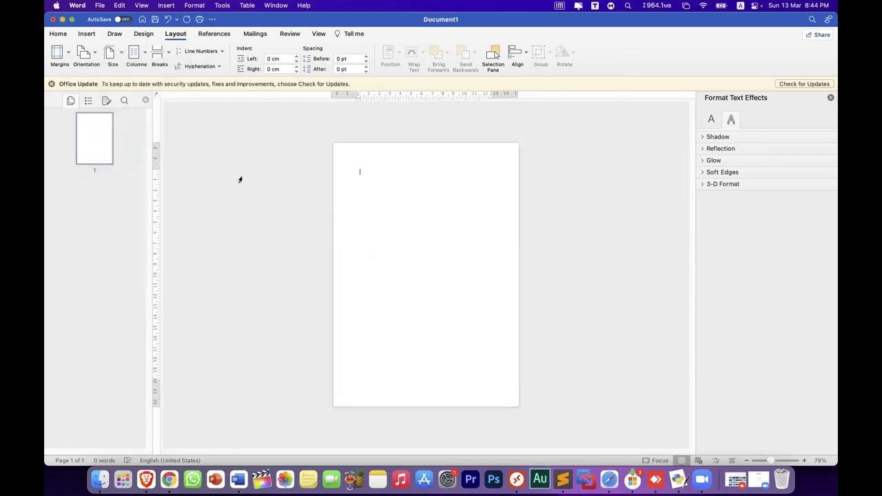
pyautogui.click(109, 50)
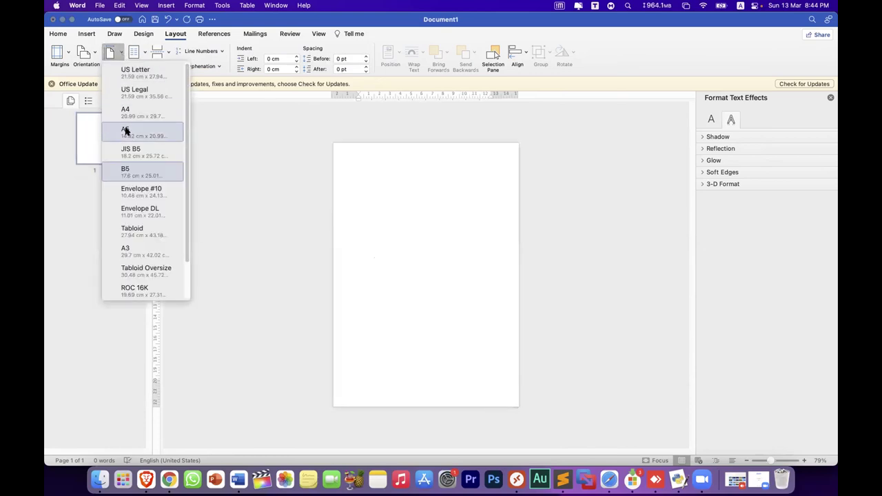
pyautogui.click(136, 133)
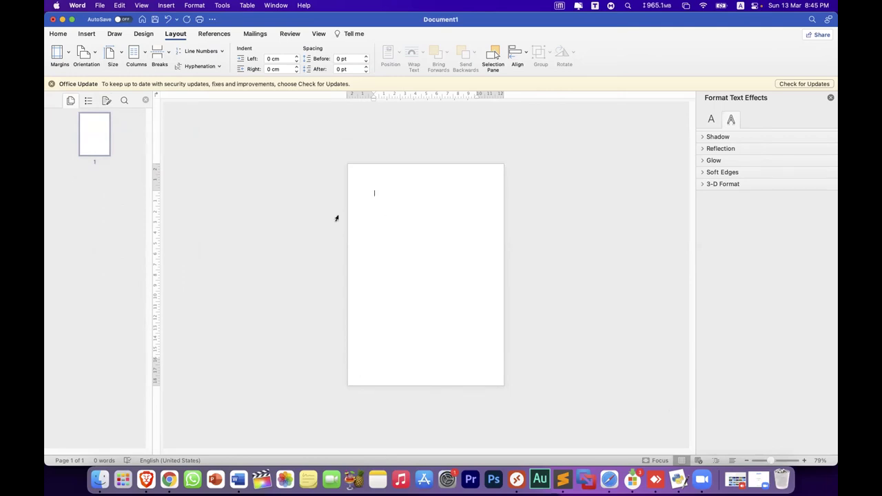
pyautogui.click(145, 100)
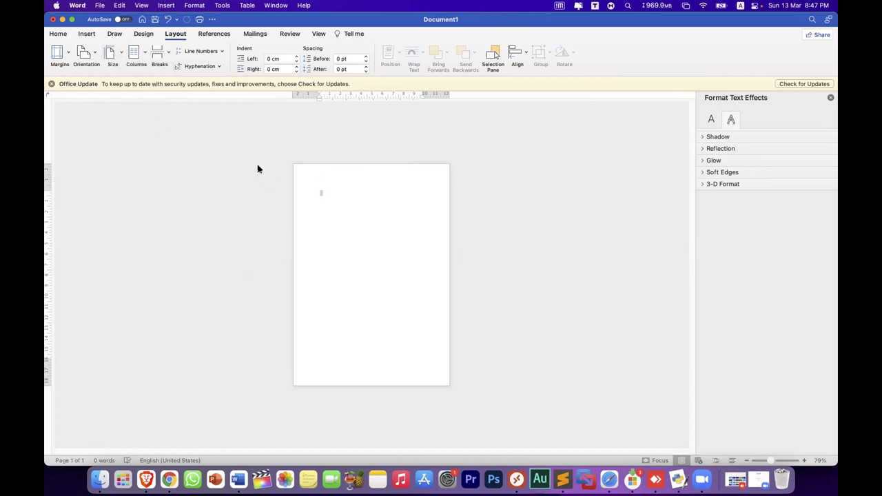
pyautogui.click(61, 34)
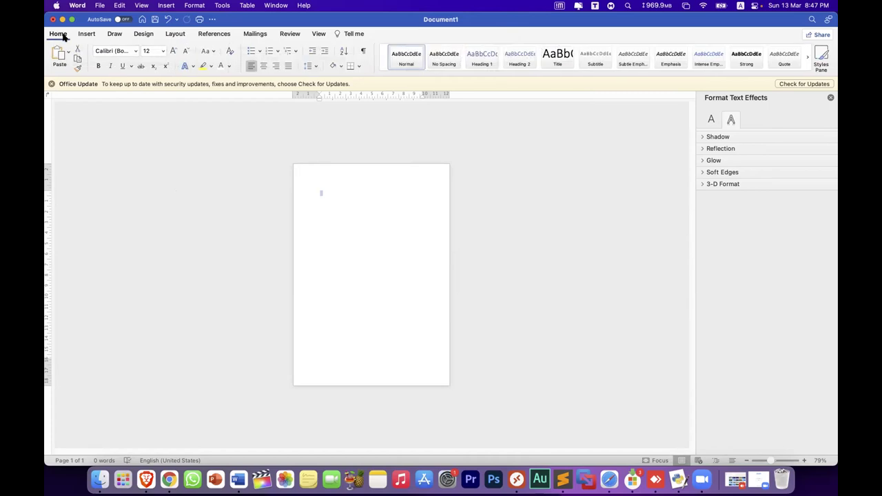
pyautogui.scroll(5, 415, 272)
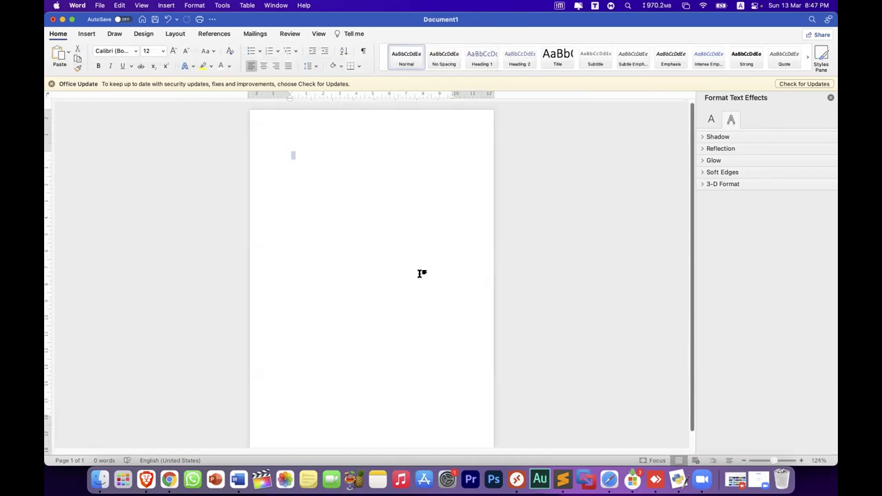
pyautogui.scroll(-2, 419, 281)
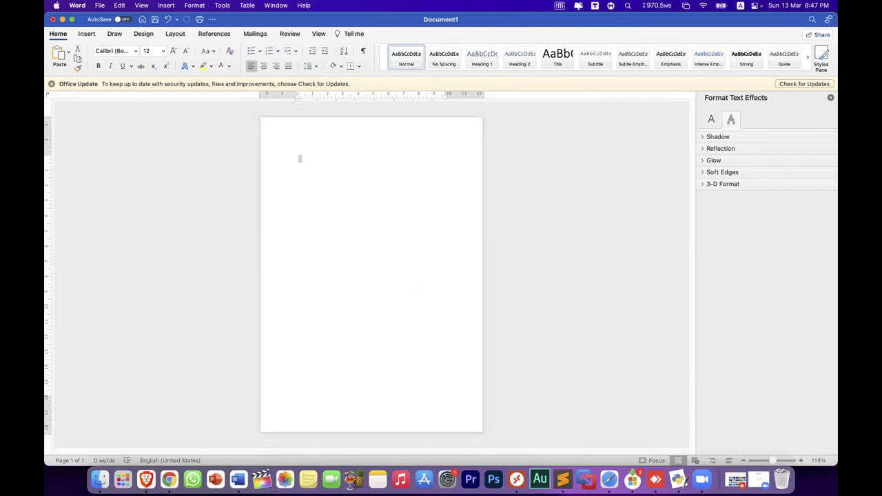
pyautogui.click(297, 163)
# Draw a rectangle spanning the entire A5 page and select it for filling
pyautogui.click(86, 34)
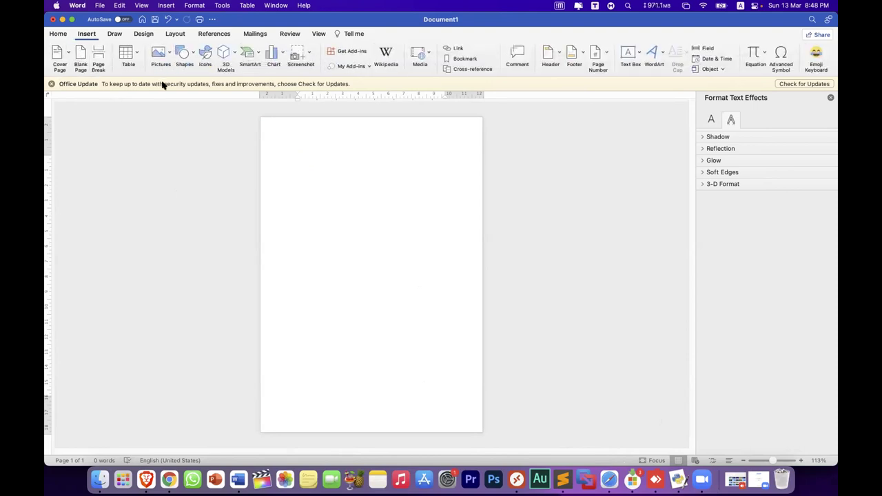
pyautogui.click(191, 55)
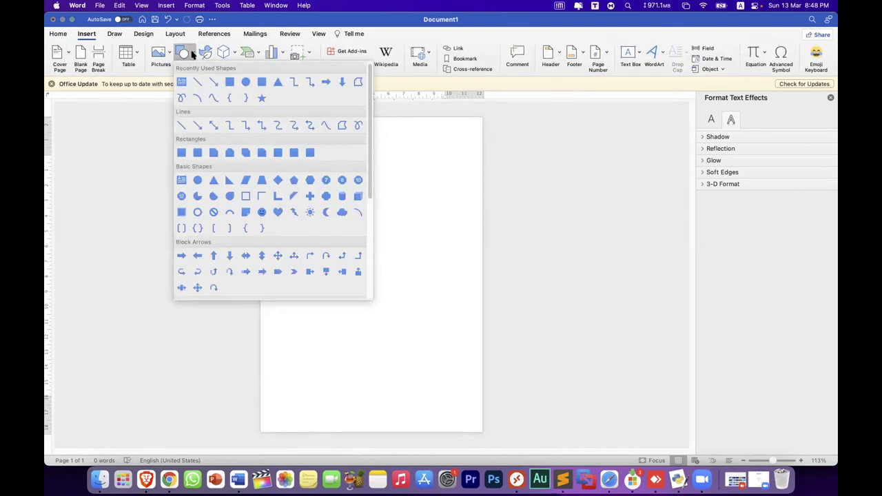
pyautogui.click(227, 84)
pyautogui.moveTo(260, 116)
pyautogui.mouseDown()
pyautogui.moveTo(394, 381)
pyautogui.moveTo(481, 429)
pyautogui.mouseUp()
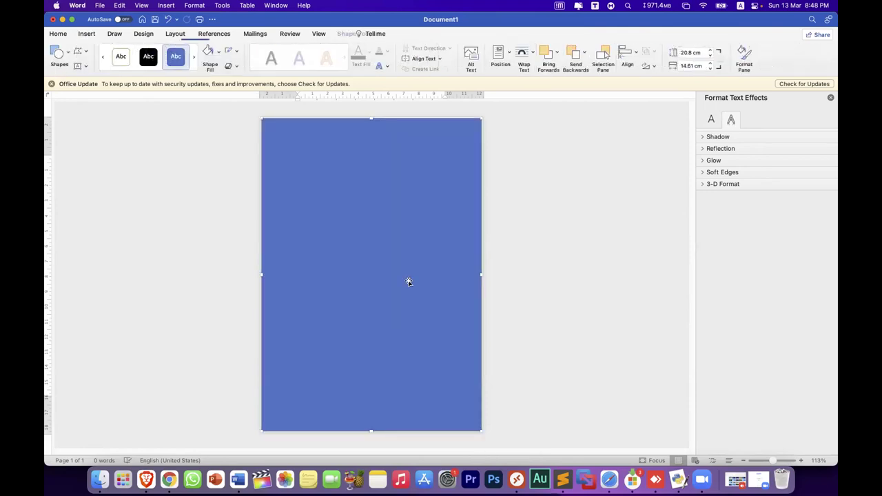
pyautogui.click(335, 197)
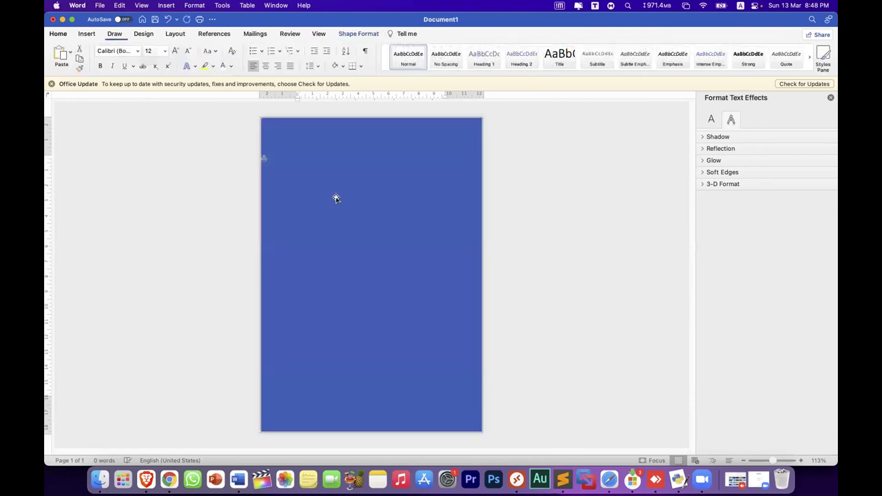
pyautogui.click(480, 228)
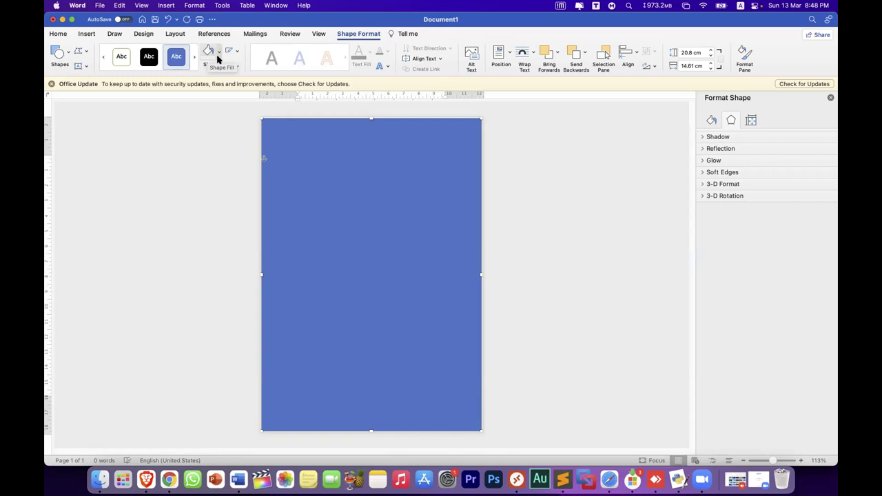
pyautogui.click(218, 54)
# Fill the rectangle dark red and set its outline to No Outline
pyautogui.click(207, 162)
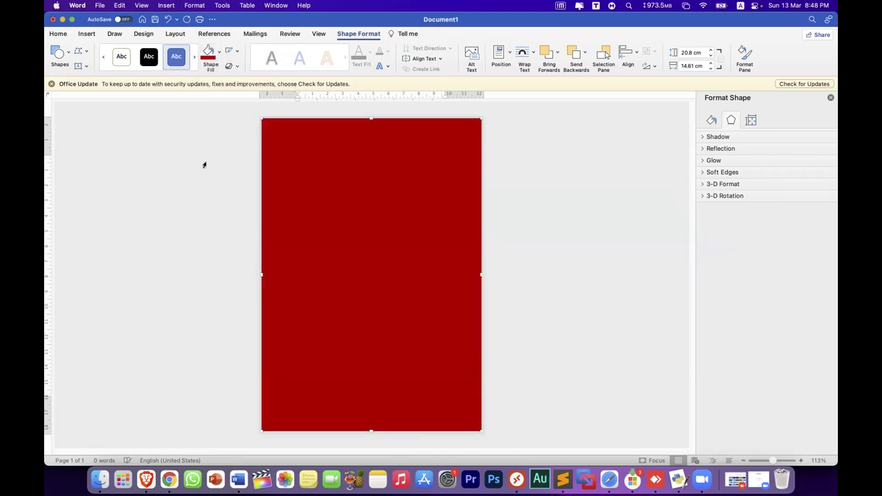
pyautogui.click(150, 481)
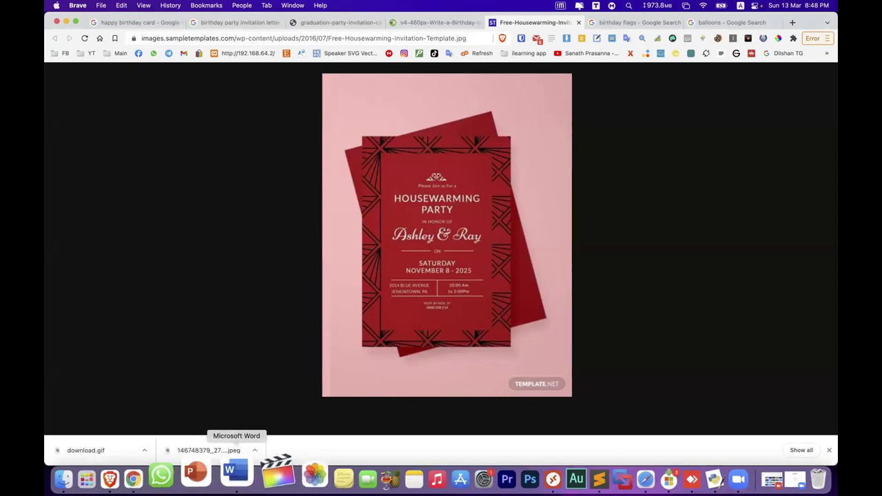
pyautogui.click(235, 471)
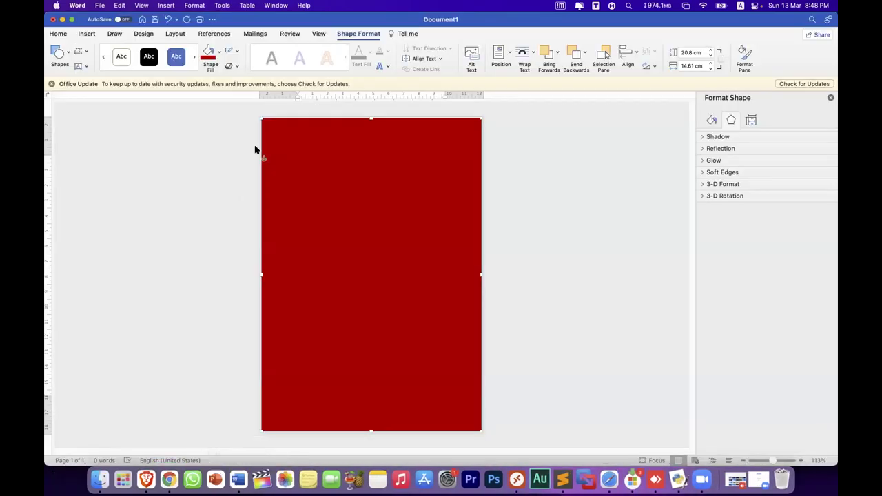
pyautogui.click(236, 50)
pyautogui.click(240, 67)
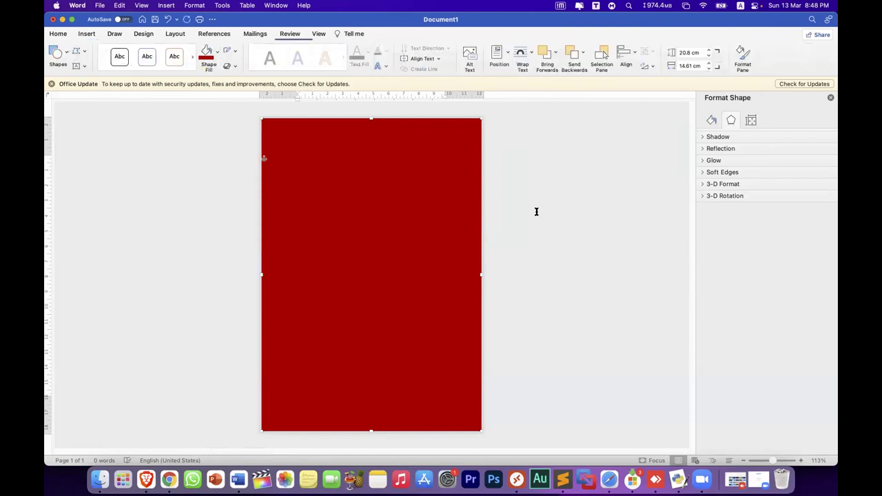
# Drag the rectangle's edges out to the page borders, about 20.98 × 15.01 cm
pyautogui.click(374, 232)
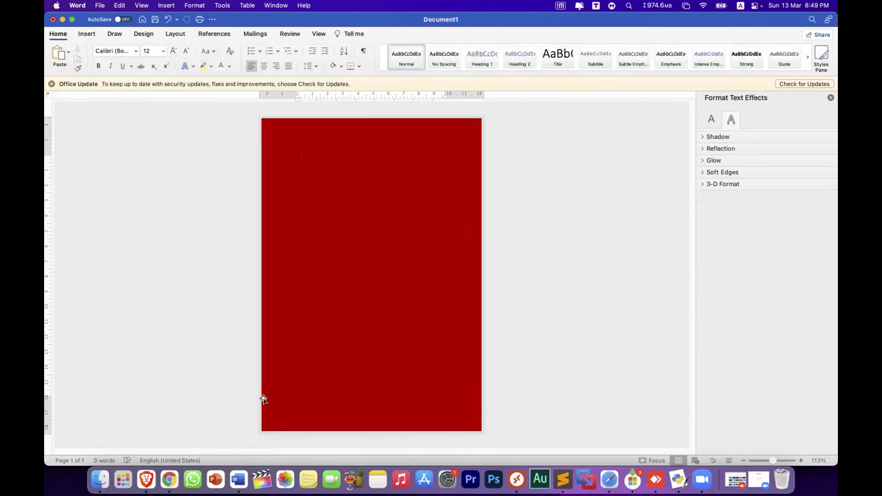
pyautogui.click(290, 193)
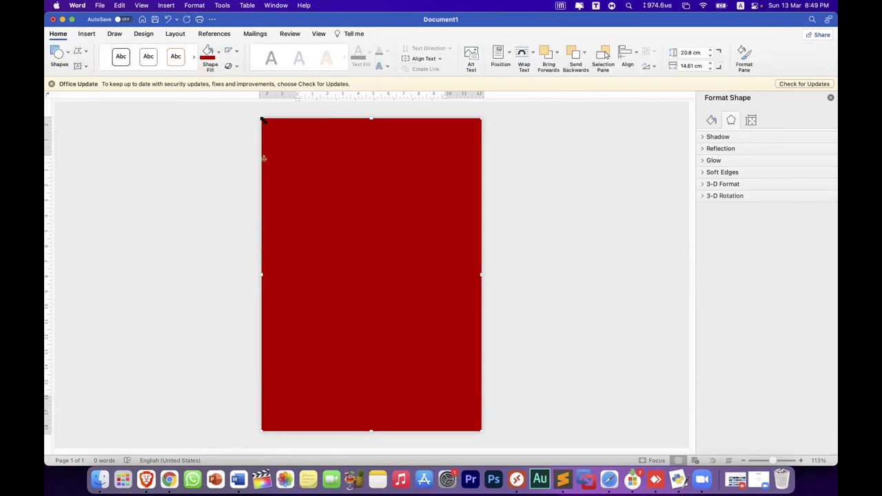
pyautogui.moveTo(262, 119); pyautogui.dragTo(262, 119)
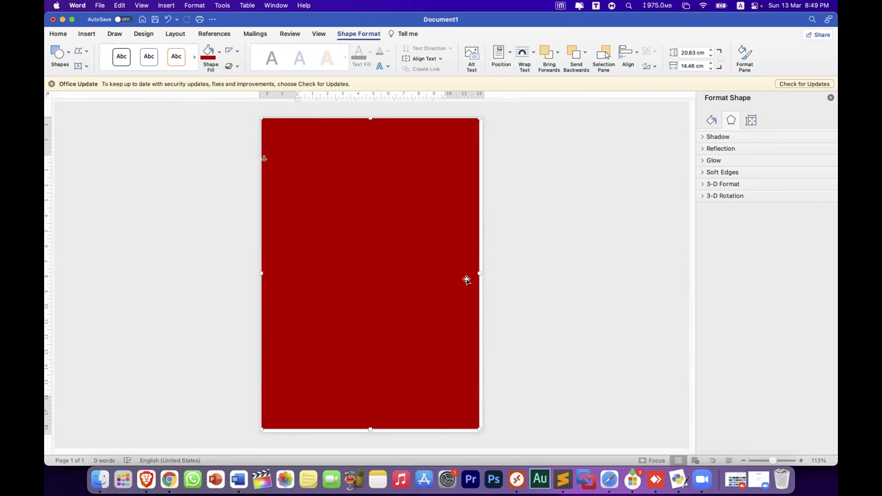
pyautogui.moveTo(481, 274); pyautogui.dragTo(483, 274)
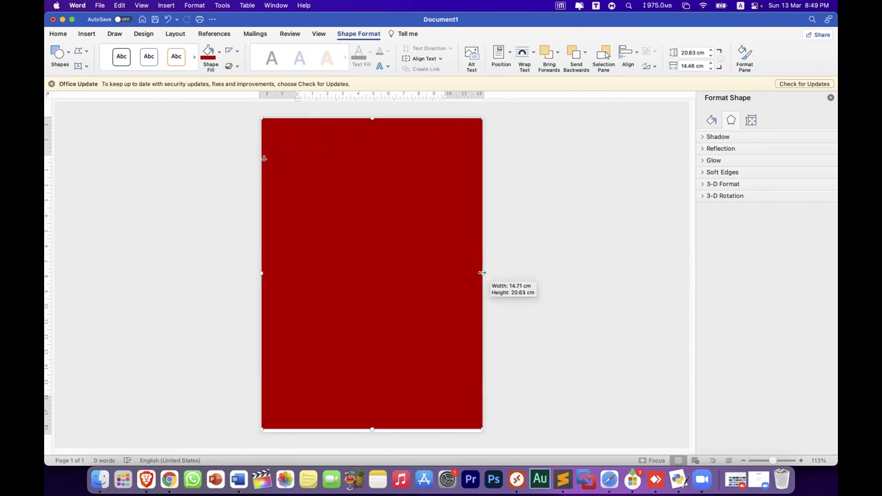
pyautogui.click(457, 256)
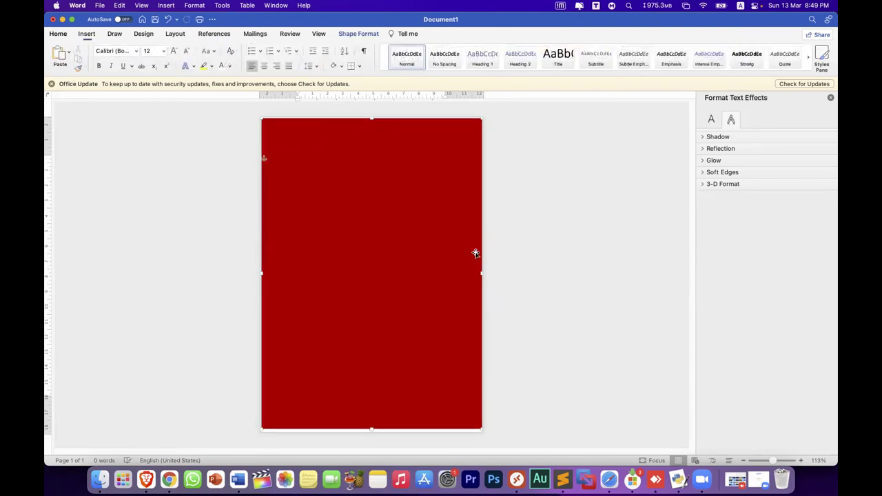
pyautogui.moveTo(482, 273); pyautogui.dragTo(485, 274)
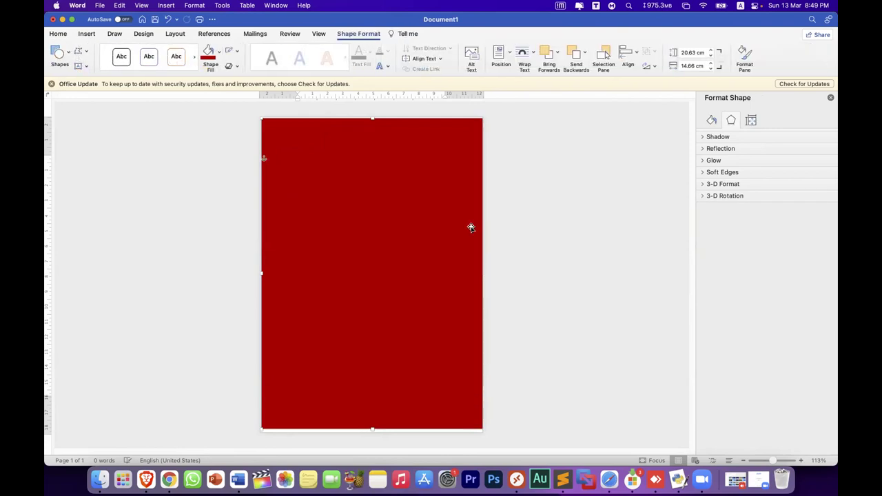
pyautogui.moveTo(371, 116); pyautogui.dragTo(371, 115)
pyautogui.moveTo(260, 271); pyautogui.dragTo(258, 271)
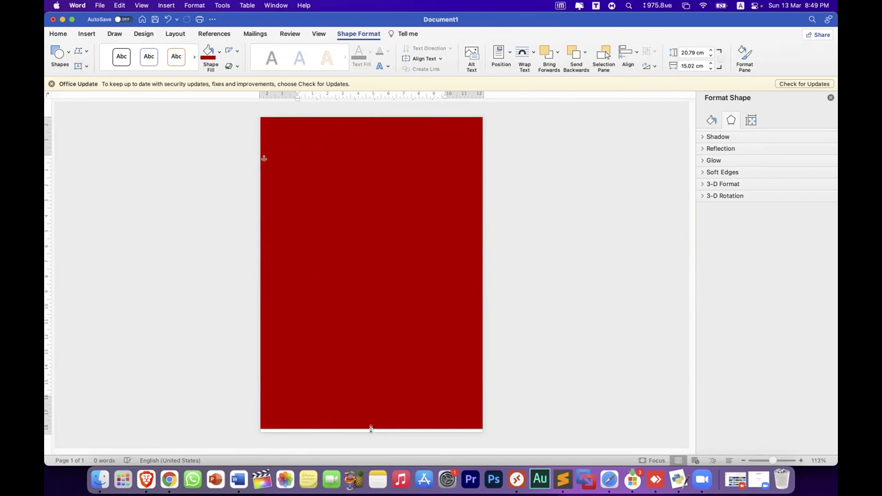
pyautogui.moveTo(370, 432); pyautogui.dragTo(371, 431)
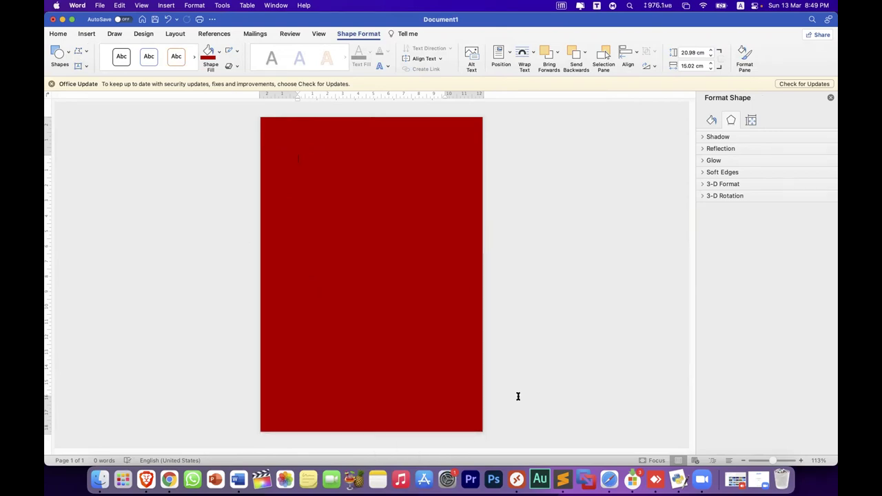
pyautogui.click(334, 232)
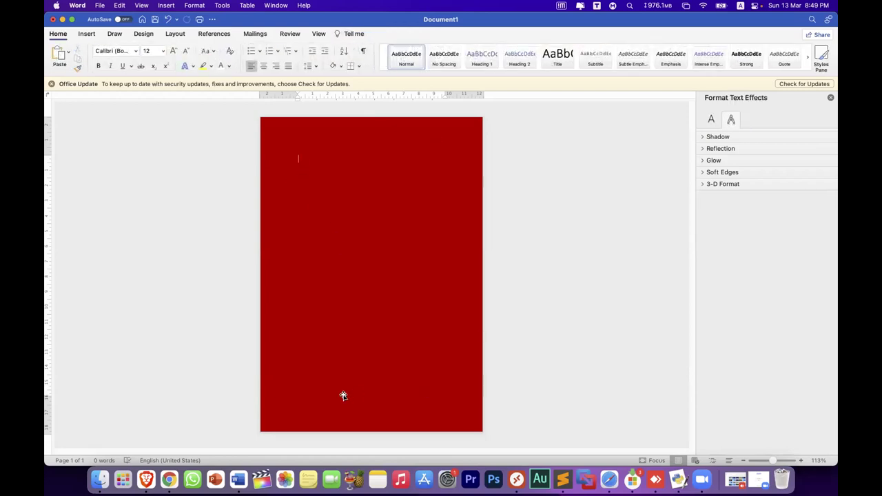
pyautogui.press('Escape')
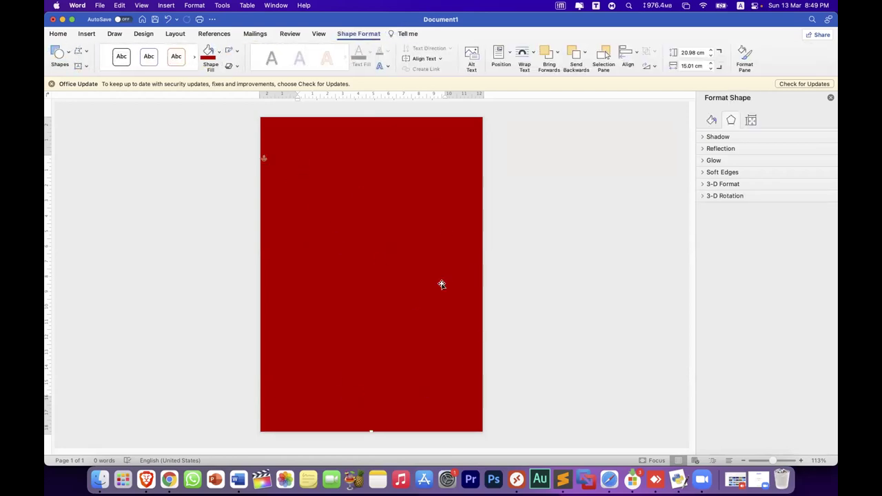
pyautogui.click(147, 470)
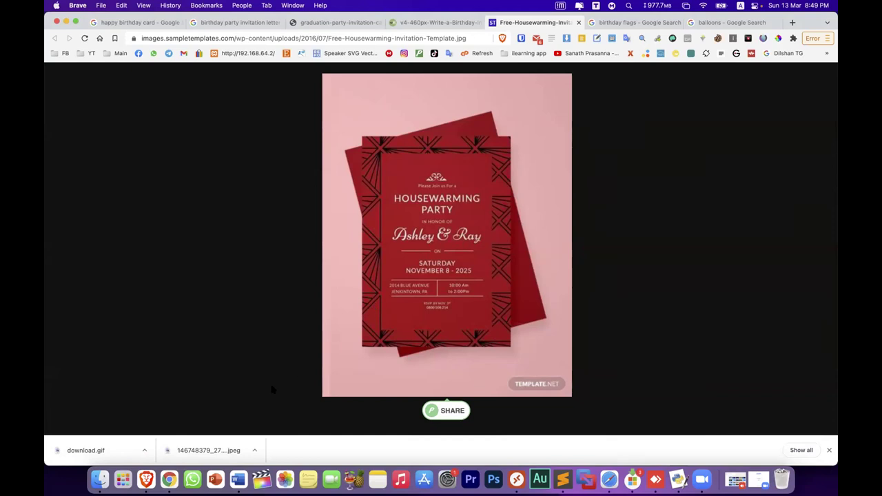
pyautogui.moveTo(237, 471); pyautogui.dragTo(240, 471)
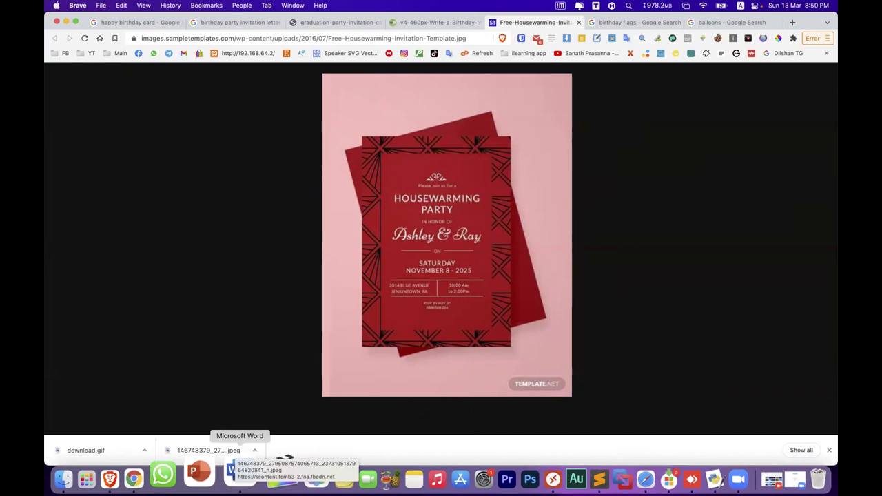
pyautogui.moveTo(240, 472); pyautogui.dragTo(240, 471)
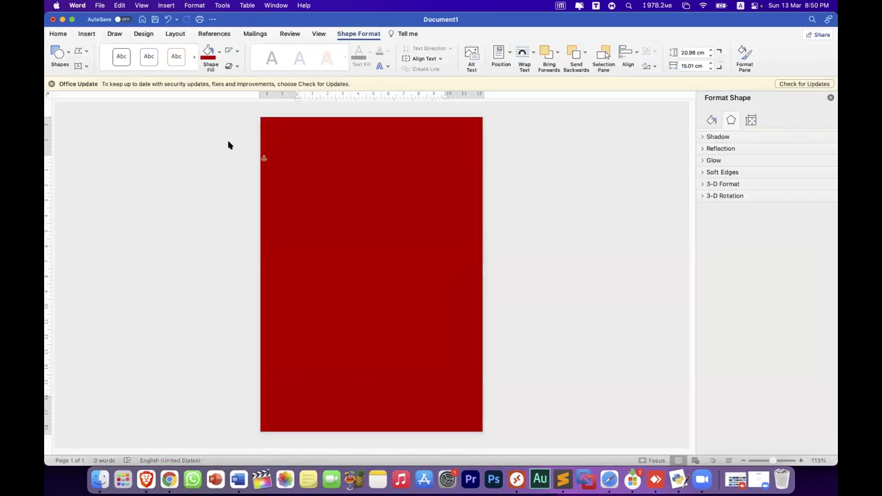
# Reposition the red rectangle and stretch its right and bottom edges to 20.88 × 14.71 cm
pyautogui.click(276, 124)
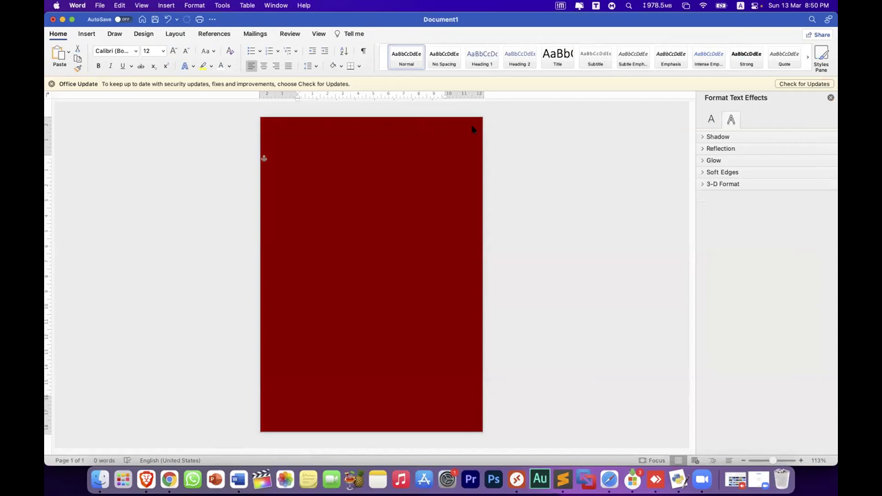
pyautogui.click(452, 130)
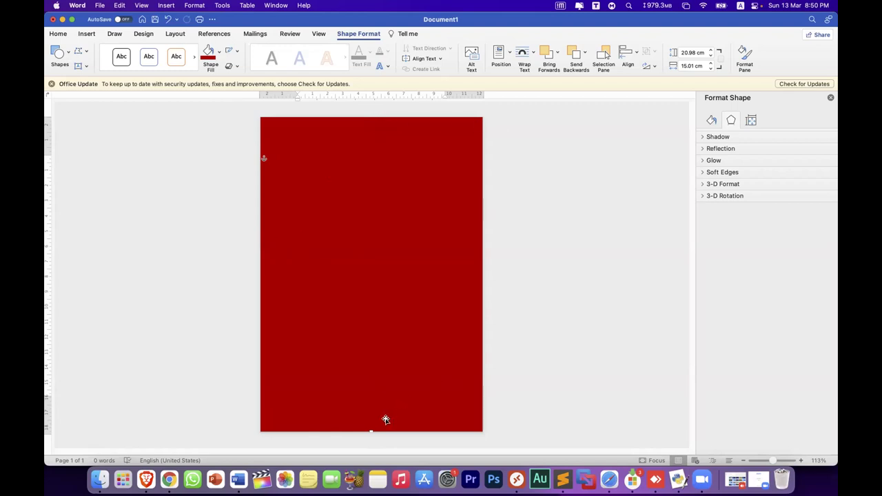
pyautogui.moveTo(384, 421); pyautogui.dragTo(376, 415)
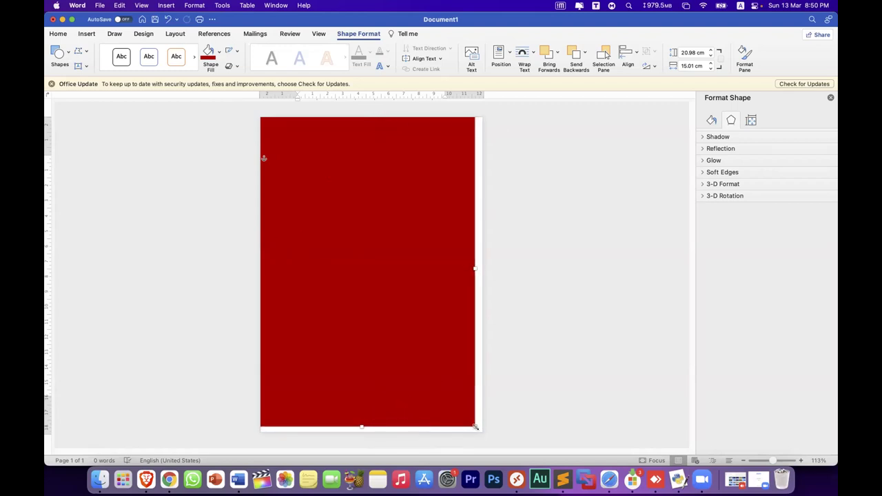
pyautogui.moveTo(412, 373)
pyautogui.mouseDown()
pyautogui.moveTo(371, 321)
pyautogui.moveTo(382, 325)
pyautogui.mouseUp()
pyautogui.moveTo(416, 243); pyautogui.dragTo(482, 244)
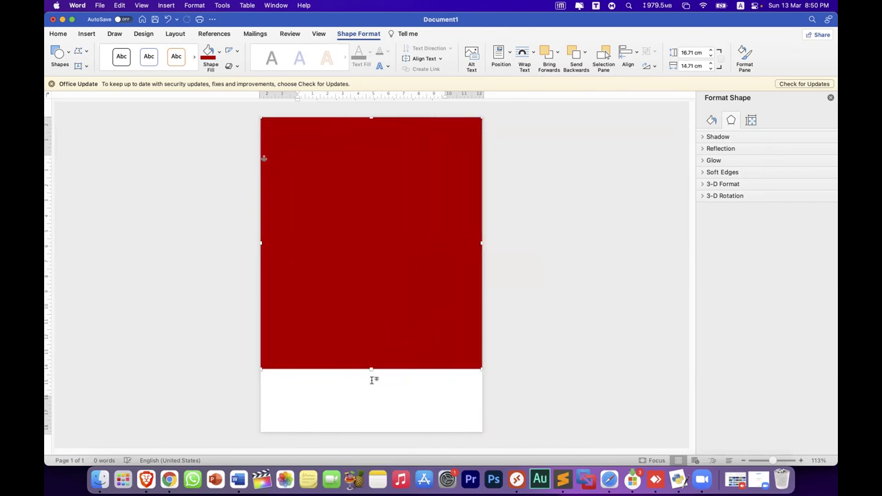
pyautogui.moveTo(371, 369); pyautogui.dragTo(368, 431)
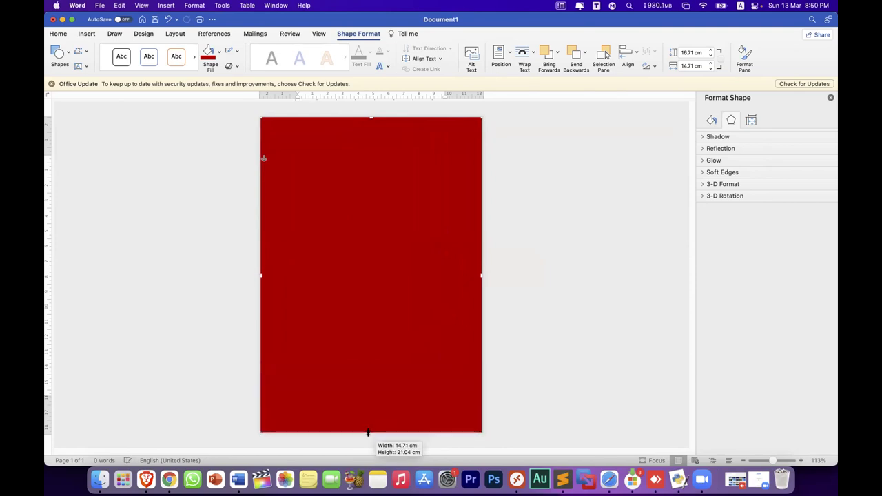
pyautogui.click(563, 339)
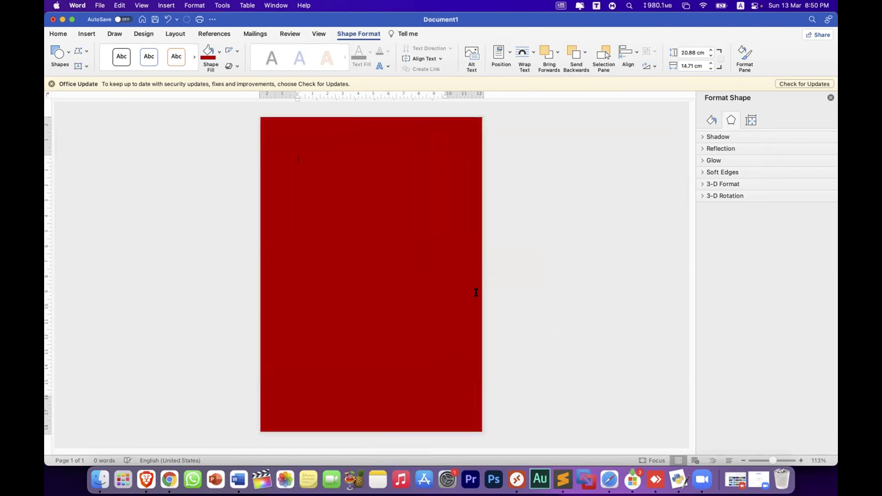
pyautogui.click(339, 248)
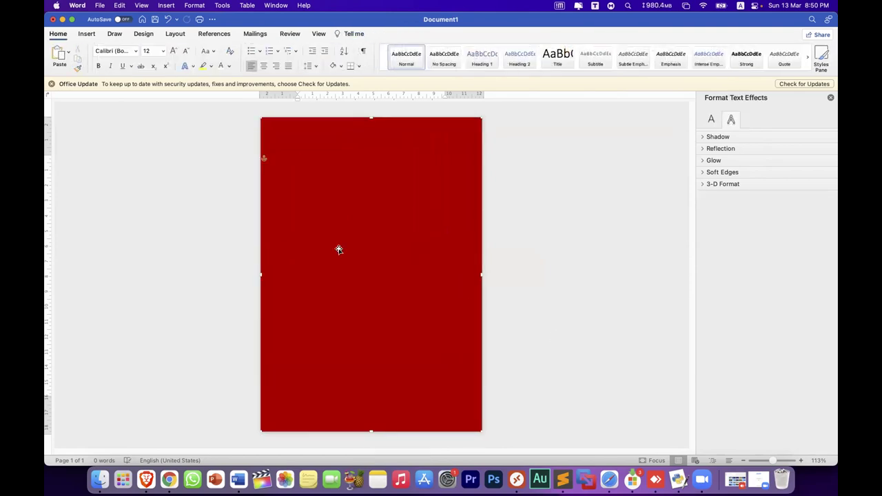
pyautogui.click(482, 273)
pyautogui.click(522, 269)
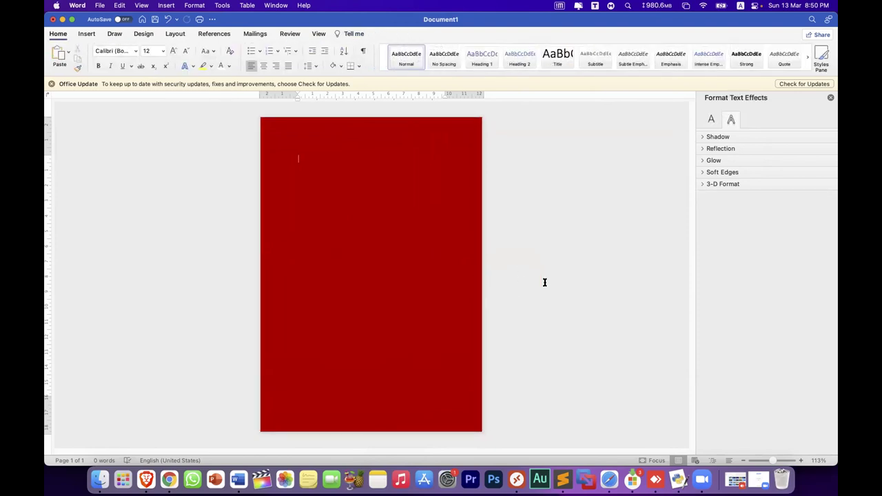
# Select the red rectangle, check its edges, and nudge the right-middle handle slightly outward
pyautogui.scroll(5, 545, 283)
pyautogui.scroll(3, 544, 283)
pyautogui.scroll(2, 543, 284)
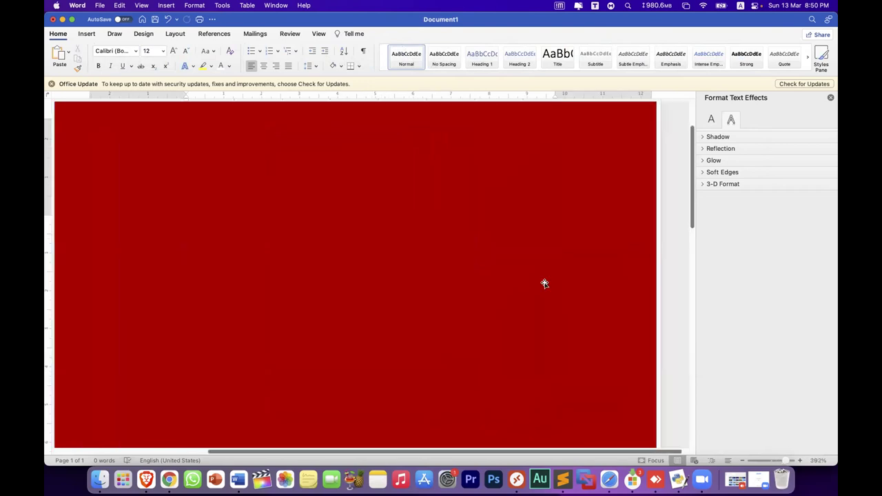
pyautogui.click(652, 323)
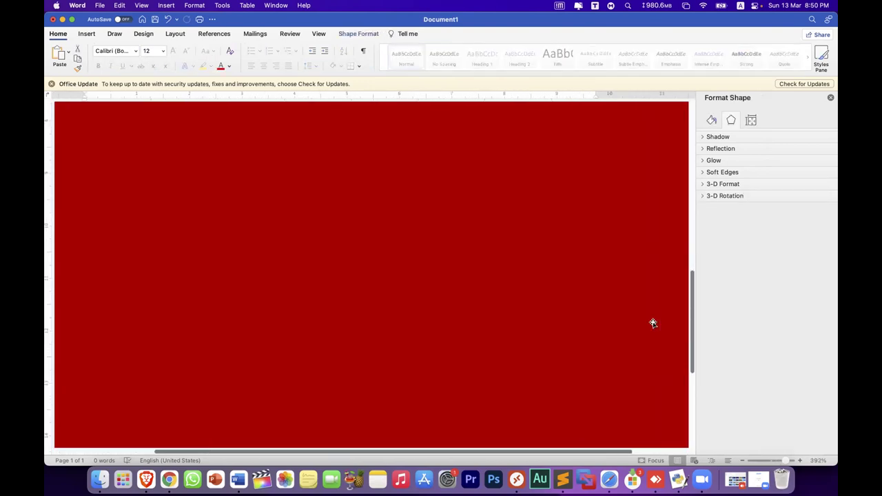
pyautogui.scroll(-10, 651, 323)
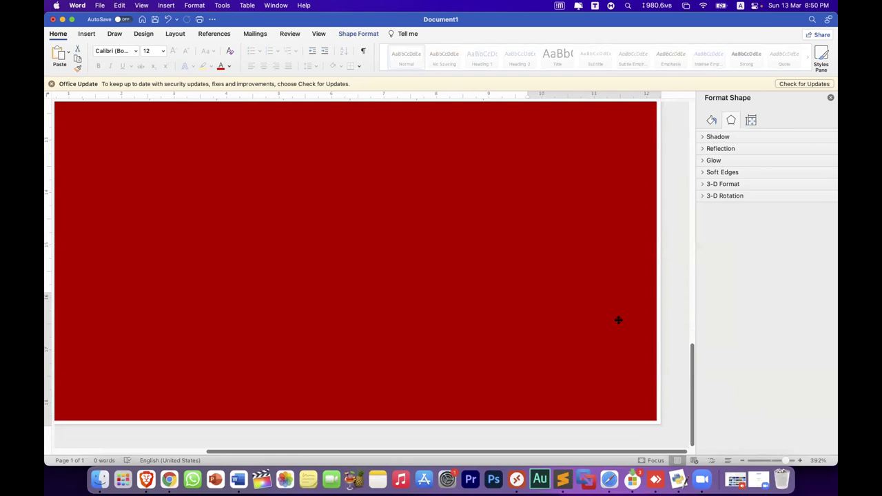
pyautogui.scroll(5, 618, 320)
pyautogui.scroll(5, 618, 320)
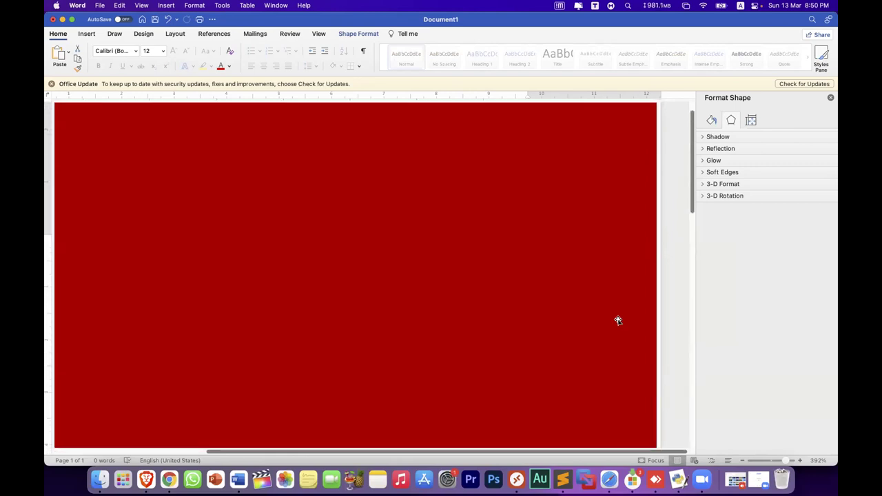
pyautogui.scroll(-5, 638, 278)
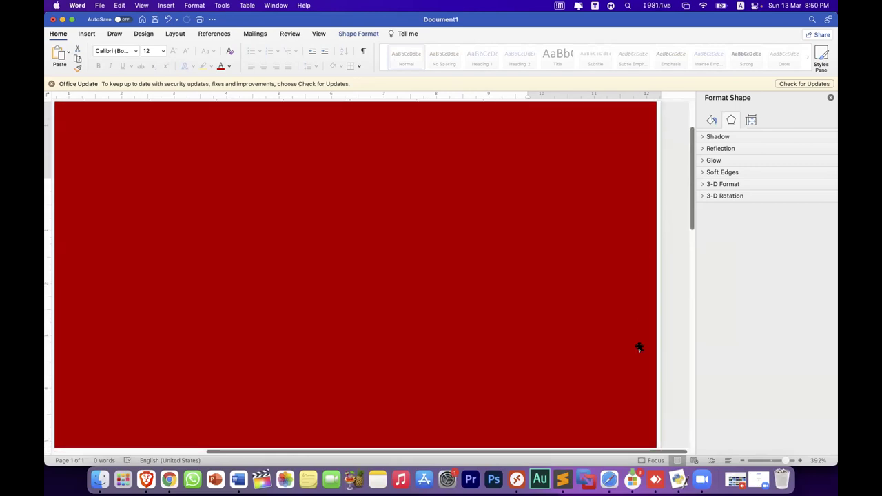
pyautogui.scroll(-3, 639, 348)
pyautogui.scroll(-3, 639, 348)
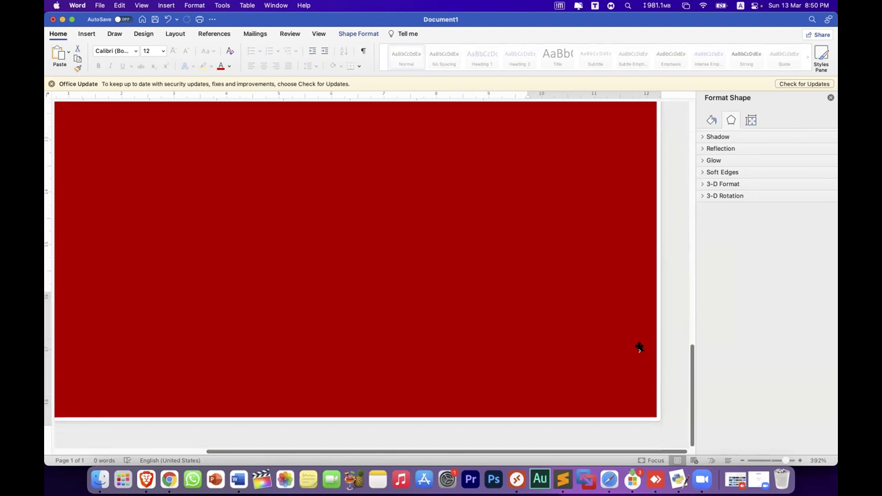
pyautogui.scroll(-2, 627, 244)
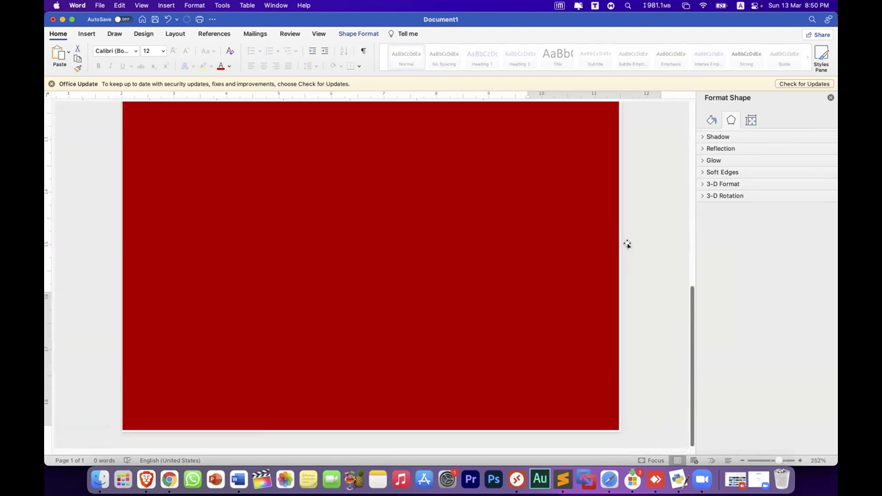
pyautogui.scroll(-3, 627, 244)
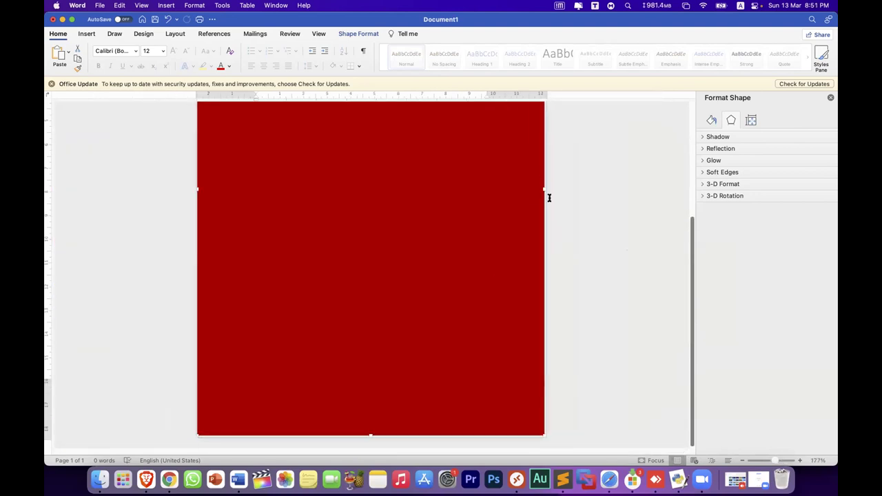
pyautogui.scroll(2, 549, 197)
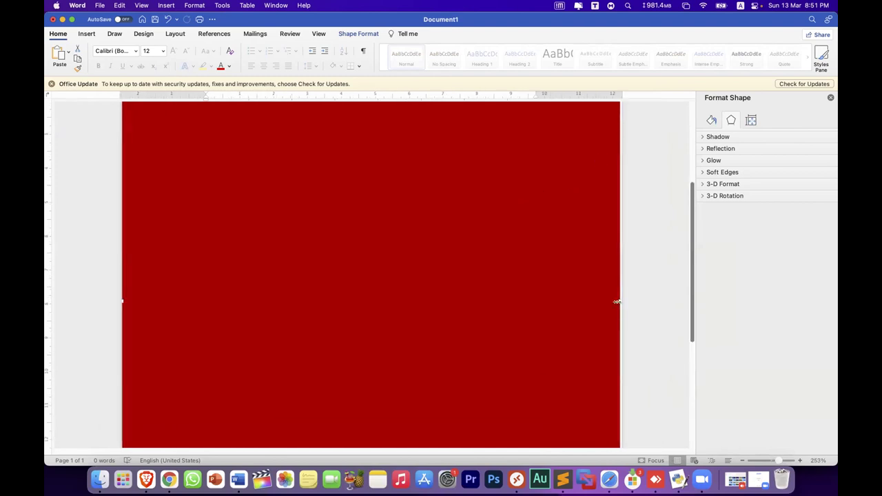
pyautogui.moveTo(620, 300); pyautogui.dragTo(622, 302)
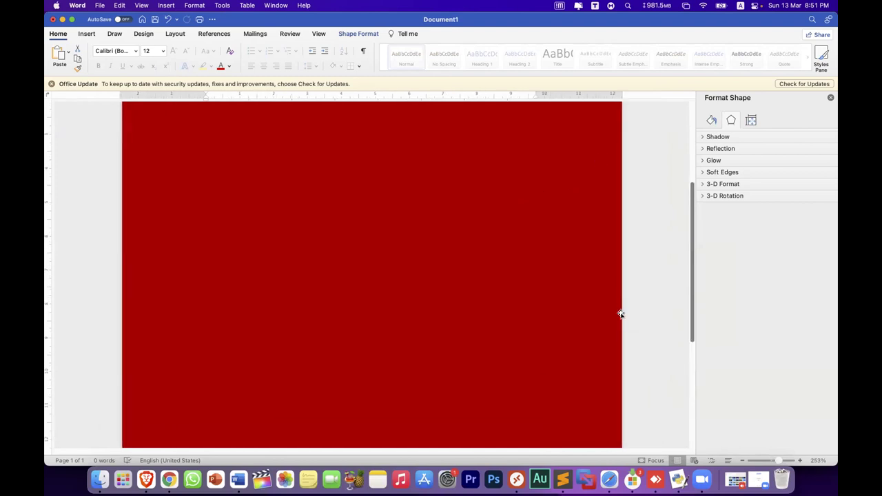
pyautogui.click(639, 298)
pyautogui.scroll(-1, 639, 298)
pyautogui.scroll(-3, 638, 299)
pyautogui.scroll(-2, 639, 298)
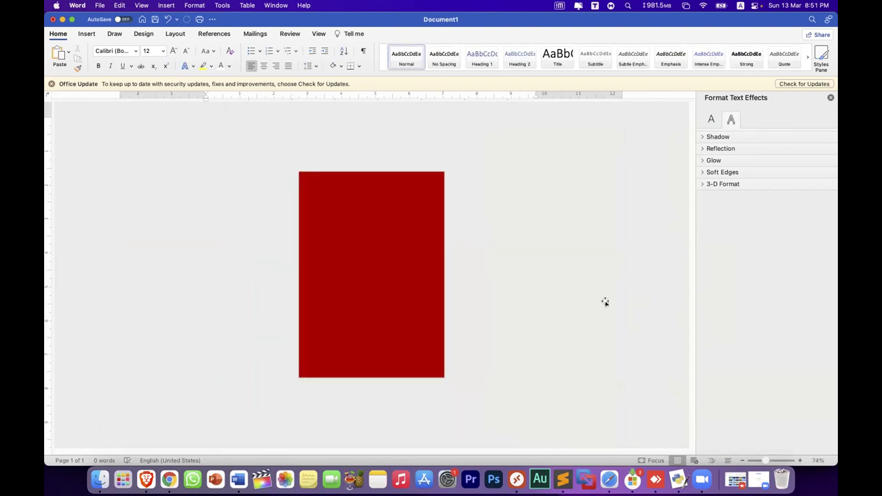
pyautogui.click(404, 232)
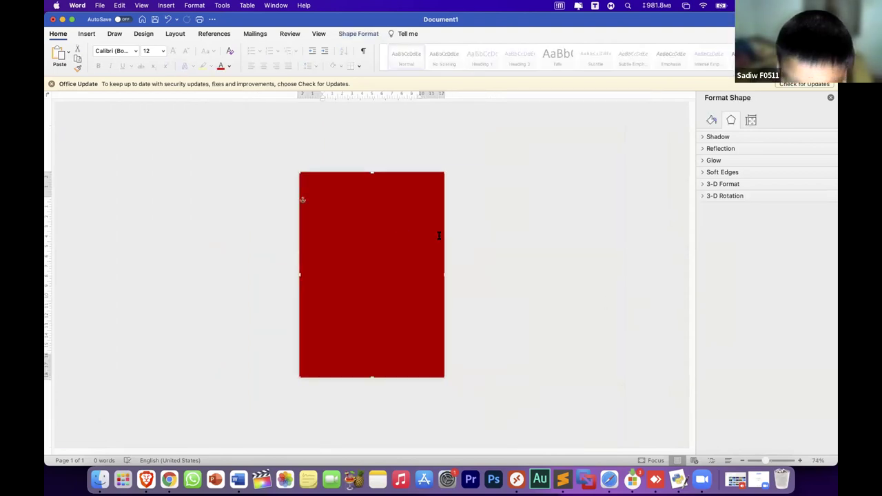
pyautogui.moveTo(764, 461); pyautogui.dragTo(773, 460)
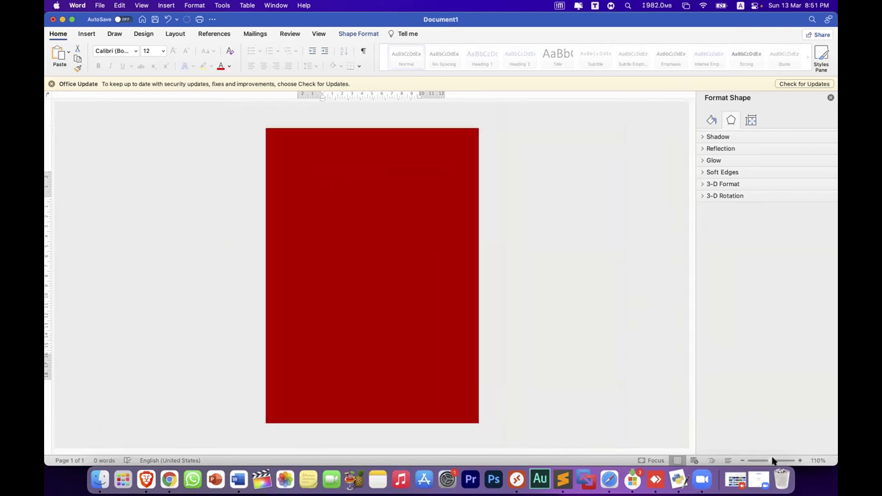
pyautogui.moveTo(773, 460); pyautogui.dragTo(770, 460)
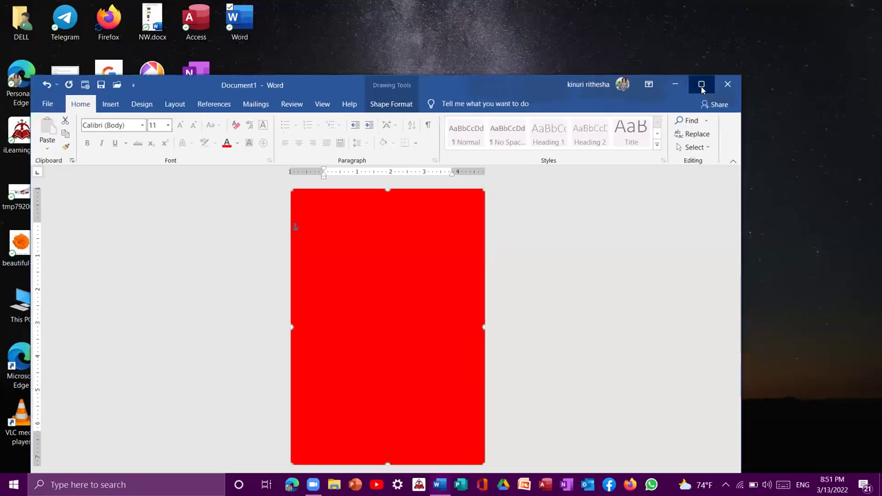
# Maximize the Word window to full screen
pyautogui.click(701, 85)
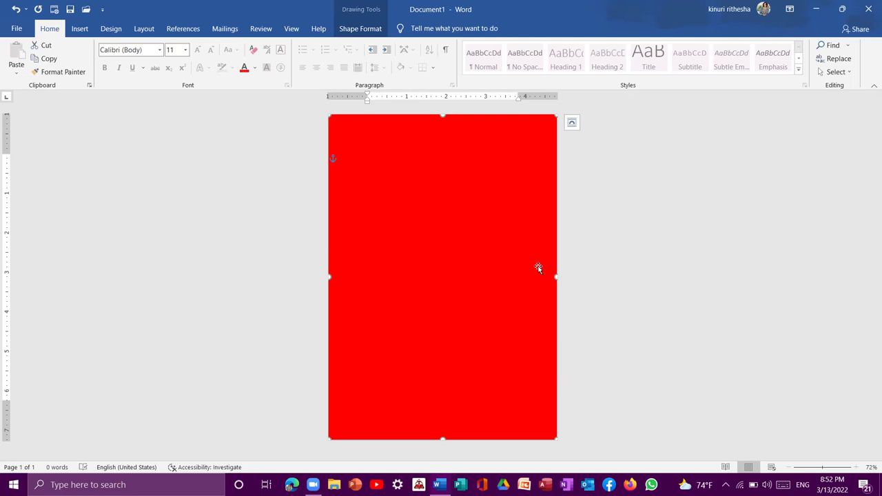
pyautogui.click(585, 291)
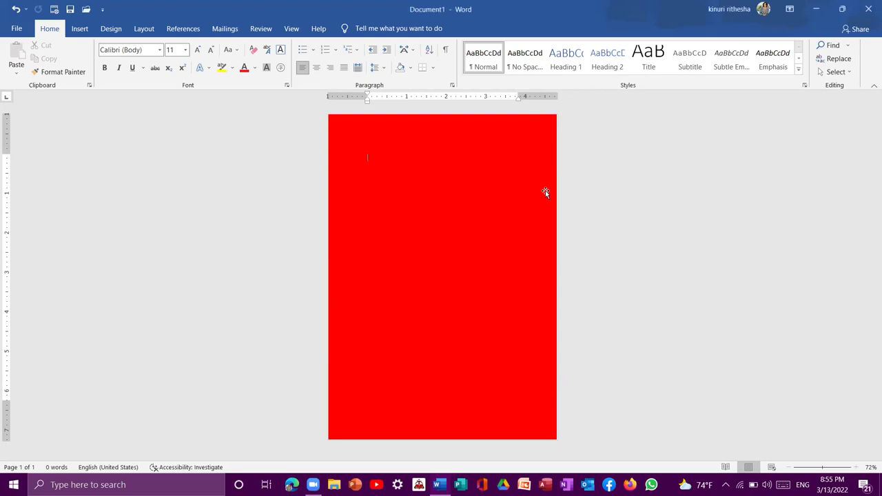
# Nudge the red rectangle's right edge outward and turn off Show/Hide formatting marks
pyautogui.click(550, 234)
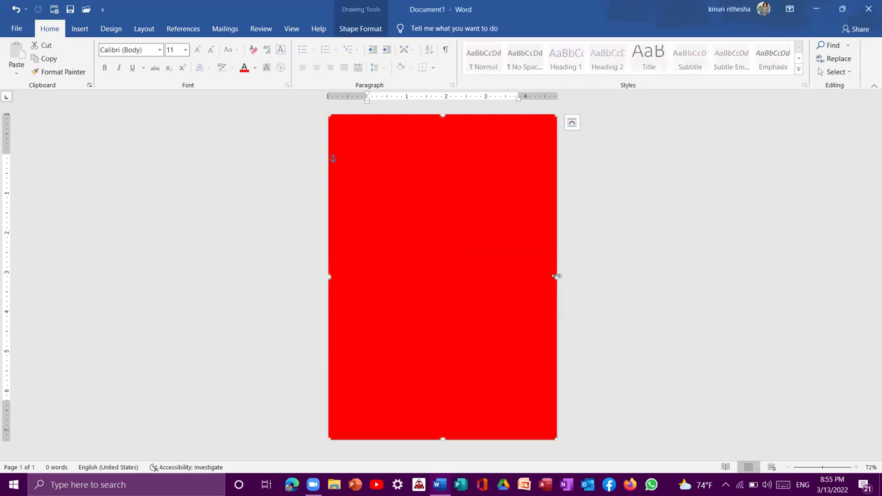
pyautogui.moveTo(555, 276); pyautogui.dragTo(558, 276)
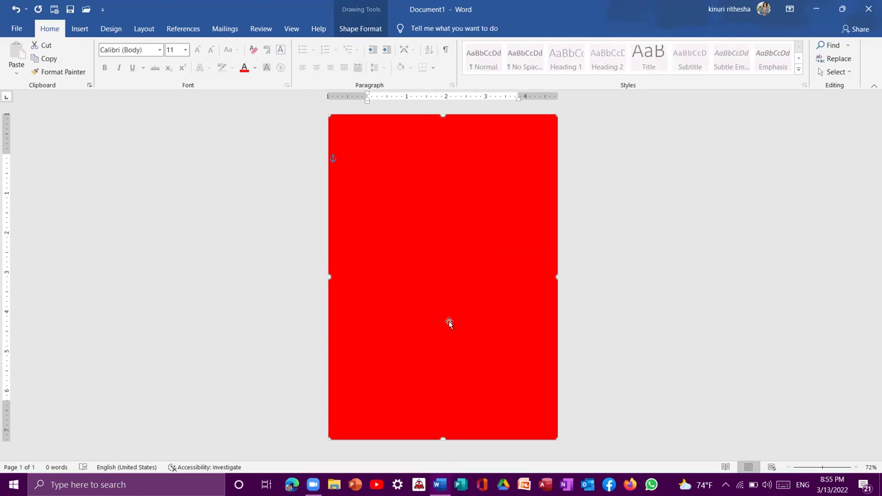
pyautogui.click(446, 50)
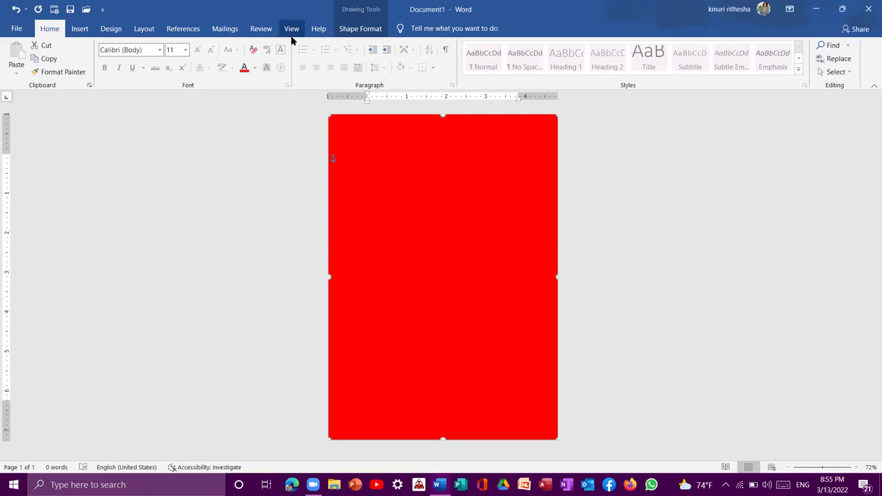
pyautogui.click(293, 29)
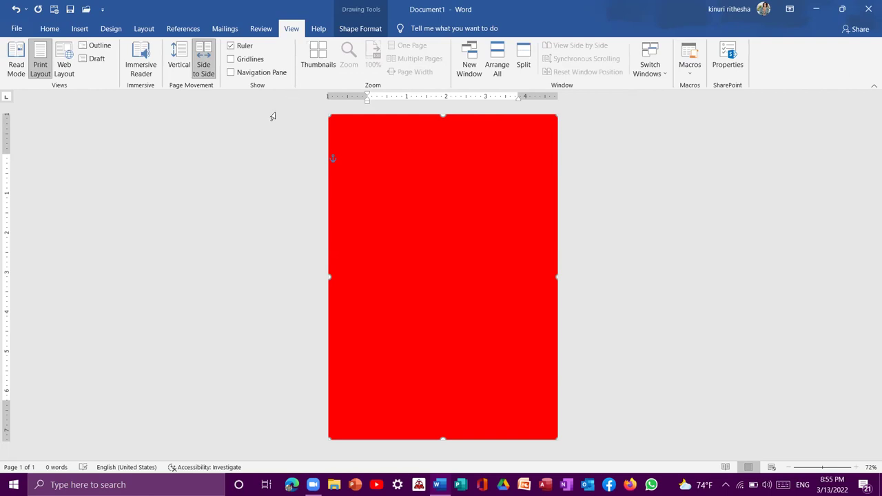
# Set Page Movement to Vertical and zoom the page from 50% to 95%
pyautogui.click(178, 64)
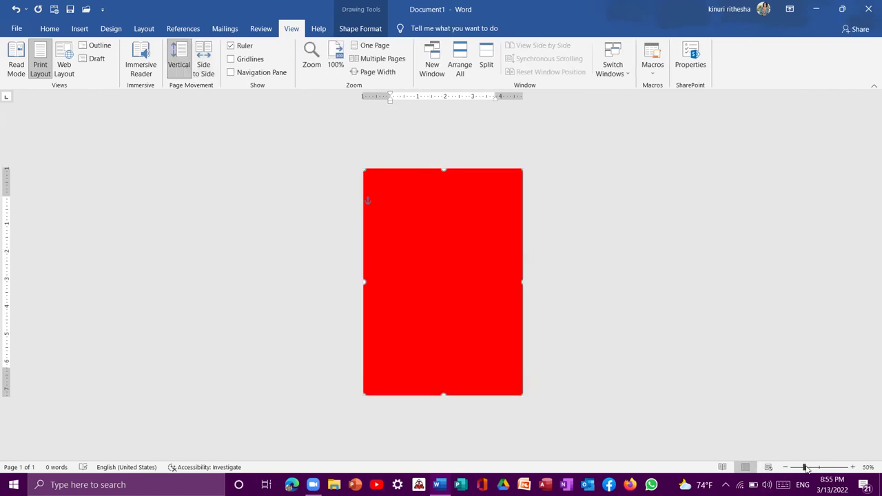
pyautogui.moveTo(804, 467); pyautogui.dragTo(816, 467)
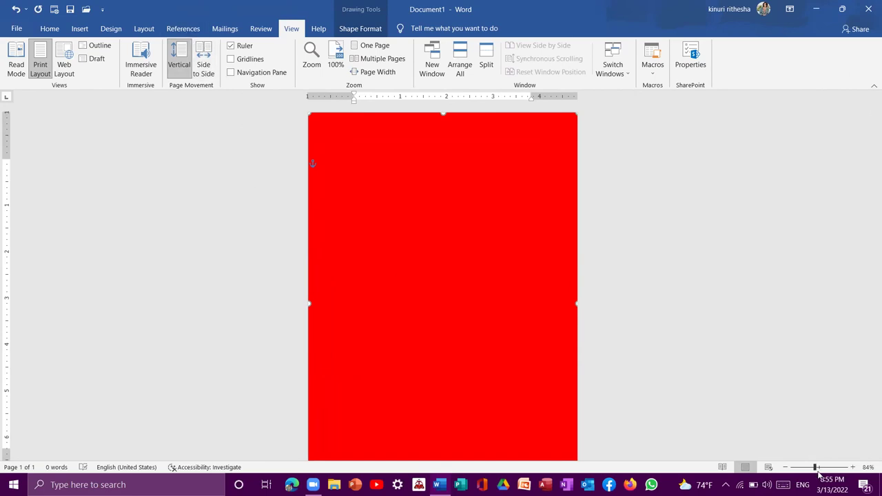
pyautogui.moveTo(815, 468); pyautogui.dragTo(817, 468)
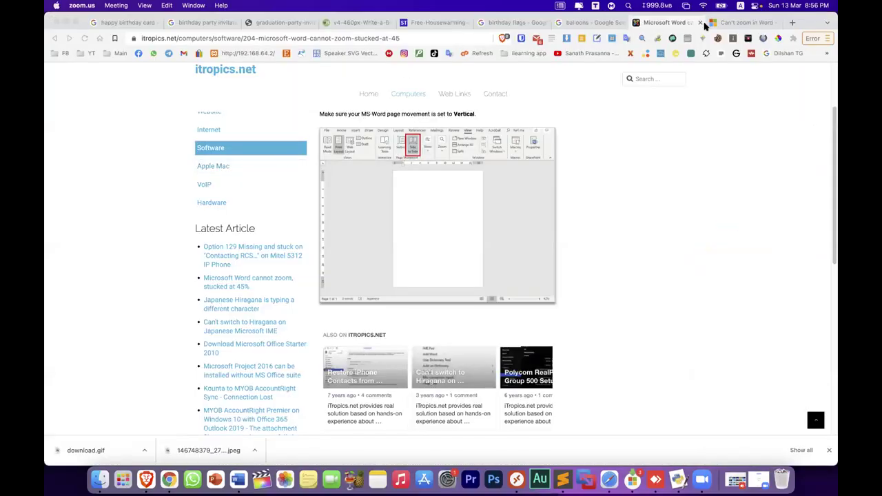
# Close the itropics and Microsoft Community zoom-help tabs, then return to Word
pyautogui.scroll(2, 572, 210)
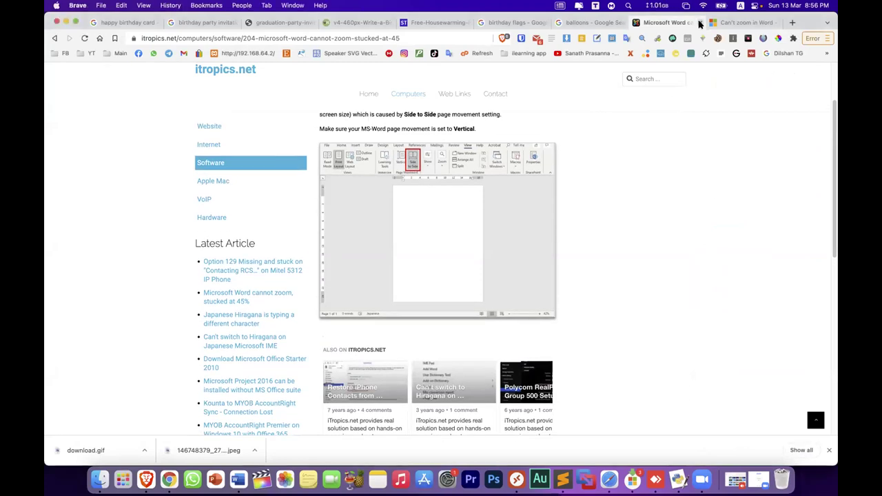
pyautogui.click(699, 23)
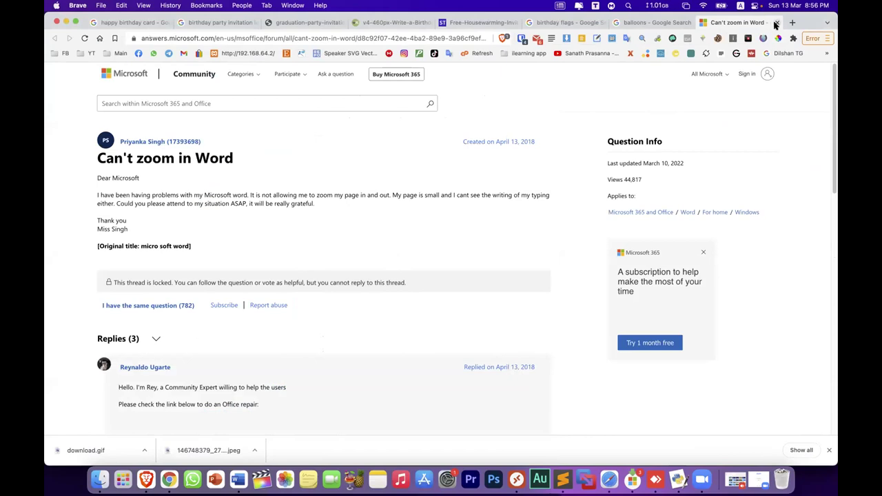
pyautogui.click(776, 23)
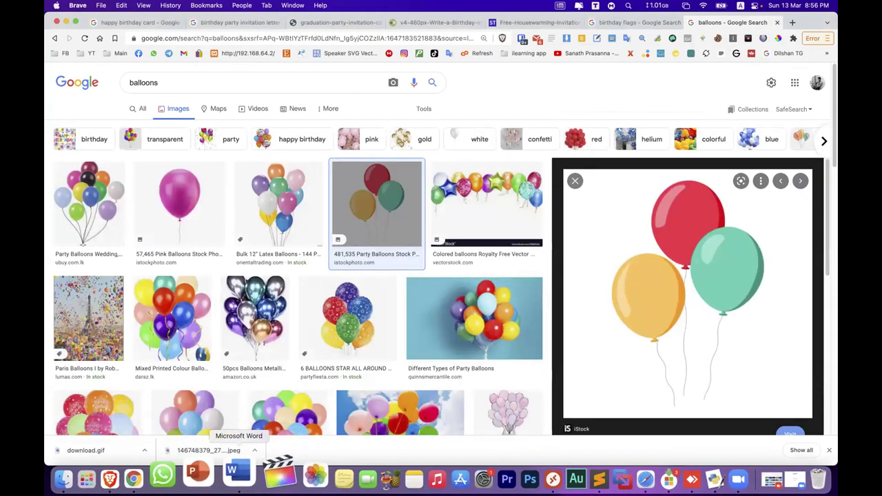
pyautogui.click(234, 472)
pyautogui.click(234, 470)
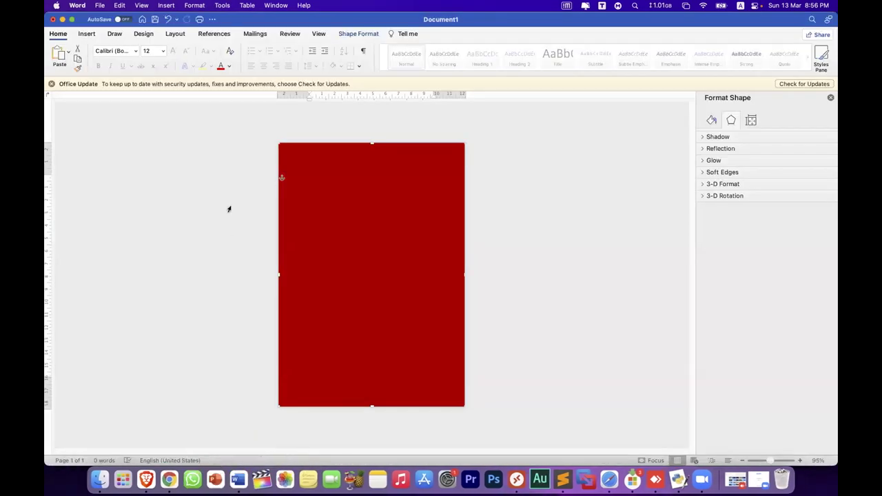
pyautogui.click(141, 34)
pyautogui.click(176, 35)
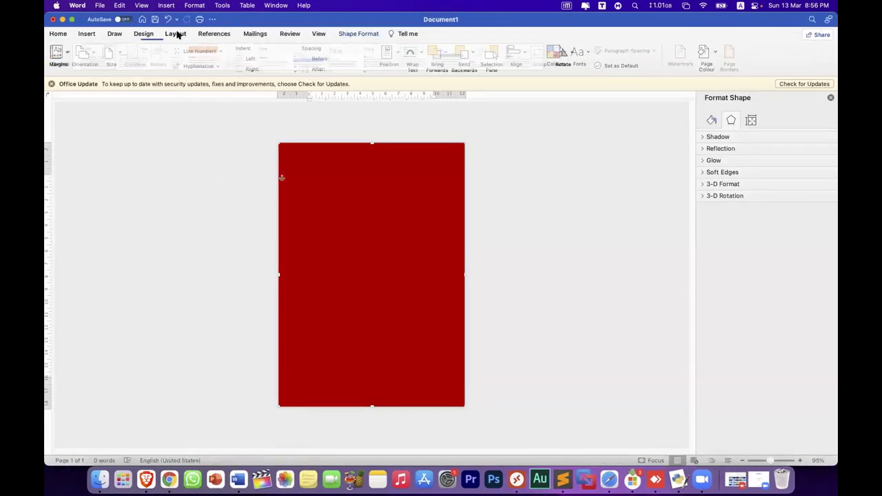
pyautogui.click(113, 53)
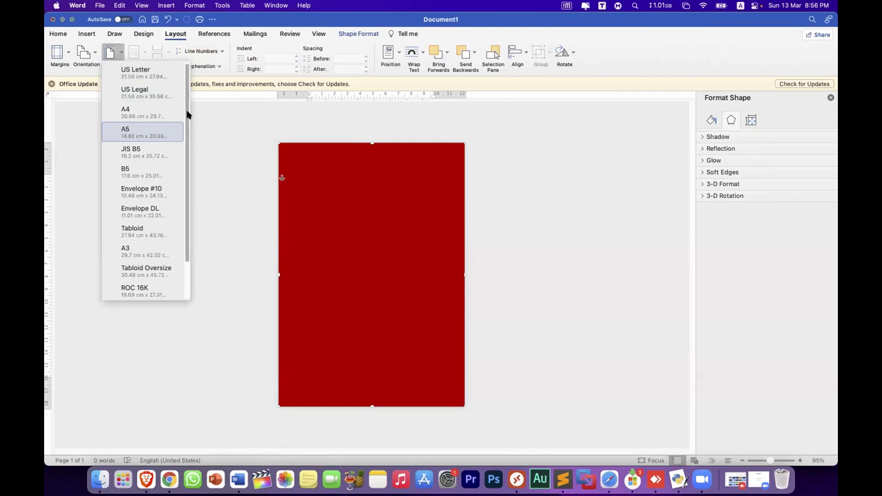
pyautogui.scroll(-2, 186, 189)
pyautogui.scroll(2, 187, 189)
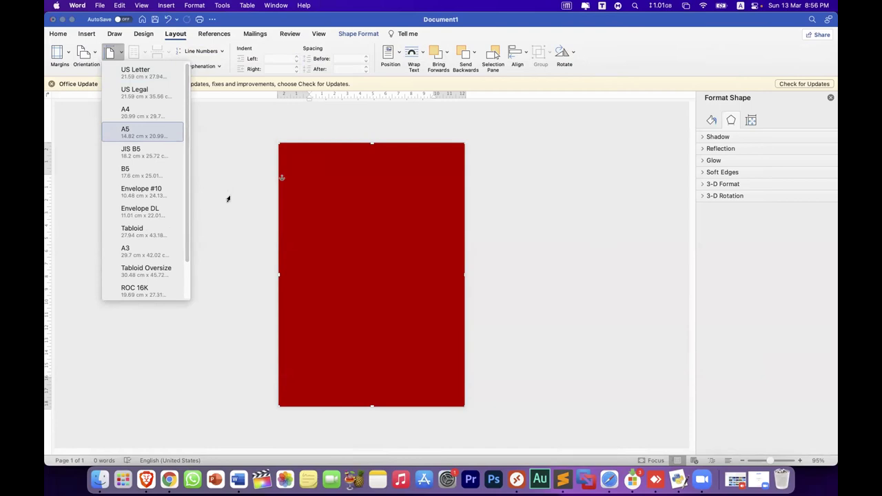
pyautogui.scroll(-2, 189, 221)
pyautogui.scroll(2, 186, 118)
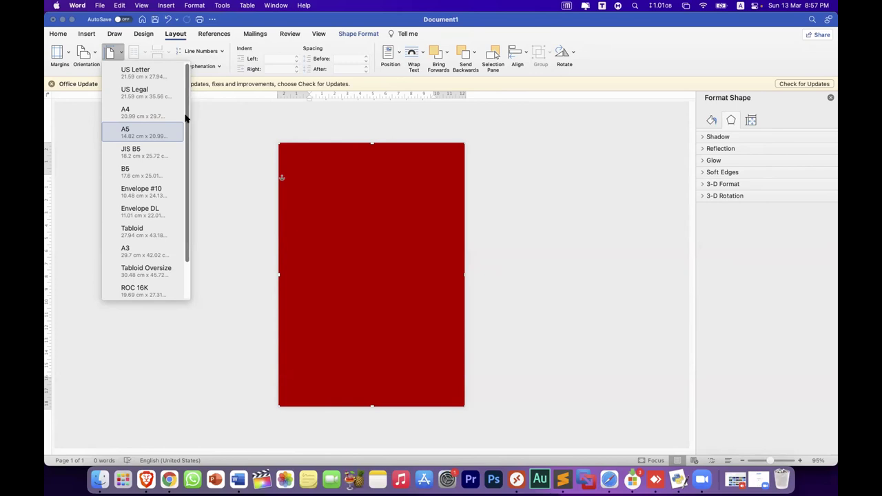
pyautogui.click(248, 147)
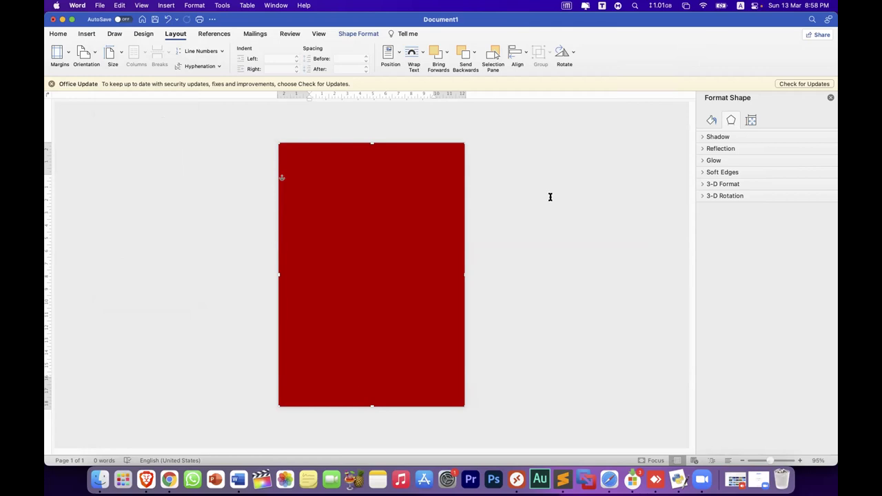
pyautogui.click(146, 479)
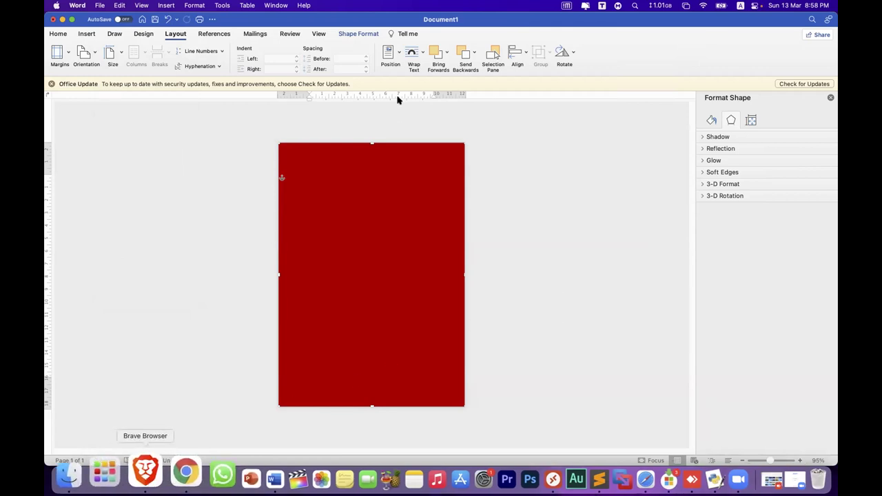
pyautogui.click(357, 22)
pyautogui.click(413, 22)
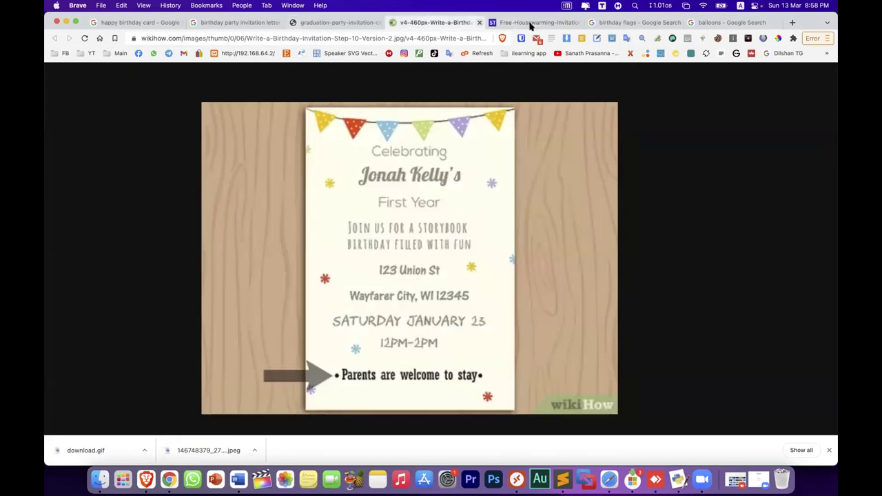
pyautogui.click(528, 23)
pyautogui.moveTo(468, 180)
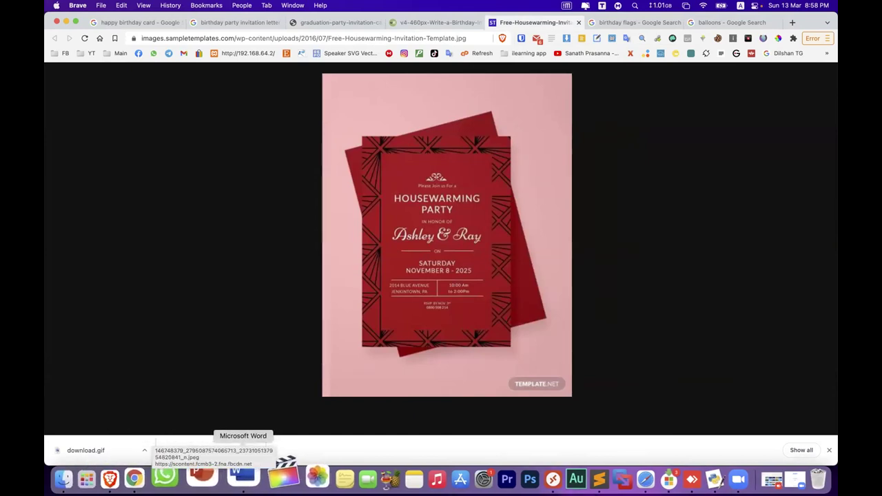
pyautogui.click(240, 477)
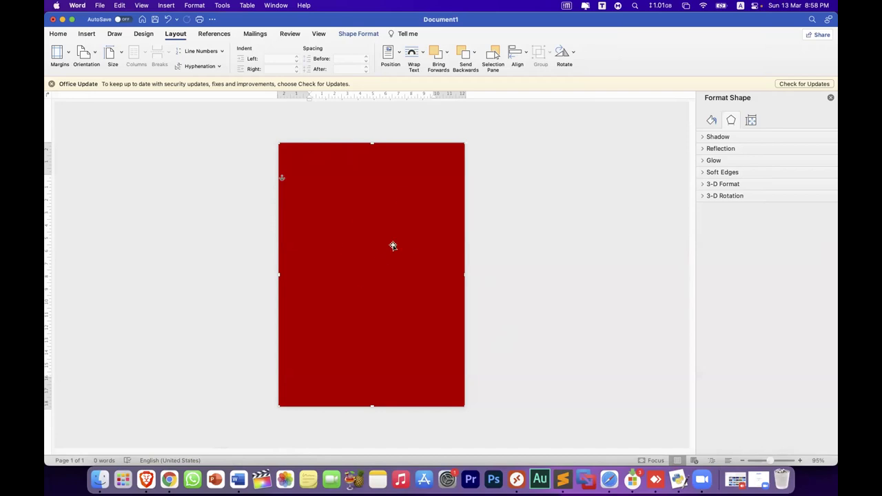
# Close the Format Shape side pane and switch to the Shape Format ribbon
pyautogui.click(59, 34)
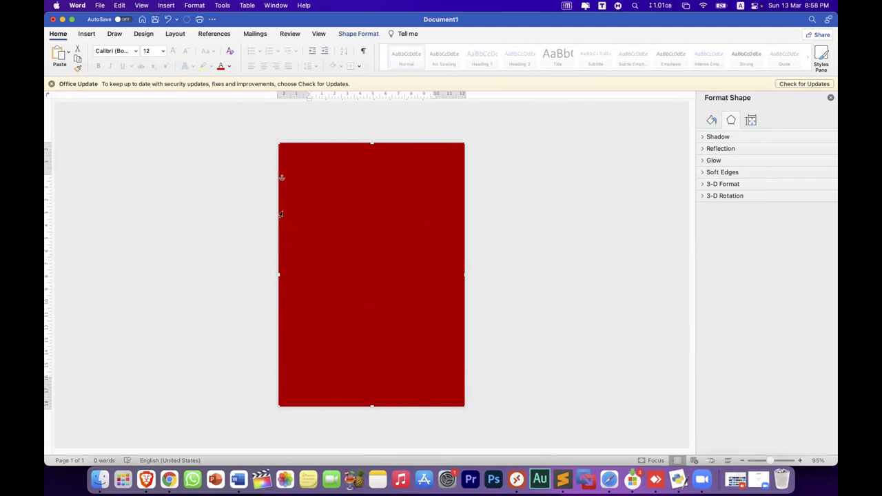
pyautogui.click(830, 98)
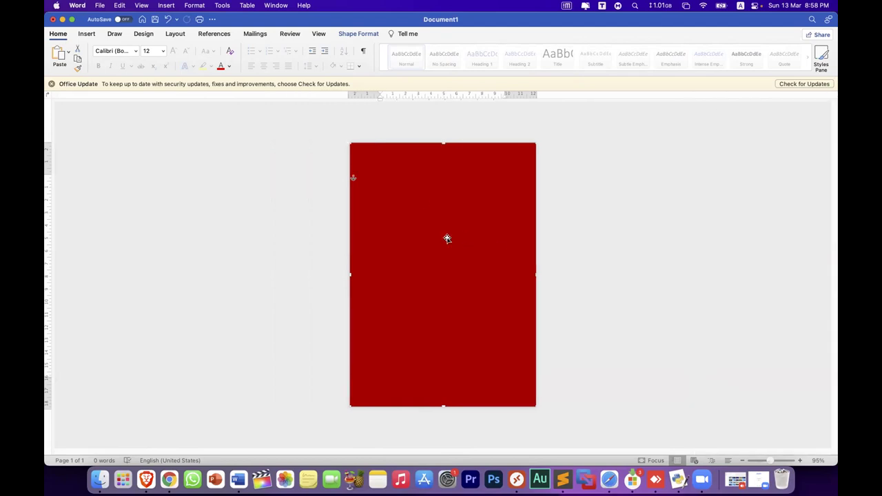
pyautogui.click(350, 35)
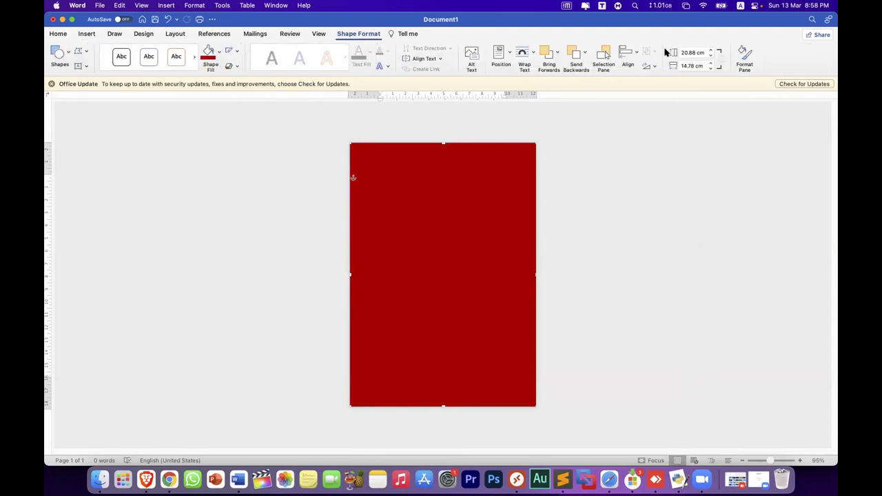
# Replace the rectangle's dark red fill with a tiled tan woven texture at 0% transparency
pyautogui.click(745, 59)
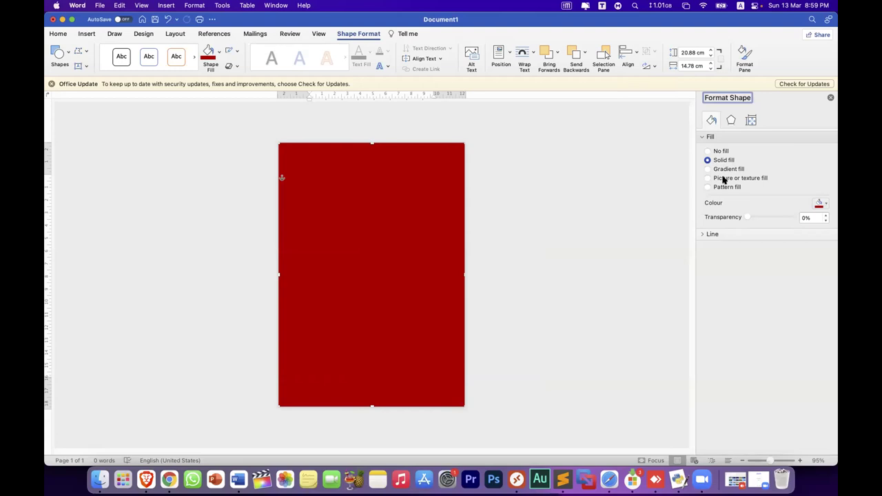
pyautogui.click(723, 179)
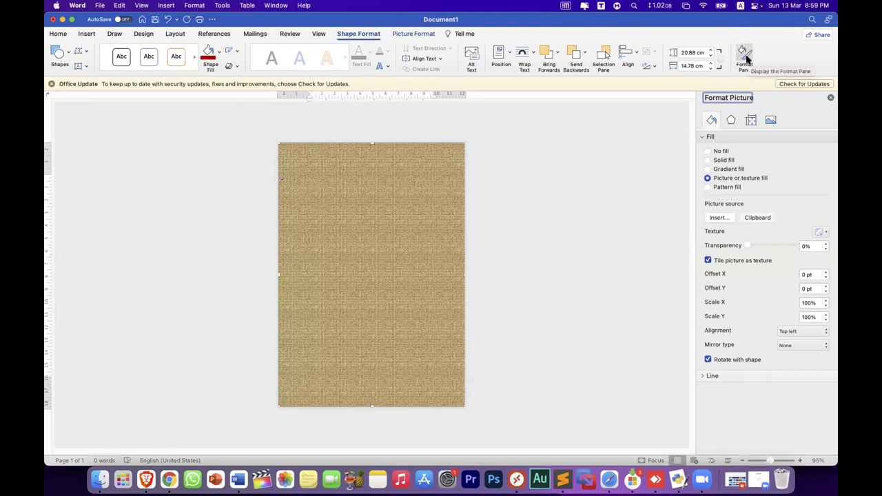
# Dismiss the shape's context menu and bring up the document with the 7.8" × 4.49" red rectangle
pyautogui.rightClick(400, 218)
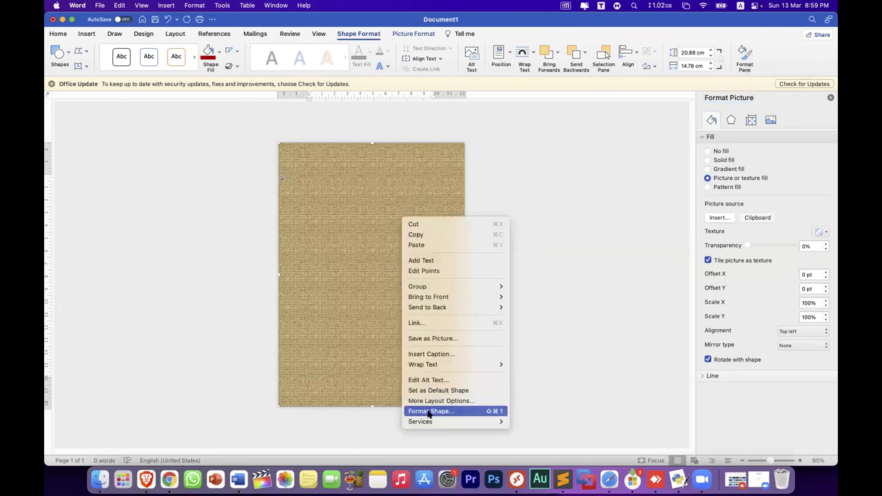
pyautogui.moveTo(428, 418)
pyautogui.click(664, 264)
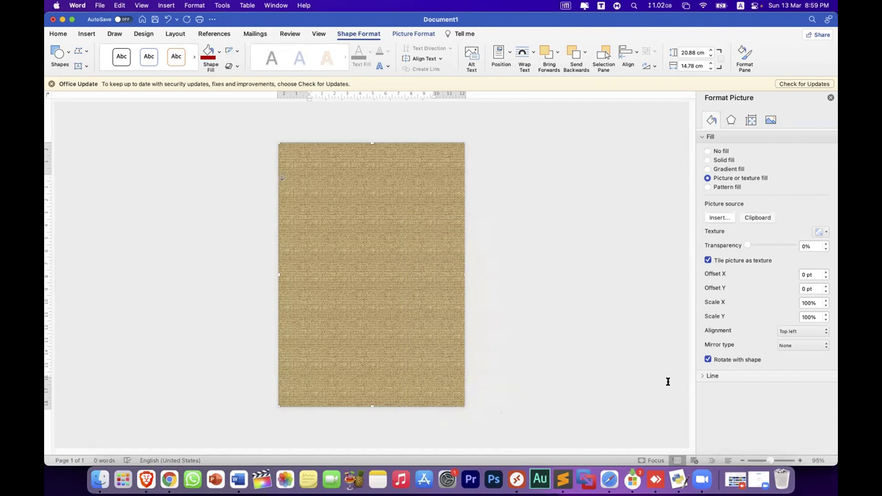
pyautogui.click(705, 475)
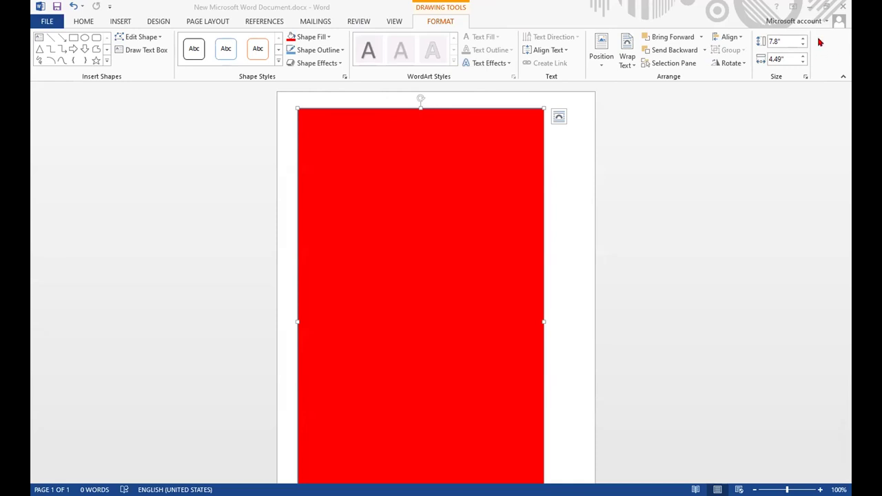
# Inspect the red rectangle's Fill and Line settings in the Format Shape pane
pyautogui.click(500, 164)
pyautogui.rightClick(499, 164)
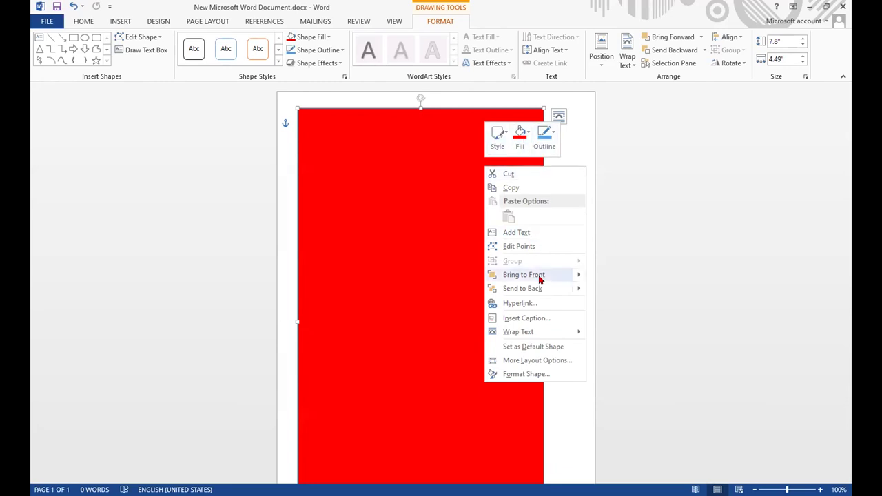
pyautogui.click(539, 372)
pyautogui.click(735, 142)
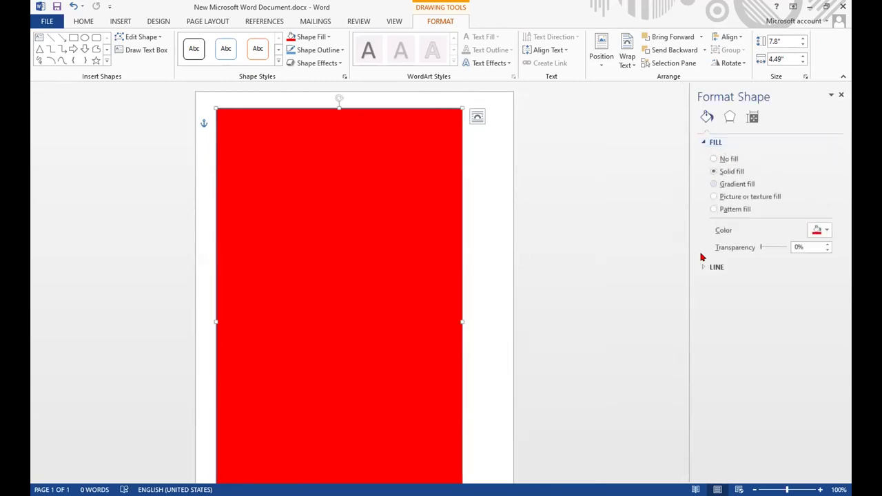
pyautogui.click(696, 269)
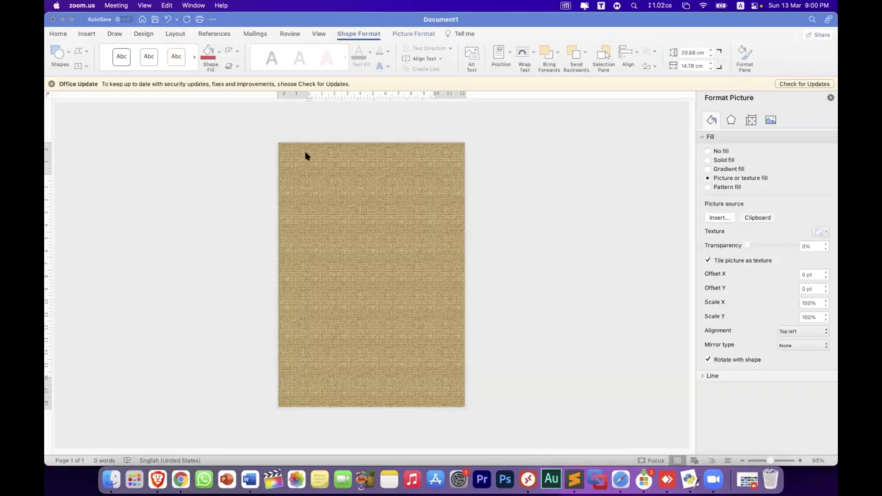
# Select the card's full-page shape and switch its fill to a faint dotted Pattern fill
pyautogui.click(329, 195)
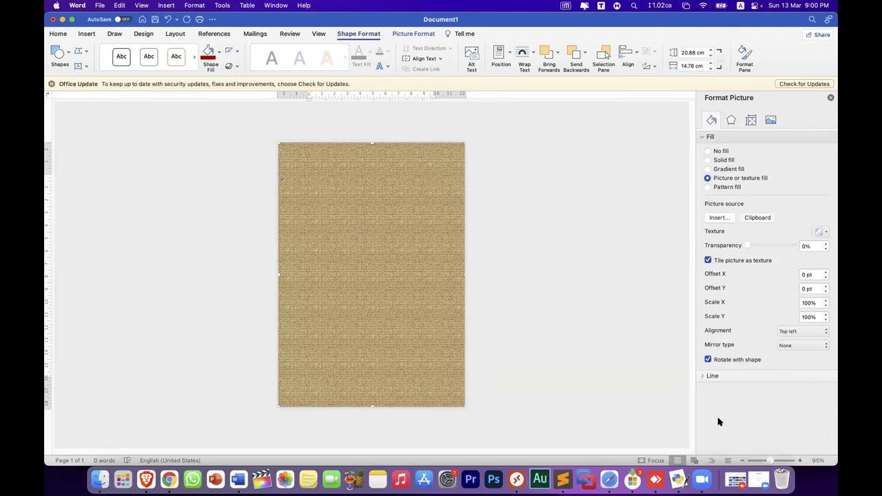
pyautogui.click(708, 188)
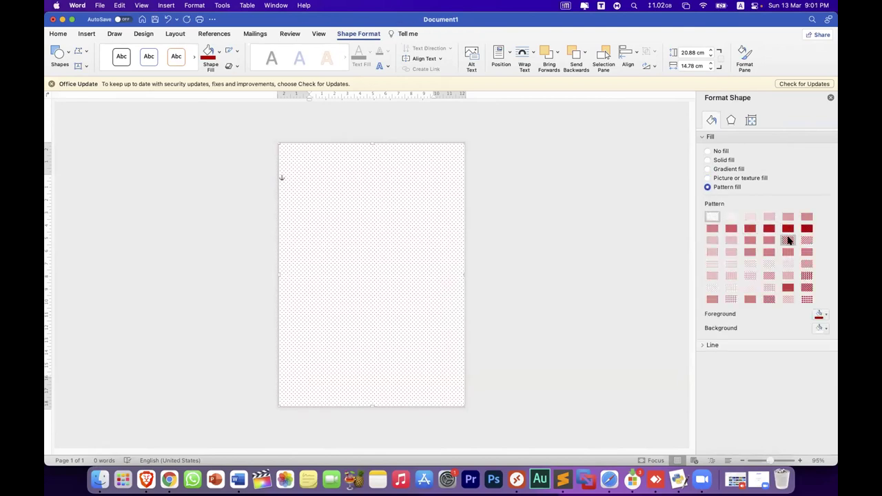
# Try diagonal, light, grid and checkerboard pattern swatches on the card
pyautogui.click(789, 240)
pyautogui.click(806, 240)
pyautogui.click(806, 265)
pyautogui.click(807, 276)
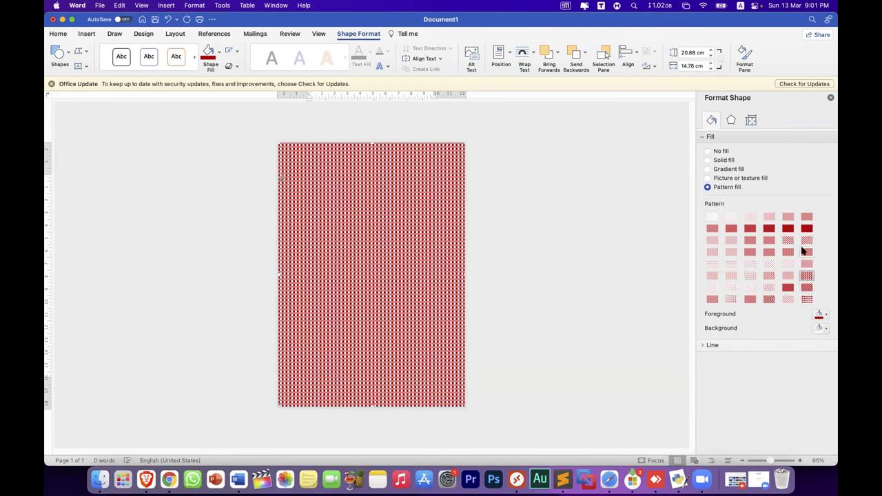
pyautogui.click(804, 242)
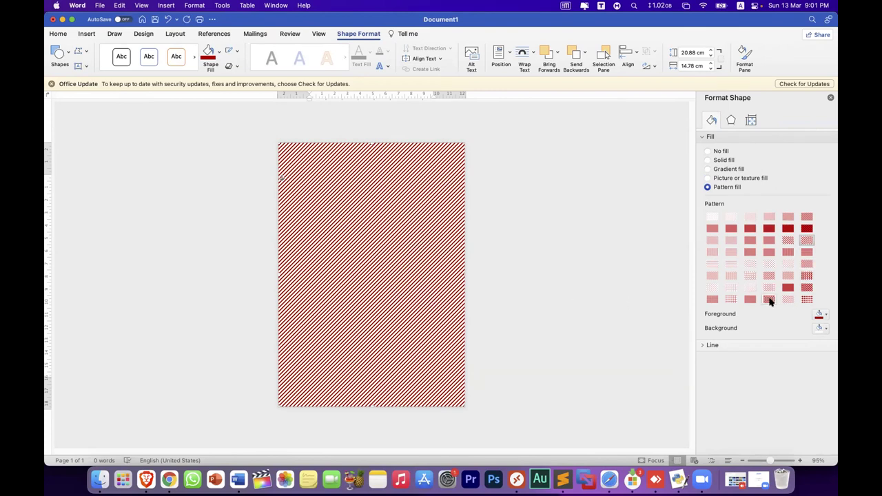
pyautogui.click(769, 299)
pyautogui.click(731, 300)
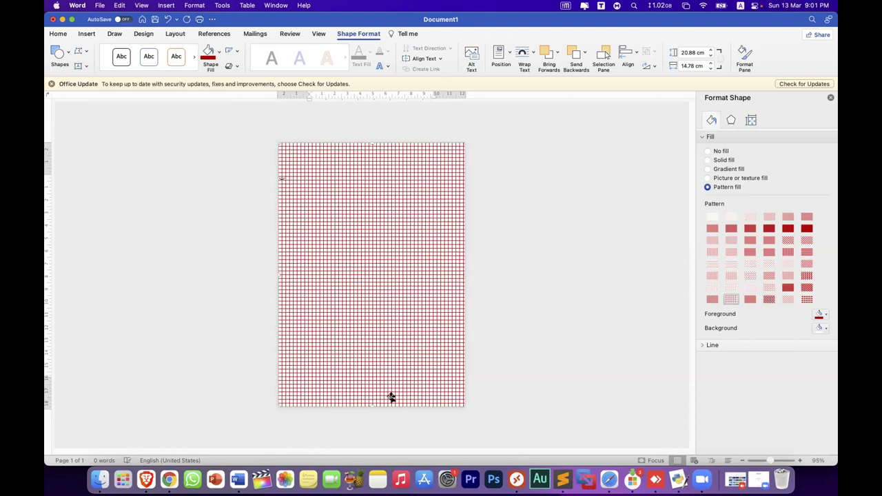
# Stretch the card to 21.1 cm high and apply the wide upward diagonal stripes
pyautogui.moveTo(373, 404); pyautogui.dragTo(377, 406)
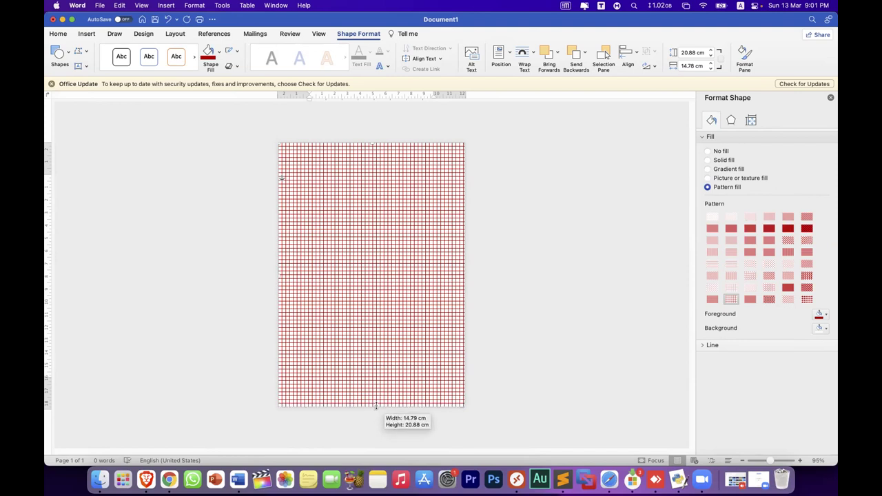
pyautogui.moveTo(377, 407); pyautogui.dragTo(377, 404)
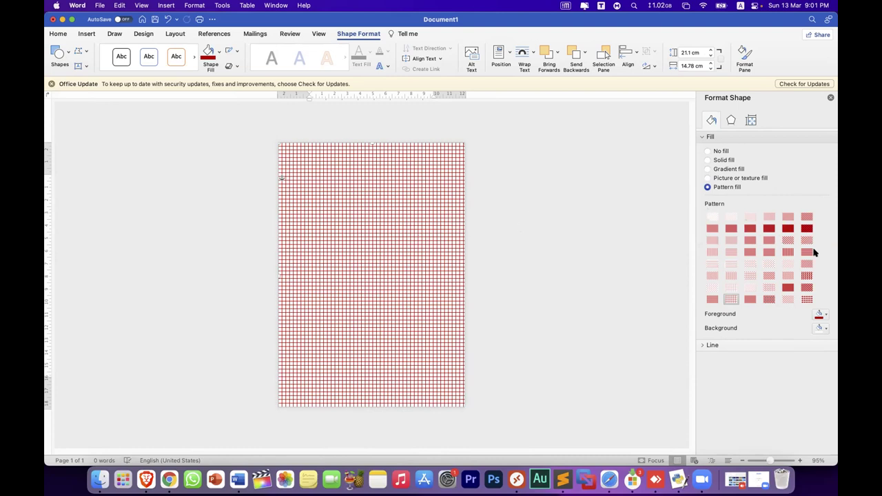
pyautogui.click(808, 241)
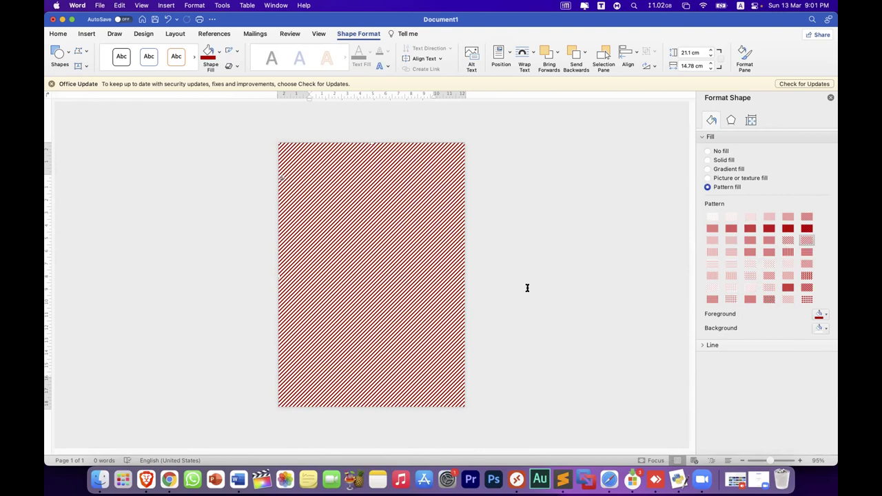
# Set the pattern's foreground colour to black and its background to dark red
pyautogui.click(826, 317)
pyautogui.click(762, 340)
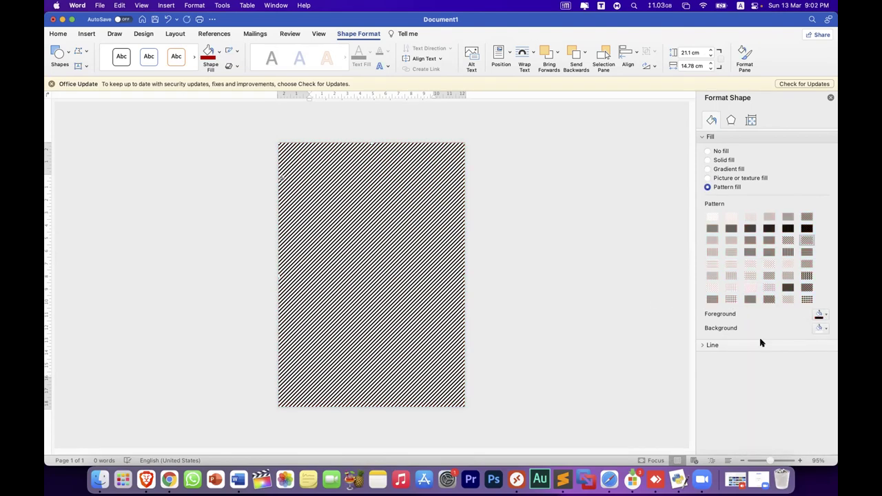
pyautogui.click(823, 331)
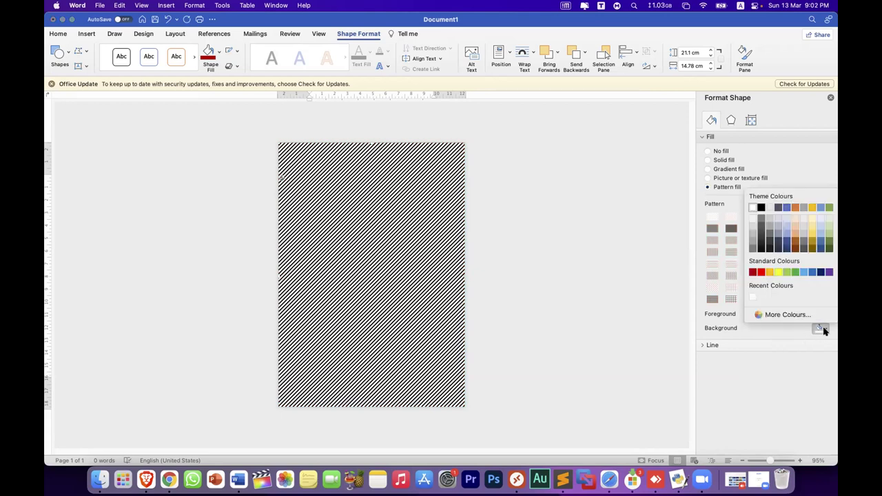
pyautogui.click(752, 273)
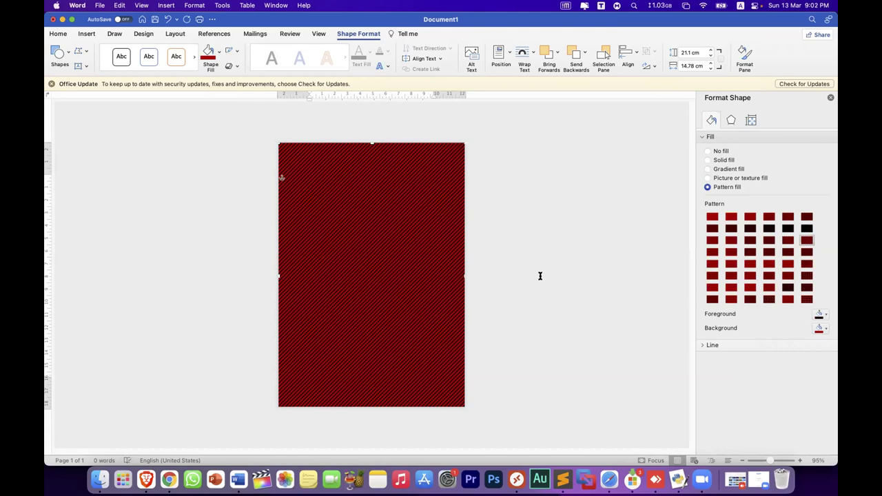
pyautogui.click(540, 275)
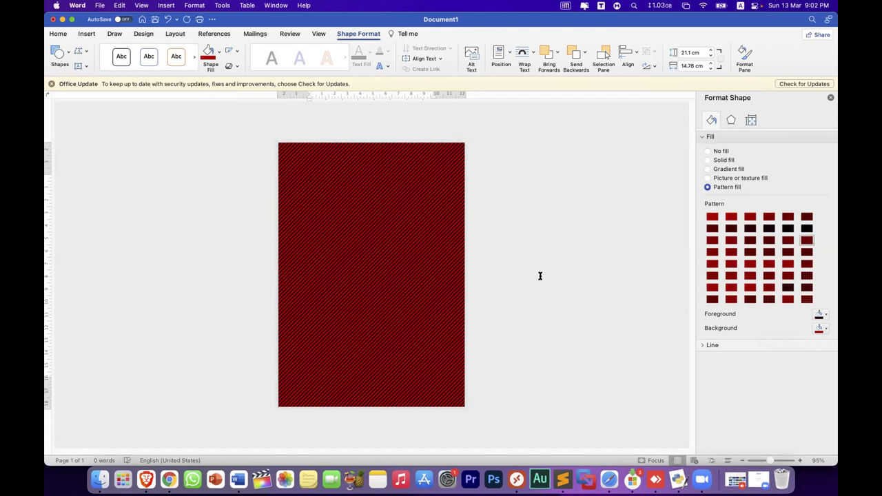
pyautogui.click(427, 219)
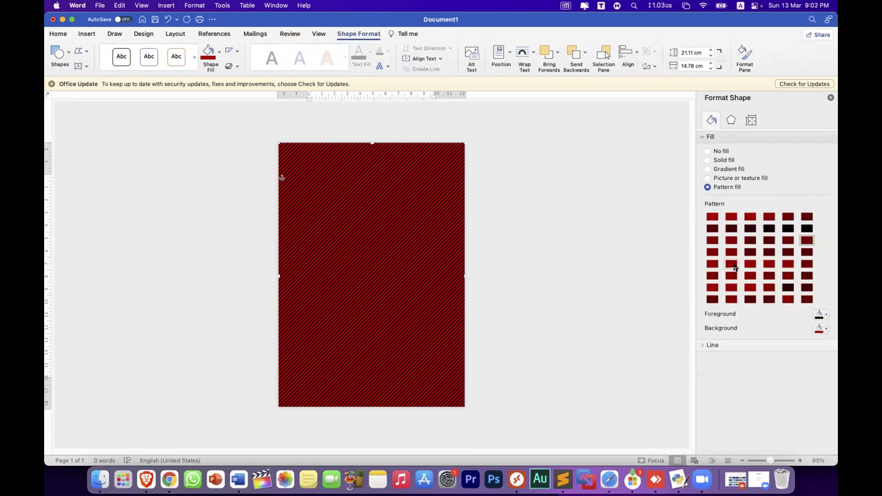
# Compare stripe, grid and checkered swatches, settling on a fine dark red-and-black checked pattern
pyautogui.click(731, 264)
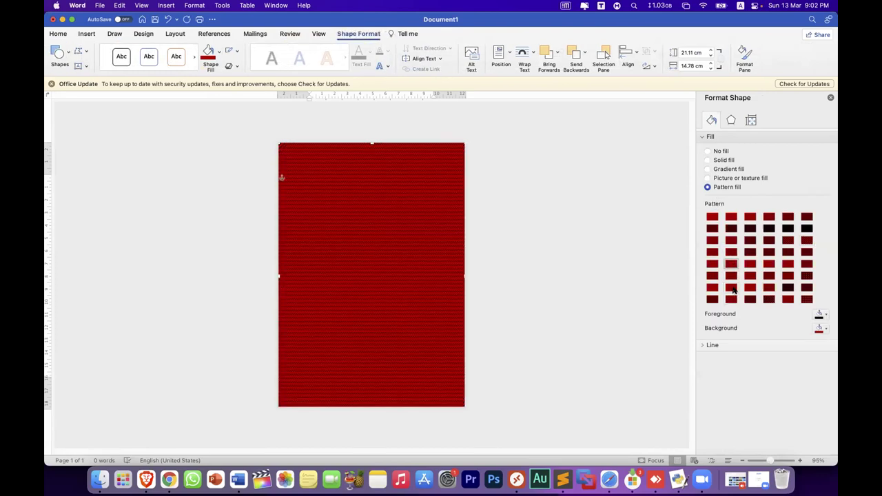
pyautogui.click(732, 288)
pyautogui.click(732, 299)
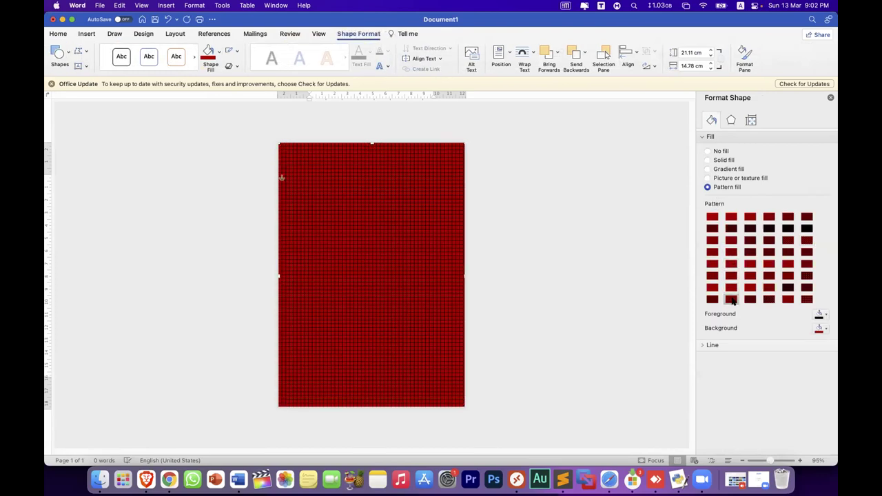
pyautogui.click(713, 300)
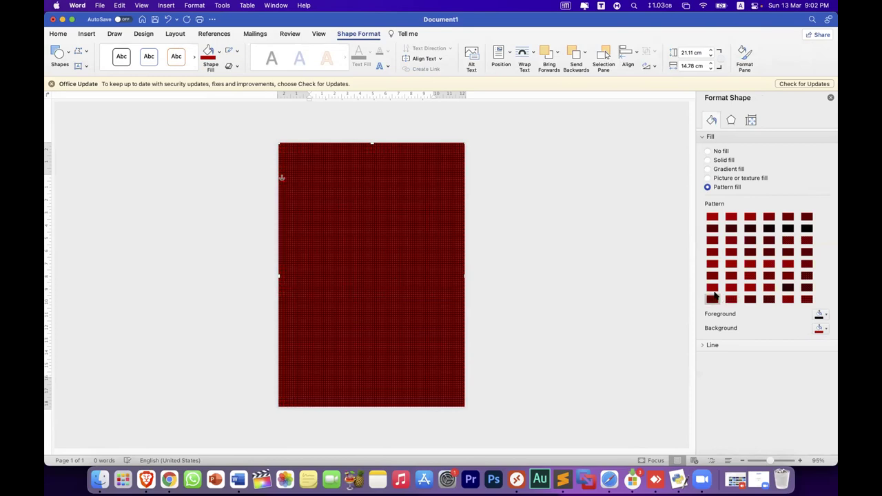
pyautogui.click(731, 265)
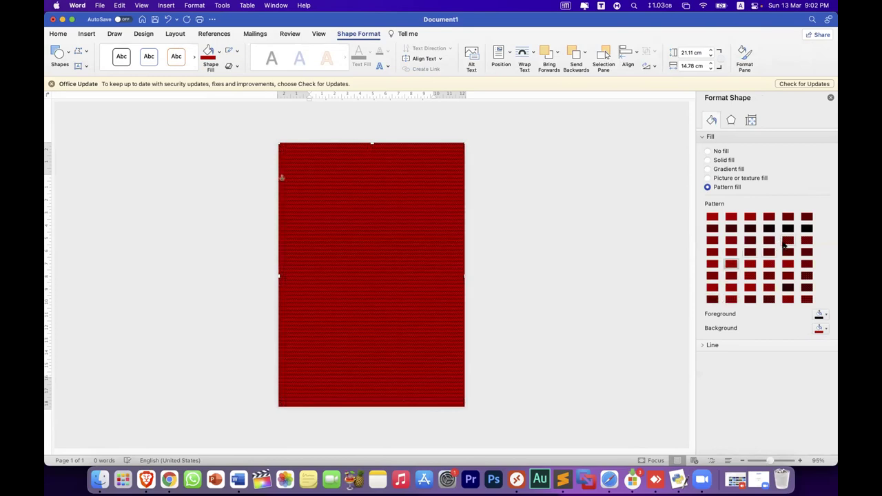
pyautogui.click(787, 240)
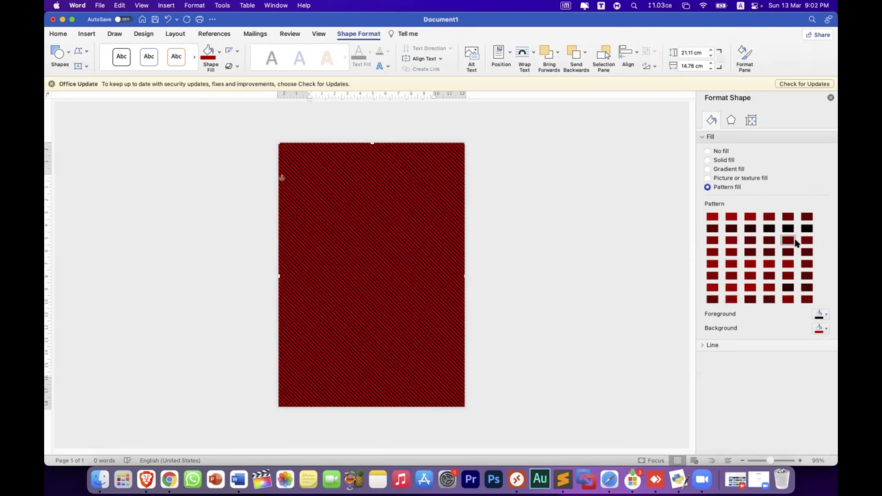
pyautogui.click(807, 275)
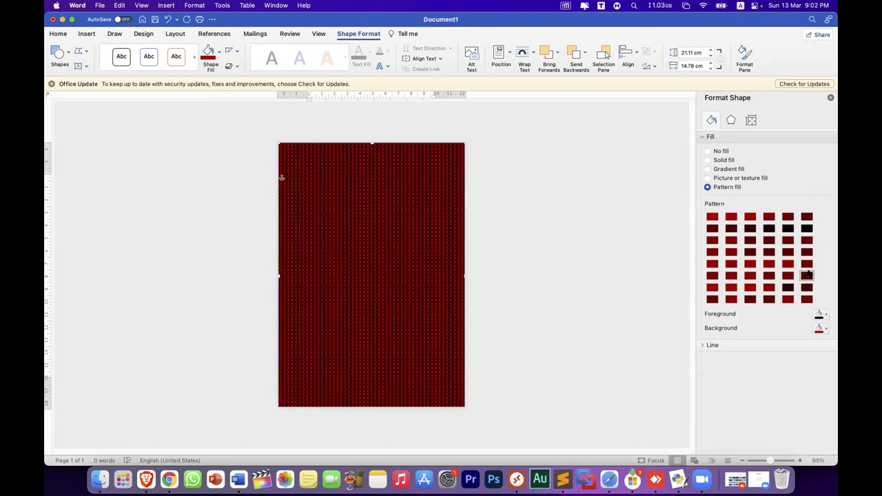
pyautogui.click(807, 300)
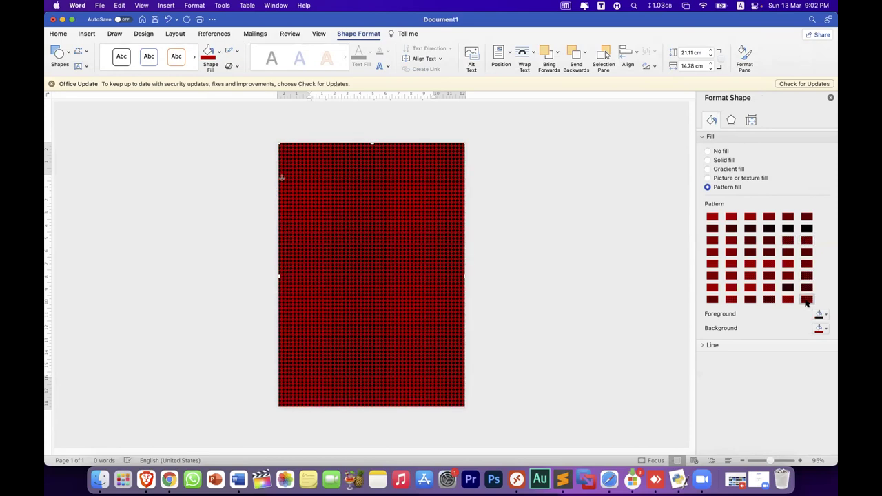
pyautogui.click(785, 300)
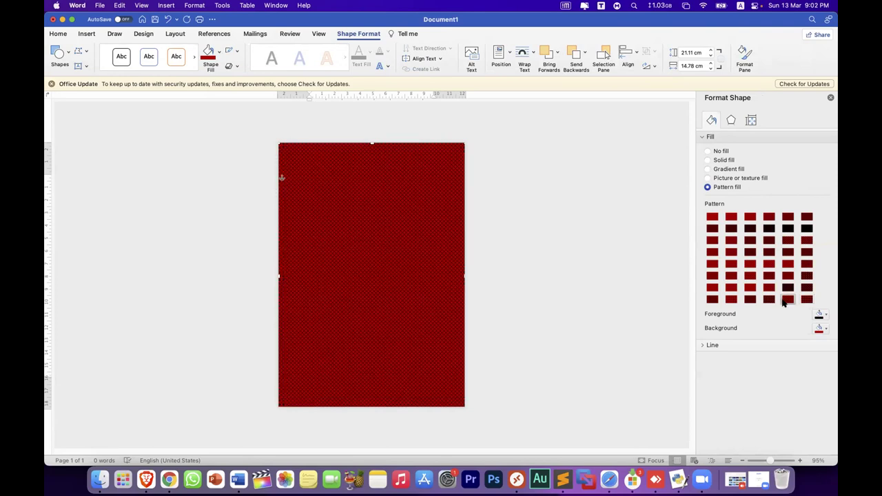
pyautogui.click(770, 302)
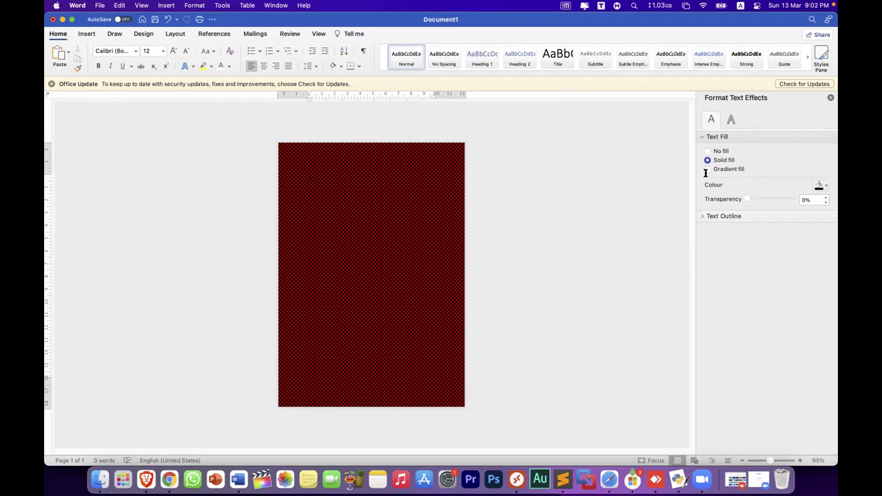
pyautogui.click(328, 211)
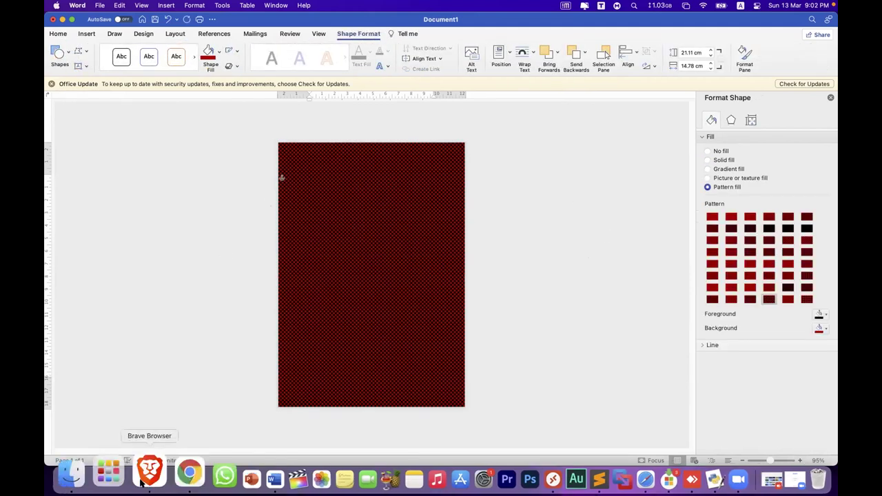
pyautogui.click(145, 479)
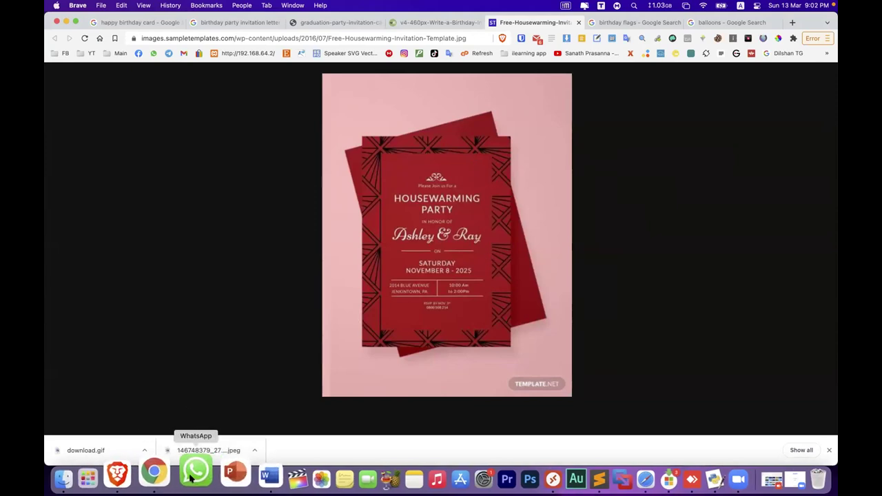
pyautogui.moveTo(207, 450); pyautogui.dragTo(238, 474)
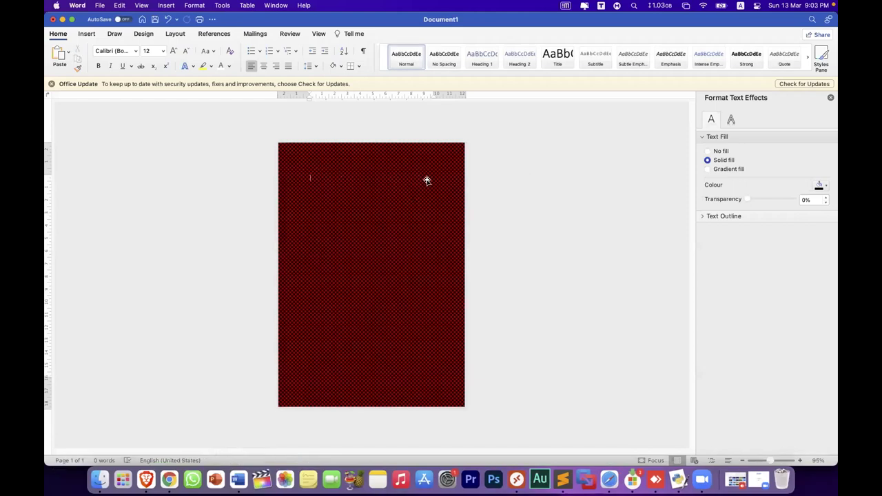
# Draw a 17.86 × 11.53 cm rectangle inset within the card
pyautogui.click(87, 34)
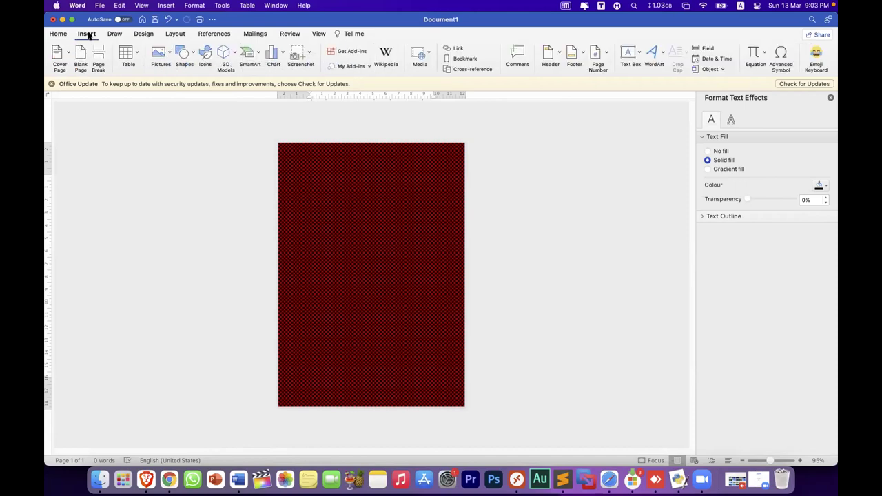
pyautogui.click(192, 56)
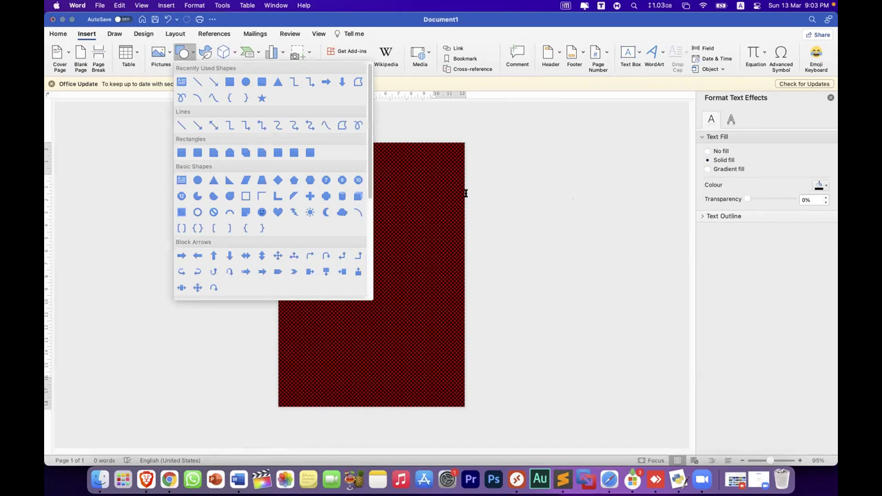
pyautogui.click(230, 82)
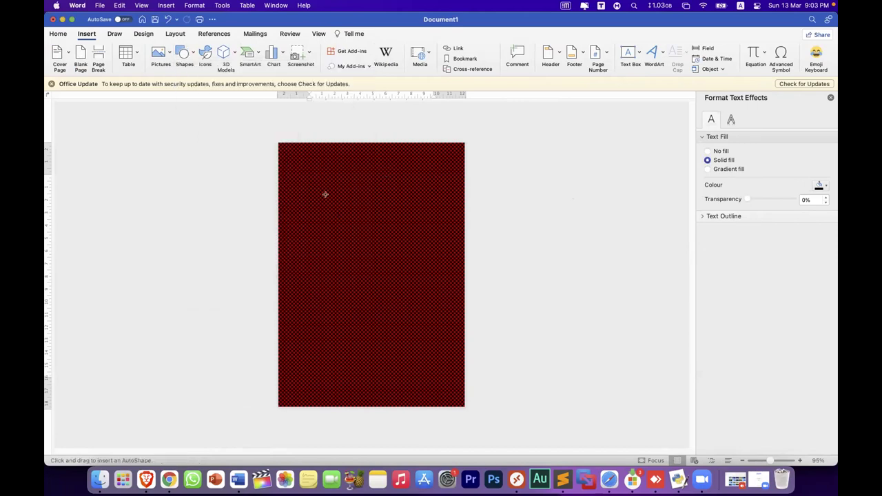
pyautogui.moveTo(302, 165); pyautogui.dragTo(447, 391)
pyautogui.moveTo(392, 293); pyautogui.dragTo(392, 293)
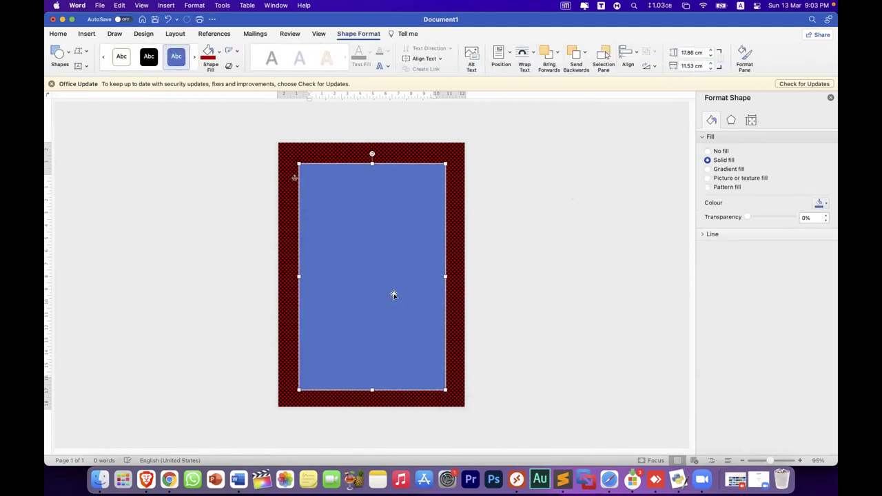
# Give the inner rectangle a solid dark red fill
pyautogui.click(825, 204)
pyautogui.click(755, 295)
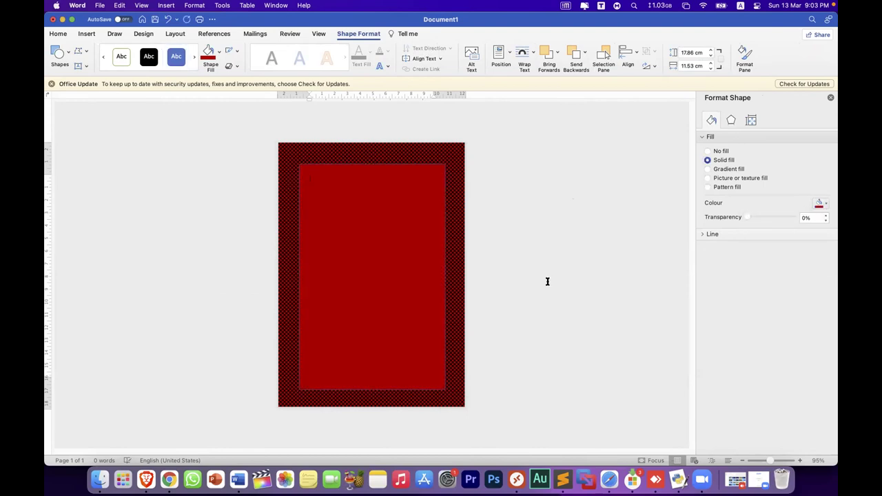
pyautogui.click(434, 266)
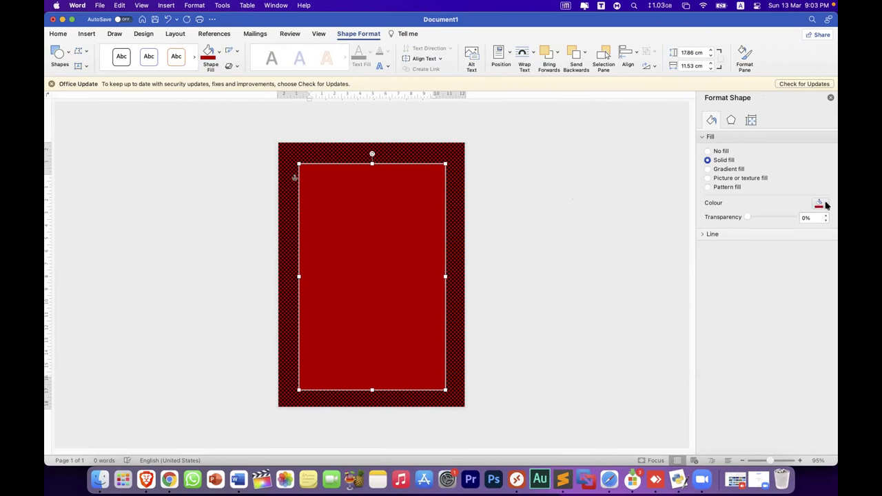
pyautogui.click(826, 205)
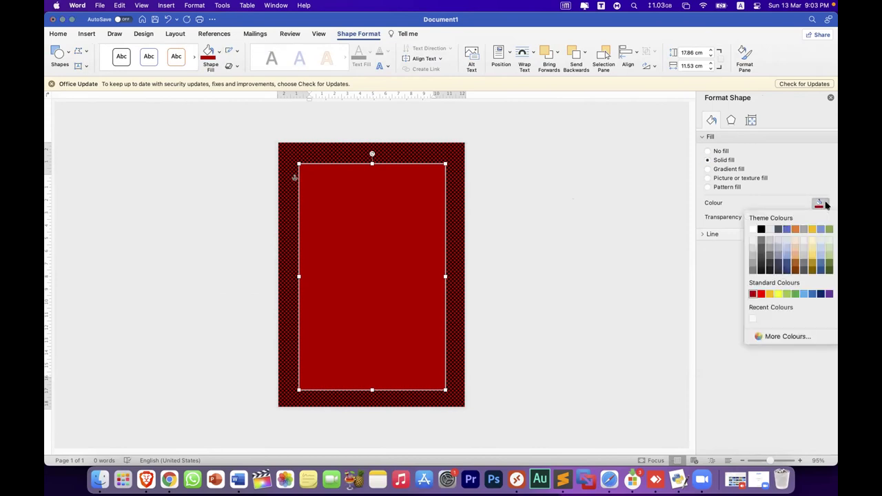
pyautogui.click(752, 295)
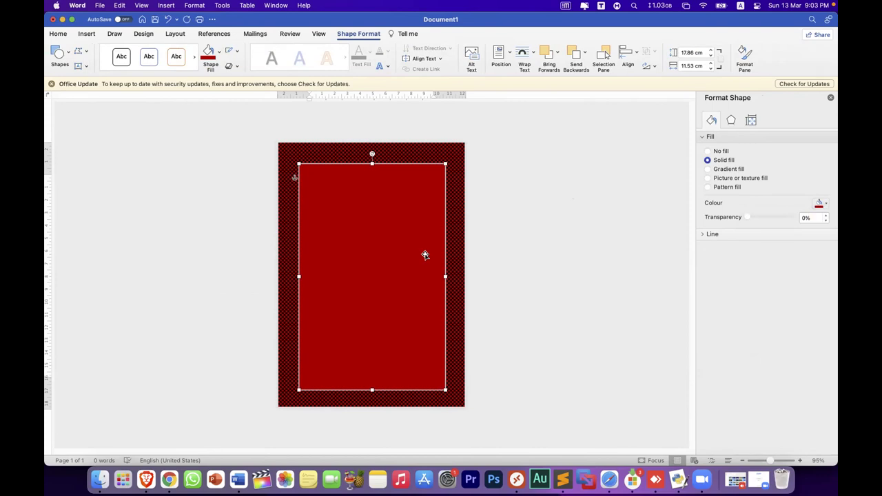
pyautogui.scroll(5, 425, 255)
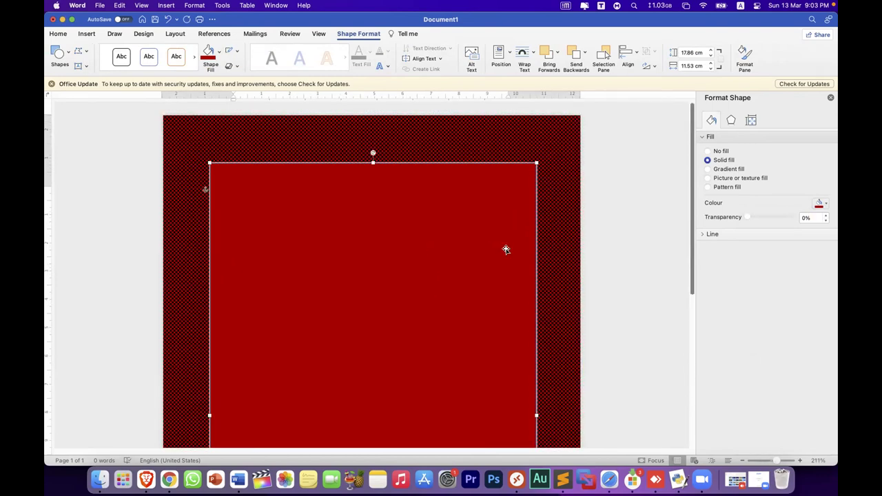
pyautogui.scroll(-5, 506, 250)
pyautogui.scroll(-3, 504, 248)
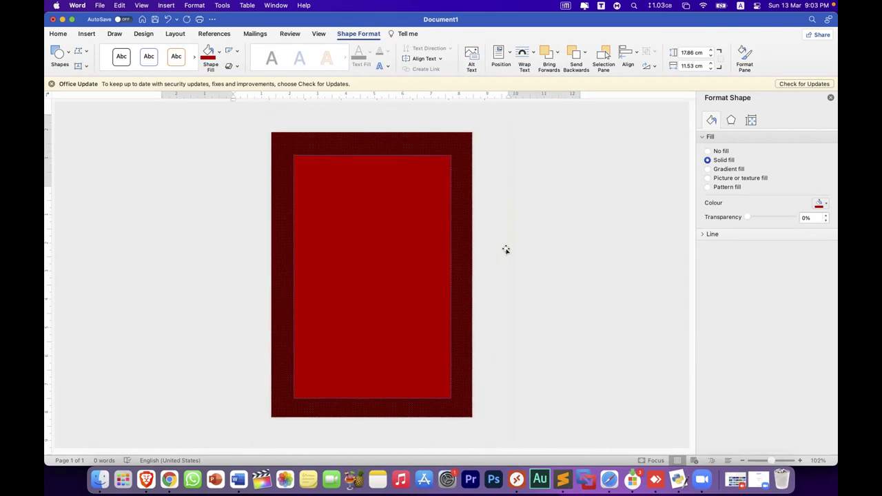
# Restore diagonal stripes on the background and give the inner panel No Outline
pyautogui.click(459, 236)
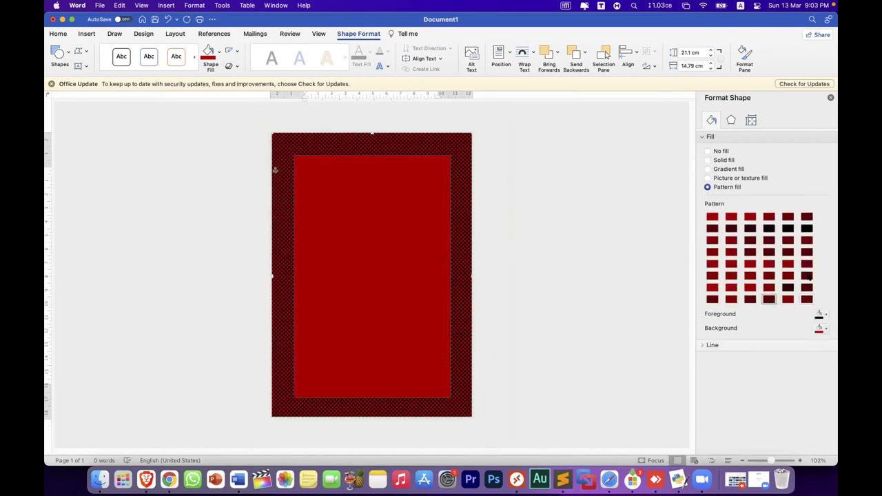
pyautogui.click(806, 239)
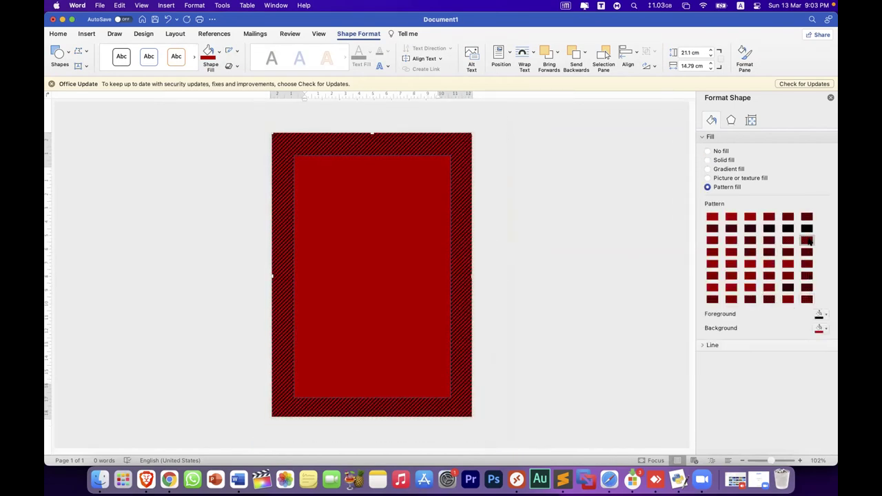
pyautogui.click(425, 236)
pyautogui.click(235, 54)
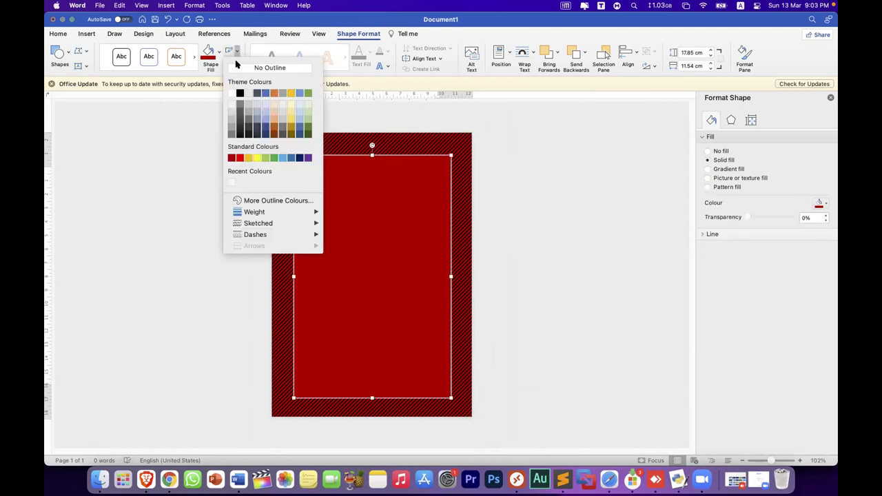
pyautogui.click(262, 67)
pyautogui.click(523, 233)
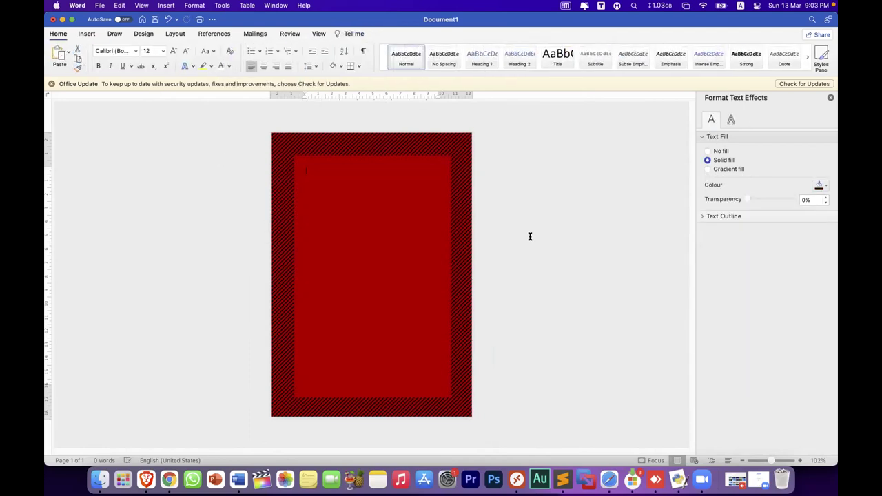
# Enlarge the inner panel from its top-left corner and nudge it right to centre it
pyautogui.click(344, 238)
pyautogui.moveTo(287, 151); pyautogui.dragTo(285, 146)
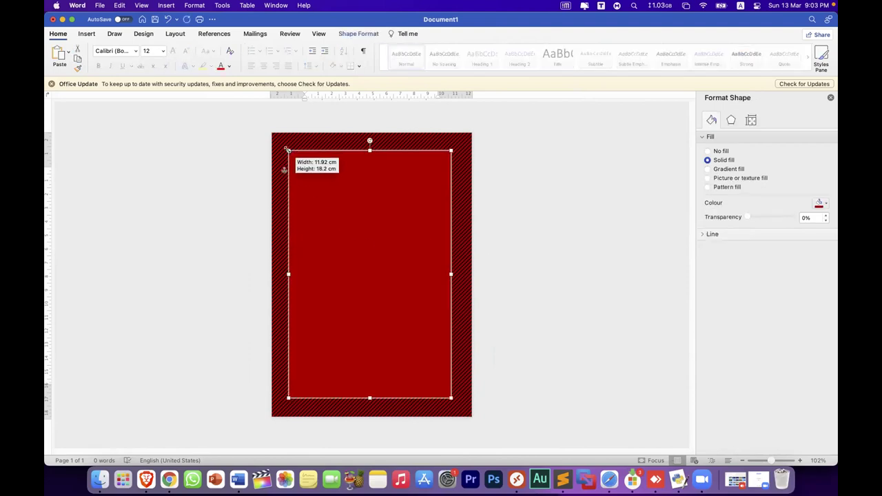
pyautogui.moveTo(365, 213); pyautogui.dragTo(366, 215)
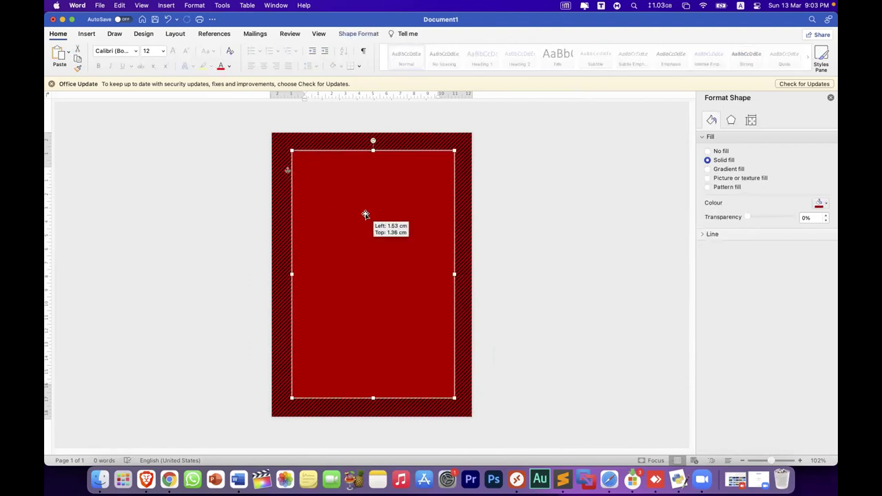
pyautogui.click(503, 250)
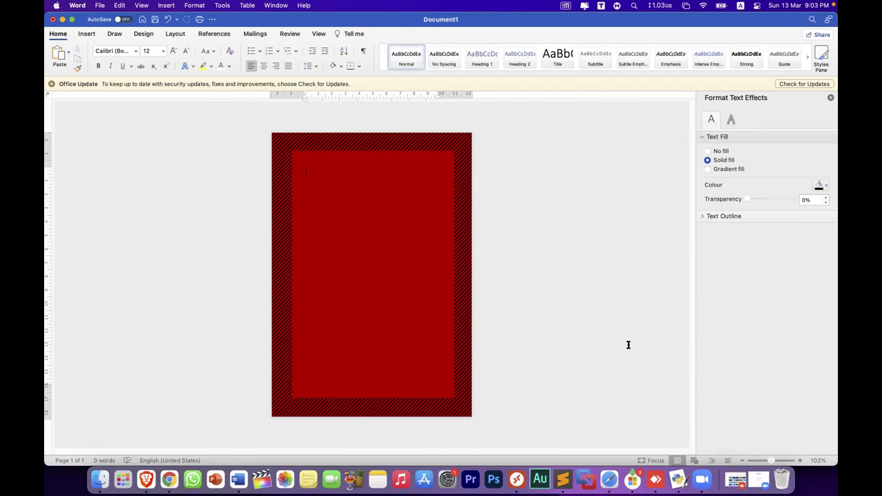
pyautogui.moveTo(771, 460); pyautogui.dragTo(777, 460)
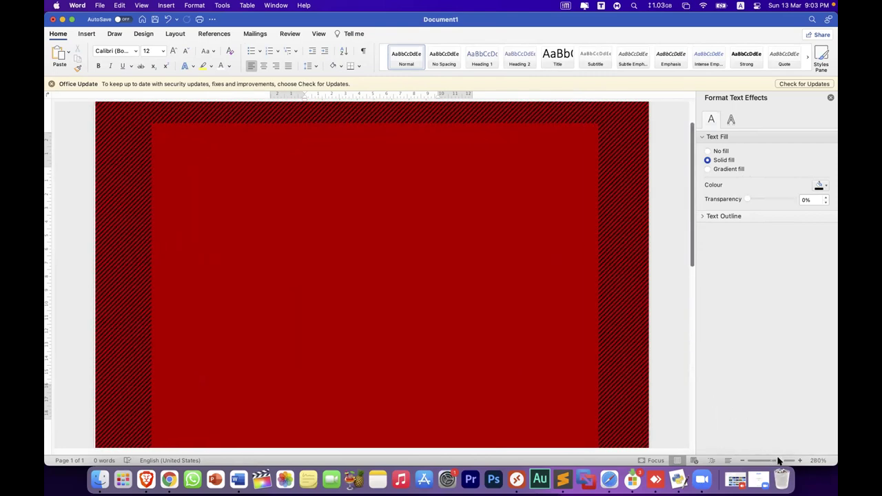
pyautogui.moveTo(778, 460); pyautogui.dragTo(769, 461)
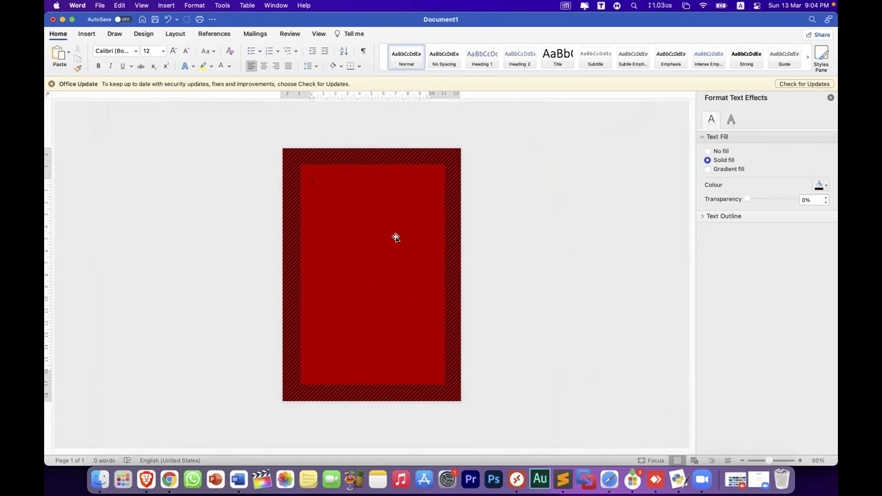
# Cycle the outer rectangle through dotted, grid and textured patterns, returning to dark diagonal stripes
pyautogui.click(286, 182)
pyautogui.click(806, 265)
pyautogui.click(805, 275)
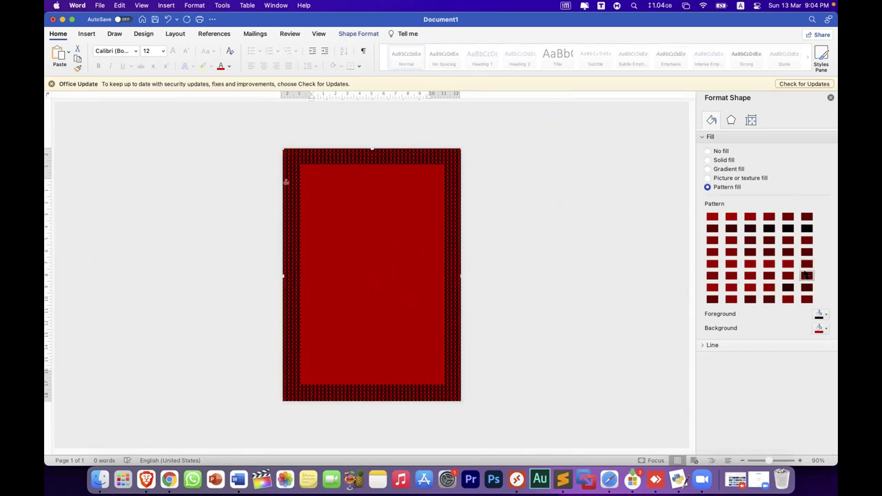
pyautogui.click(768, 288)
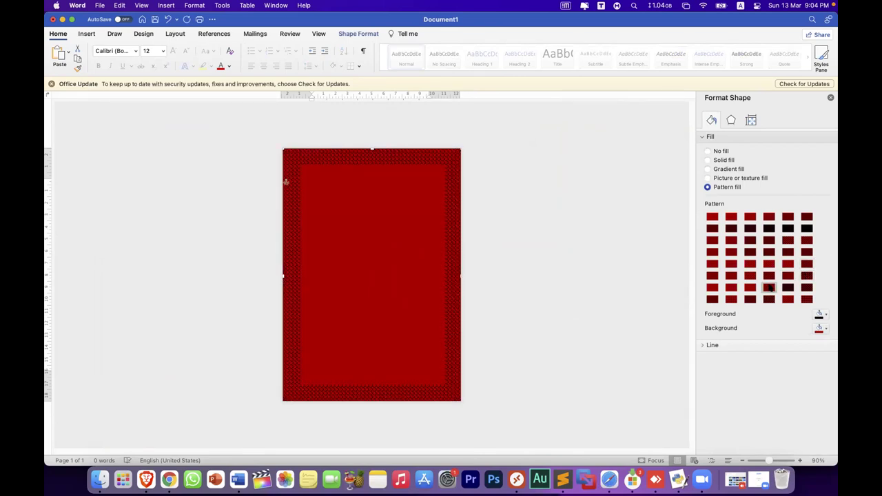
pyautogui.click(751, 265)
pyautogui.click(769, 253)
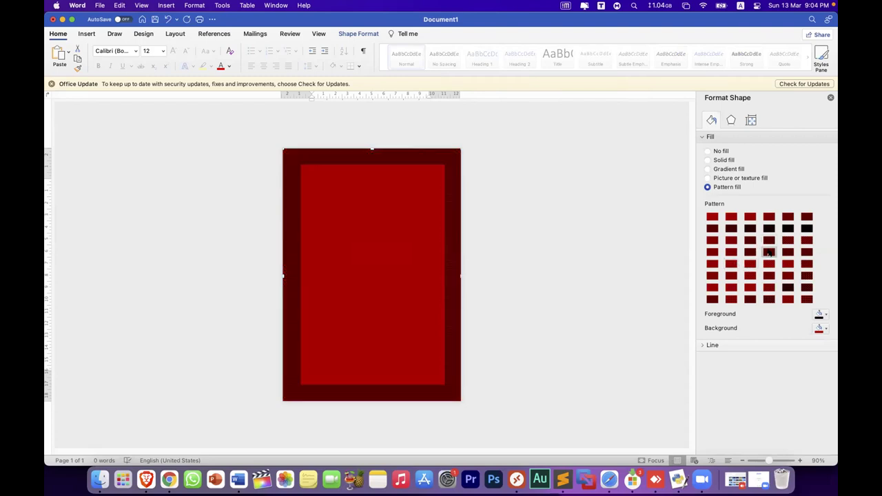
pyautogui.click(769, 241)
pyautogui.click(783, 244)
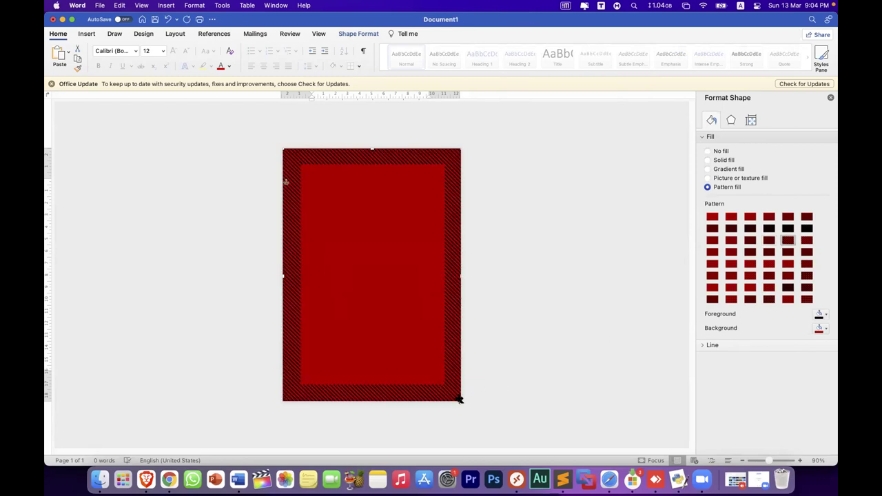
pyautogui.click(366, 35)
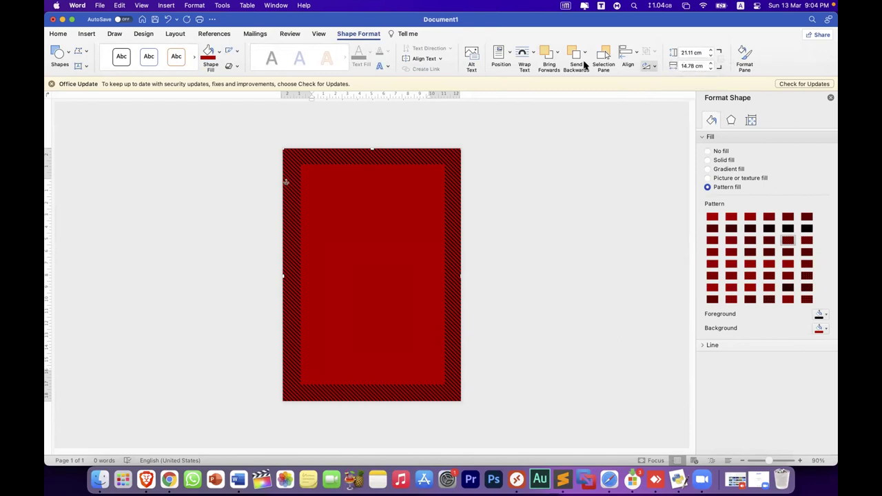
# Browse the Position, Align Text, Text Box and Shapes menus, then open Send feedback to Microsoft
pyautogui.click(508, 55)
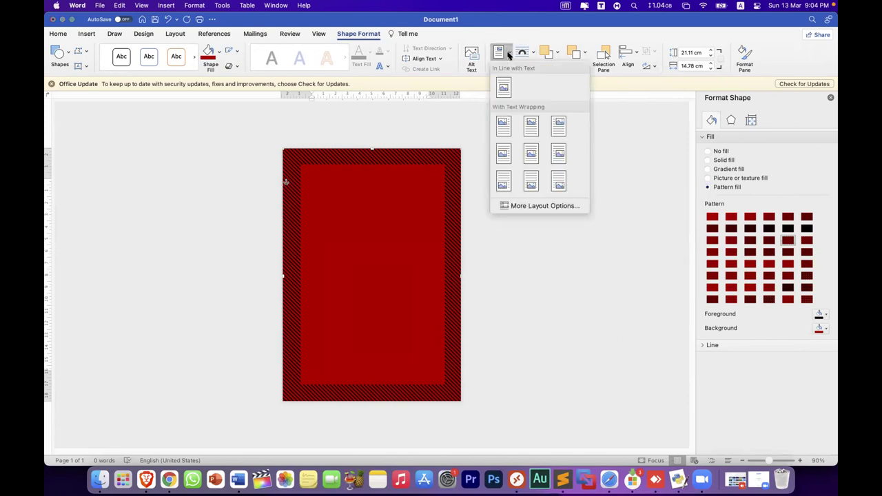
pyautogui.click(634, 74)
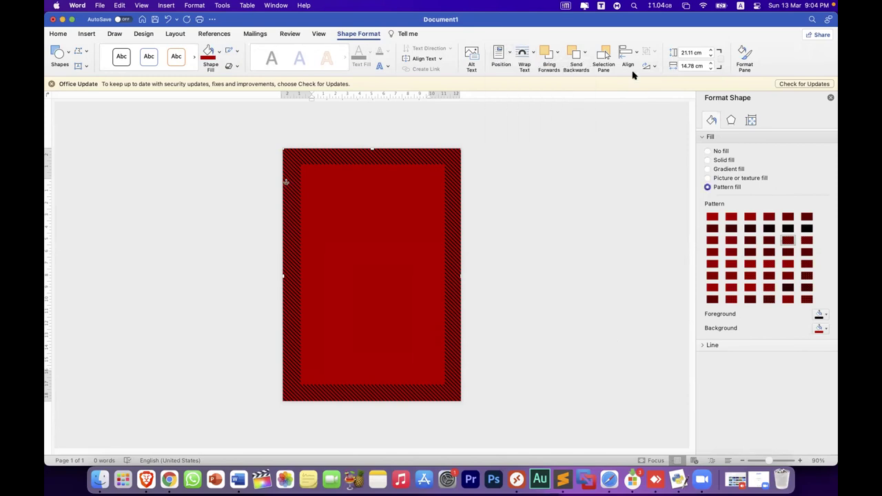
pyautogui.click(439, 60)
pyautogui.click(512, 35)
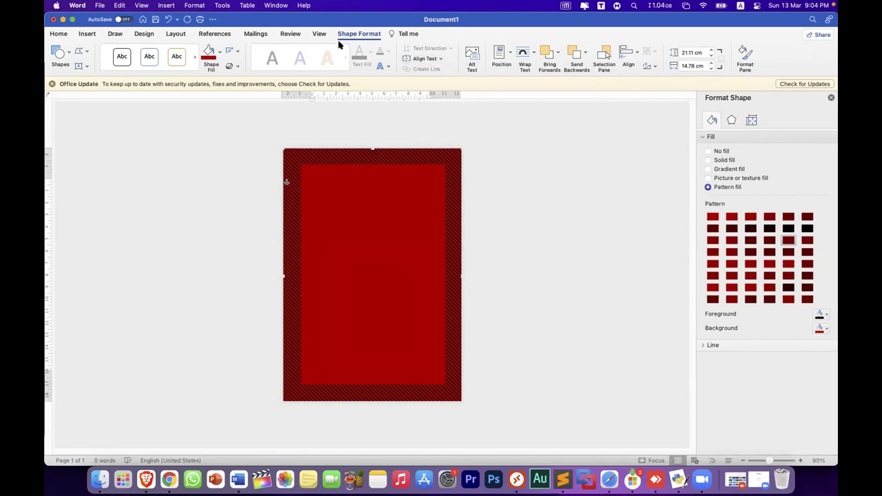
pyautogui.click(86, 66)
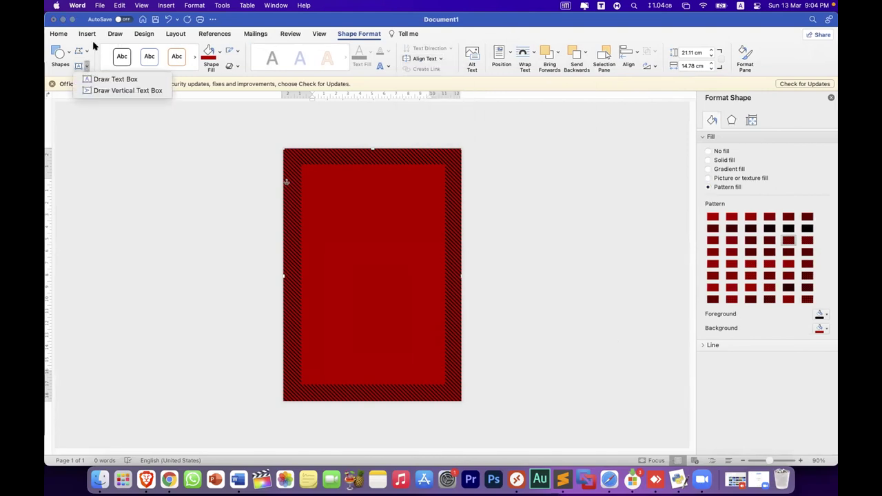
pyautogui.click(94, 46)
pyautogui.click(68, 54)
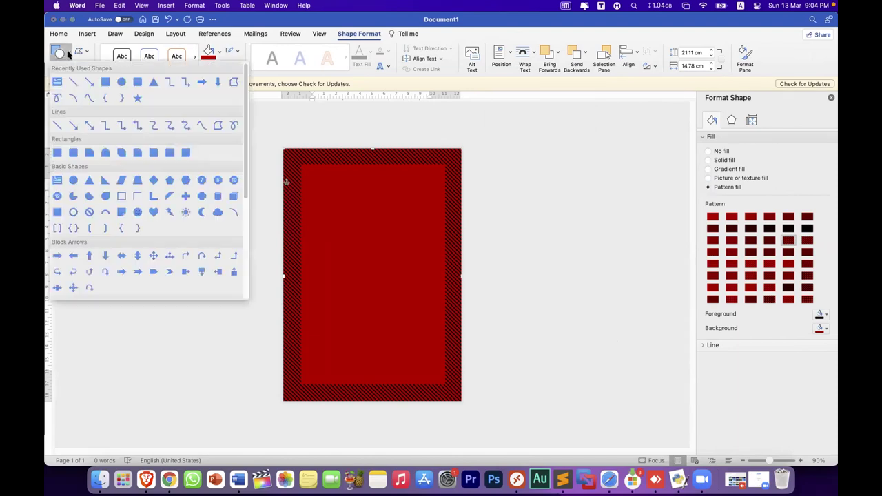
pyautogui.click(501, 24)
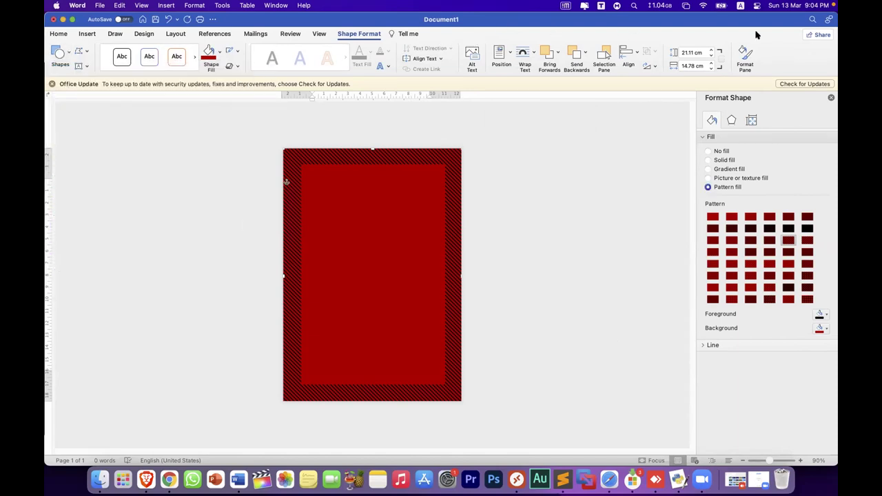
pyautogui.click(829, 20)
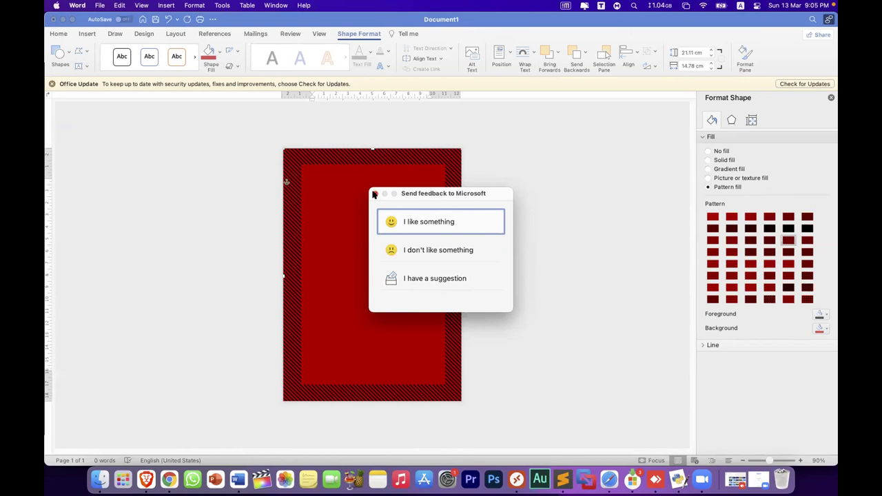
# Close the feedback dialog and place the cursor inside the inner red panel for text
pyautogui.click(373, 193)
pyautogui.click(377, 227)
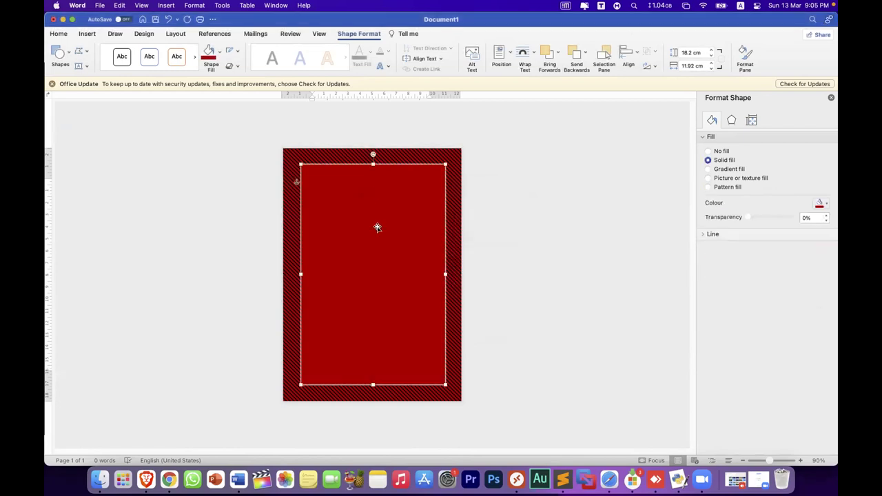
pyautogui.click(553, 250)
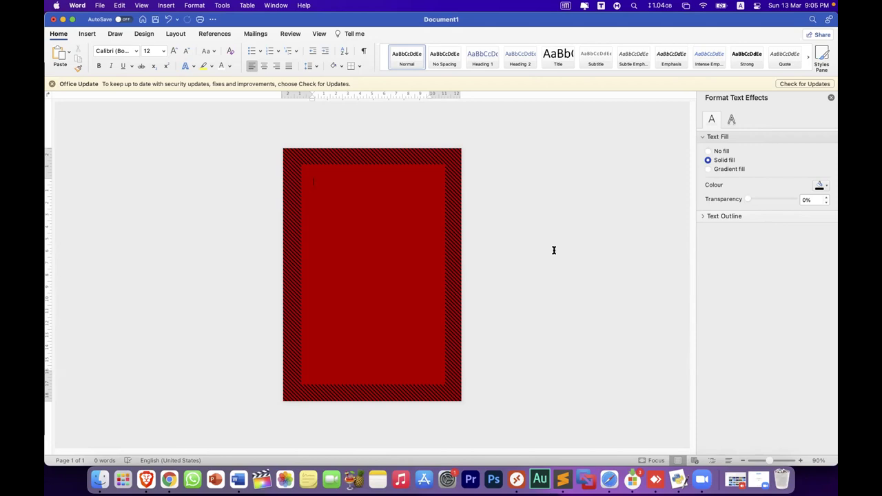
pyautogui.click(397, 237)
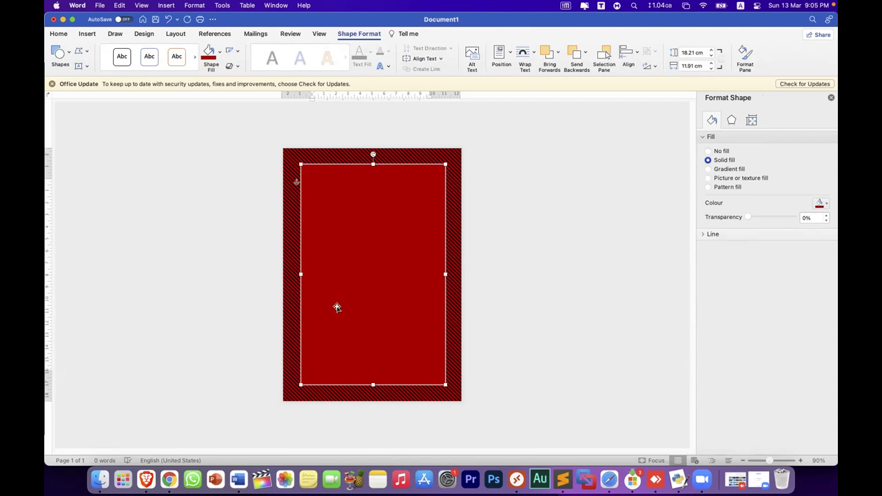
pyautogui.click(233, 235)
pyautogui.click(374, 224)
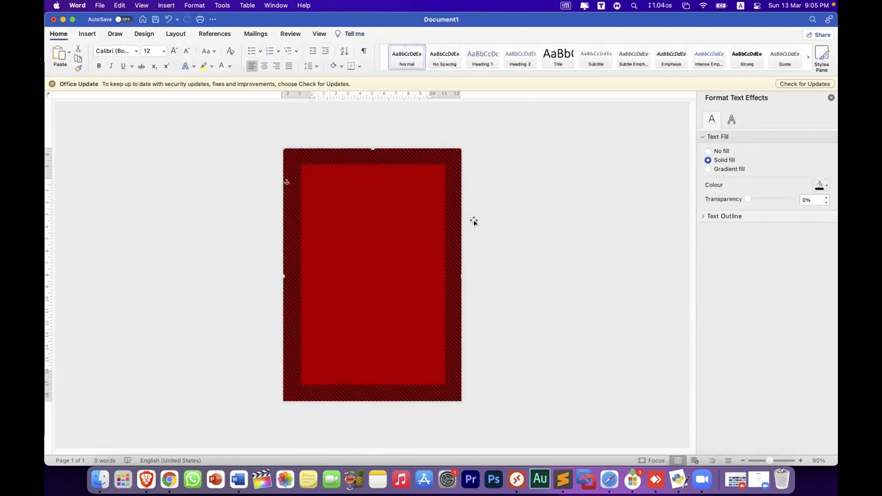
pyautogui.click(321, 235)
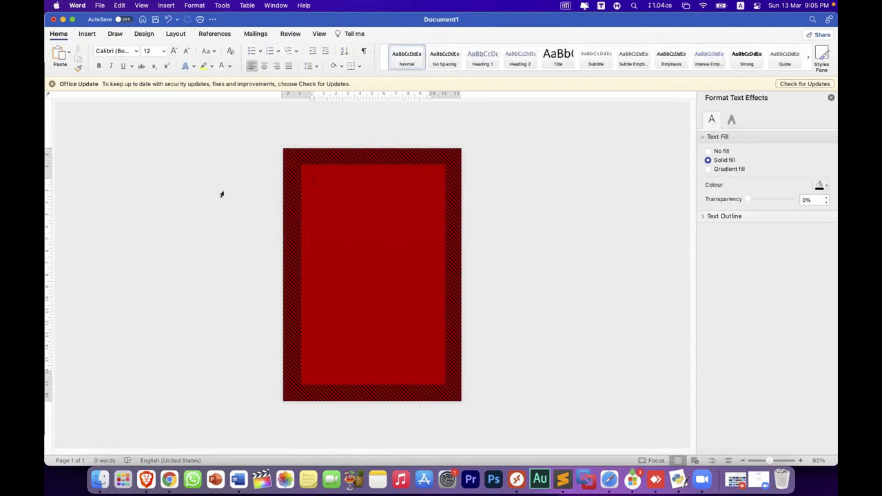
# Close the Format Text Effects pane and switch to the Brave reference invitation
pyautogui.click(831, 99)
pyautogui.click(831, 98)
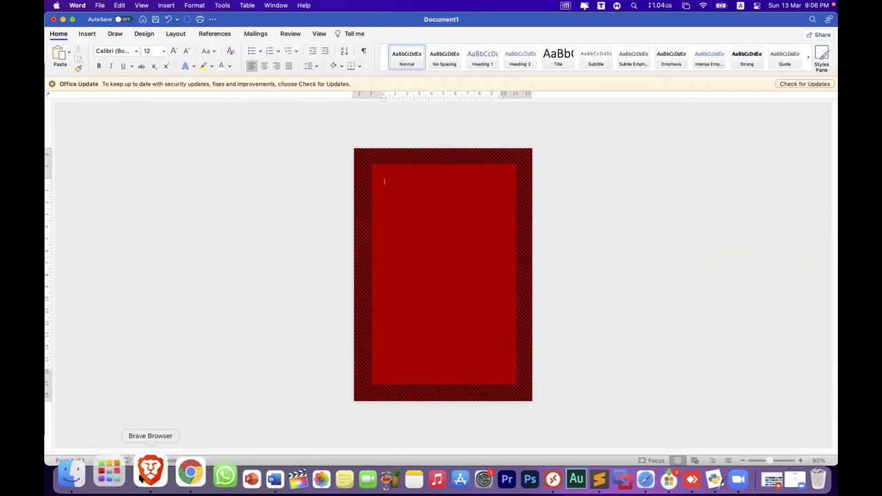
pyautogui.click(146, 477)
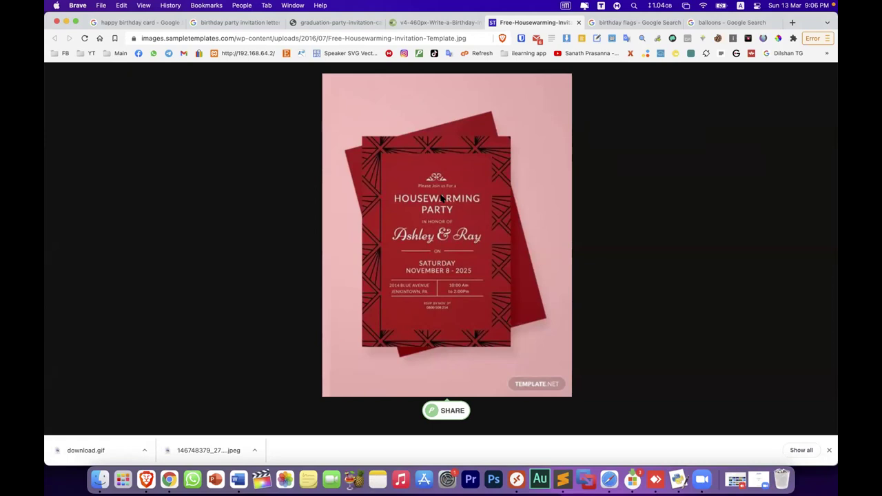
# Zoom into the housewarming invitation's ornament and heading, then return to Word
pyautogui.scroll(5, 441, 198)
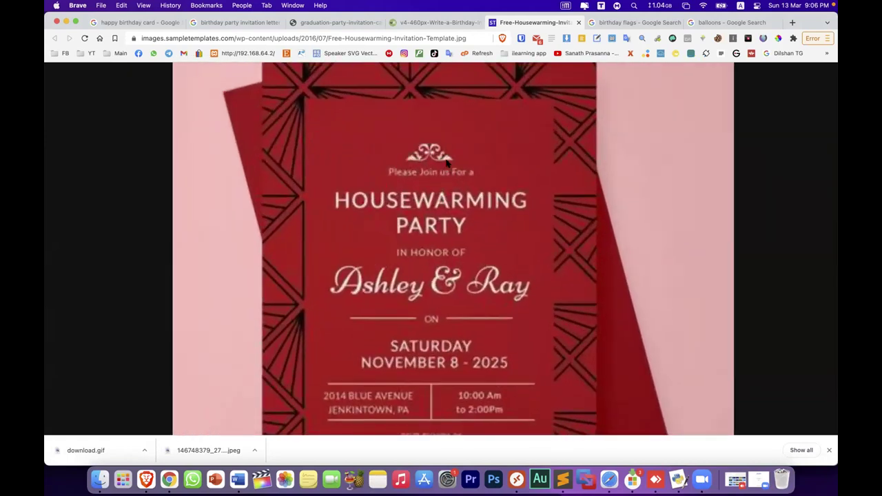
pyautogui.moveTo(194, 471); pyautogui.dragTo(241, 472)
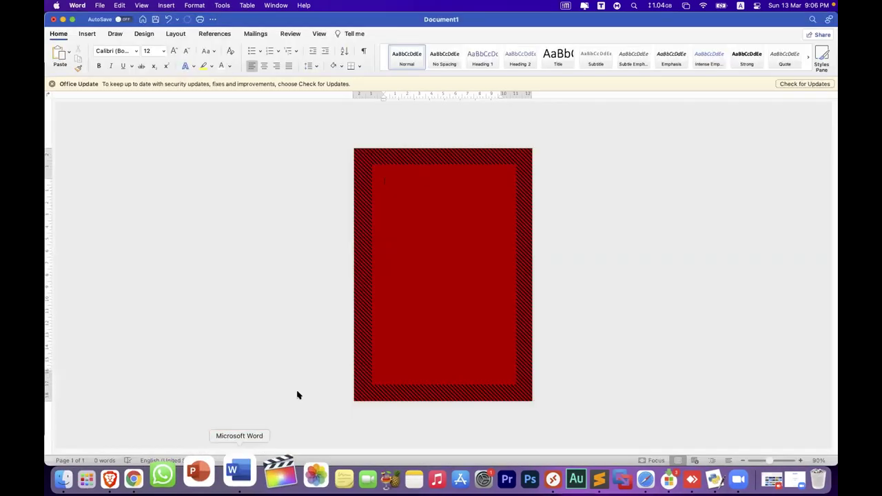
# Browse the Insert > Icons stock gallery and pick the snowflake icon
pyautogui.click(87, 34)
pyautogui.click(205, 55)
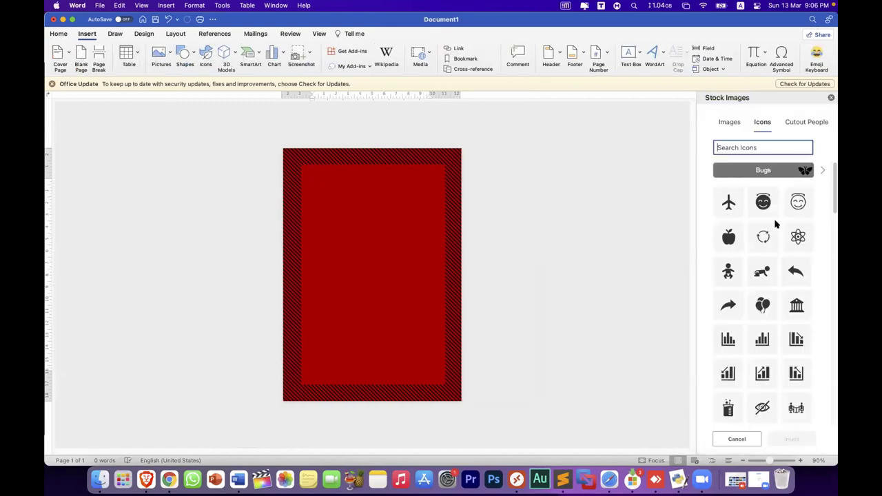
pyautogui.scroll(-3, 772, 251)
pyautogui.scroll(-3, 772, 251)
pyautogui.scroll(-3, 773, 251)
pyautogui.scroll(-5, 772, 250)
pyautogui.scroll(-4, 773, 251)
pyautogui.scroll(-5, 773, 252)
pyautogui.scroll(-5, 774, 252)
pyautogui.scroll(-5, 773, 253)
pyautogui.scroll(-5, 773, 251)
pyautogui.scroll(-5, 773, 250)
pyautogui.scroll(-5, 772, 248)
pyautogui.scroll(-5, 773, 249)
pyautogui.scroll(-3, 773, 251)
pyautogui.scroll(-2, 774, 252)
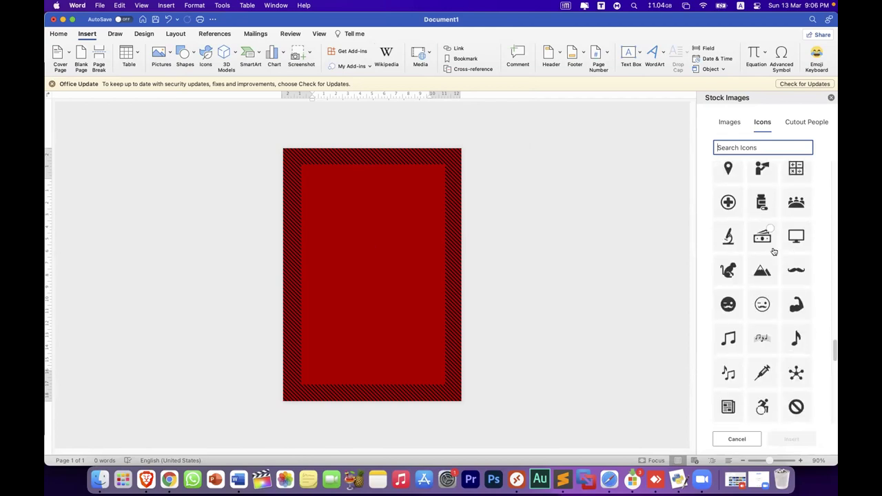
pyautogui.scroll(-2, 774, 252)
pyautogui.scroll(-3, 774, 252)
pyautogui.scroll(-2, 774, 252)
pyautogui.scroll(-3, 774, 252)
pyautogui.scroll(-2, 773, 252)
pyautogui.scroll(-2, 774, 252)
pyautogui.scroll(-1, 774, 252)
pyautogui.scroll(-4, 773, 252)
pyautogui.scroll(-1, 773, 252)
pyautogui.scroll(-2, 774, 251)
pyautogui.scroll(-3, 774, 251)
pyautogui.scroll(-1, 773, 251)
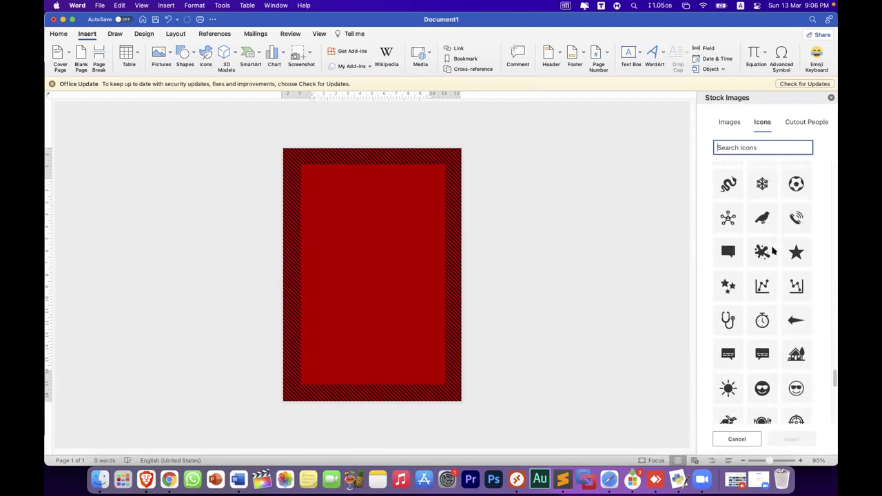
pyautogui.click(768, 178)
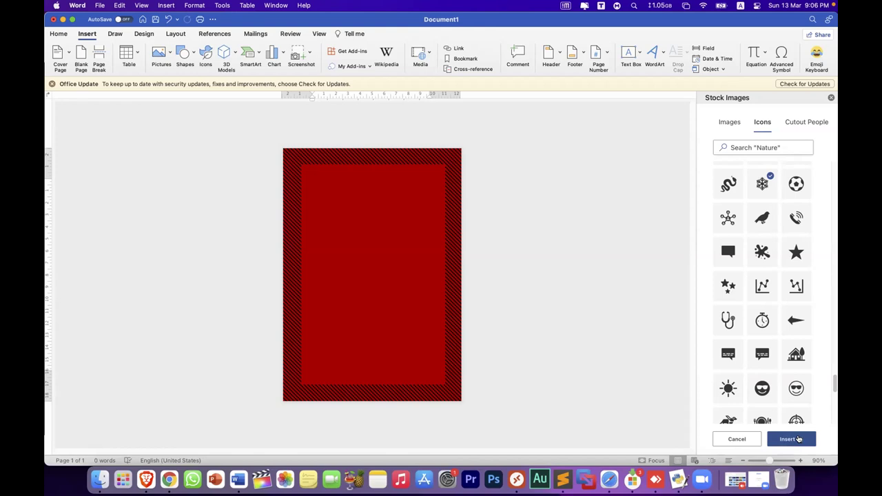
# Insert the snowflake, wrap it In Front of Text, and drag it to the panel's top centre
pyautogui.click(797, 439)
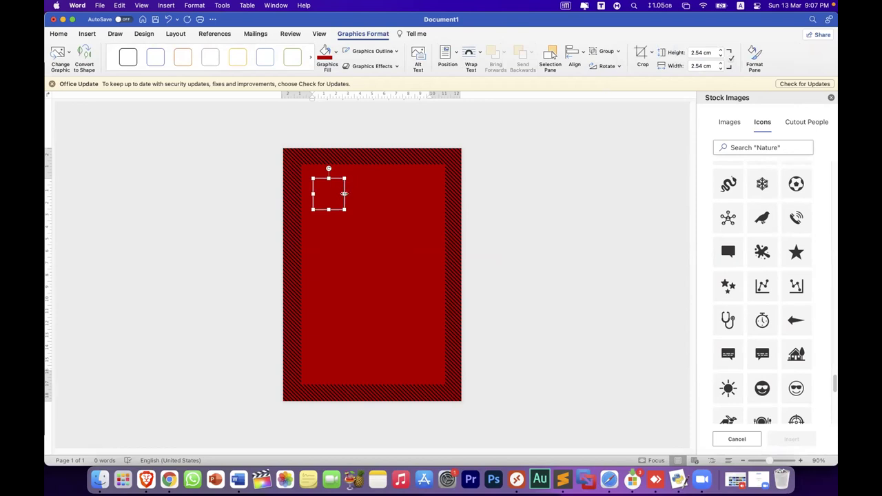
pyautogui.rightClick(344, 193)
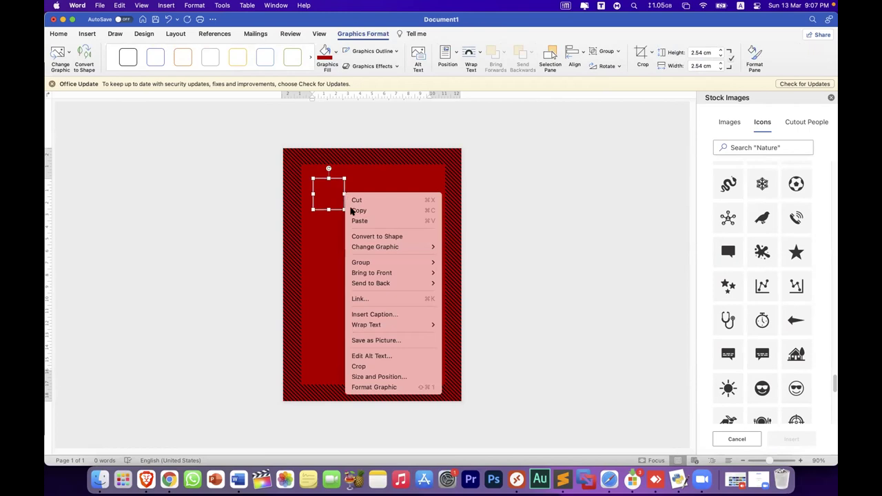
pyautogui.moveTo(442, 327)
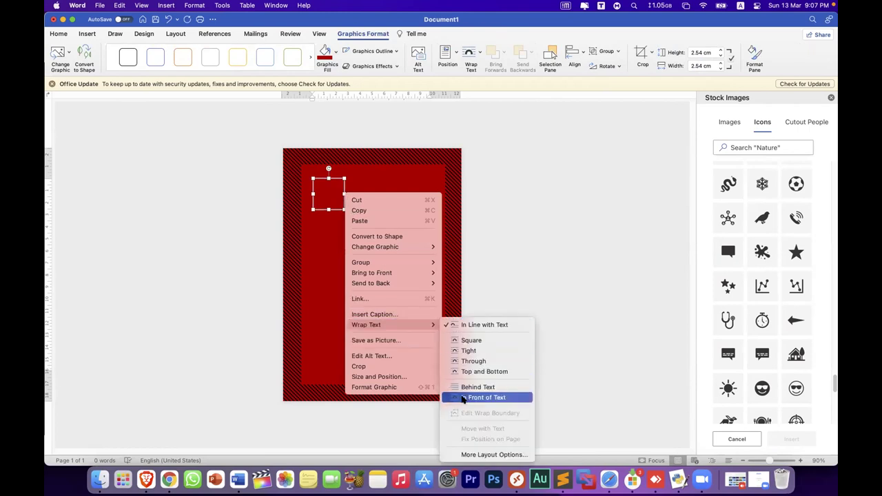
pyautogui.click(467, 398)
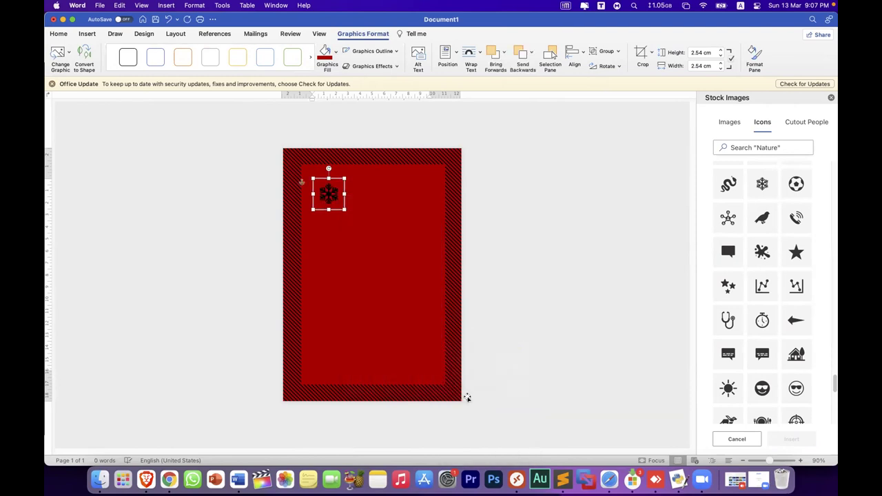
pyautogui.moveTo(336, 191); pyautogui.dragTo(371, 183)
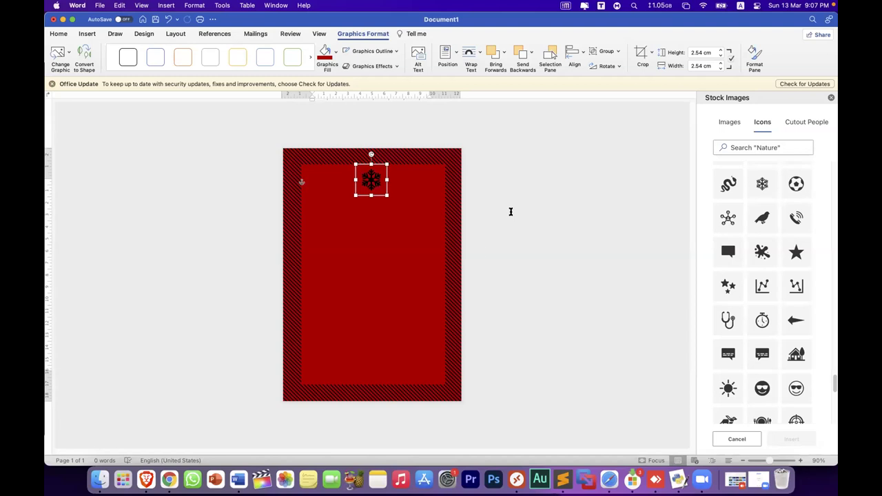
pyautogui.click(147, 472)
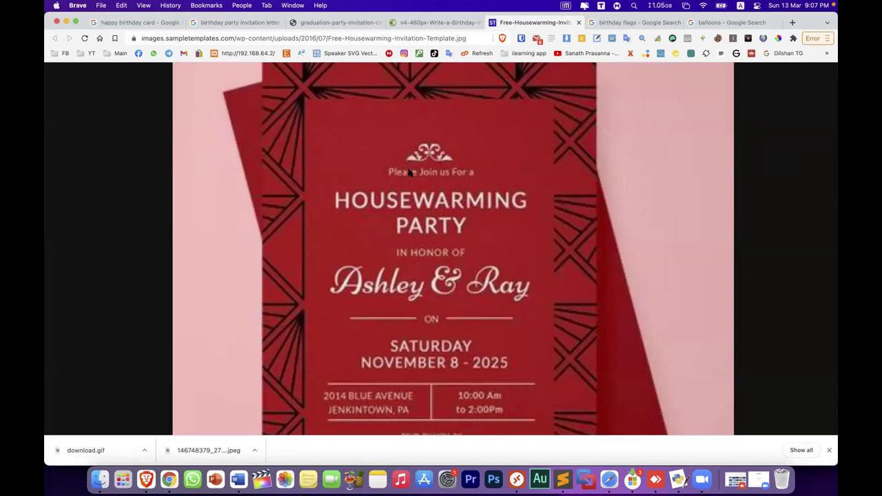
# Drag the downloaded invitation image onto Word in the Dock
pyautogui.moveTo(214, 436); pyautogui.dragTo(242, 470)
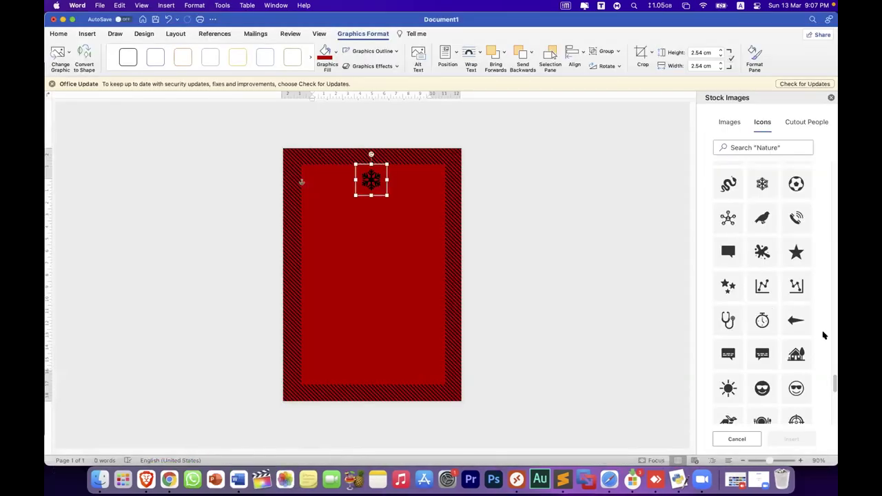
pyautogui.scroll(3, 823, 336)
pyautogui.scroll(3, 820, 337)
pyautogui.scroll(2, 818, 336)
pyautogui.scroll(3, 819, 336)
pyautogui.scroll(3, 818, 336)
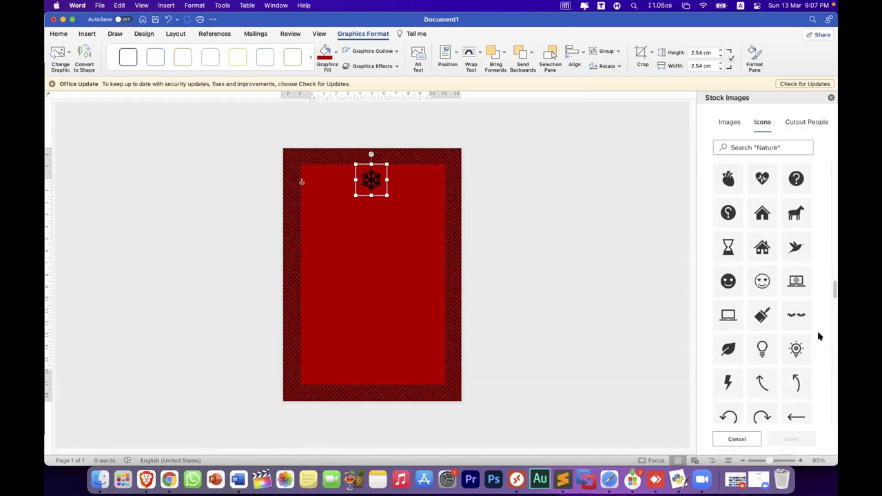
pyautogui.scroll(3, 819, 337)
pyautogui.scroll(2, 819, 336)
pyautogui.scroll(3, 819, 337)
pyautogui.scroll(1, 819, 336)
pyautogui.scroll(1, 819, 337)
pyautogui.scroll(1, 819, 337)
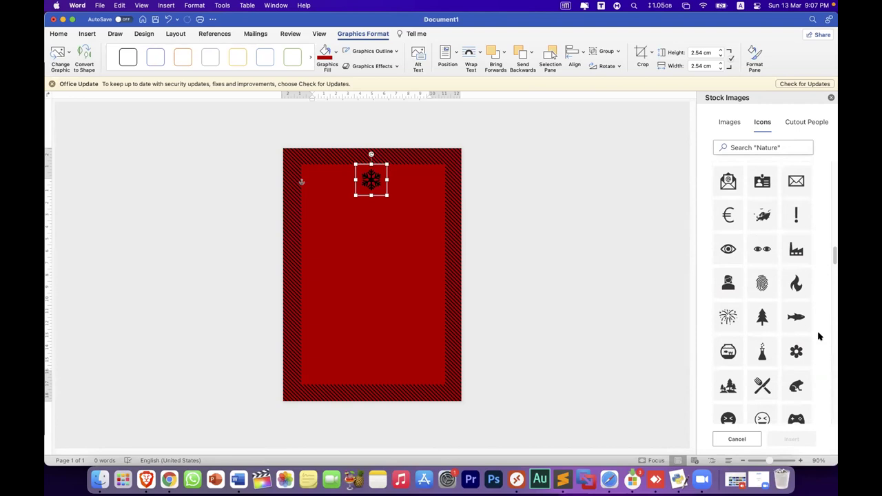
pyautogui.scroll(-5, 819, 336)
pyautogui.scroll(-5, 818, 337)
pyautogui.scroll(-5, 819, 336)
pyautogui.scroll(-3, 818, 337)
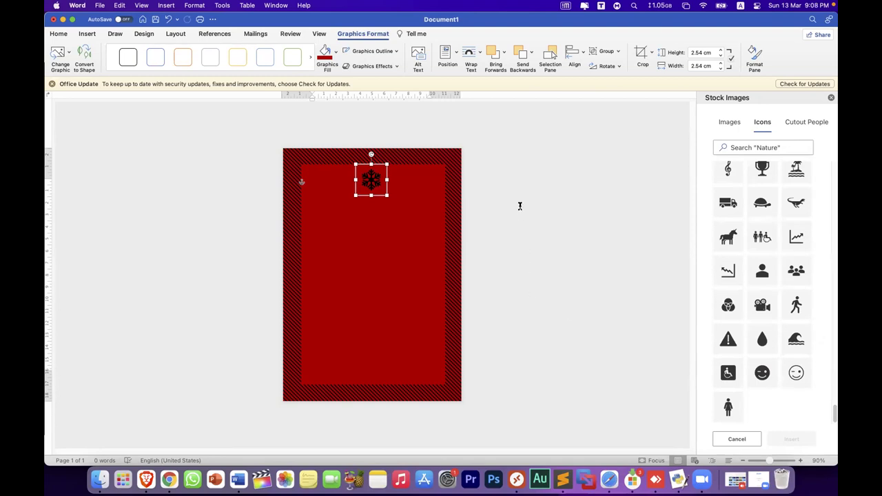
pyautogui.click(392, 224)
pyautogui.click(489, 228)
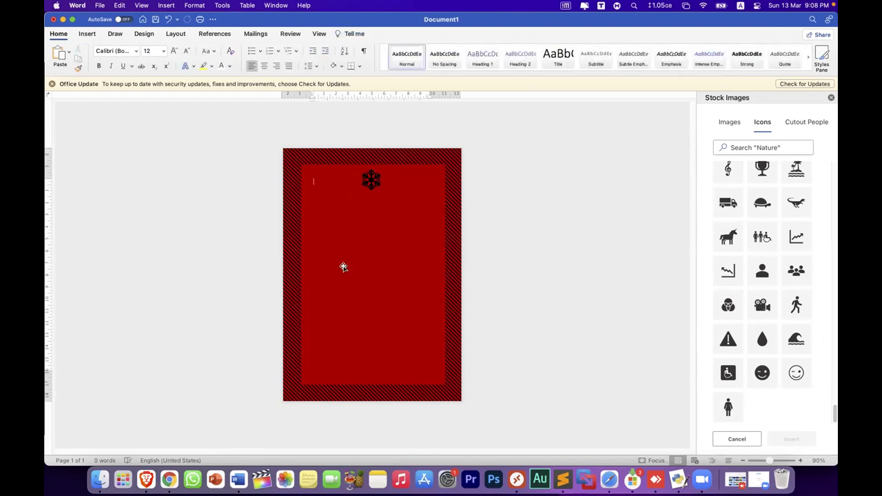
# View the housewarming sample in Brave, then switch back to Word
pyautogui.click(145, 471)
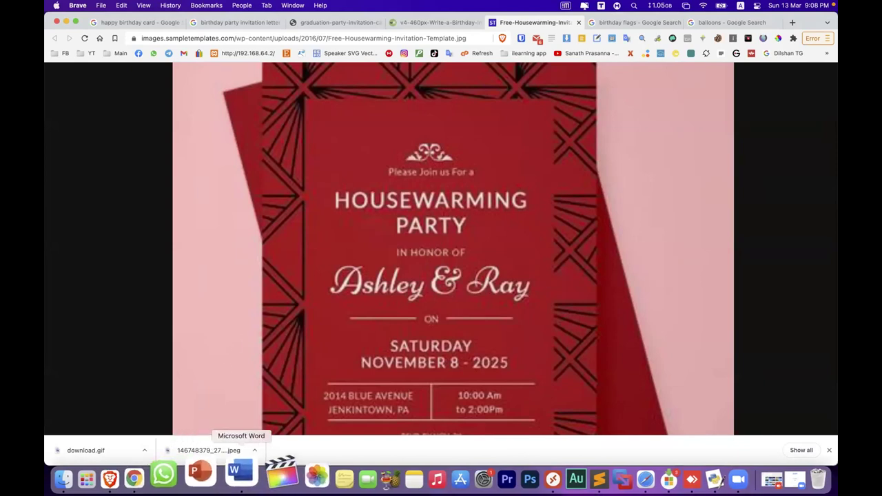
pyautogui.click(238, 472)
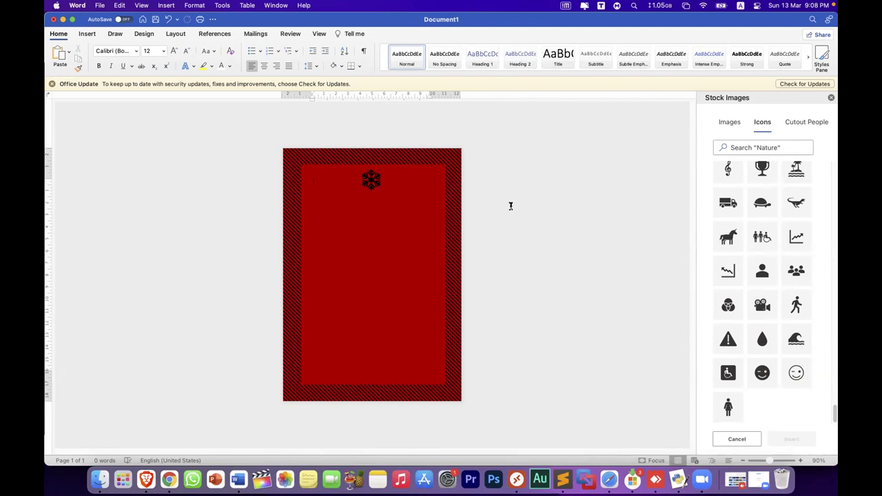
# Select all in the document, show the Insert tab, then move to the Zoom meeting
pyautogui.press('super+a')
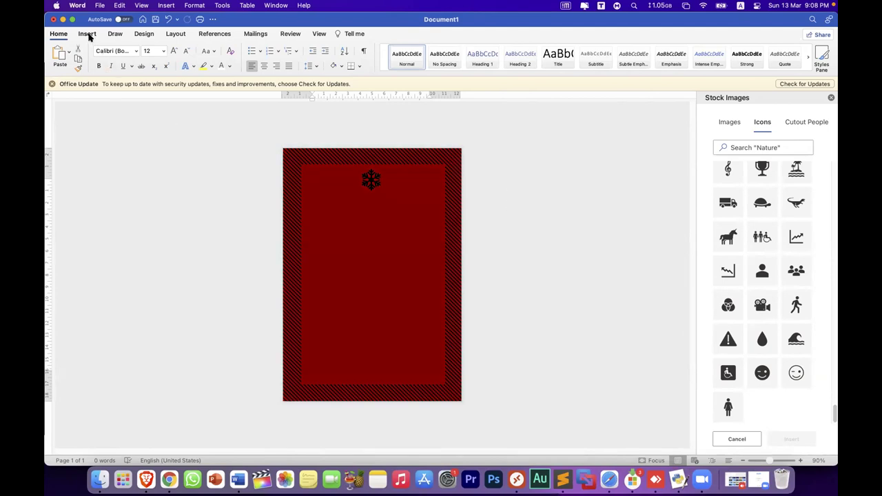
pyautogui.click(87, 35)
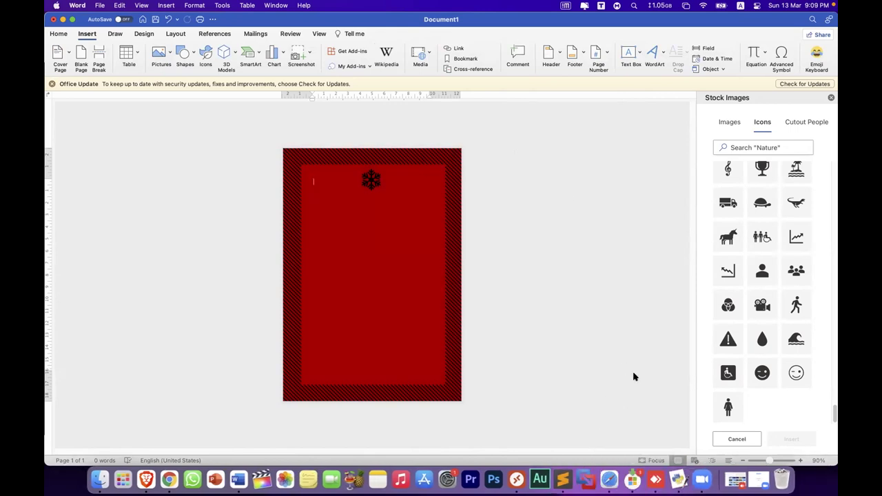
pyautogui.click(710, 471)
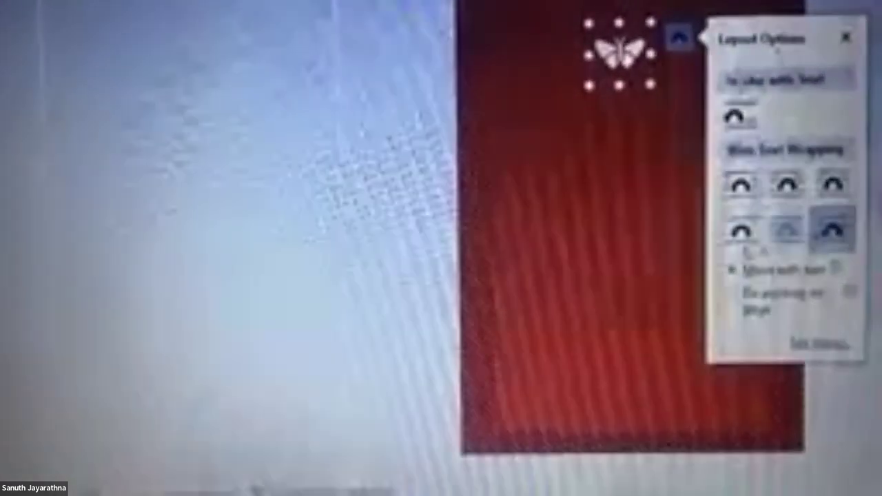
# Check the participant's butterfly-icon card in Zoom and dismiss it with Escape
pyautogui.press('Escape')
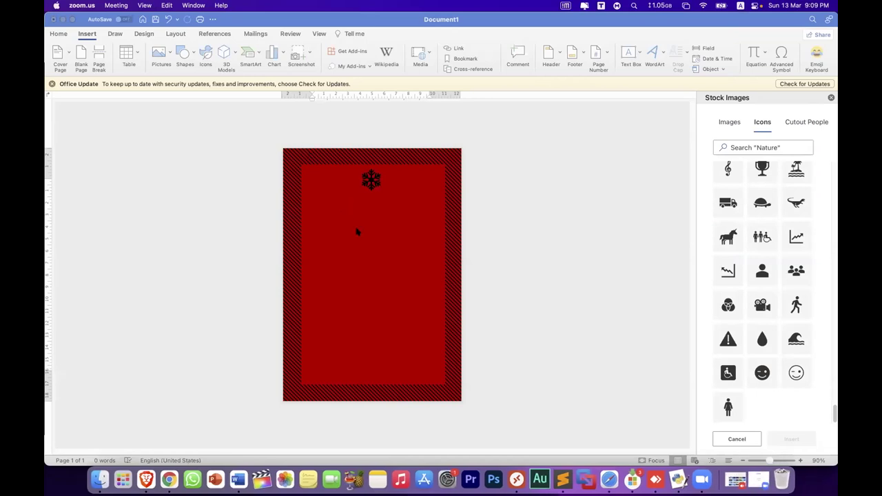
# Draw a 1.98 × 10.39 cm horizontal text box just below the snowflake
pyautogui.click(374, 205)
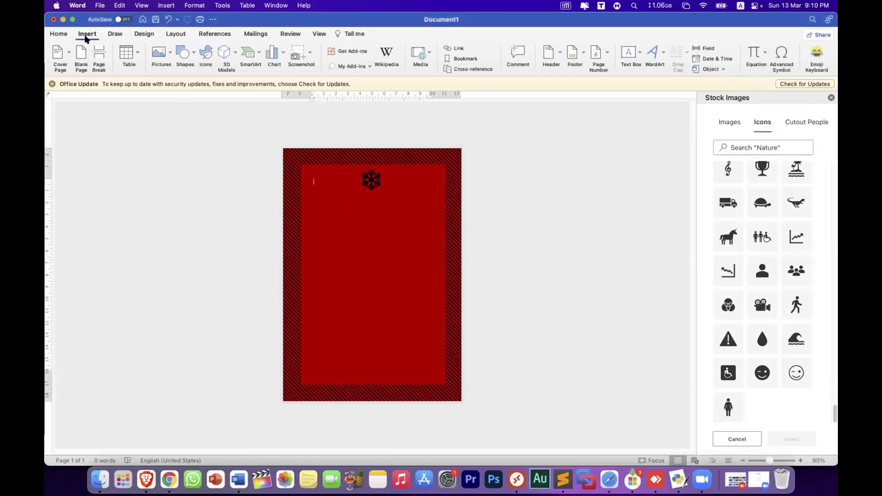
pyautogui.click(638, 54)
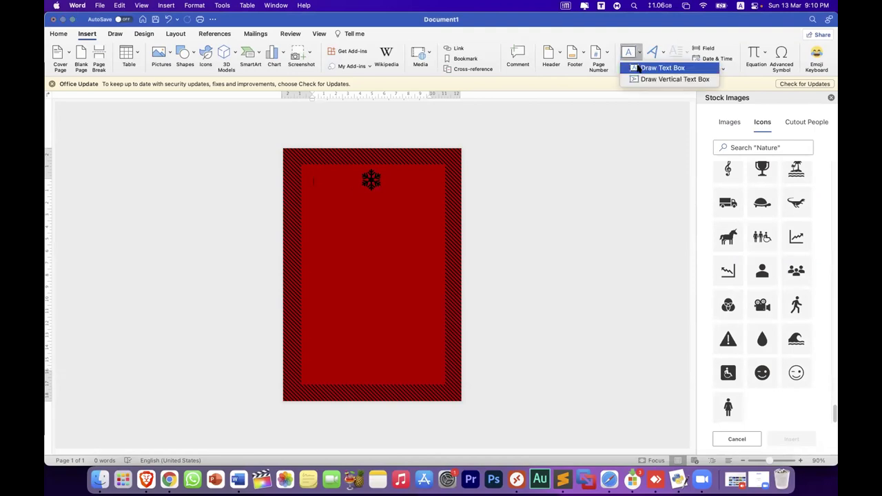
pyautogui.click(638, 69)
pyautogui.moveTo(310, 193); pyautogui.dragTo(437, 219)
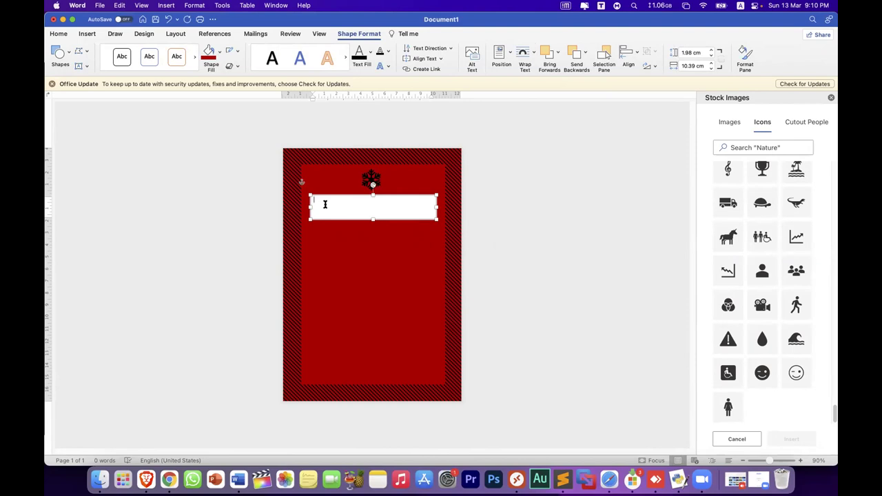
# Type HOUSEWARMING in the text box, close Stock Images, and add PARTY on a second line
pyautogui.write('HOUSEWAR')
pyautogui.write('MING')
pyautogui.moveTo(768, 460); pyautogui.dragTo(776, 461)
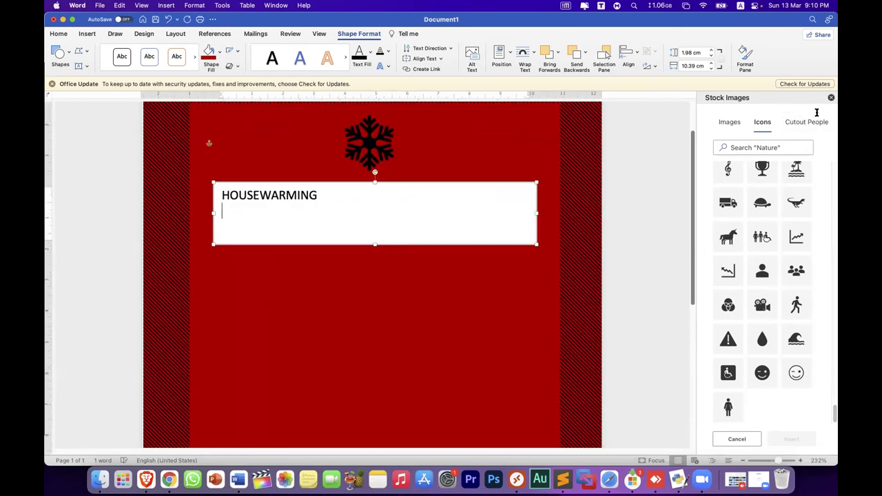
pyautogui.click(831, 97)
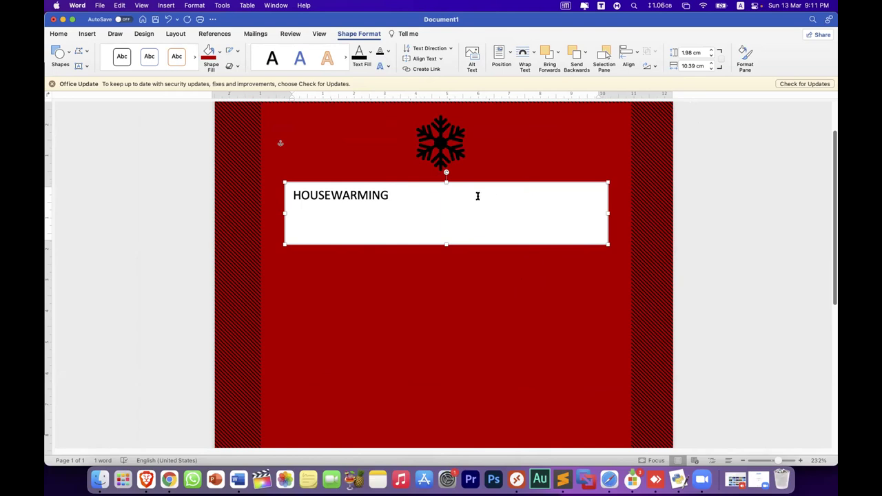
pyautogui.click(397, 195)
pyautogui.press('Return')
pyautogui.write('P')
pyautogui.write('ARTY')
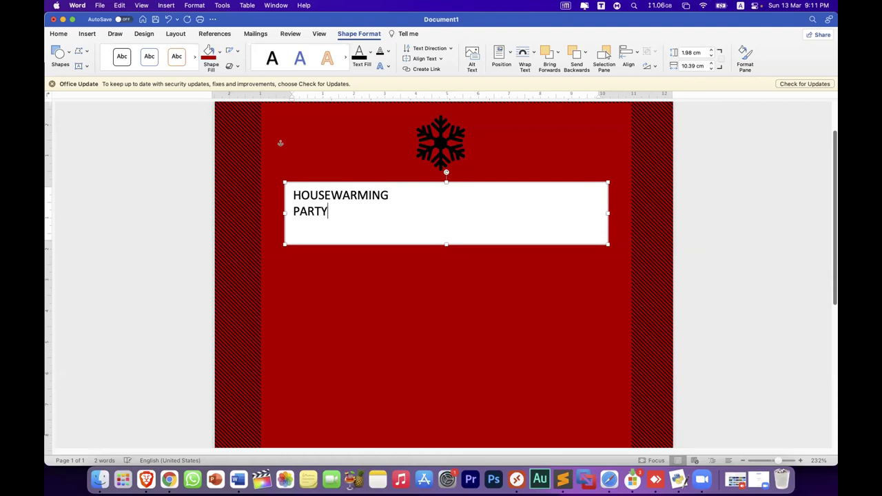
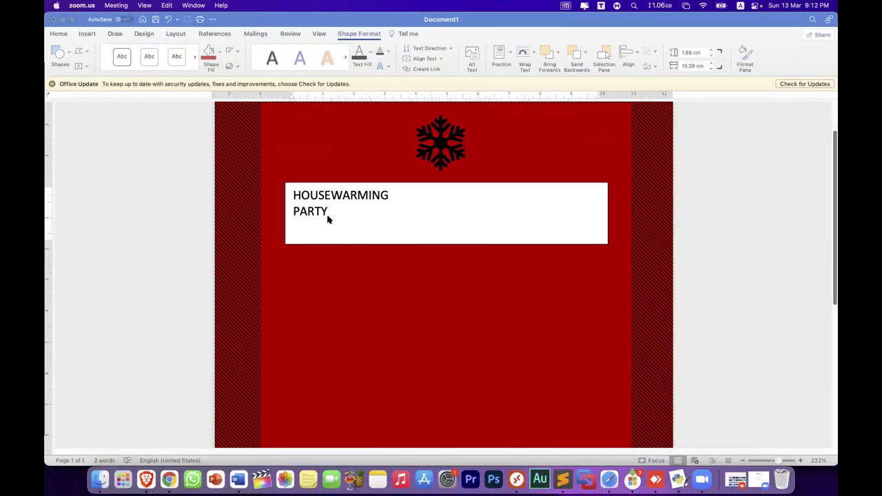
# Leave the title text box in Word and switch to the Brave browser for the reference invitation
pyautogui.click(329, 213)
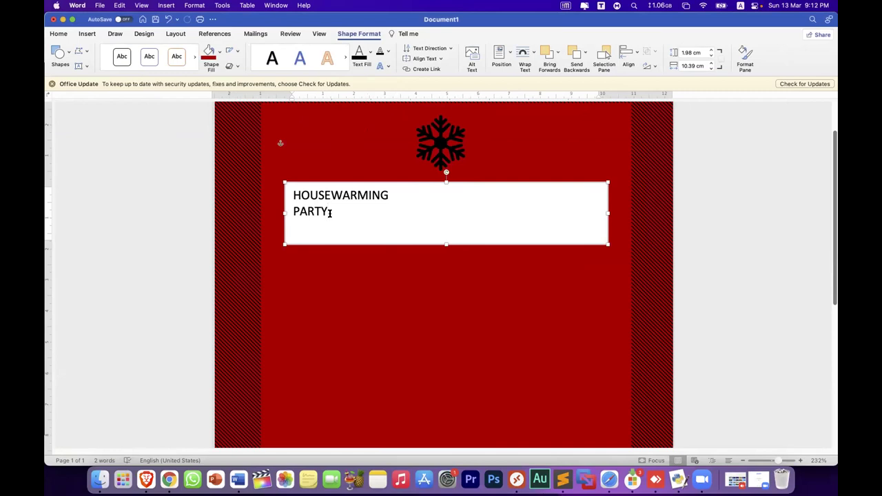
pyautogui.click(151, 470)
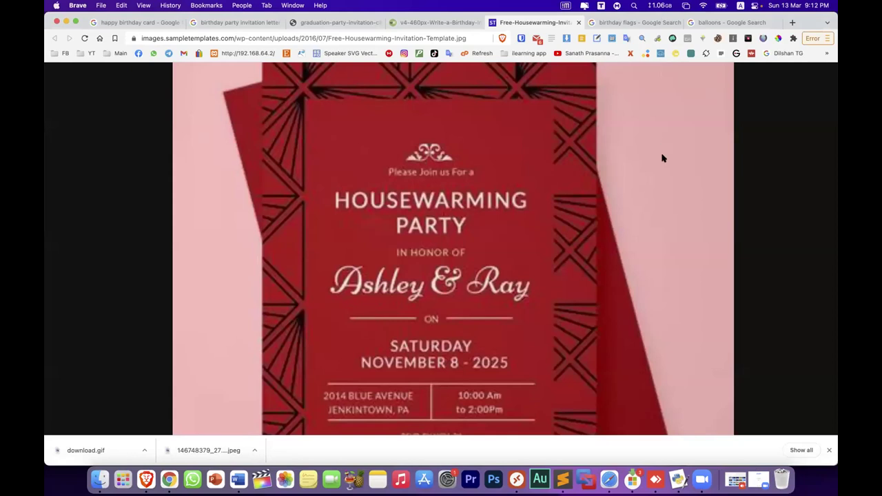
# Load pngrepo.com in a new Brave tab, browse it briefly, and go back to Word
pyautogui.click(792, 22)
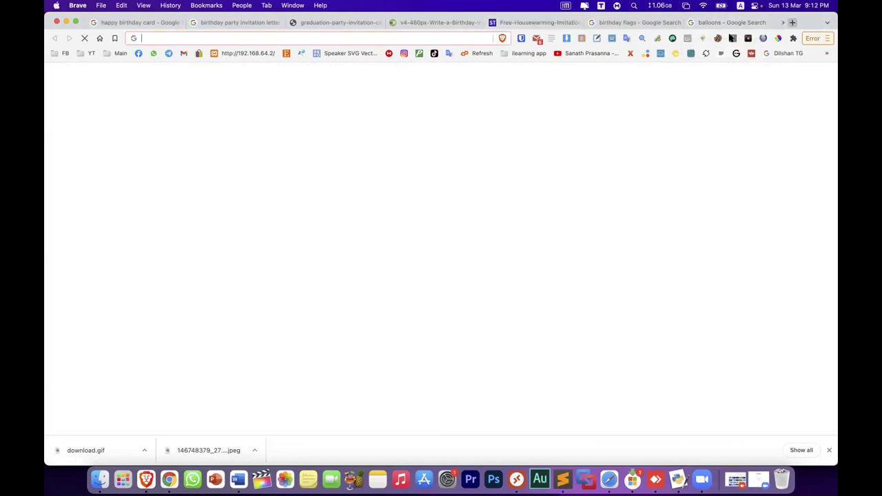
pyautogui.write('pngre')
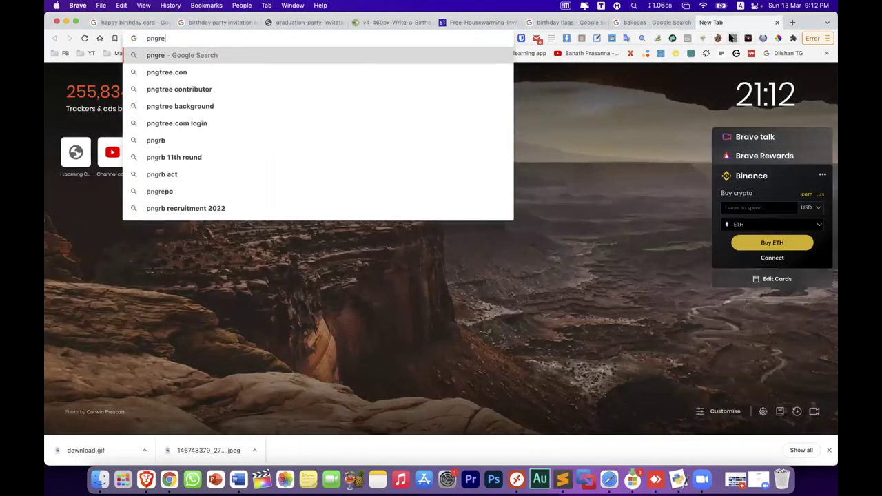
pyautogui.write('po.co')
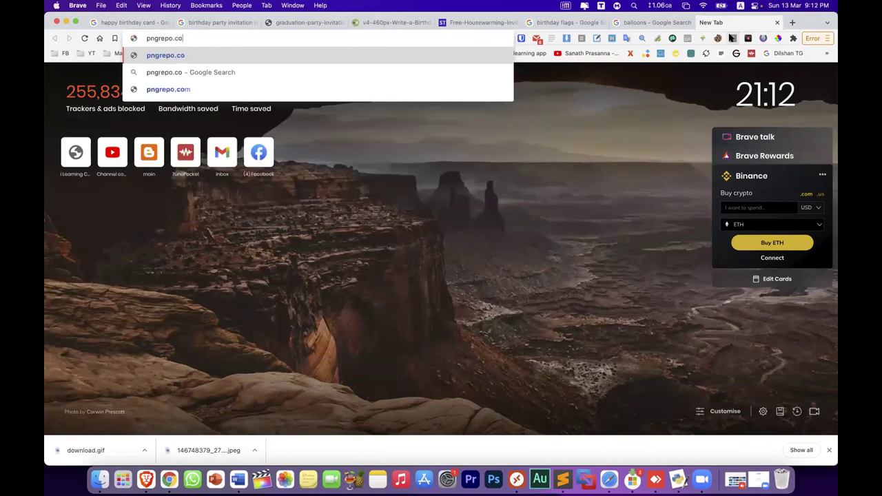
pyautogui.write('k')
pyautogui.press('BackSpace')
pyautogui.write('m')
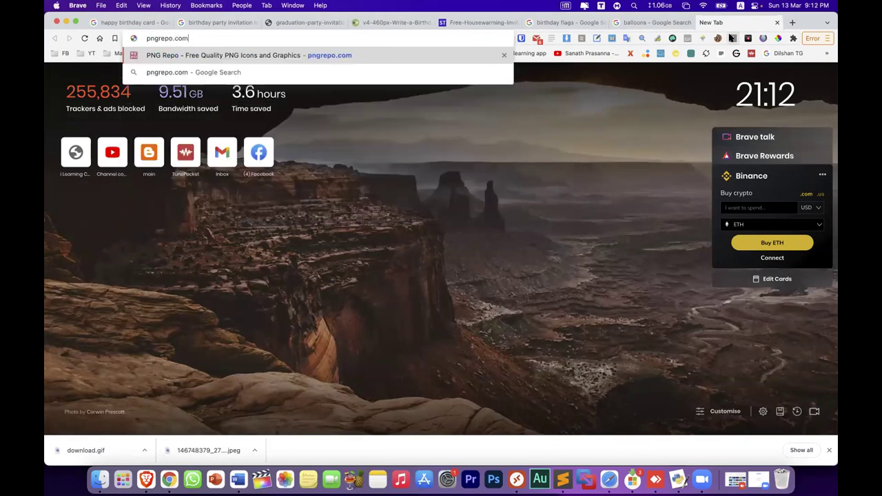
pyautogui.press('Return')
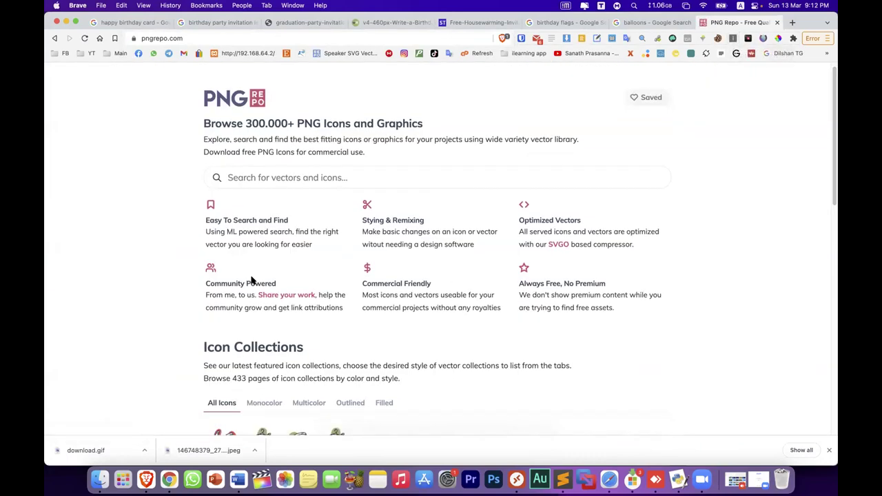
pyautogui.scroll(-5, 253, 282)
pyautogui.scroll(5, 172, 306)
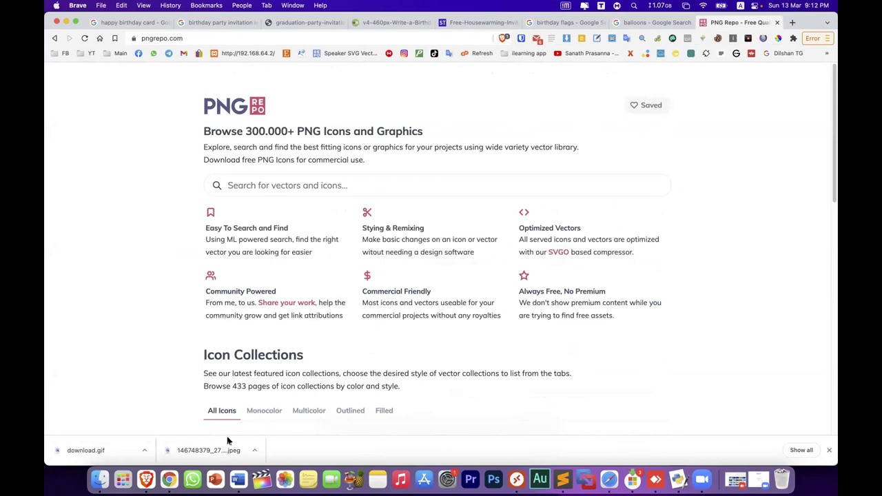
pyautogui.click(235, 481)
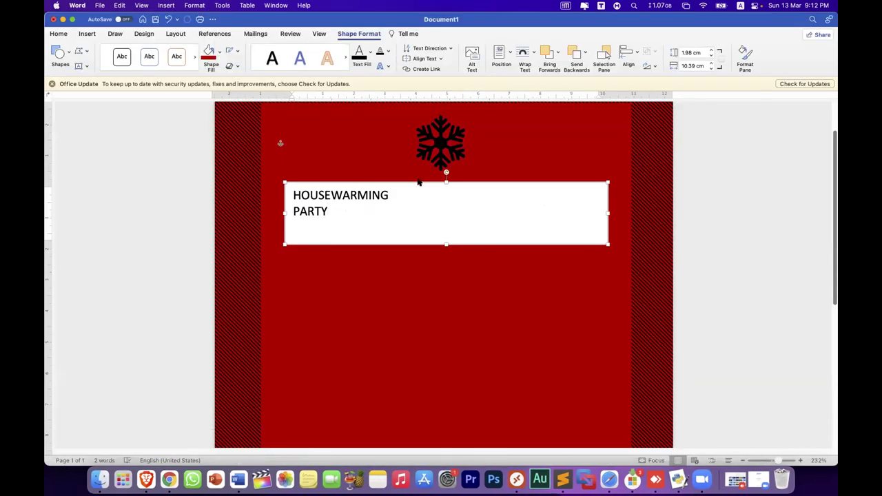
# Select both lines of the HOUSEWARMING PARTY title and centre them
pyautogui.moveTo(351, 214); pyautogui.dragTo(290, 195)
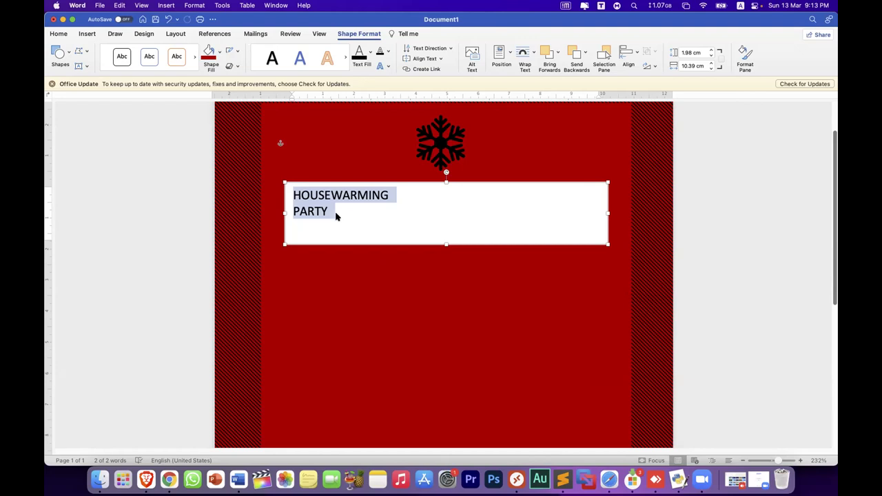
pyautogui.click(332, 211)
pyautogui.moveTo(328, 211); pyautogui.dragTo(292, 195)
pyautogui.click(58, 34)
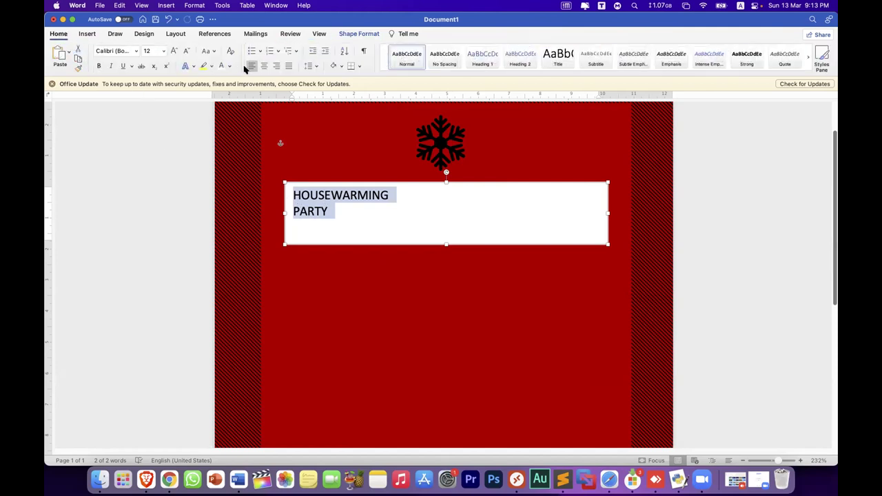
pyautogui.click(263, 67)
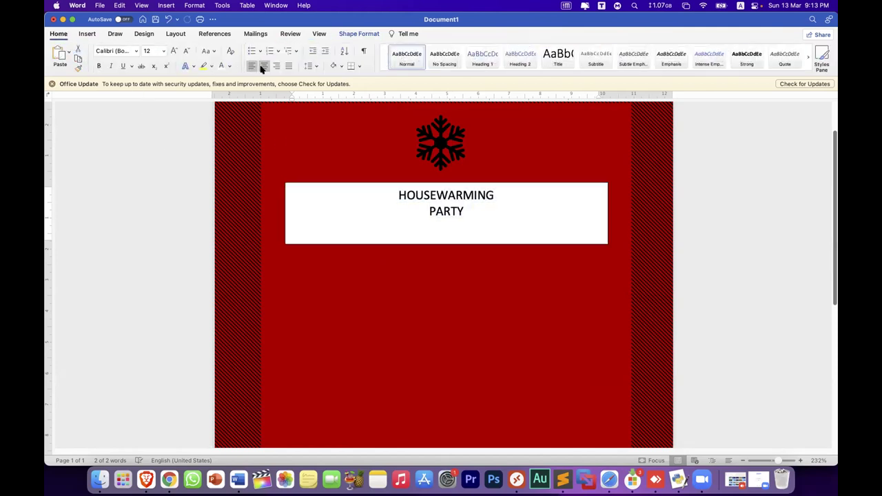
# Enlarge the title to 36 pt and extend its text box downward so PARTY shows
pyautogui.click(173, 51)
pyautogui.click(173, 51)
pyautogui.click(174, 51)
pyautogui.click(174, 51)
pyautogui.click(173, 51)
pyautogui.click(173, 51)
pyautogui.click(173, 51)
pyautogui.click(174, 54)
pyautogui.click(174, 53)
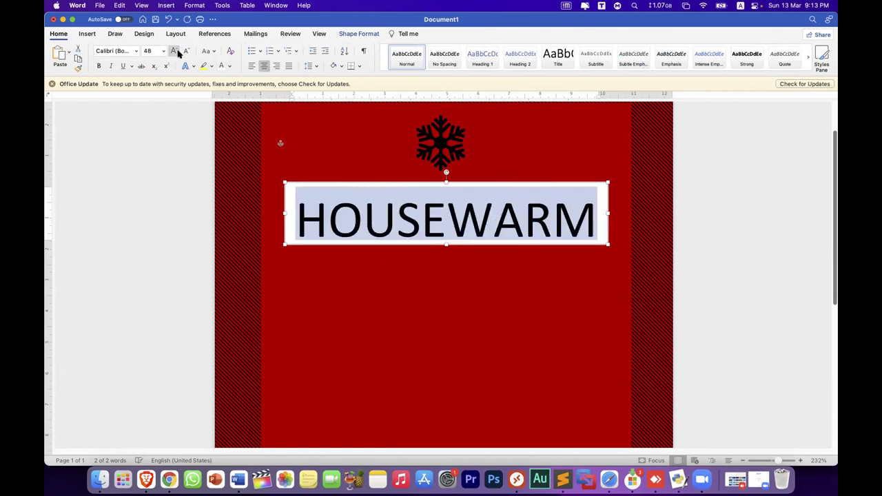
pyautogui.click(185, 54)
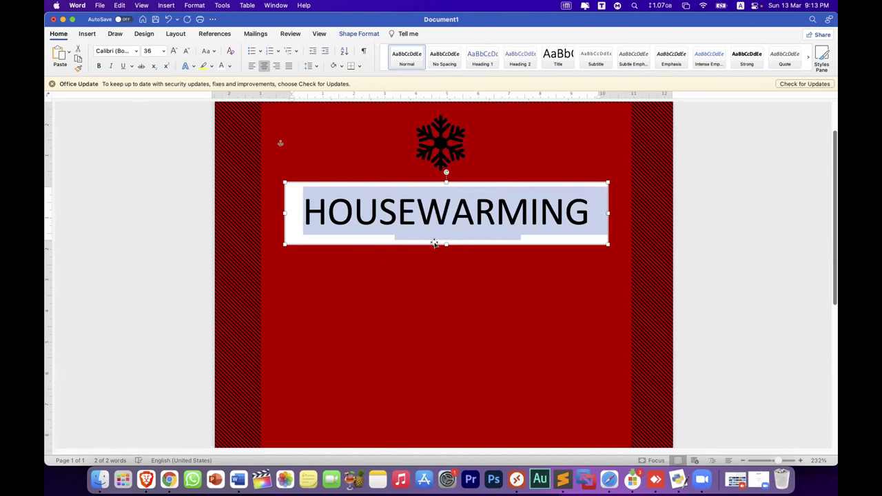
pyautogui.moveTo(445, 249); pyautogui.dragTo(447, 282)
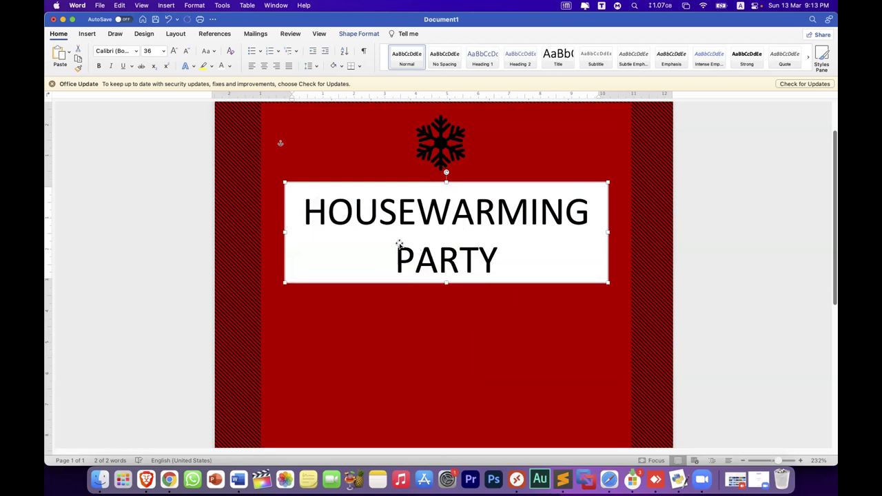
# Give the title box no fill and no outline, and make the title text white
pyautogui.click(363, 35)
pyautogui.click(218, 55)
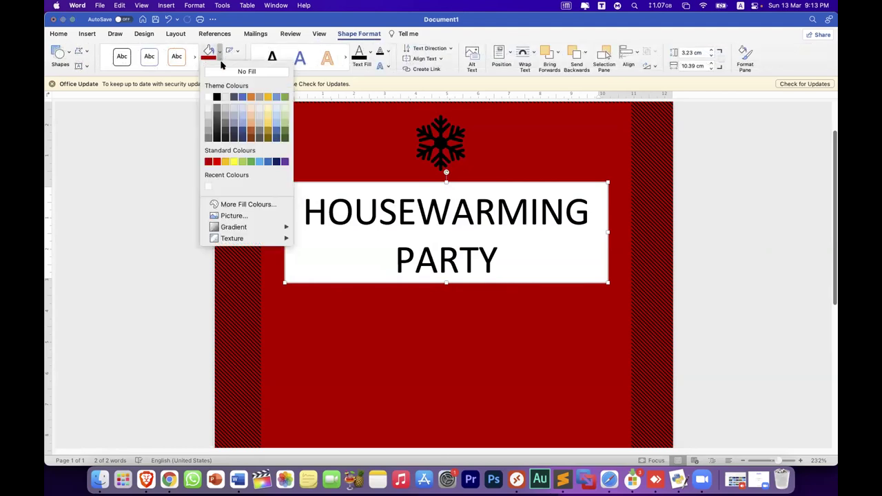
pyautogui.click(222, 70)
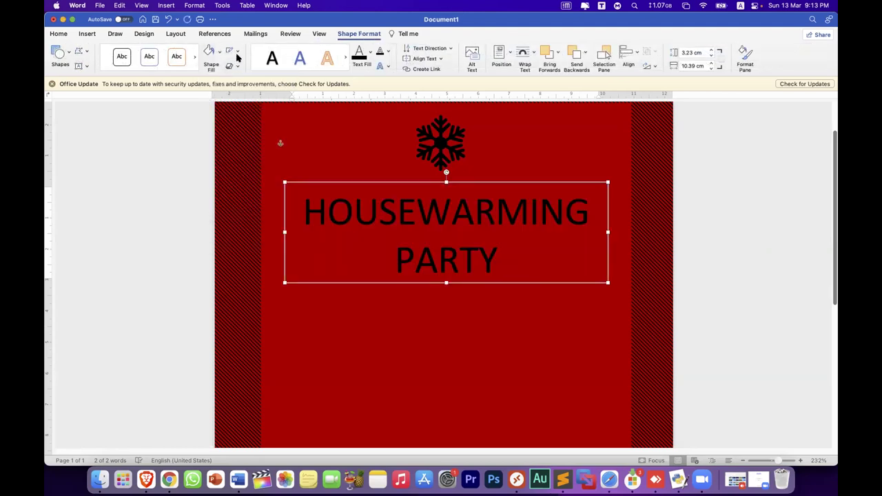
pyautogui.click(238, 53)
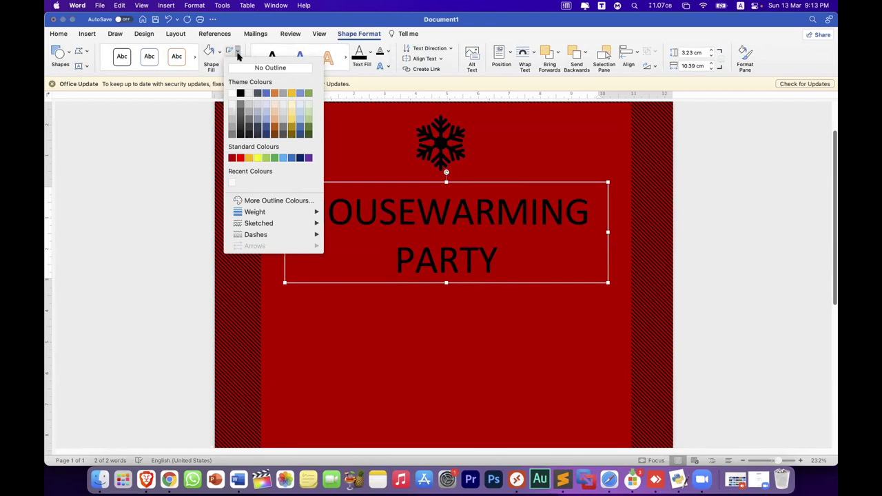
pyautogui.click(245, 67)
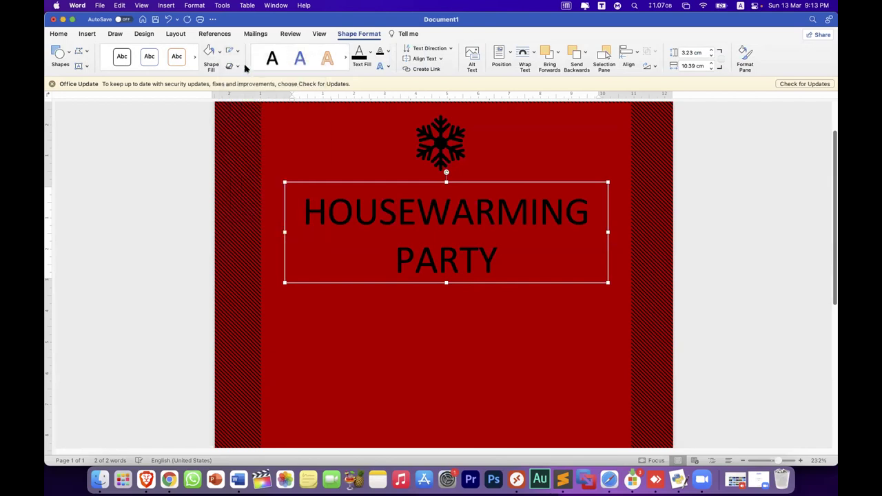
pyautogui.click(58, 34)
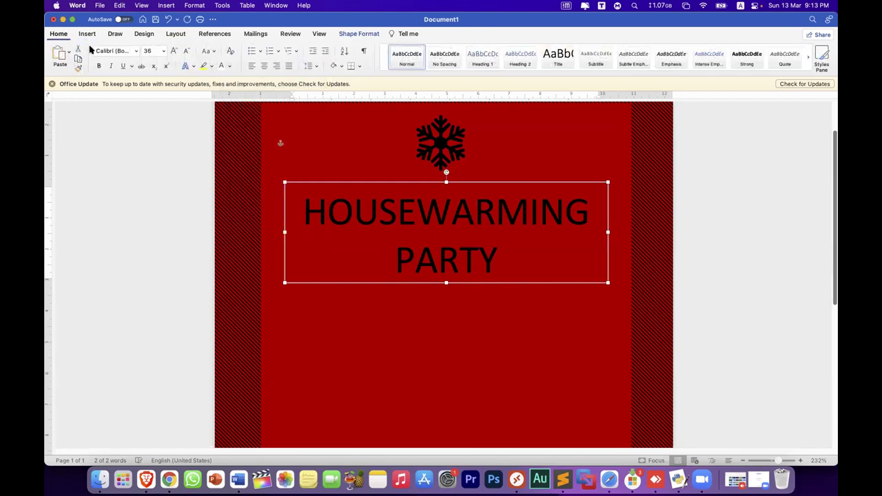
pyautogui.click(229, 66)
pyautogui.click(224, 109)
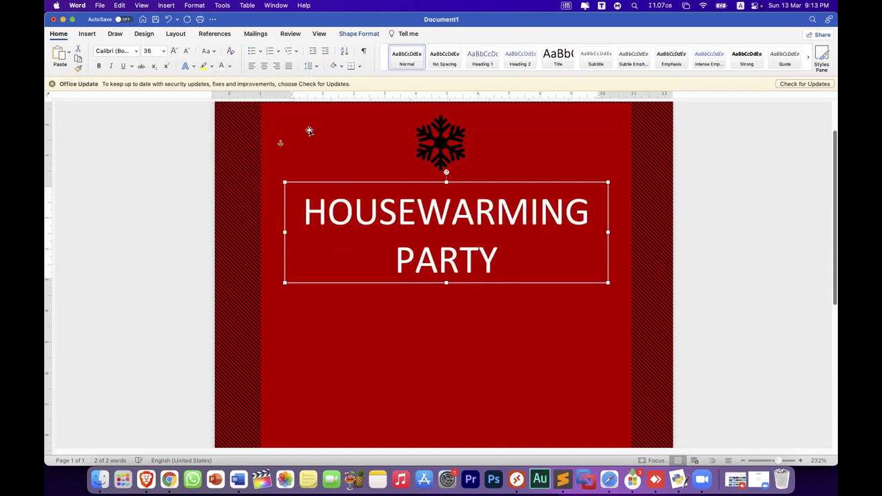
# Fill the snowflake graphic white and nudge the title box up beneath it
pyautogui.click(432, 146)
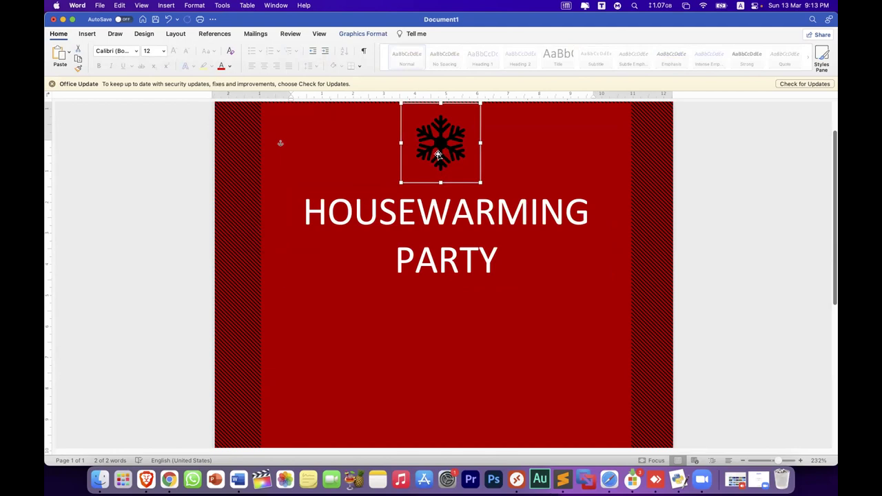
pyautogui.click(365, 34)
pyautogui.click(337, 52)
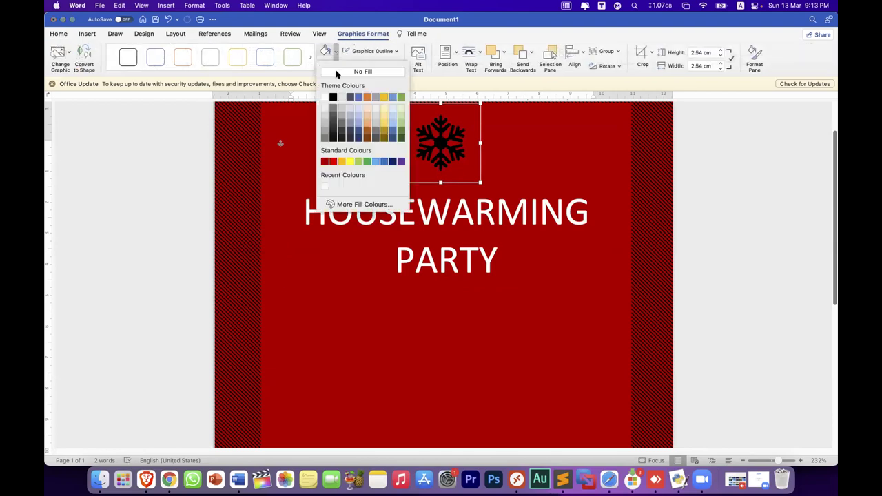
pyautogui.click(325, 97)
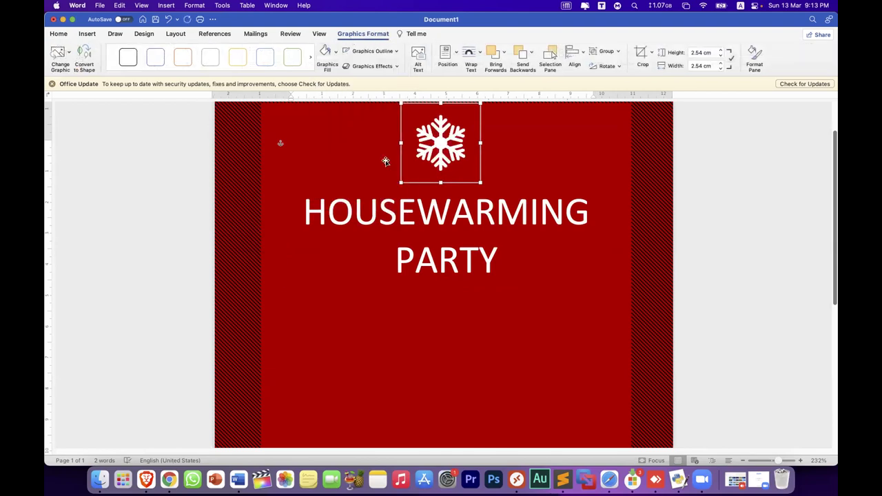
pyautogui.click(435, 208)
pyautogui.moveTo(436, 216); pyautogui.dragTo(456, 205)
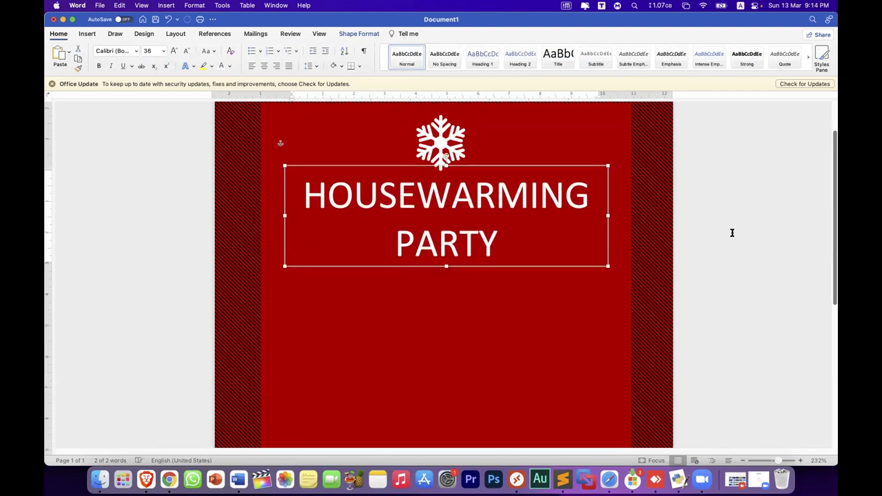
pyautogui.click(139, 471)
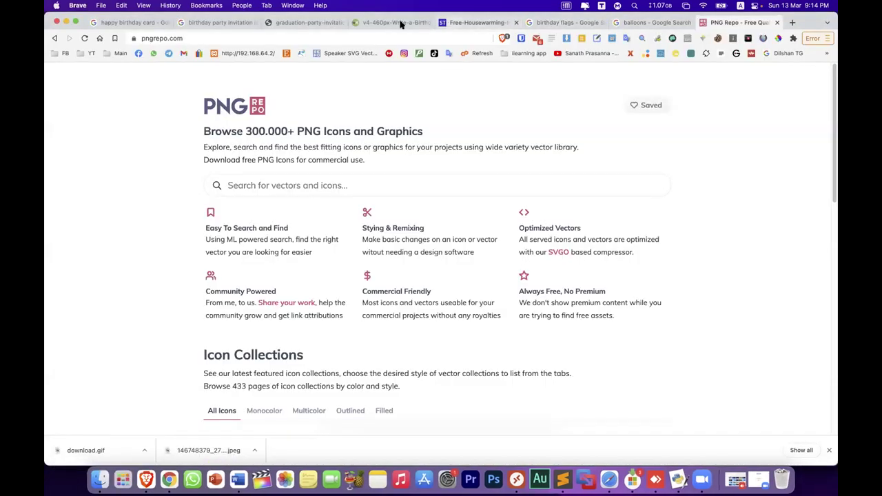
pyautogui.click(325, 23)
pyautogui.click(400, 24)
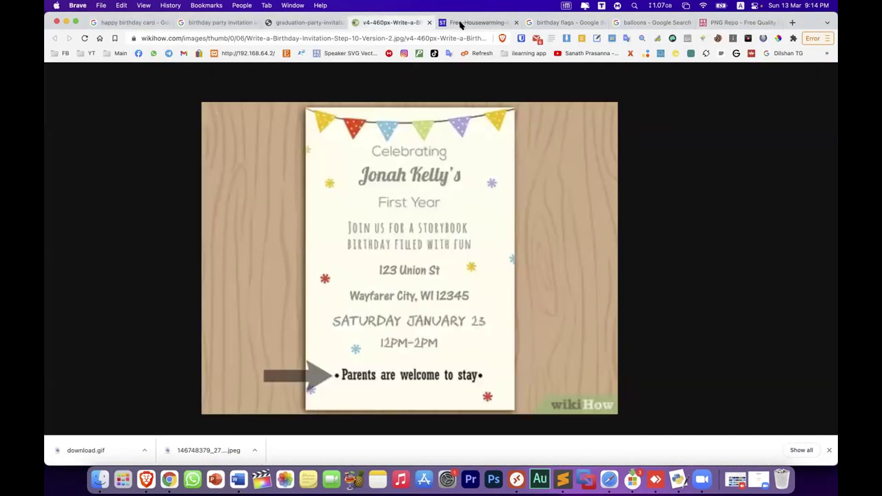
pyautogui.click(463, 24)
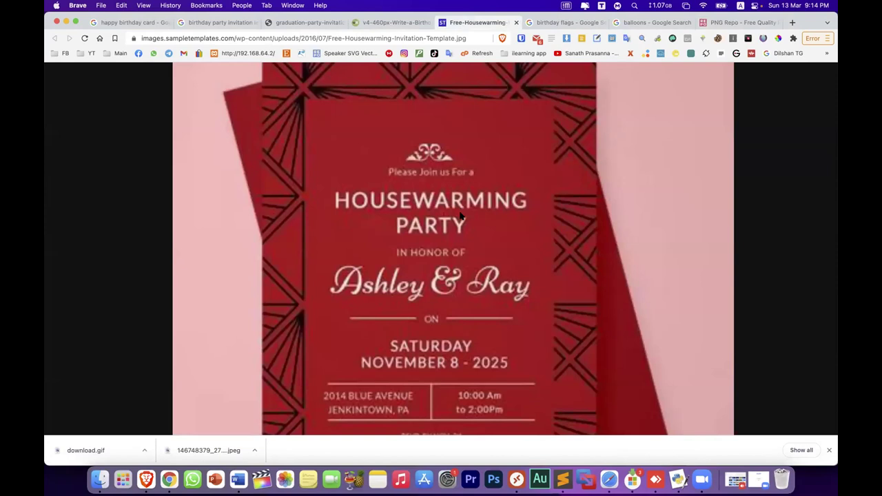
pyautogui.click(239, 479)
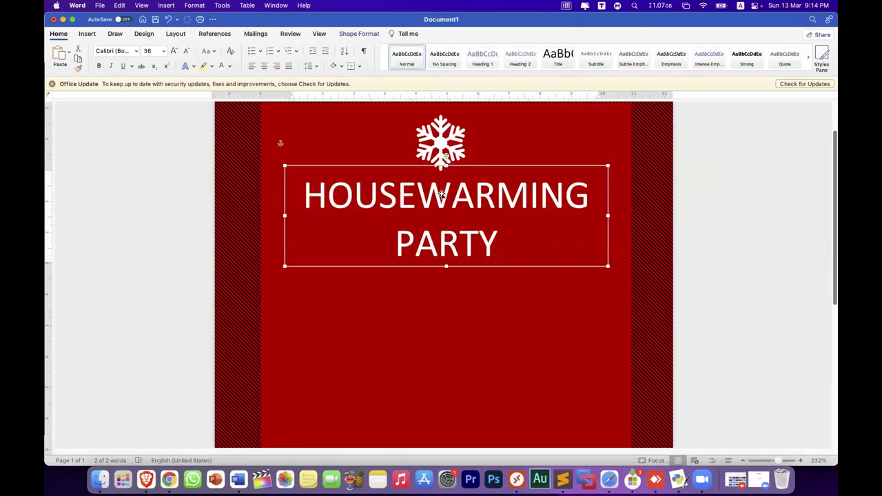
# Compare with the reference invitation in Brave, then drag the title box lower beneath the snowflake
pyautogui.click(365, 34)
pyautogui.click(219, 51)
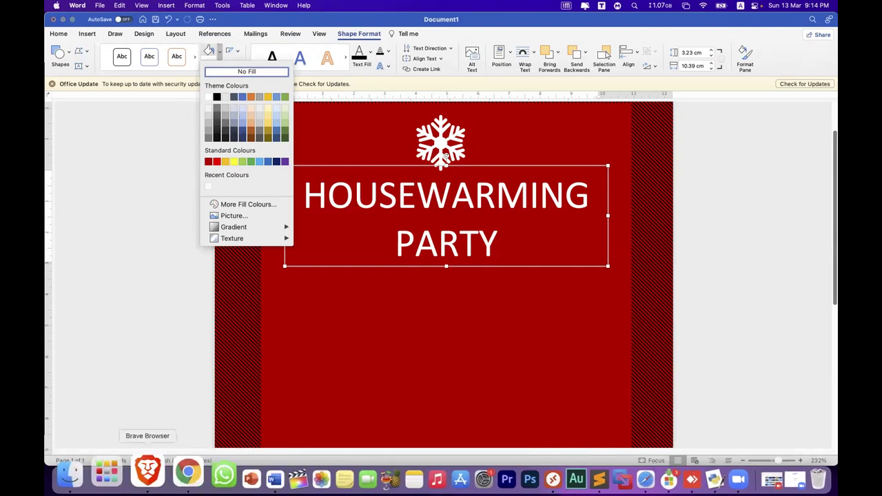
pyautogui.click(146, 468)
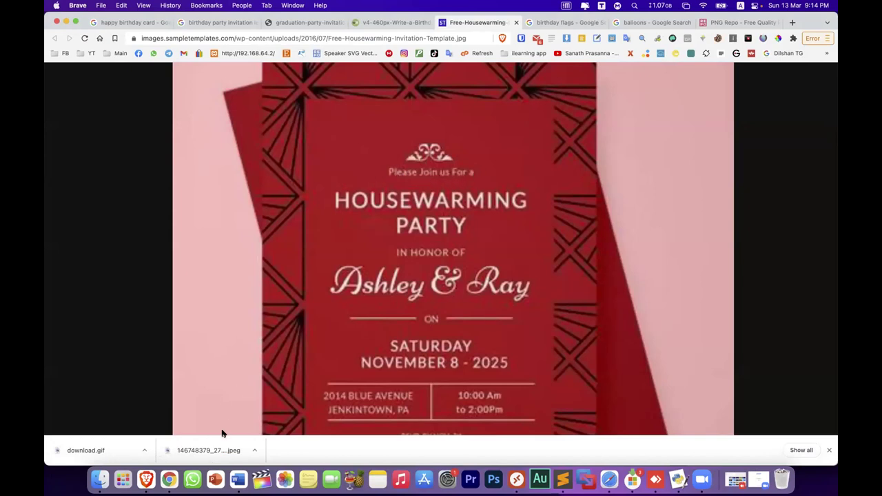
pyautogui.click(238, 475)
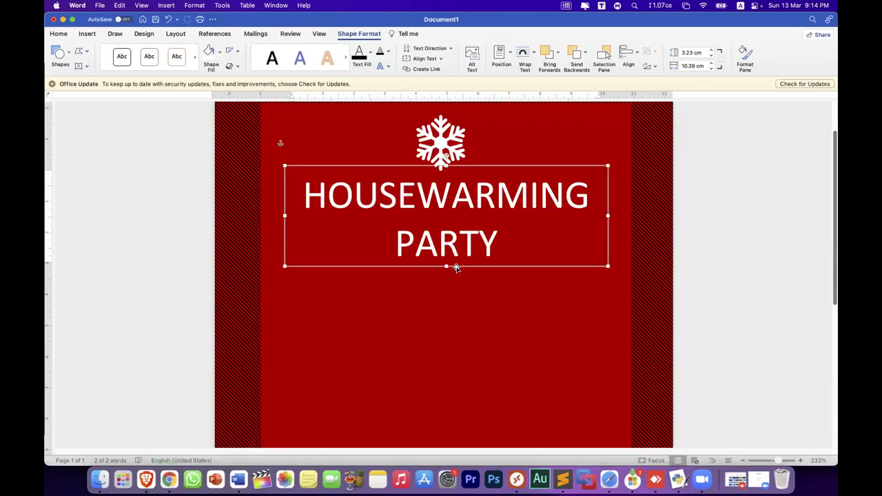
pyautogui.moveTo(456, 266); pyautogui.dragTo(454, 292)
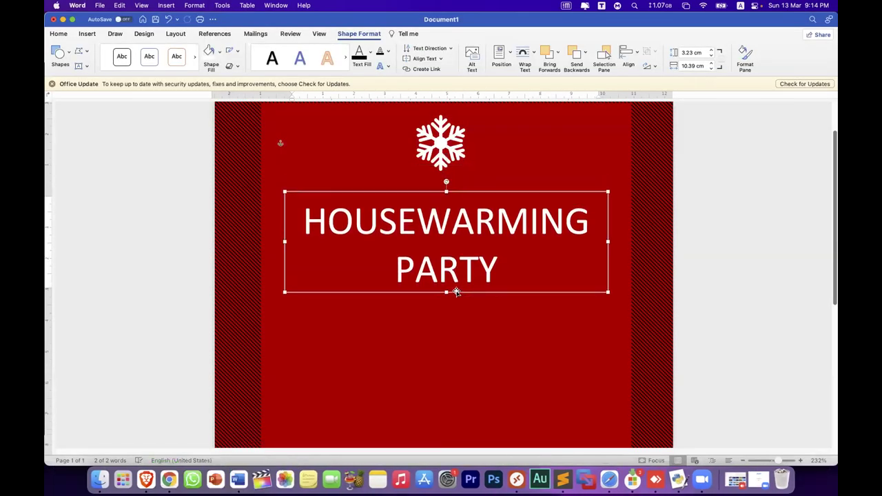
# Draw a text box under the snowflake reading 'Please Join Us For a' and heighten it to fit
pyautogui.click(87, 34)
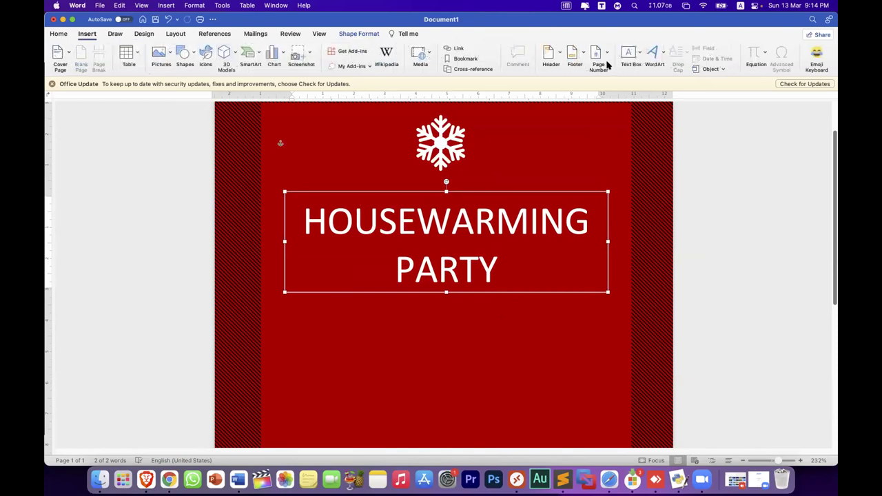
pyautogui.click(631, 54)
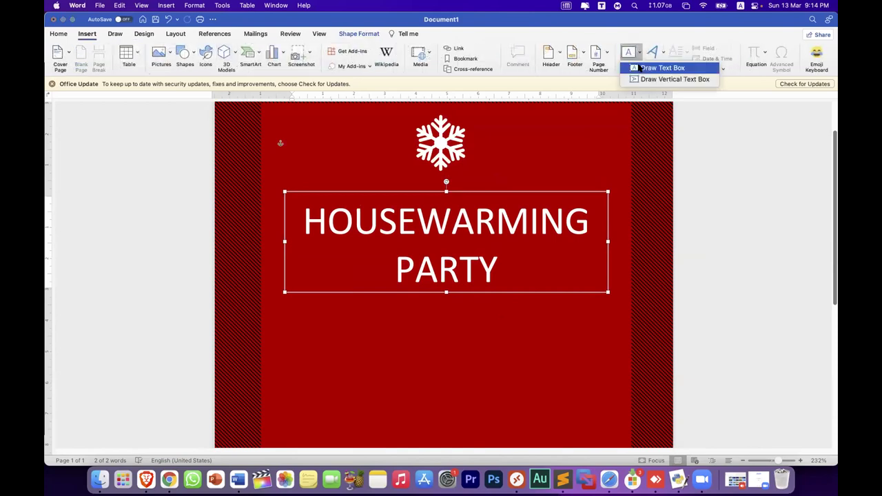
pyautogui.click(640, 65)
pyautogui.moveTo(314, 165); pyautogui.dragTo(581, 187)
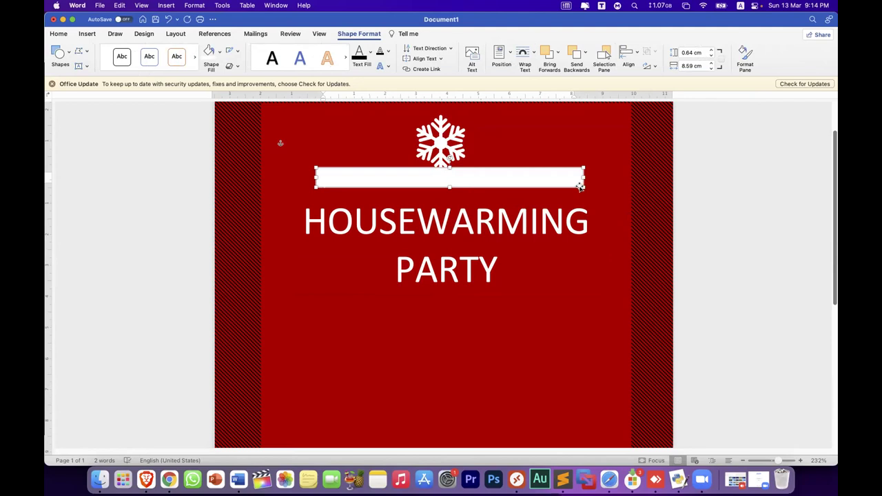
pyautogui.write('Please')
pyautogui.write(' Join Us ')
pyautogui.write('For a')
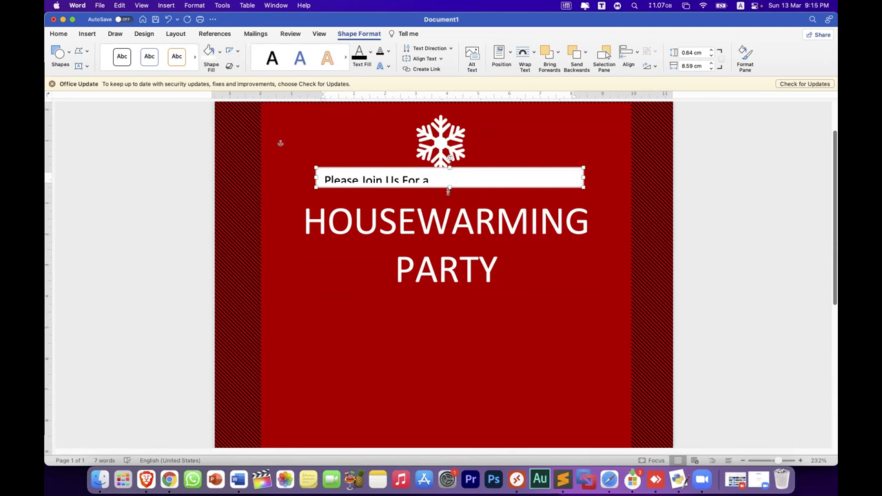
pyautogui.moveTo(448, 190); pyautogui.dragTo(448, 195)
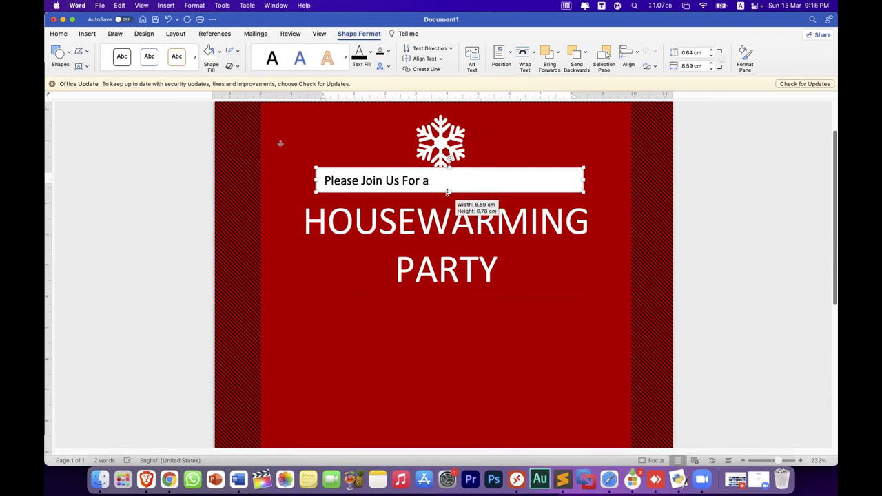
# Centre 'Please Join Us For a', nudge its box left, and remove the box's fill and outline
pyautogui.click(58, 34)
pyautogui.click(264, 66)
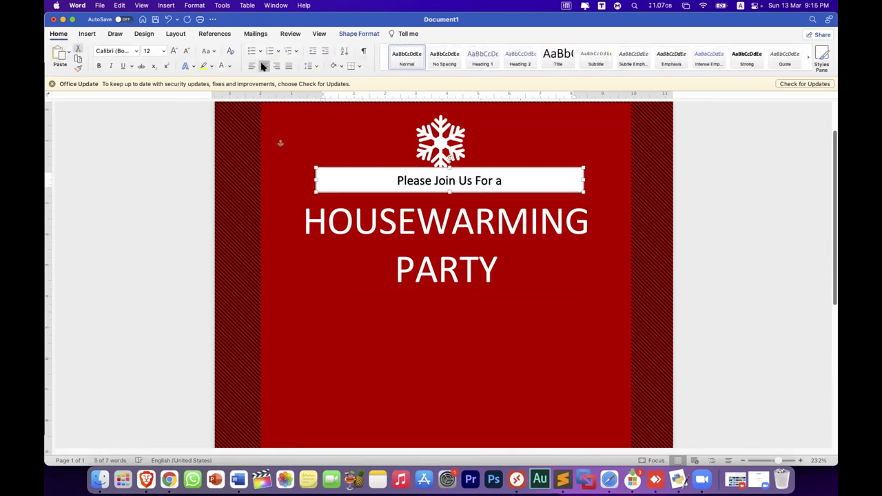
pyautogui.moveTo(399, 167); pyautogui.dragTo(393, 168)
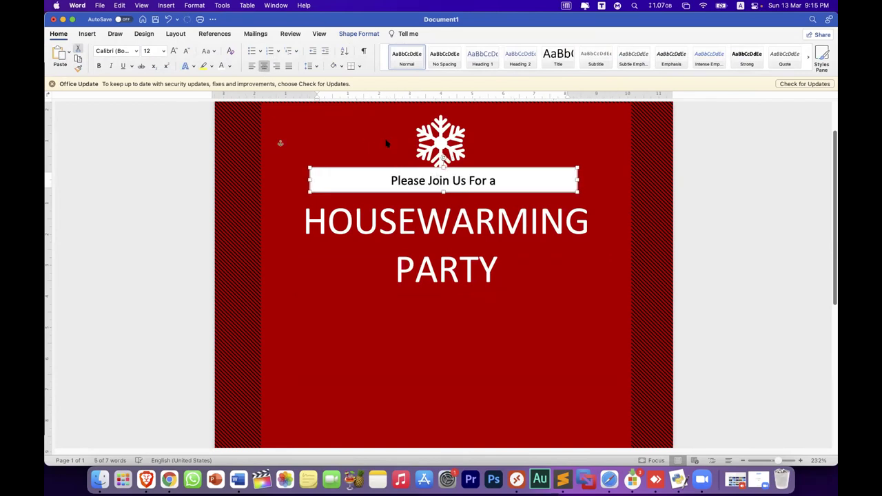
pyautogui.click(358, 34)
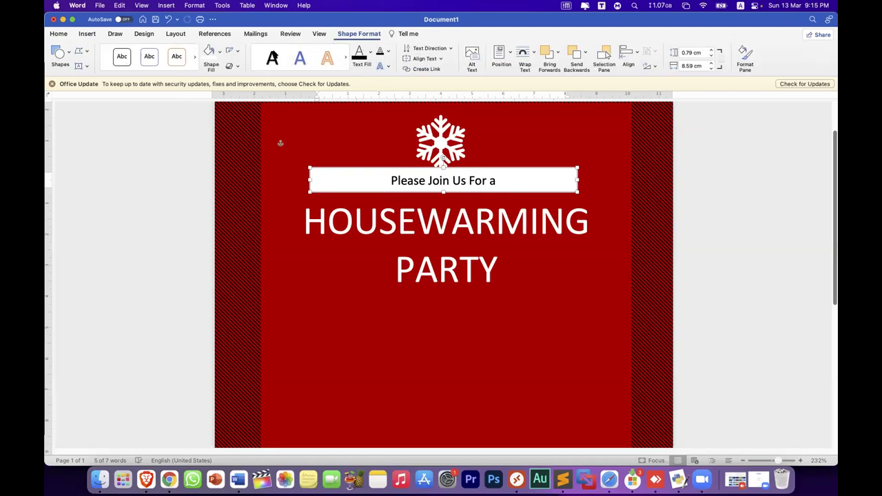
pyautogui.click(220, 55)
pyautogui.click(228, 72)
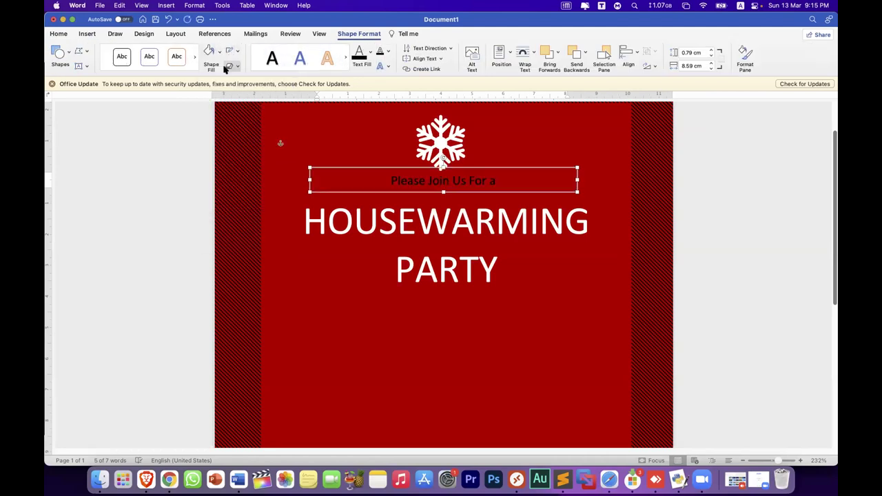
pyautogui.click(237, 52)
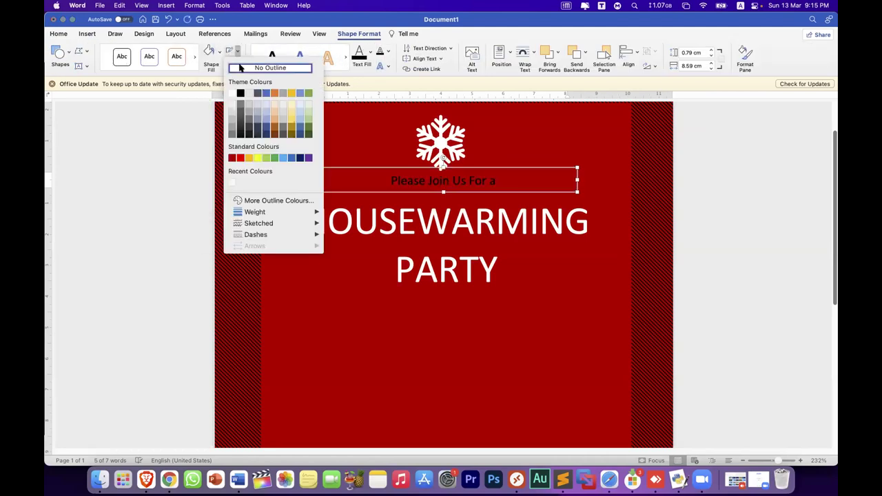
pyautogui.click(240, 67)
pyautogui.click(58, 34)
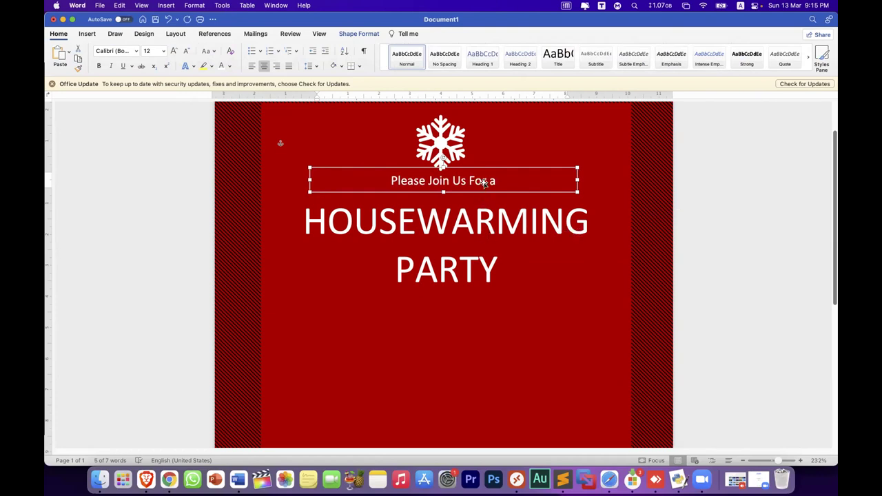
# Set both the invitation line and the title boxes to the Product Sans font
pyautogui.keyDown('shift'); pyautogui.click(472, 230); pyautogui.keyUp('shift')
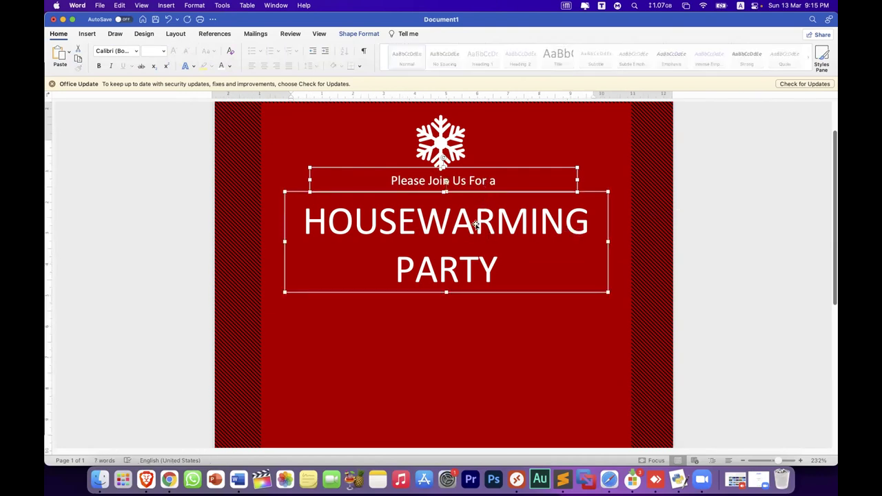
pyautogui.click(122, 50)
pyautogui.write('Product Sans')
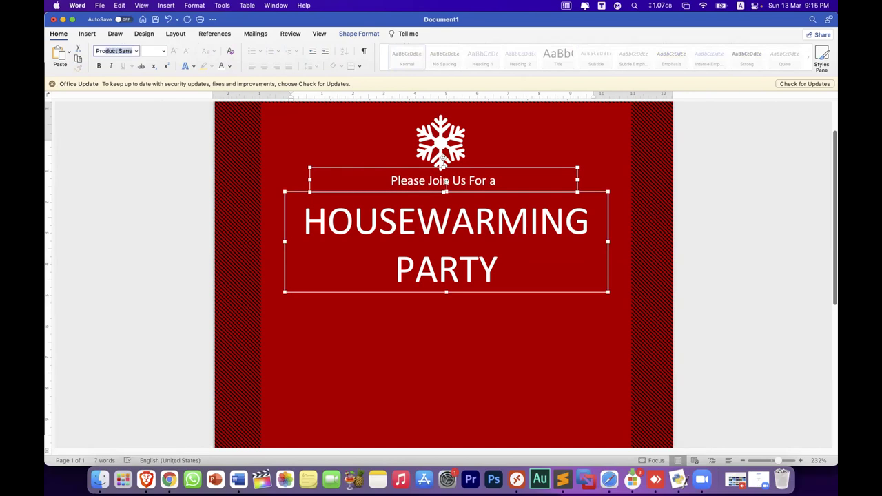
pyautogui.press('Return')
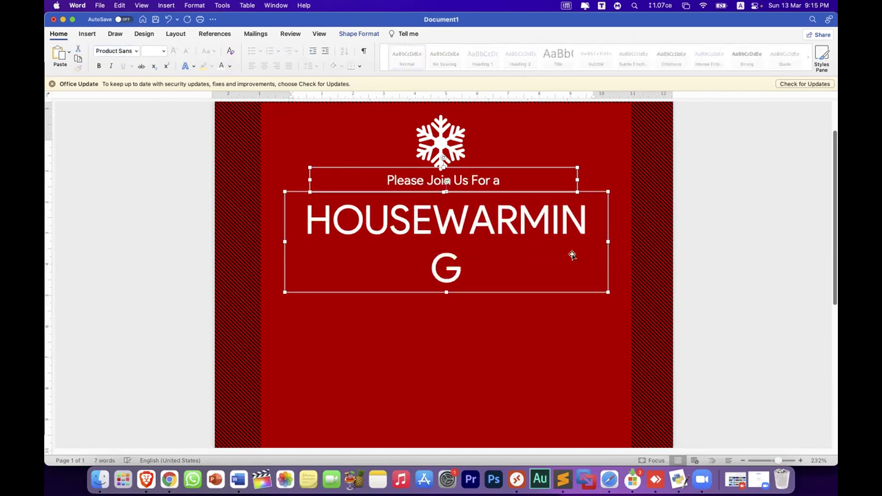
# Widen the title box so HOUSEWARMING fits on one line above PARTY
pyautogui.click(575, 222)
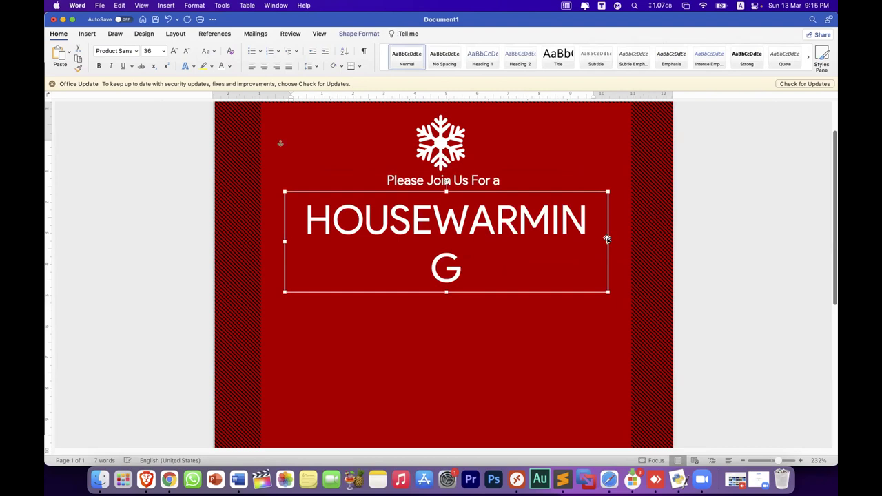
pyautogui.moveTo(607, 242)
pyautogui.mouseDown()
pyautogui.moveTo(621, 243)
pyautogui.moveTo(613, 251)
pyautogui.mouseUp()
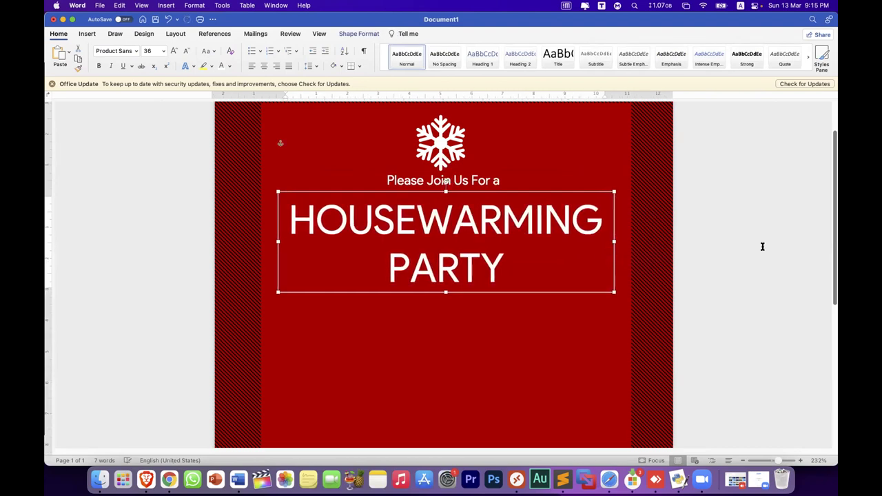
pyautogui.click(762, 246)
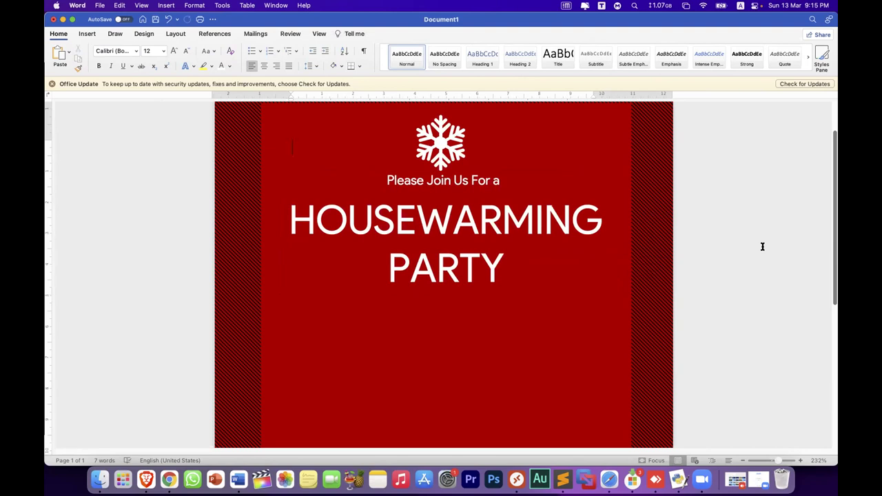
pyautogui.scroll(-3, 663, 276)
pyautogui.scroll(-2, 650, 276)
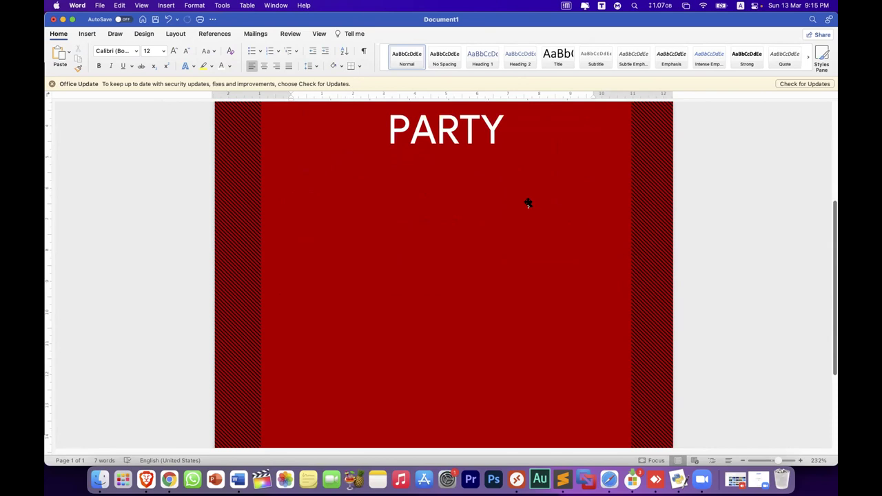
# Duplicate the title box below the original and replace its text with 'IN HONNOR OF'
pyautogui.scroll(2, 473, 187)
pyautogui.click(434, 222)
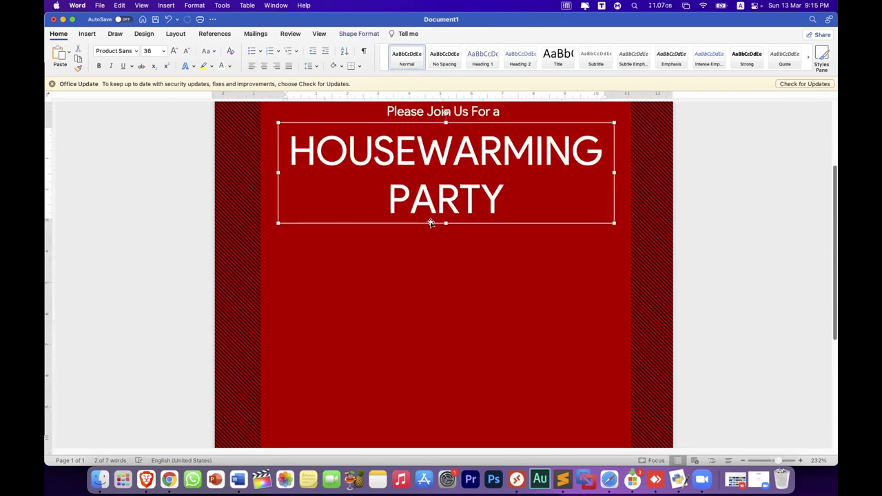
pyautogui.moveTo(430, 222)
pyautogui.keyDown('alt'); pyautogui.mouseDown()
pyautogui.moveTo(442, 236)
pyautogui.moveTo(431, 326)
pyautogui.mouseUp(); pyautogui.keyUp('alt')
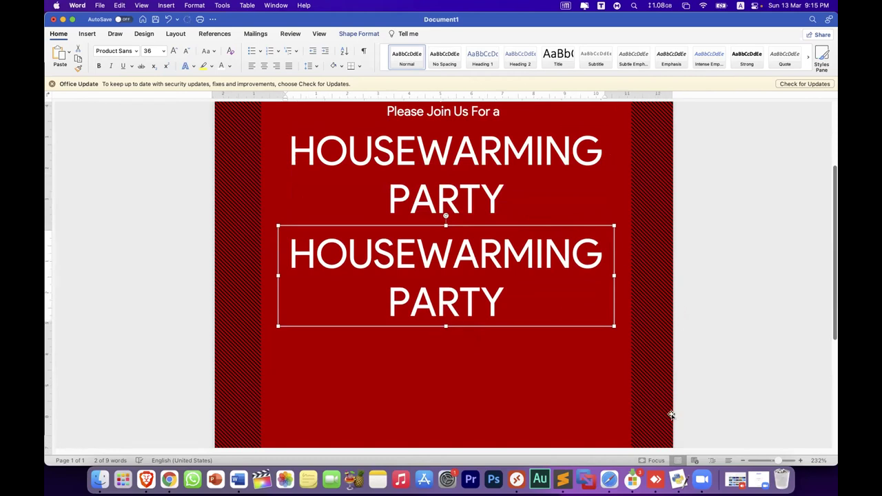
pyautogui.click(501, 291)
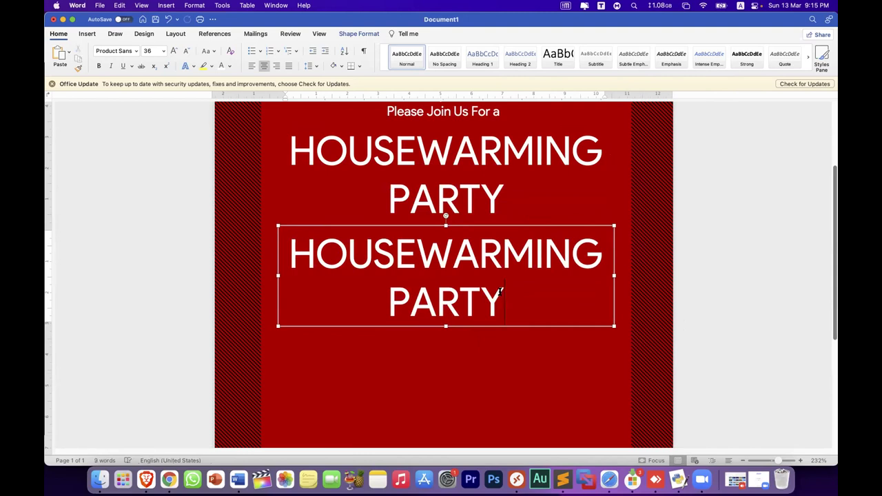
pyautogui.press('super+a')
pyautogui.press('BackSpace')
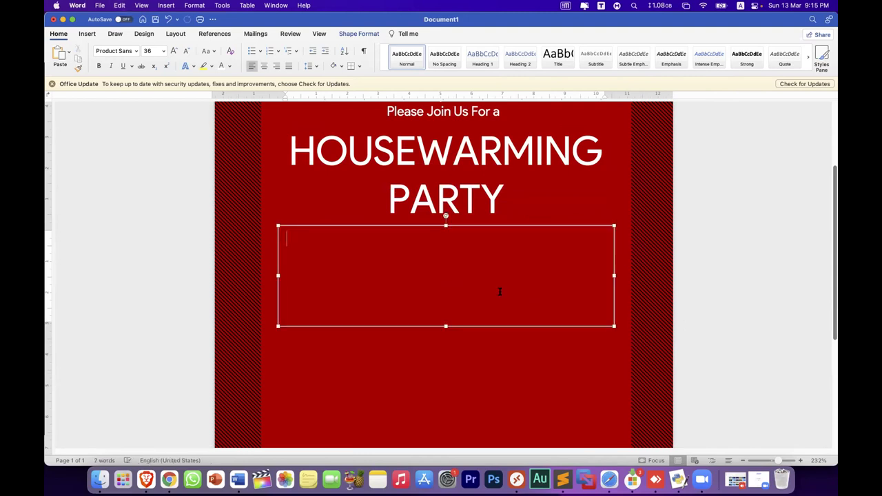
pyautogui.write('IN ')
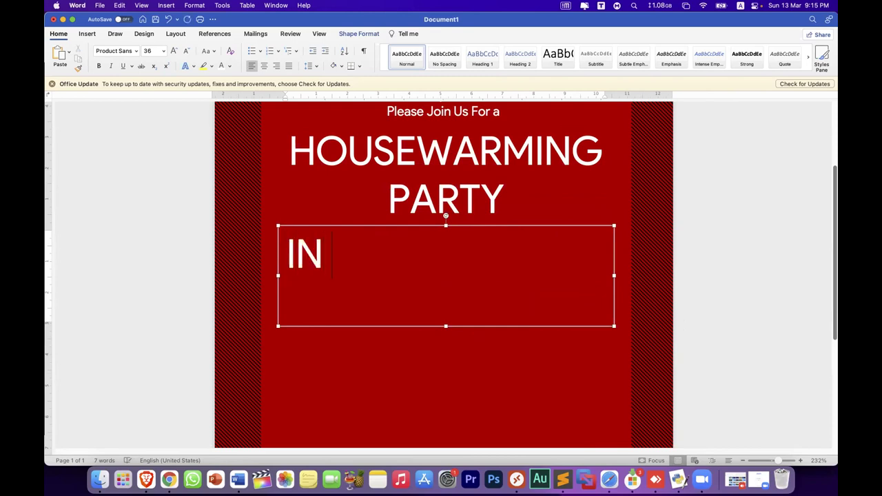
pyautogui.write('HONN')
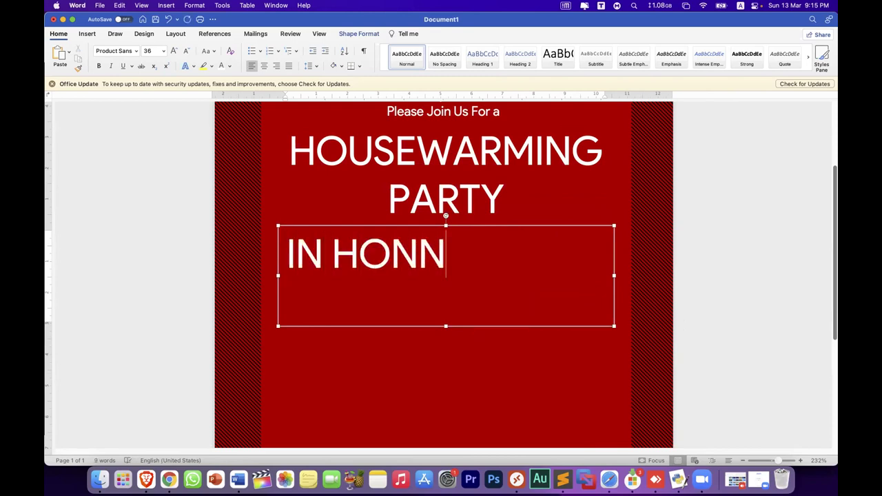
pyautogui.write('OR OF')
# Centre the IN HONNOR OF text and reduce its font size six steps
pyautogui.press('super+a')
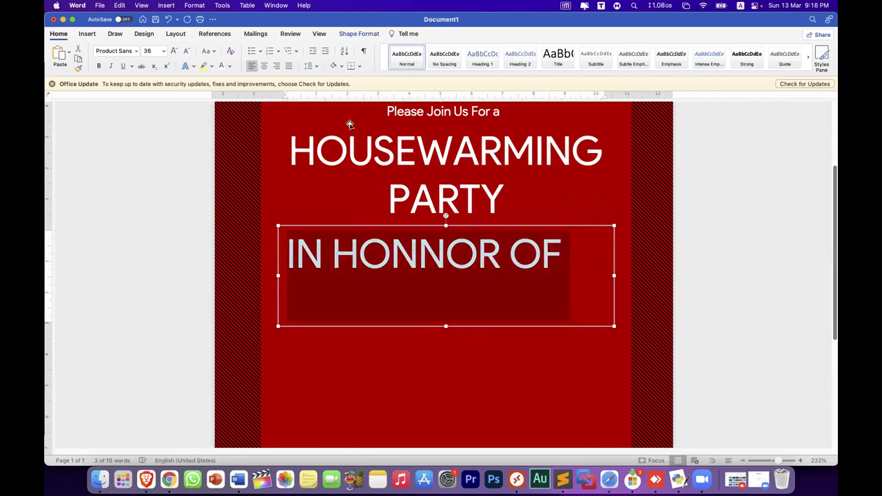
pyautogui.click(265, 66)
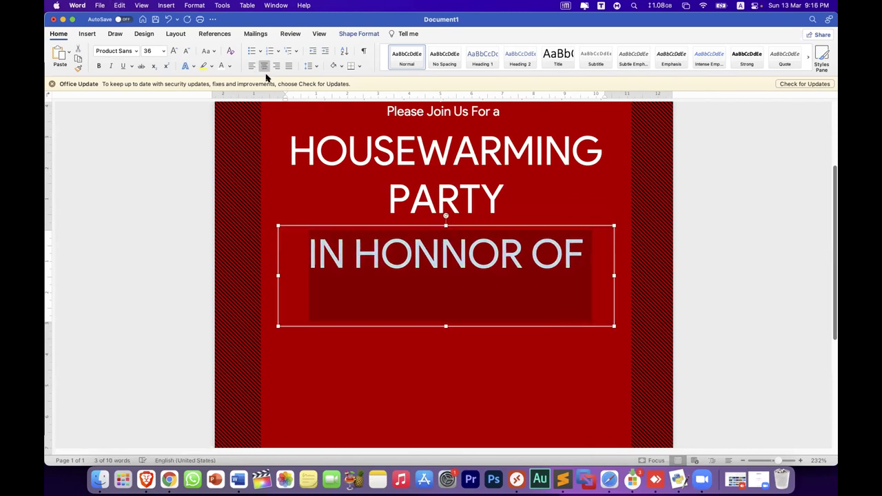
pyautogui.click(186, 51)
pyautogui.click(186, 51)
pyautogui.click(187, 51)
pyautogui.click(186, 51)
pyautogui.click(186, 51)
pyautogui.click(187, 51)
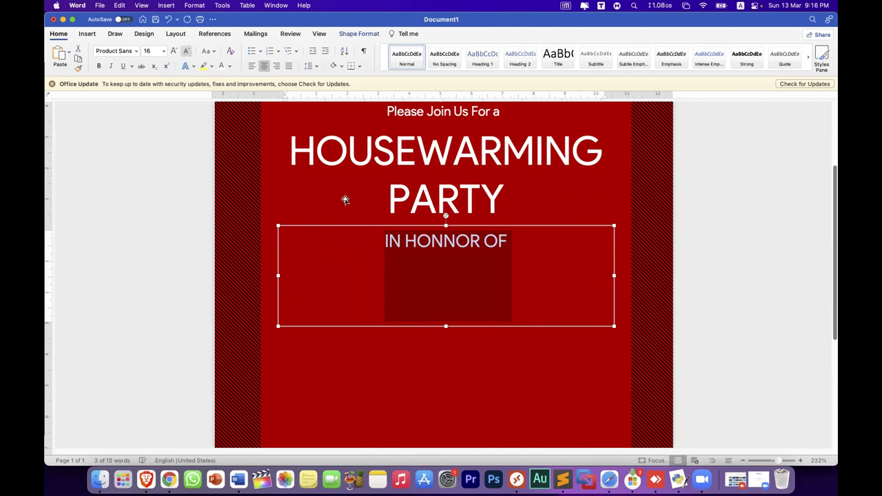
# Shrink the IN HONNOR OF text box's height and width to fit the line
pyautogui.click(451, 304)
pyautogui.moveTo(451, 303); pyautogui.dragTo(451, 256)
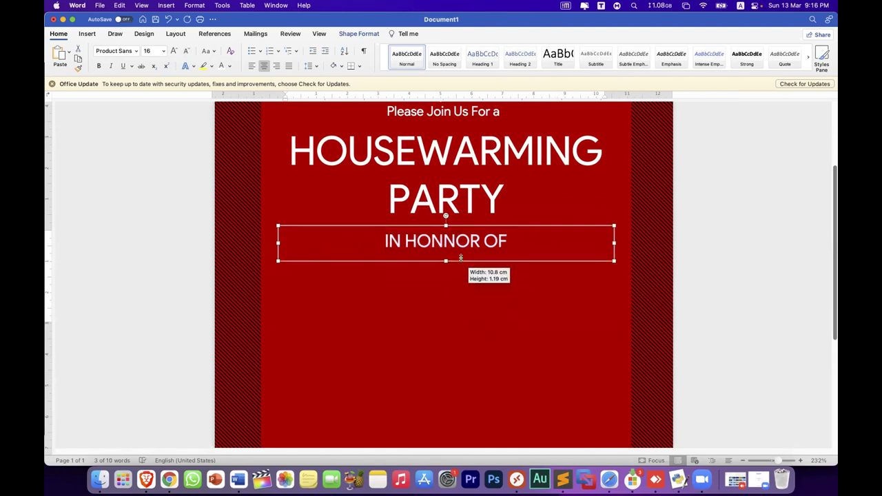
pyautogui.moveTo(278, 239)
pyautogui.mouseDown()
pyautogui.moveTo(472, 246)
pyautogui.moveTo(407, 250)
pyautogui.mouseUp()
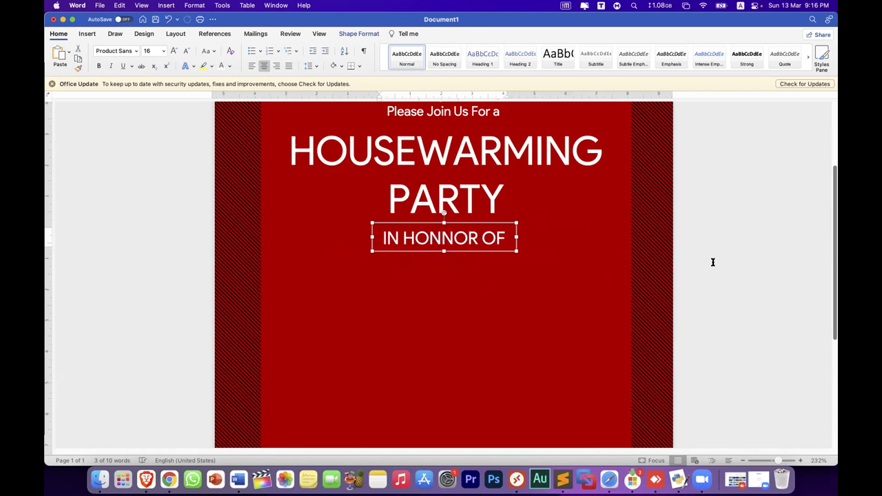
pyautogui.click(713, 262)
pyautogui.scroll(-5, 713, 262)
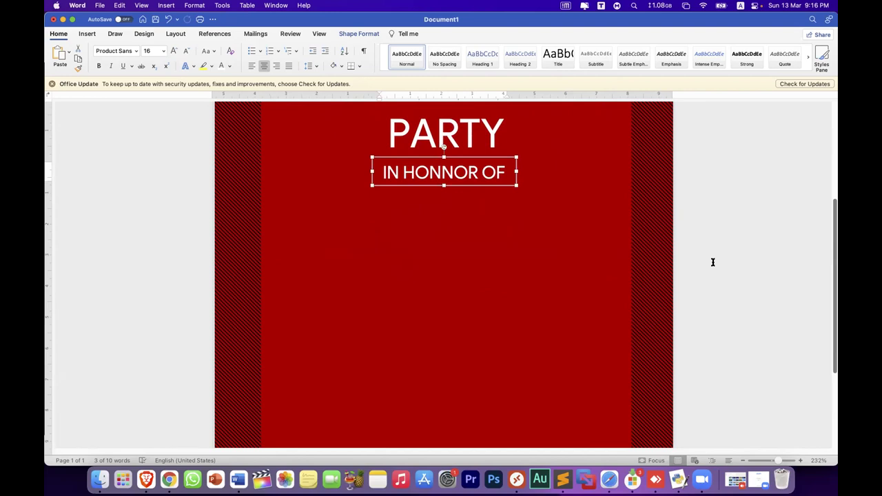
# Duplicate the HOUSEWARMING PARTY text box and place the copy below IN HONNOR OF
pyautogui.click(721, 210)
pyautogui.scroll(8, 721, 209)
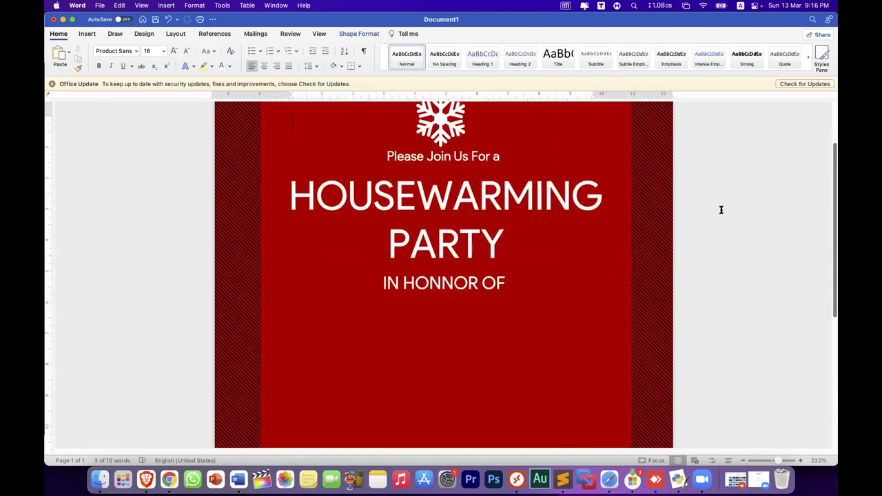
pyautogui.scroll(-5, 492, 268)
pyautogui.click(409, 206)
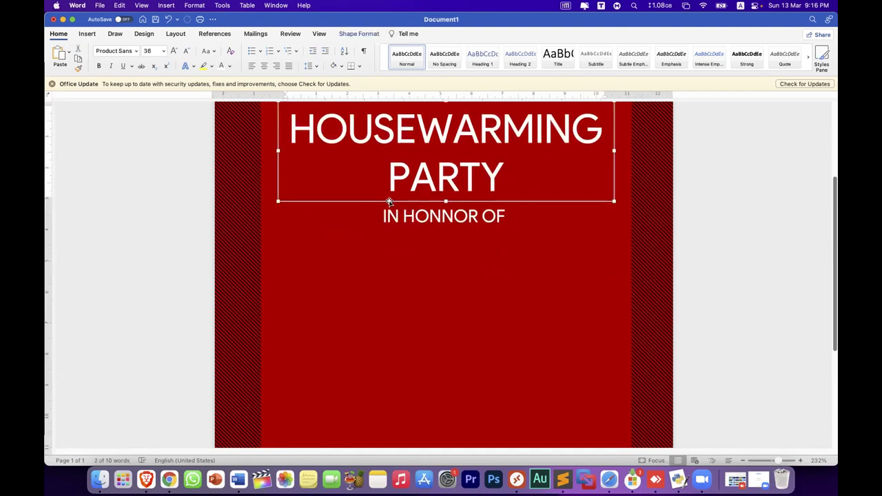
pyautogui.moveTo(389, 201); pyautogui.dragTo(364, 215)
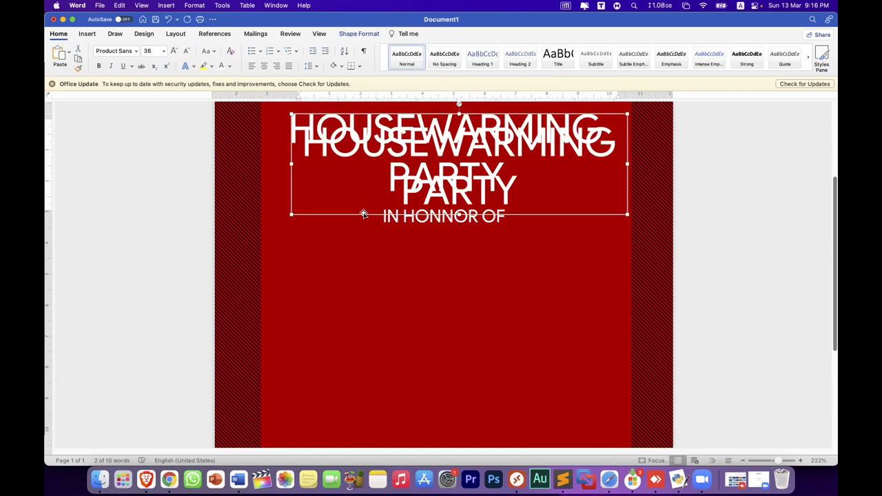
pyautogui.moveTo(364, 214); pyautogui.dragTo(353, 342)
pyautogui.click(434, 283)
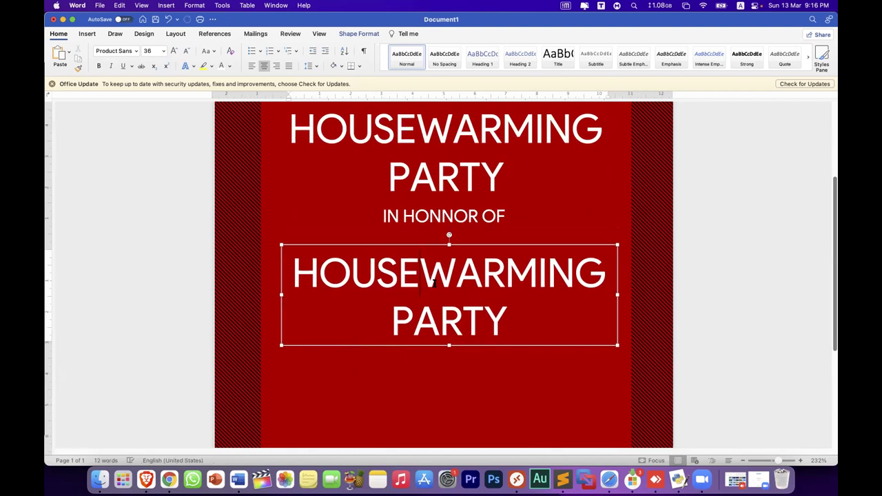
# Nudge the 'Please Join Us For a' line slightly down
pyautogui.scroll(3, 435, 282)
pyautogui.scroll(2, 482, 205)
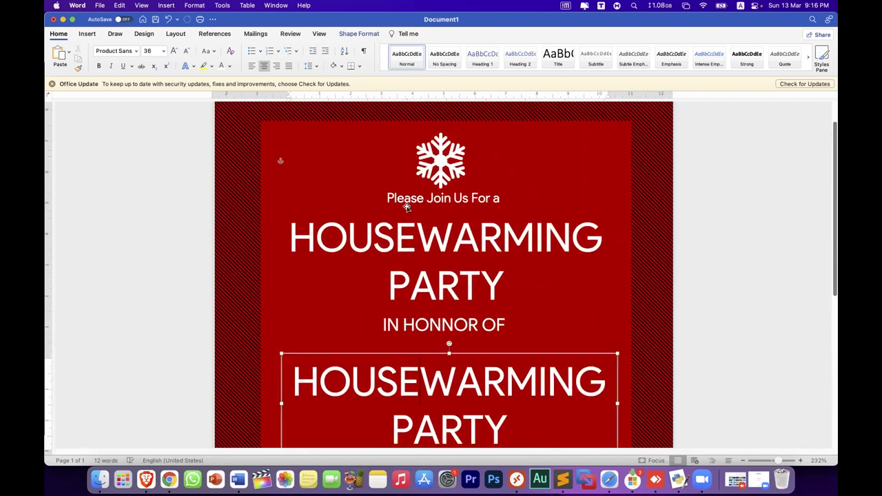
pyautogui.click(463, 207)
pyautogui.moveTo(464, 208); pyautogui.dragTo(464, 213)
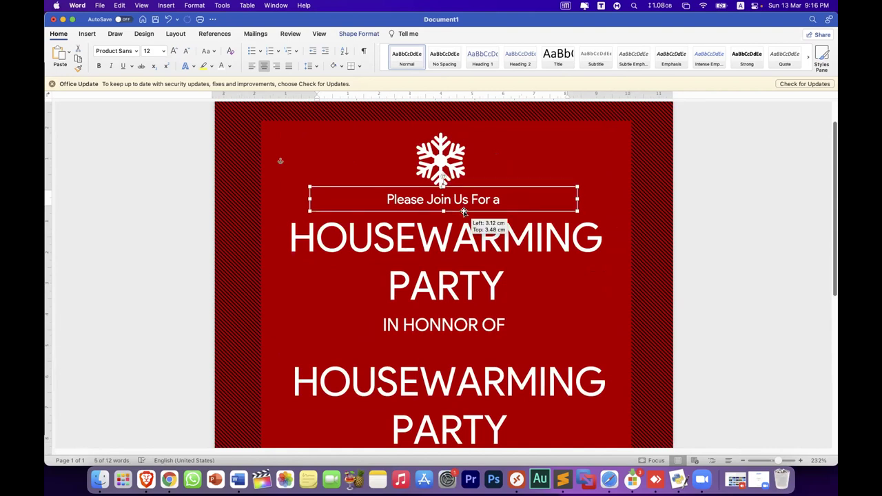
pyautogui.click(714, 226)
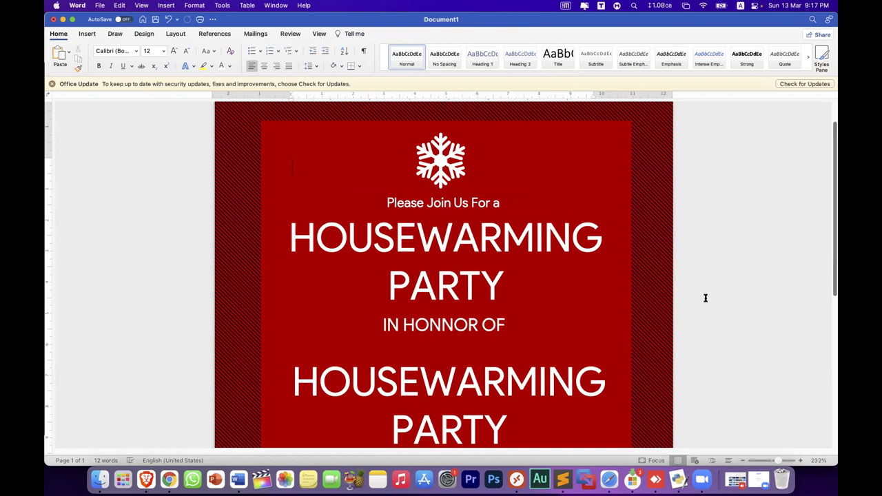
# Narrow the upper HOUSEWARMING PARTY text box slightly
pyautogui.click(552, 246)
pyautogui.moveTo(614, 258)
pyautogui.mouseDown()
pyautogui.moveTo(534, 260)
pyautogui.moveTo(632, 260)
pyautogui.moveTo(618, 260)
pyautogui.mouseUp()
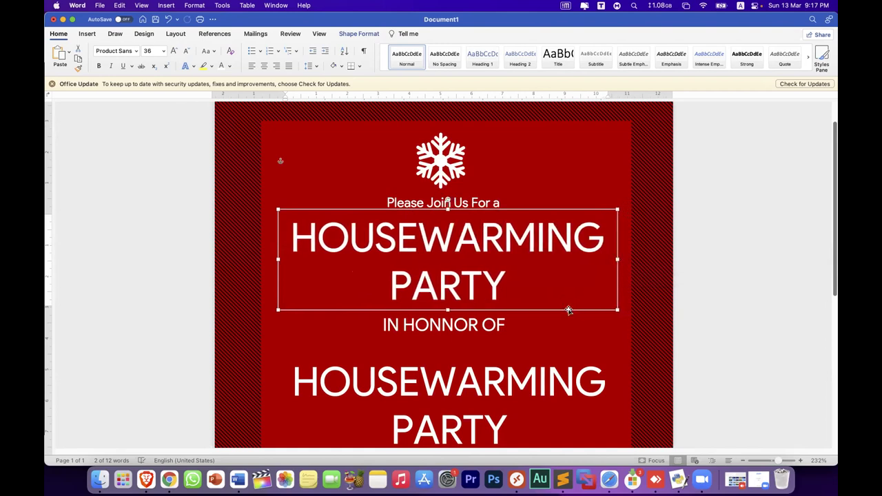
pyautogui.scroll(-3, 568, 309)
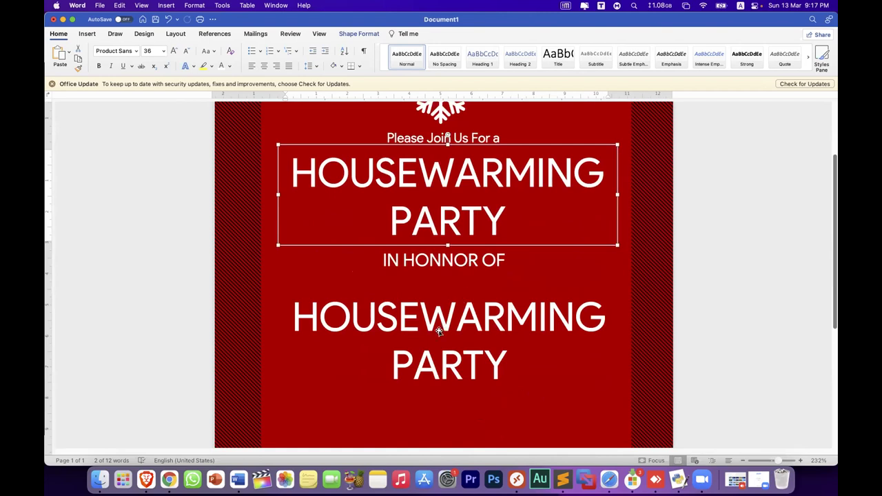
pyautogui.scroll(-2, 439, 331)
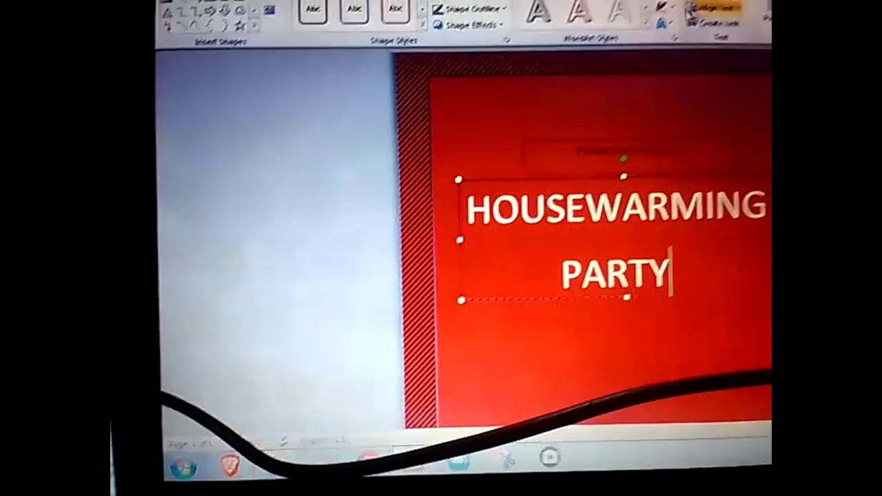
pyautogui.click(510, 22)
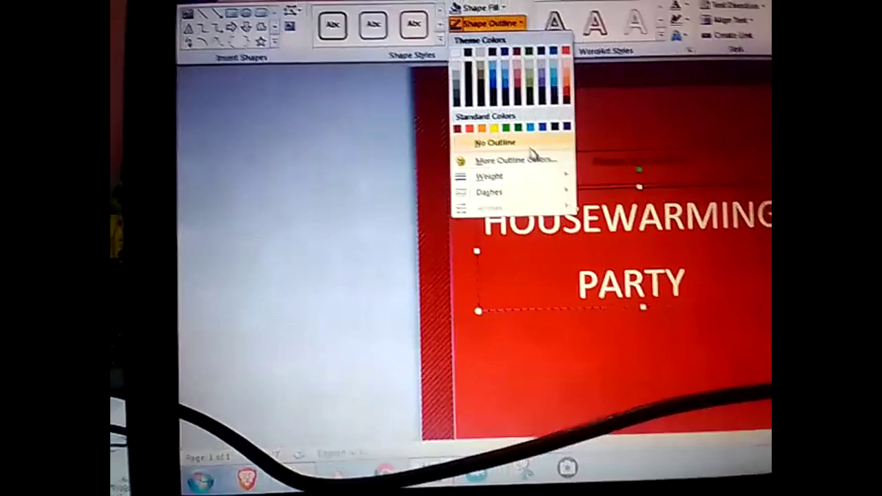
pyautogui.click(515, 145)
pyautogui.click(691, 142)
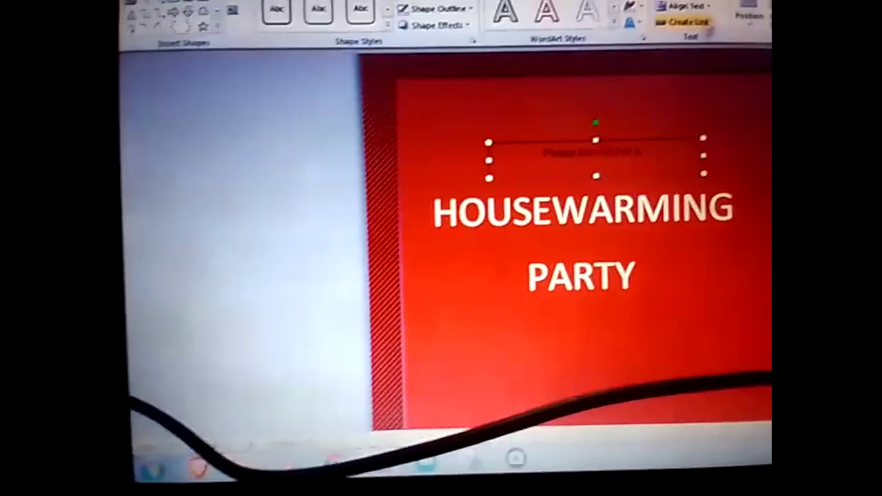
pyautogui.click(689, 3)
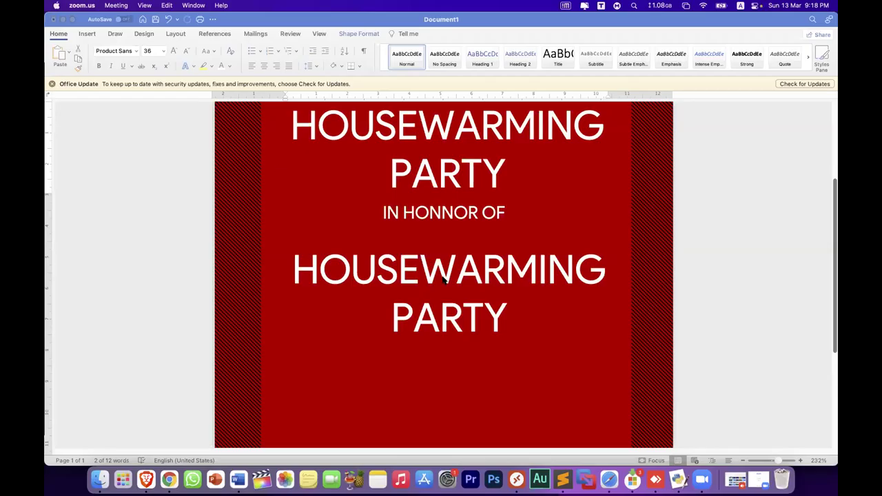
pyautogui.click(443, 272)
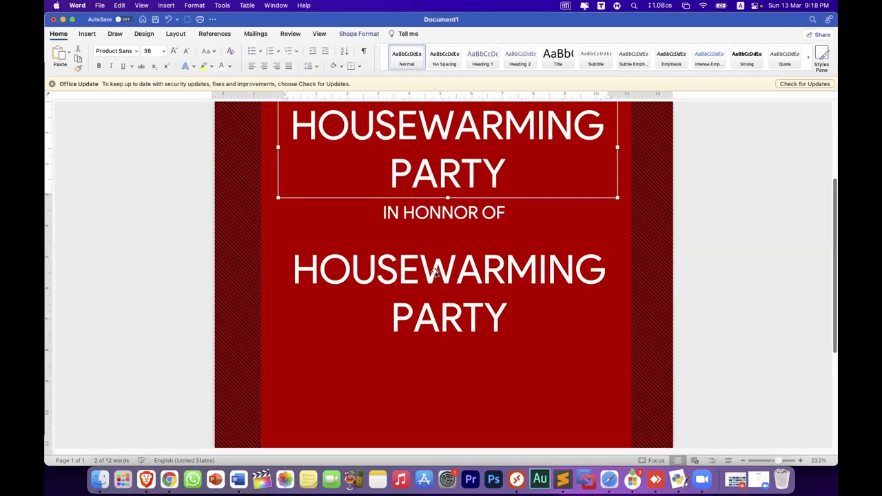
# Replace the copied title box's text with 'Ashley & Ray' and compare with the reference invitation
pyautogui.click(436, 273)
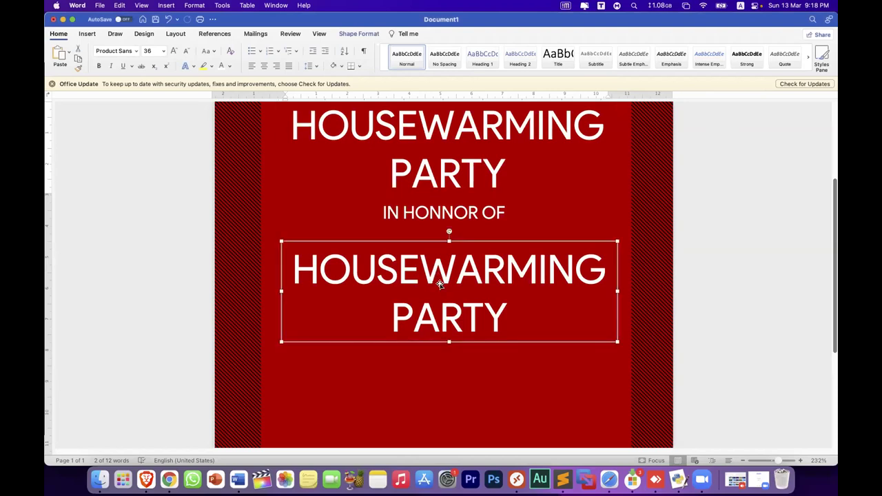
pyautogui.press('super+a')
pyautogui.press('BackSpace')
pyautogui.write('A')
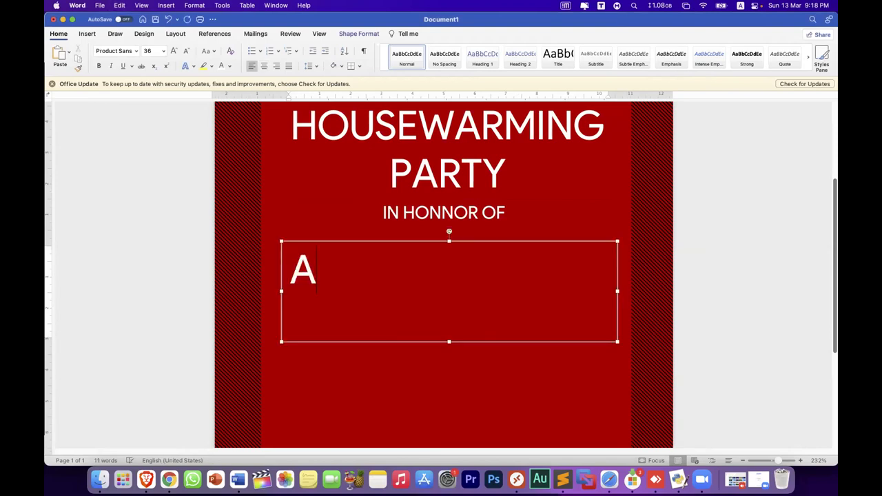
pyautogui.write('shl')
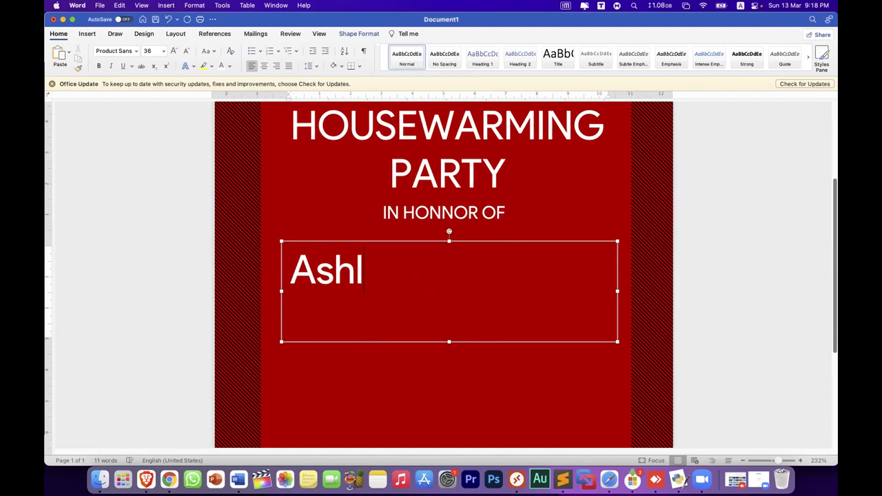
pyautogui.write('ey')
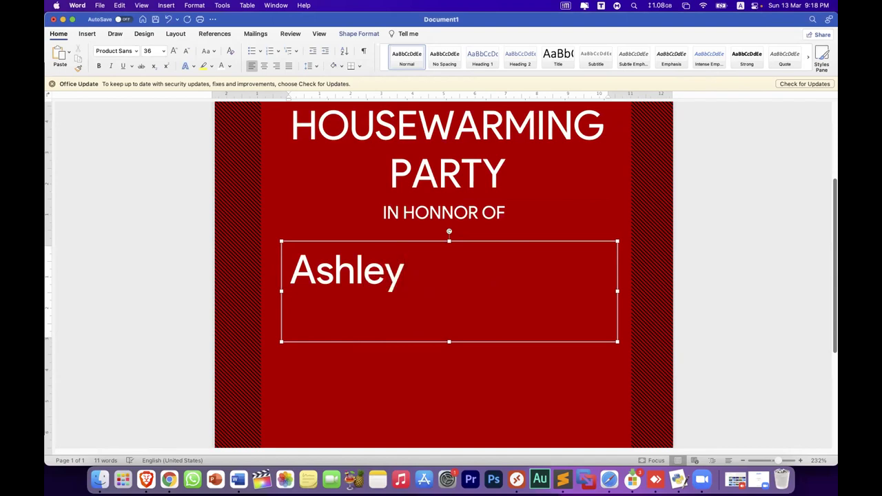
pyautogui.write('& ')
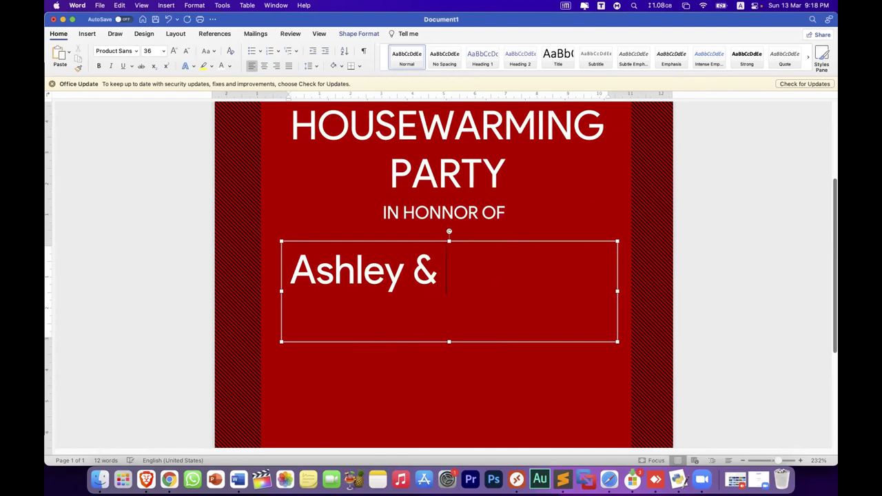
pyautogui.write('Ray')
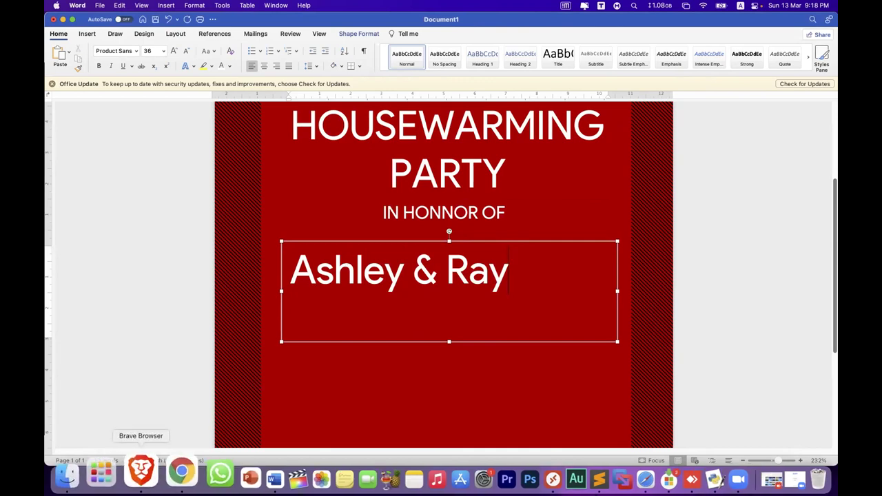
pyautogui.click(142, 471)
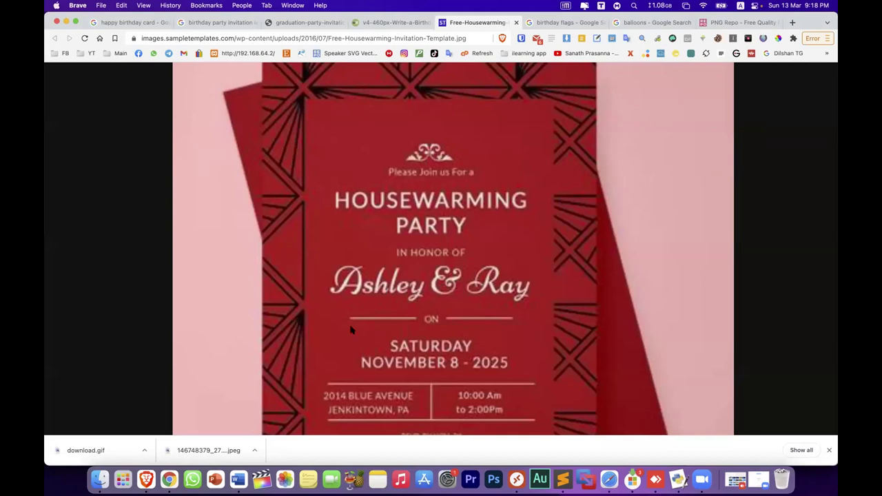
pyautogui.click(238, 475)
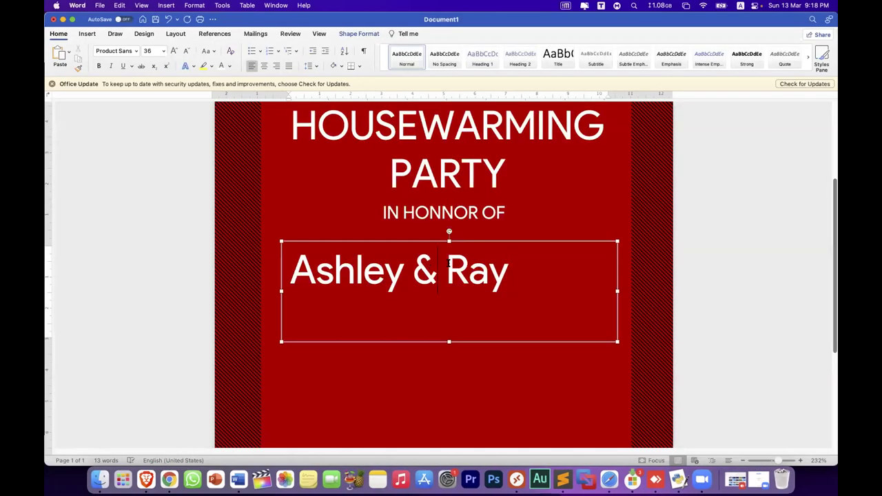
# Try the Edwardian Script ITC font on the Ashley & Ray names
pyautogui.moveTo(507, 273); pyautogui.dragTo(191, 112)
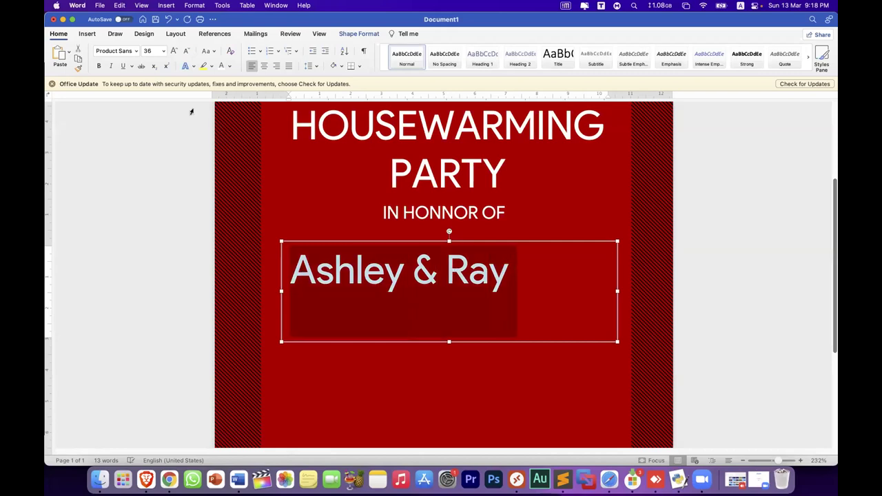
pyautogui.click(137, 54)
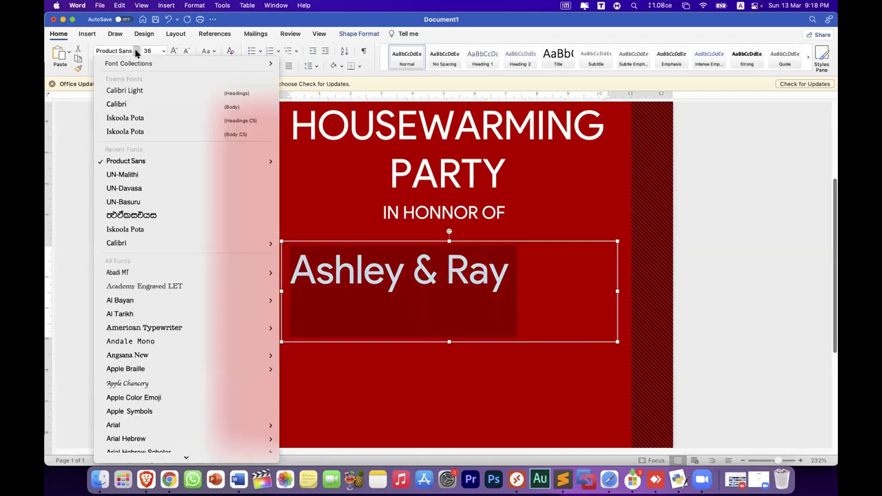
pyautogui.scroll(-5, 152, 262)
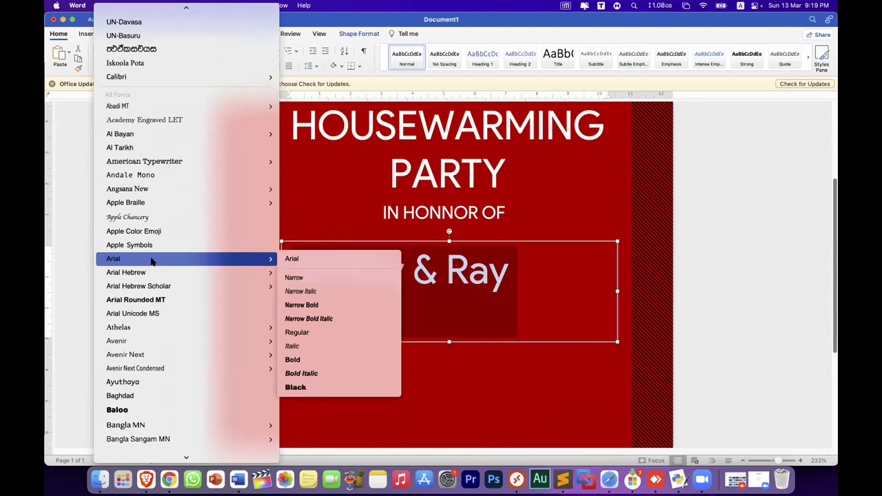
pyautogui.scroll(-4, 157, 246)
pyautogui.scroll(-2, 158, 246)
pyautogui.scroll(-2, 157, 246)
pyautogui.scroll(-3, 157, 246)
pyautogui.scroll(-3, 157, 246)
pyautogui.scroll(-3, 157, 246)
pyautogui.scroll(-2, 157, 246)
pyautogui.scroll(-4, 157, 246)
pyautogui.scroll(-5, 158, 246)
pyautogui.scroll(-5, 157, 246)
pyautogui.scroll(-5, 157, 246)
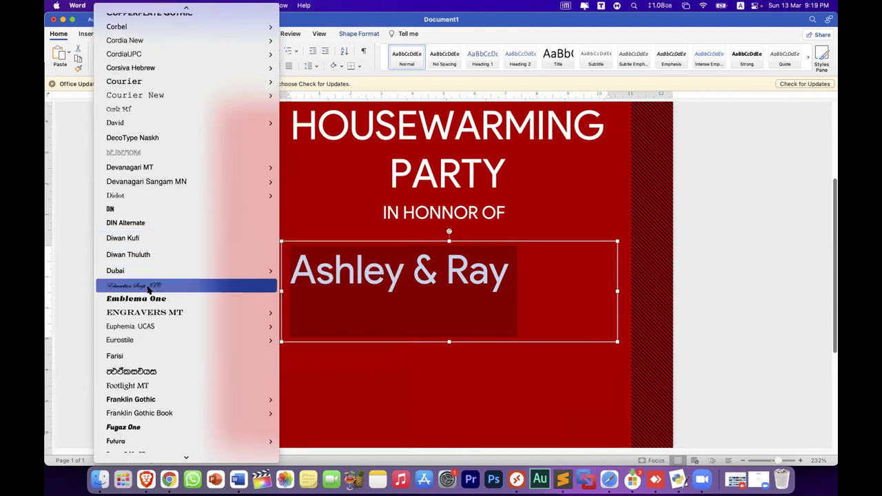
pyautogui.click(148, 286)
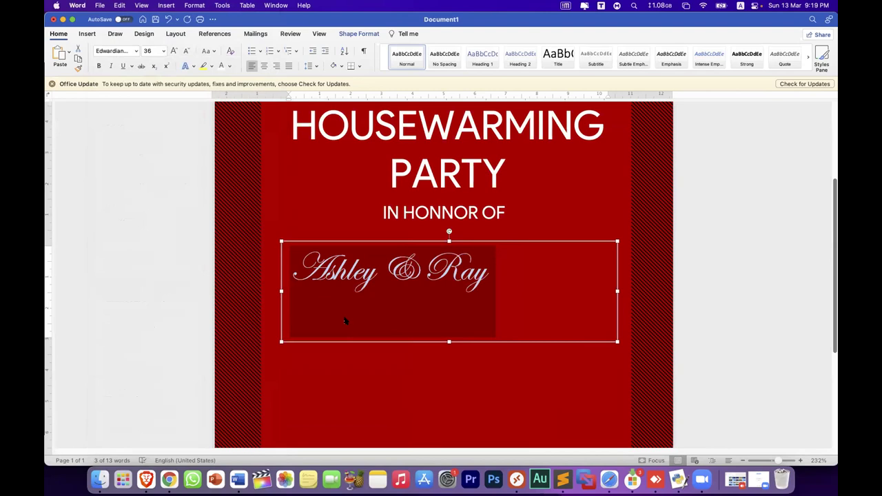
# Switch the names' font to Niconne instead
pyautogui.click(136, 51)
pyautogui.scroll(-5, 145, 329)
pyautogui.scroll(-5, 145, 333)
pyautogui.scroll(-5, 145, 333)
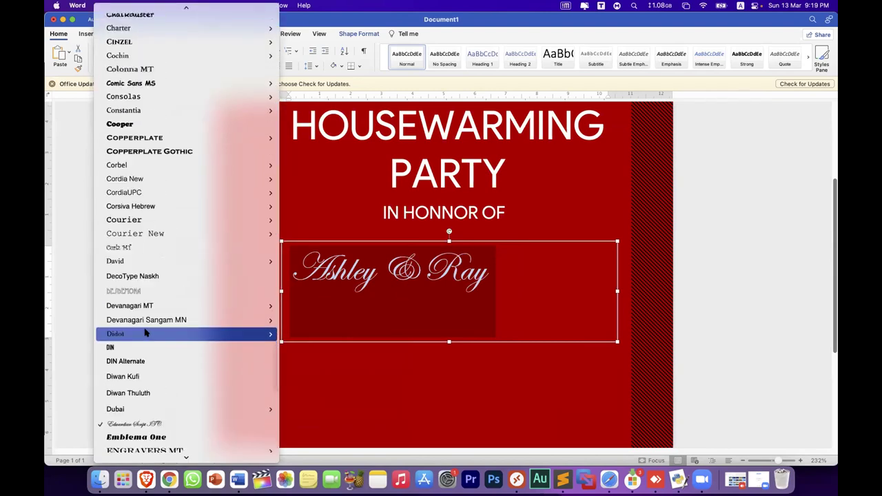
pyautogui.scroll(-5, 144, 333)
pyautogui.scroll(-5, 145, 333)
pyautogui.scroll(-3, 145, 332)
pyautogui.scroll(-5, 144, 332)
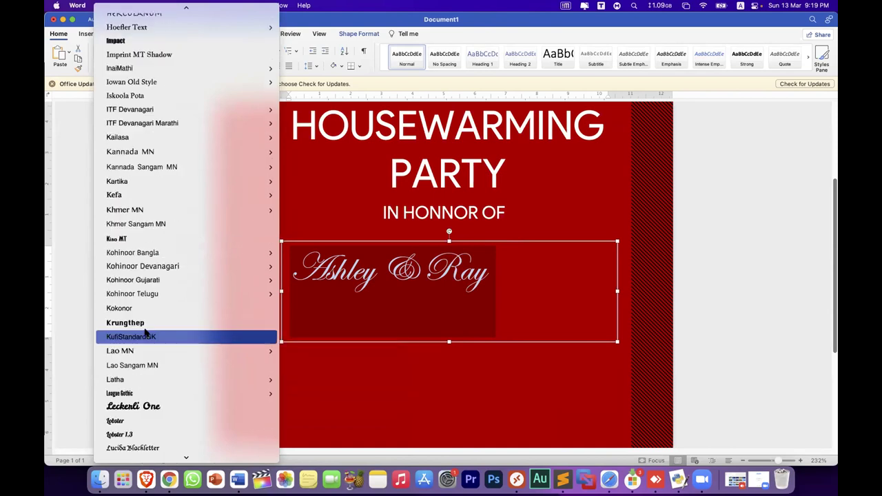
pyautogui.scroll(-5, 144, 332)
pyautogui.scroll(-1, 145, 333)
pyautogui.scroll(-1, 145, 332)
pyautogui.scroll(-5, 145, 332)
pyautogui.scroll(-5, 145, 332)
pyautogui.scroll(-3, 145, 332)
pyautogui.scroll(-4, 144, 332)
pyautogui.scroll(-8, 145, 333)
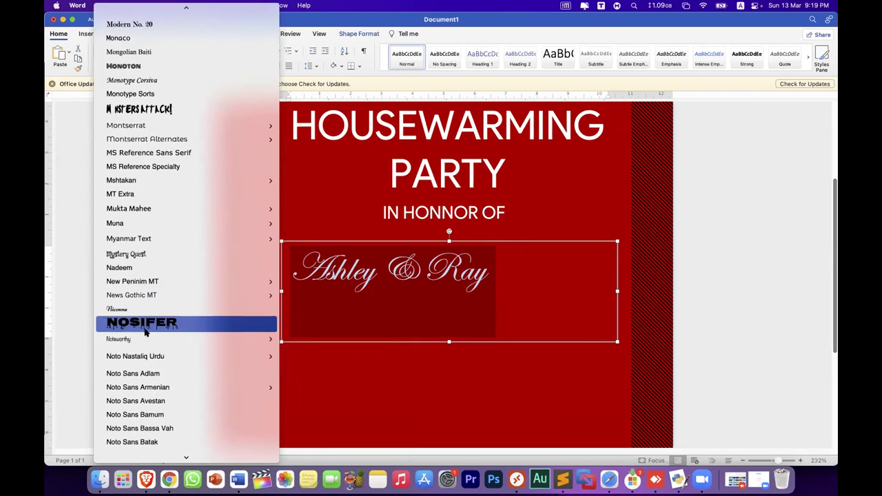
pyautogui.scroll(-1, 144, 333)
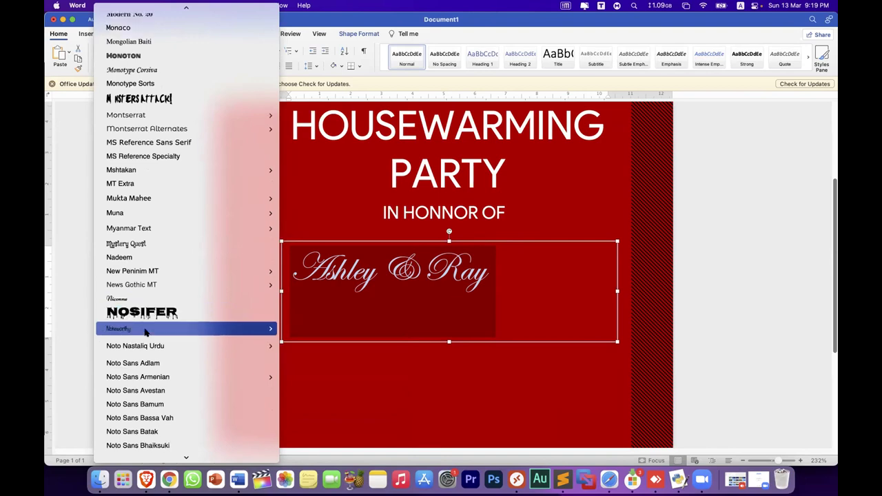
pyautogui.scroll(-1, 145, 333)
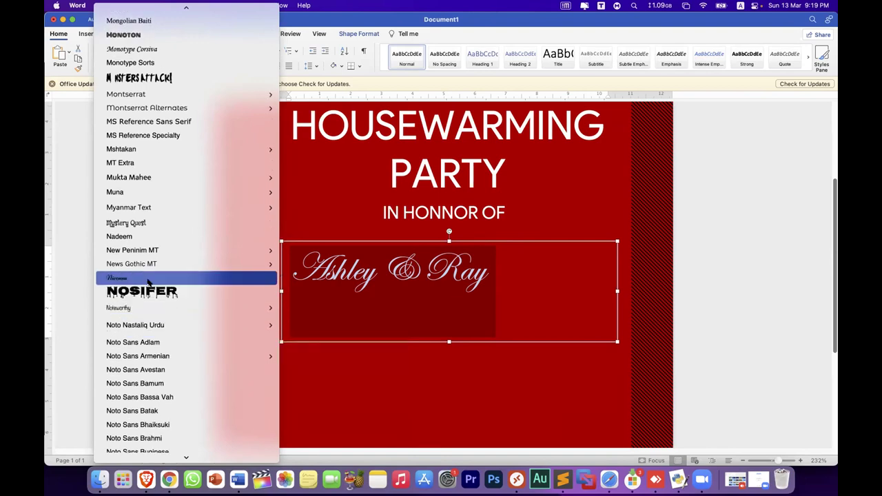
pyautogui.click(146, 280)
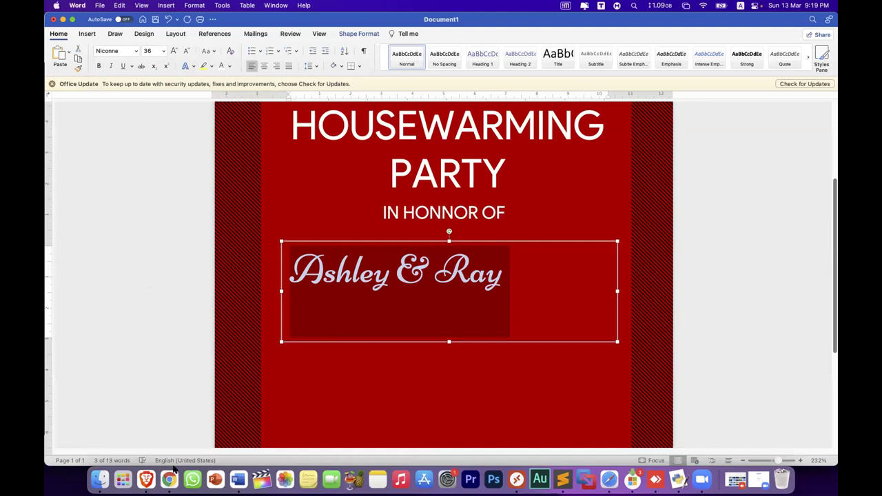
pyautogui.click(152, 474)
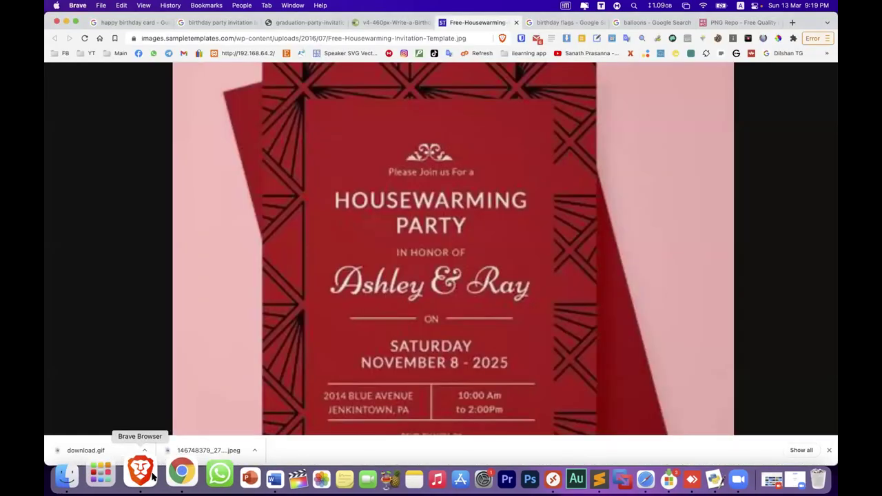
pyautogui.click(235, 471)
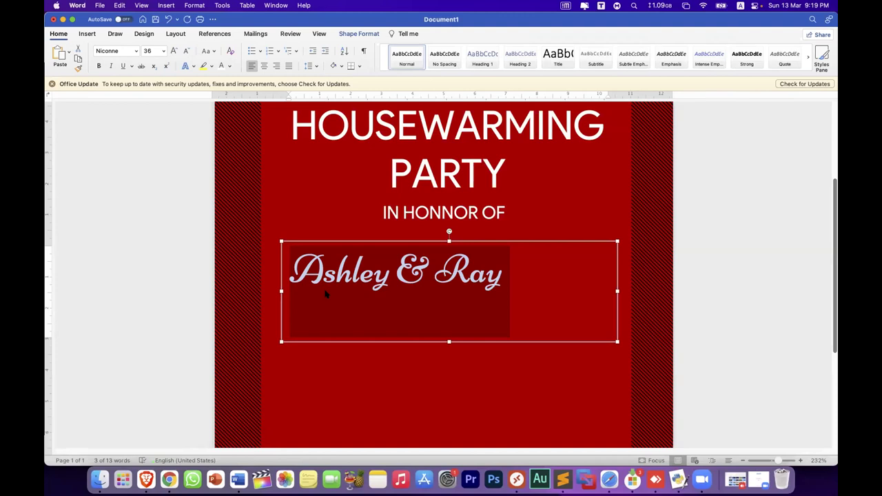
# Center the Ashley & Ray names and set them to 48 pt
pyautogui.click(333, 341)
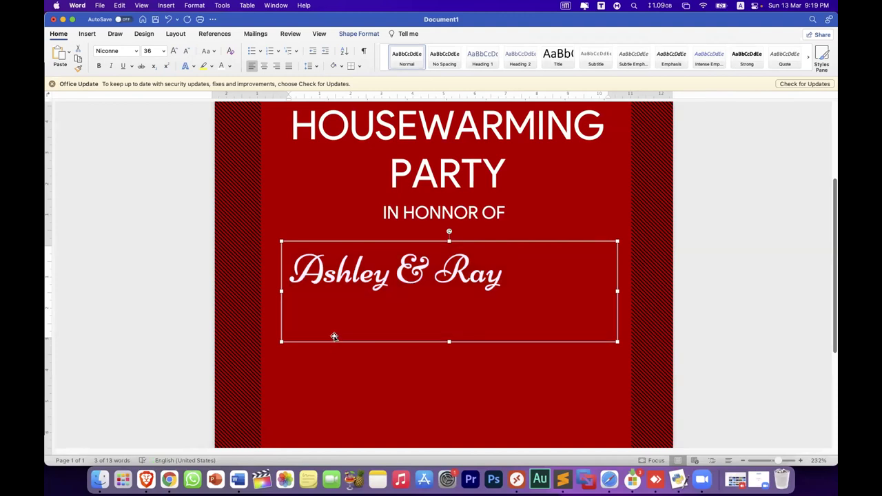
pyautogui.click(264, 66)
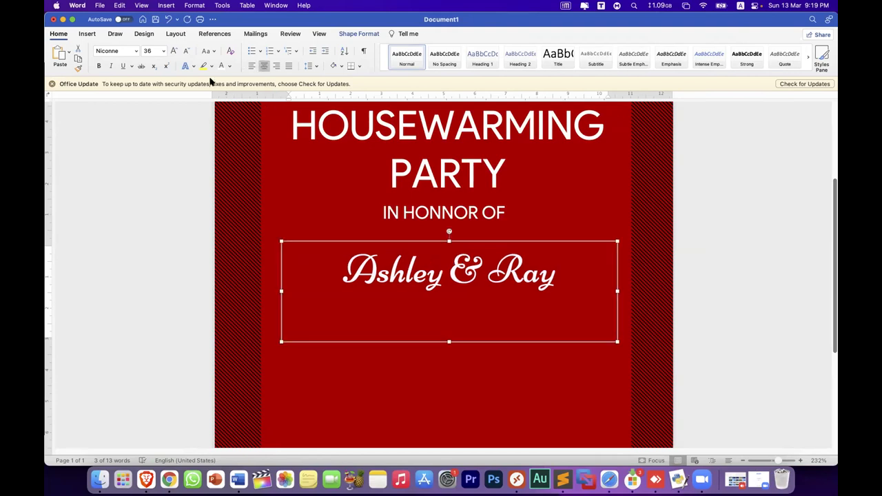
pyautogui.click(175, 52)
pyautogui.click(175, 53)
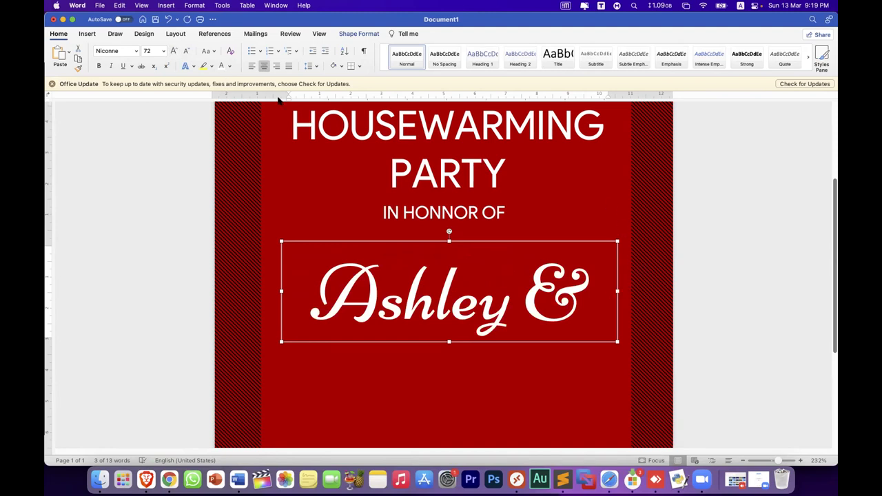
pyautogui.click(188, 51)
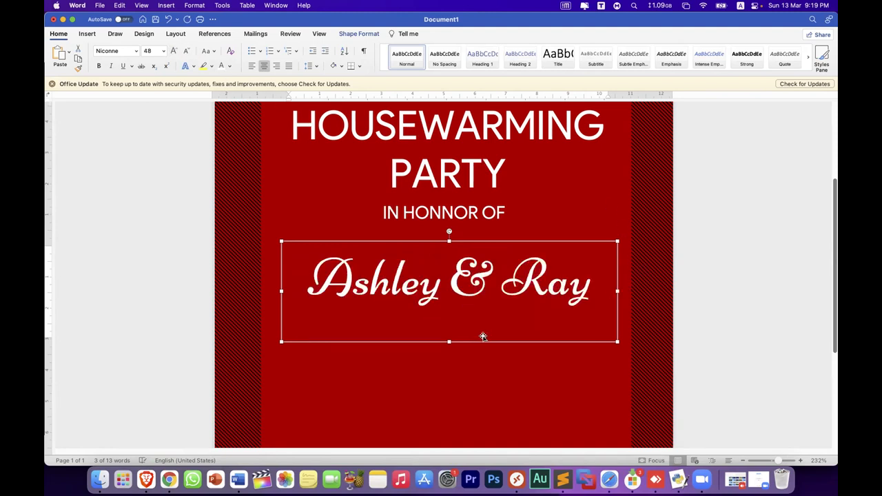
# Nudge the names box slightly up, check the reference, and zoom out to view the page
pyautogui.moveTo(483, 342); pyautogui.dragTo(483, 332)
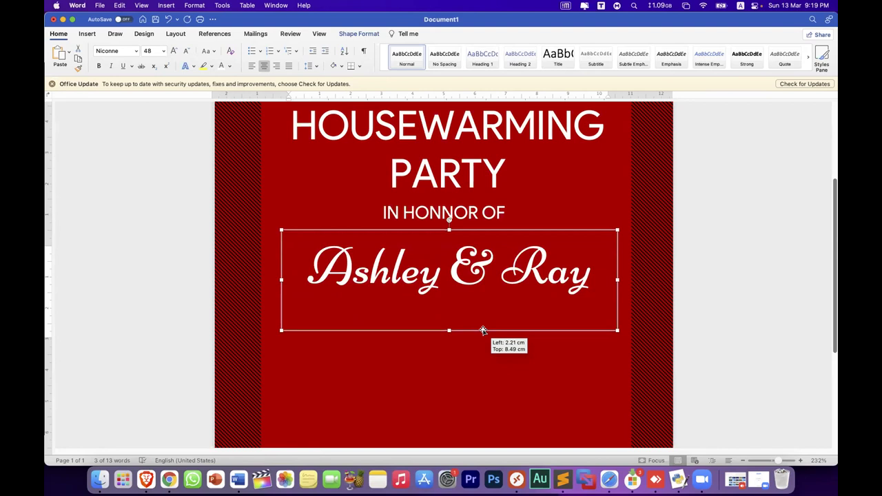
pyautogui.click(145, 479)
pyautogui.scroll(-2, 486, 308)
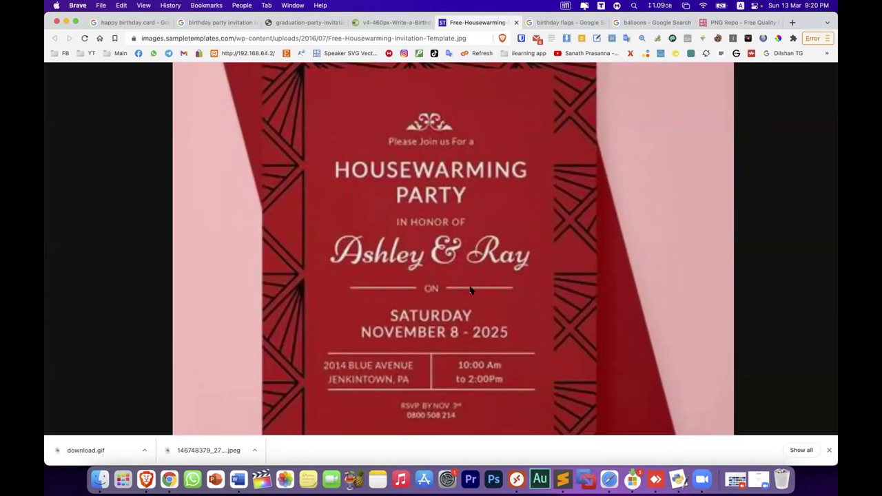
pyautogui.click(246, 475)
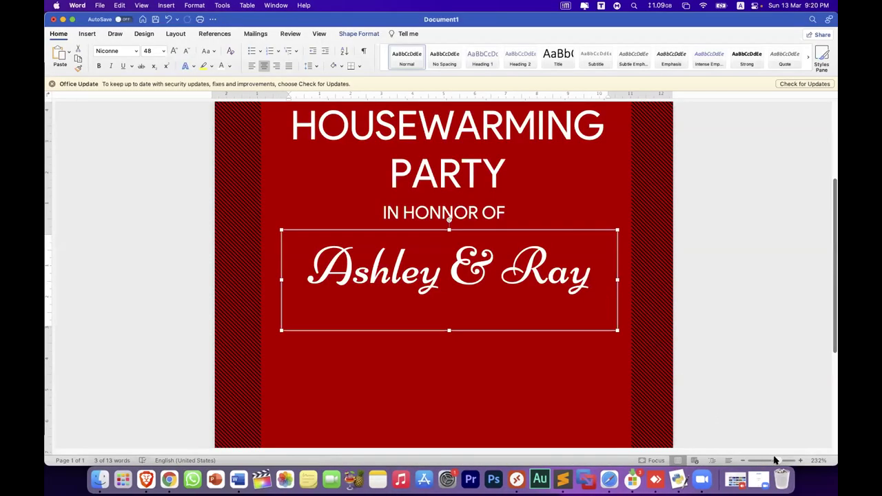
pyautogui.moveTo(775, 461); pyautogui.dragTo(770, 460)
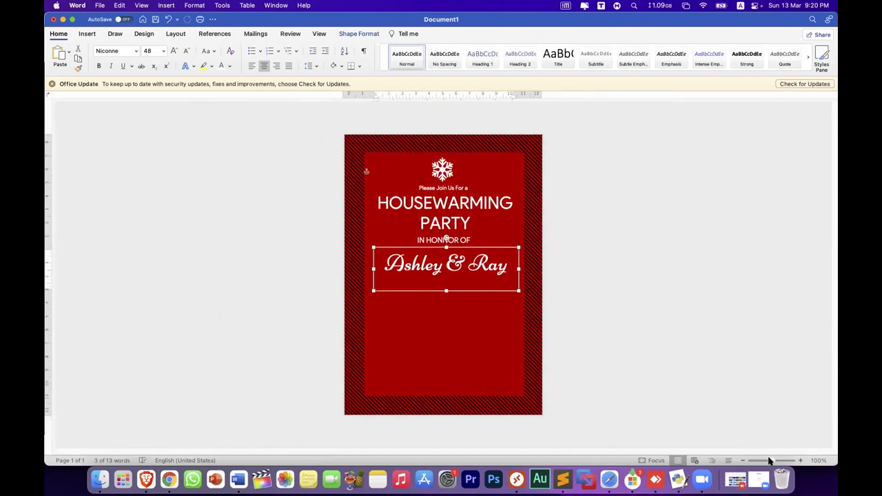
# Select the Ashley & Ray box and compare the layout with the reference invitation
pyautogui.click(661, 259)
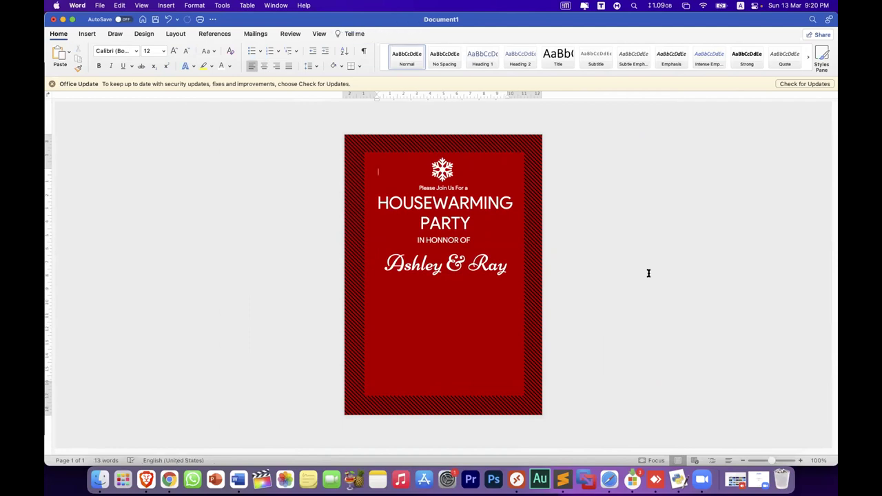
pyautogui.click(458, 272)
pyautogui.click(138, 470)
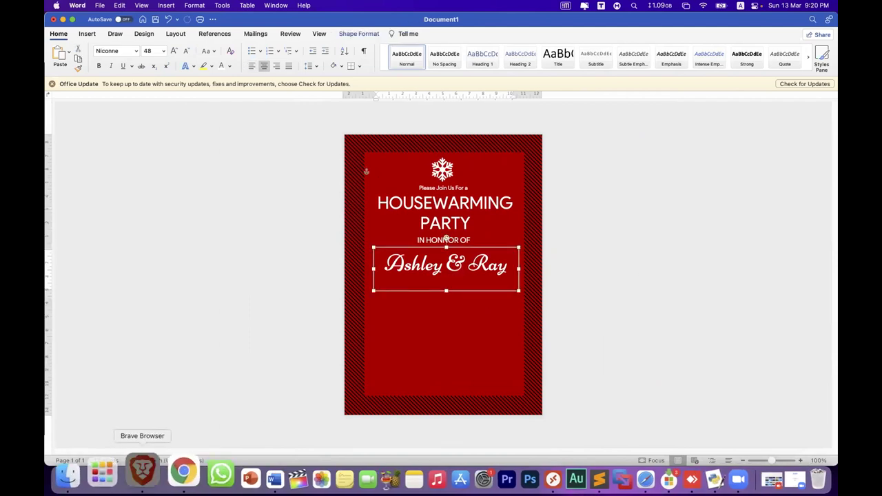
pyautogui.scroll(-5, 461, 297)
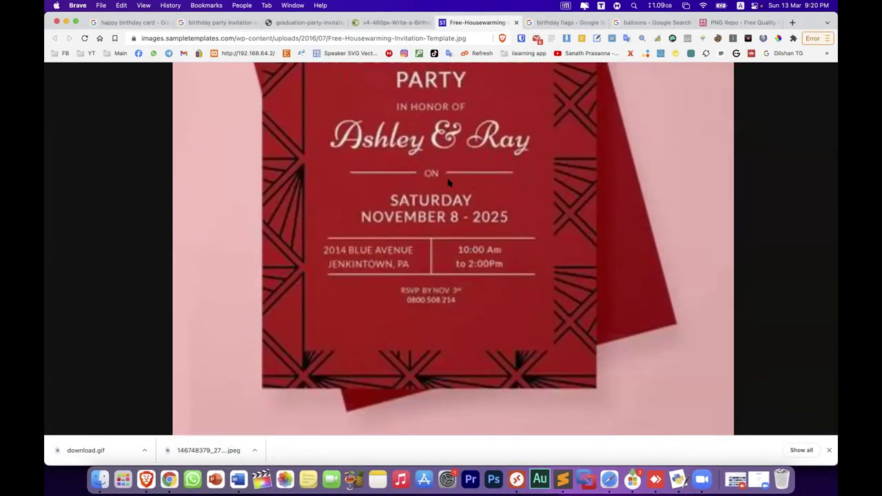
pyautogui.scroll(3, 475, 170)
pyautogui.scroll(3, 443, 148)
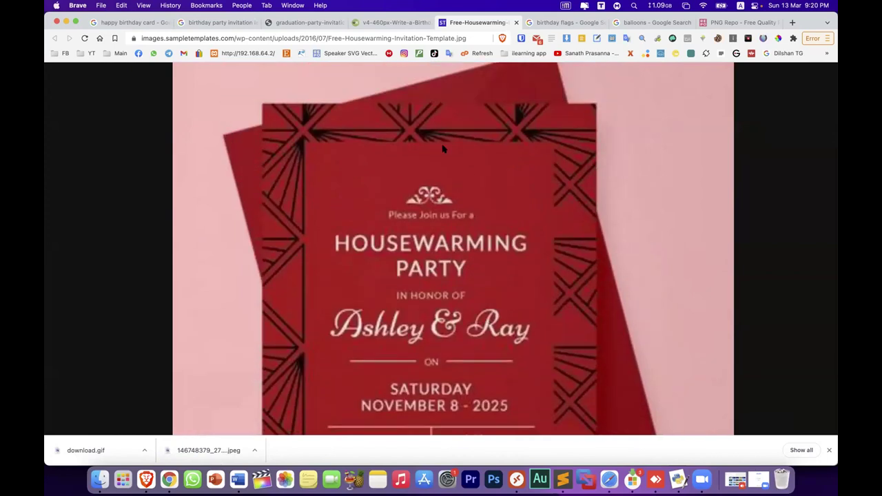
pyautogui.click(236, 477)
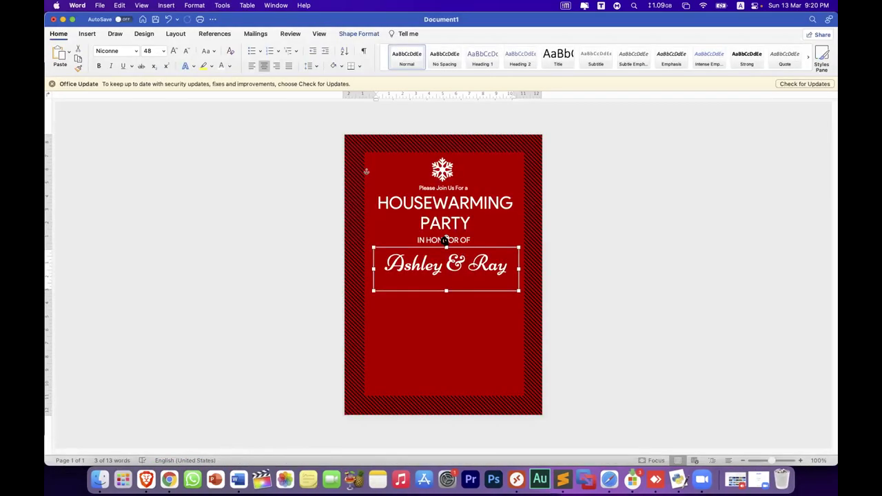
# Add the IN HONNOR OF, title, Please Join Us and snowflake items to the selection and drag everything down
pyautogui.keyDown('shift'); pyautogui.click(461, 241); pyautogui.keyUp('shift')
pyautogui.keyDown('shift'); pyautogui.click(461, 224); pyautogui.keyUp('shift')
pyautogui.keyDown('shift'); pyautogui.click(458, 187); pyautogui.keyUp('shift')
pyautogui.keyDown('shift'); pyautogui.click(442, 166); pyautogui.keyUp('shift')
pyautogui.moveTo(443, 165); pyautogui.dragTo(443, 191)
pyautogui.click(279, 215)
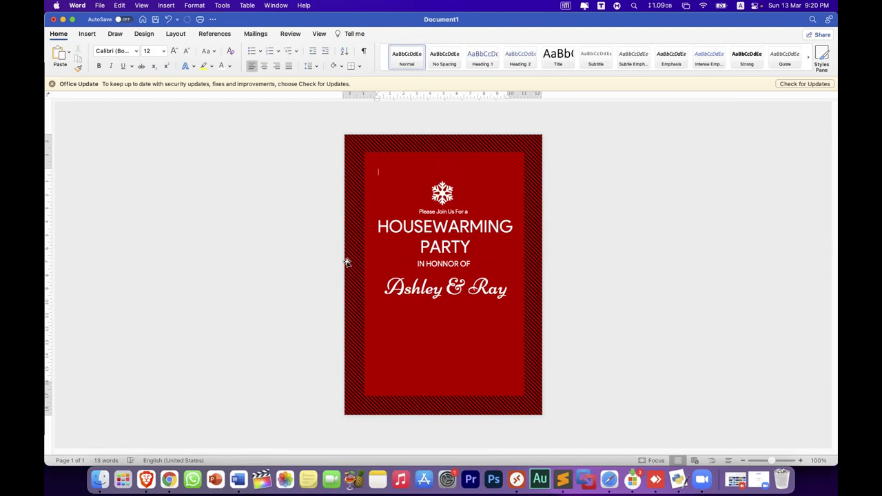
# Draw a trial line under the names, then delete it
pyautogui.click(88, 34)
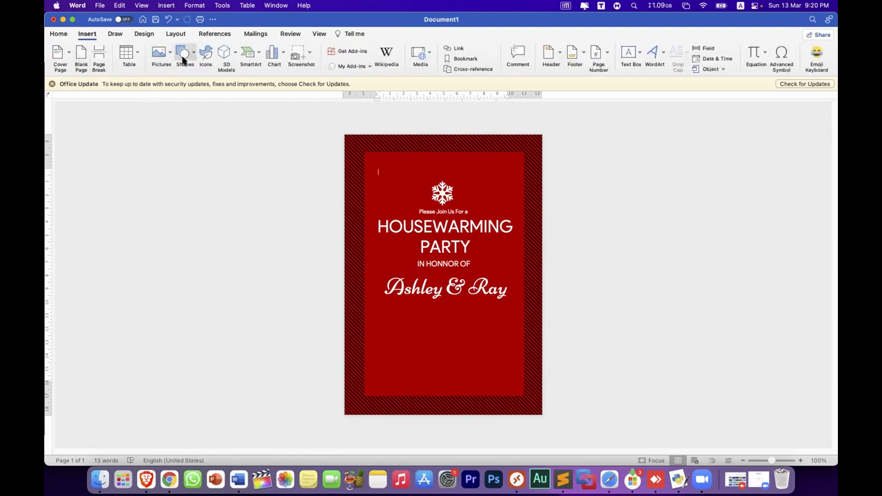
pyautogui.click(184, 54)
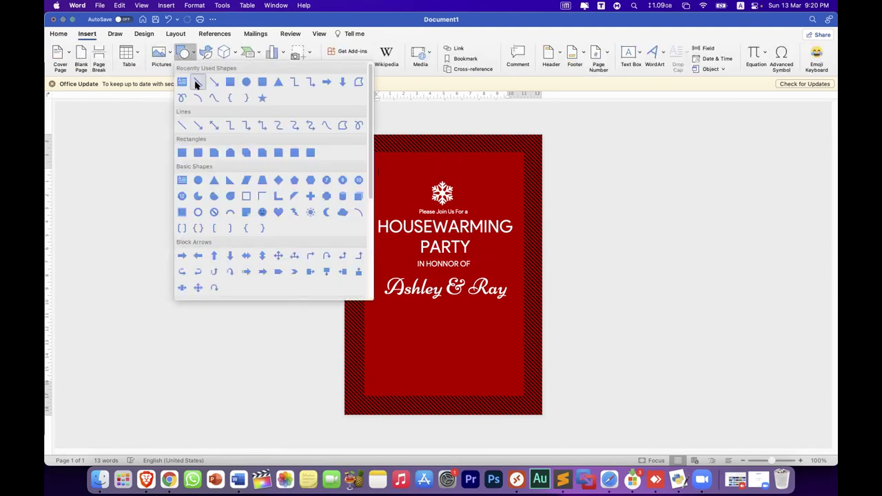
pyautogui.click(198, 82)
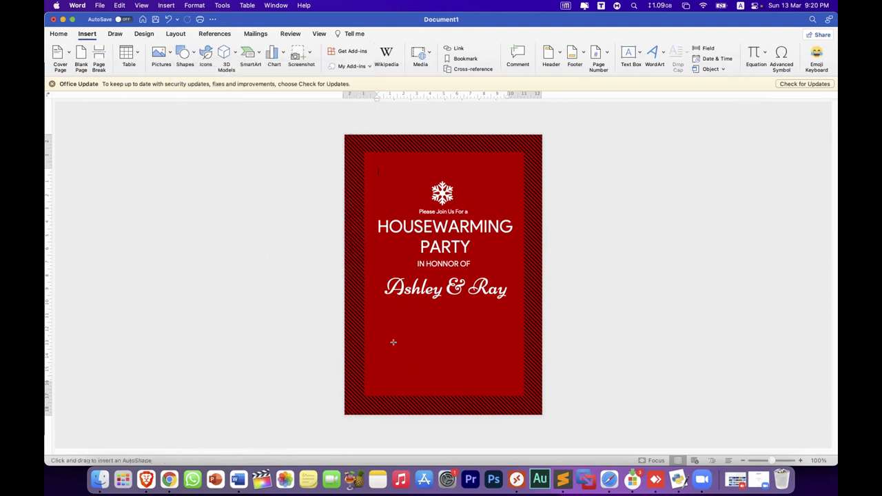
pyautogui.moveTo(379, 321); pyautogui.dragTo(505, 321)
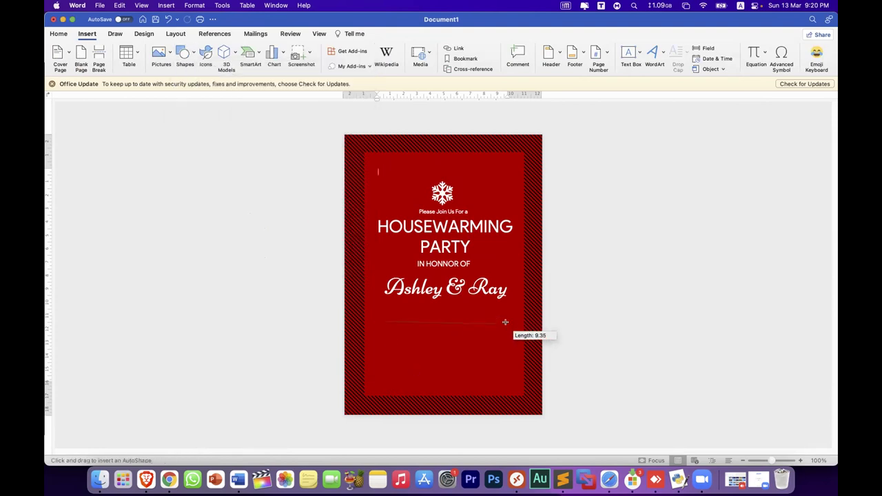
pyautogui.press('Delete')
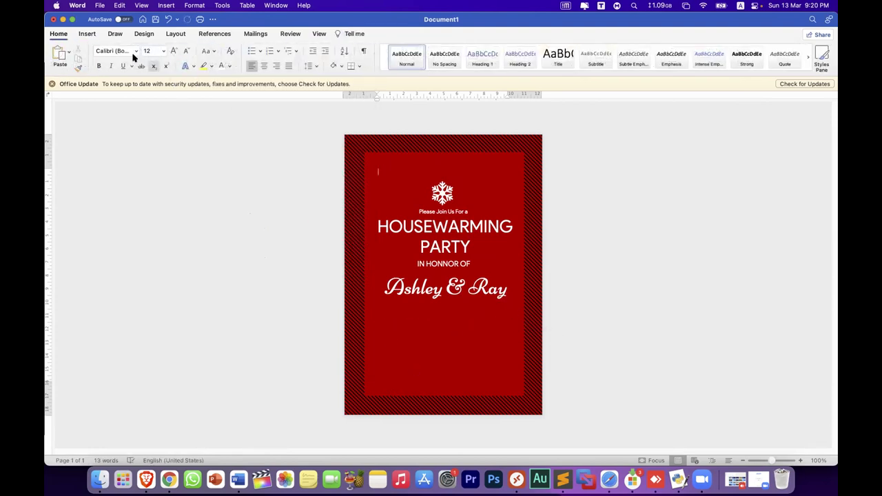
# Draw a horizontal divider line beneath the Ashley & Ray names
pyautogui.click(87, 33)
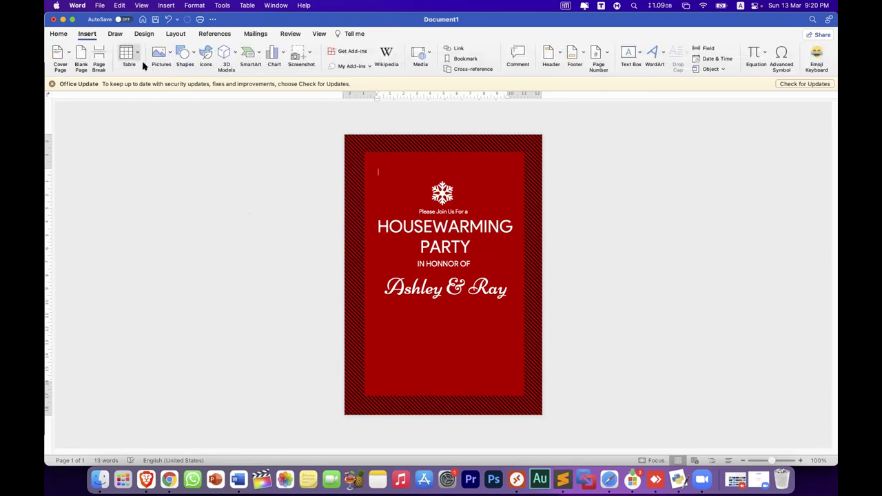
pyautogui.click(193, 57)
pyautogui.click(230, 82)
pyautogui.moveTo(375, 312); pyautogui.dragTo(525, 320)
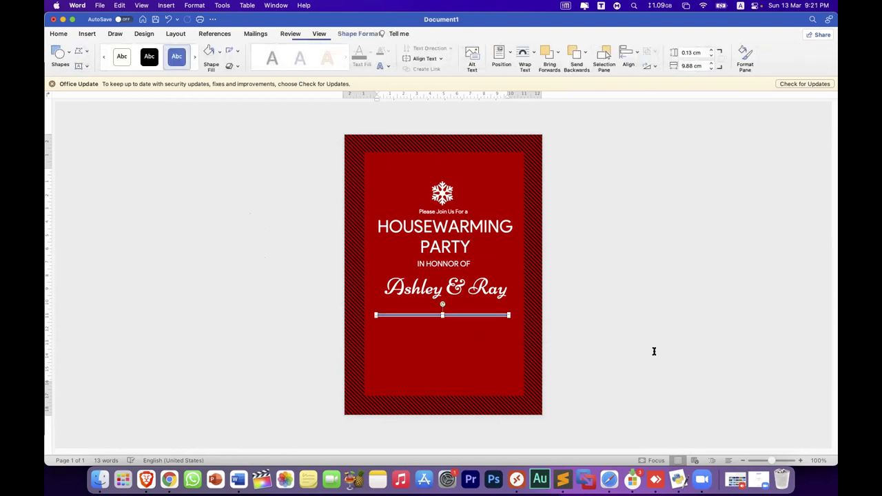
pyautogui.moveTo(771, 462); pyautogui.dragTo(783, 461)
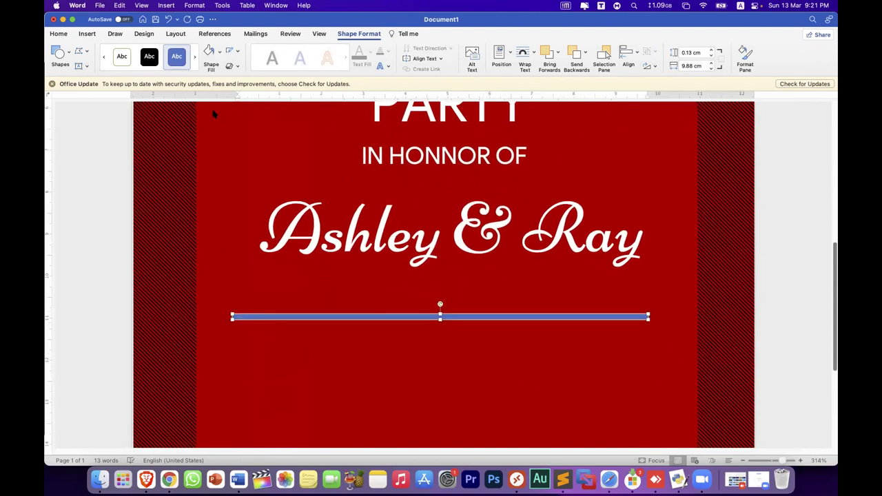
# Make the divider line white with no outline
pyautogui.click(219, 53)
pyautogui.click(209, 96)
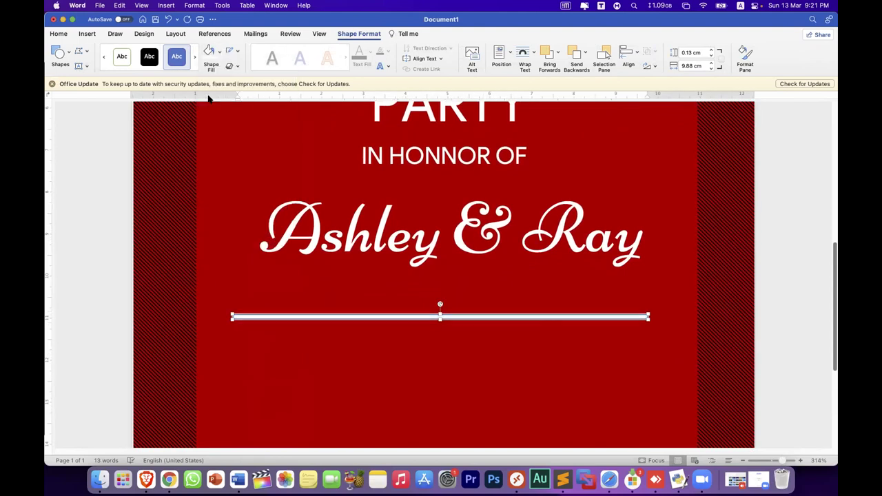
pyautogui.click(237, 52)
pyautogui.click(238, 67)
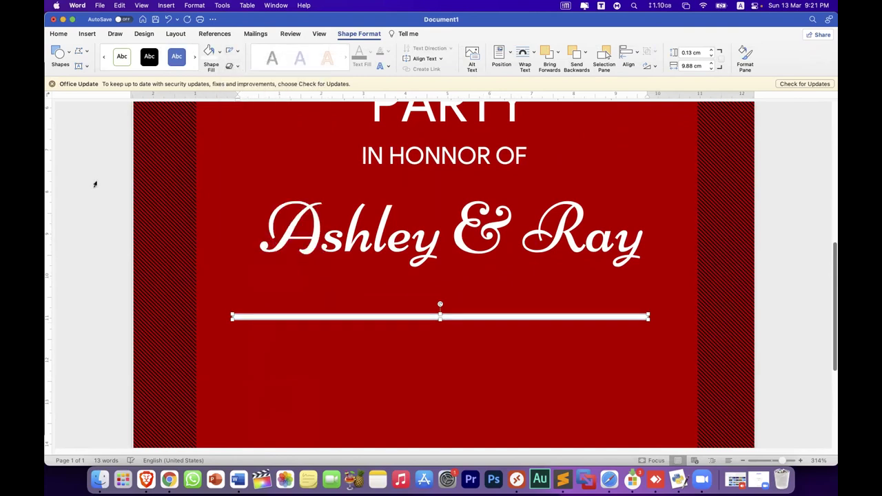
pyautogui.click(95, 183)
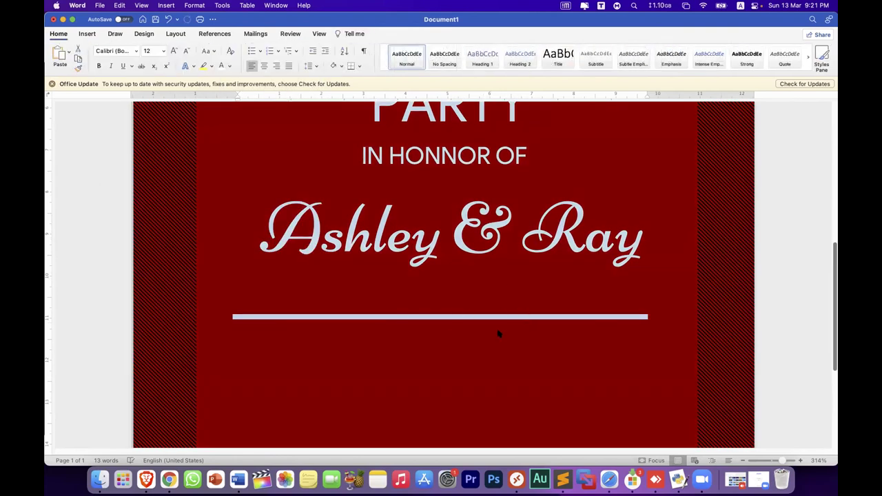
pyautogui.click(428, 331)
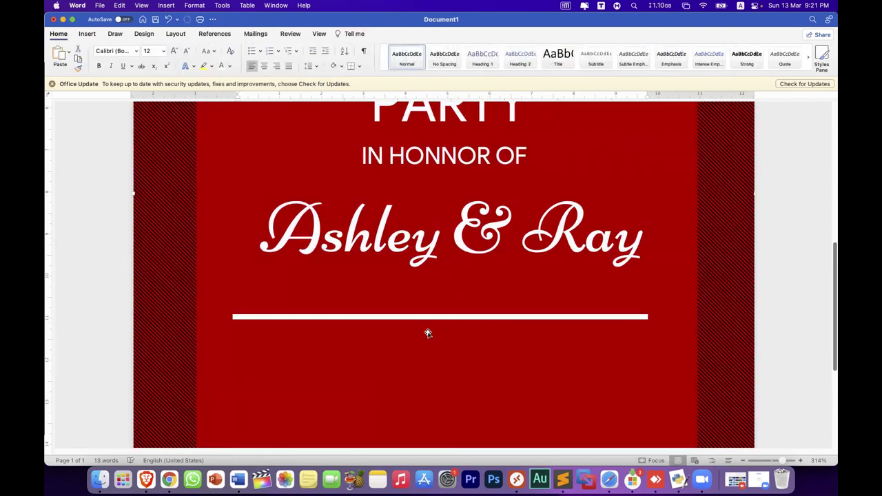
pyautogui.click(87, 34)
# Draw a small horizontal text box on the divider line for the ON label
pyautogui.click(627, 52)
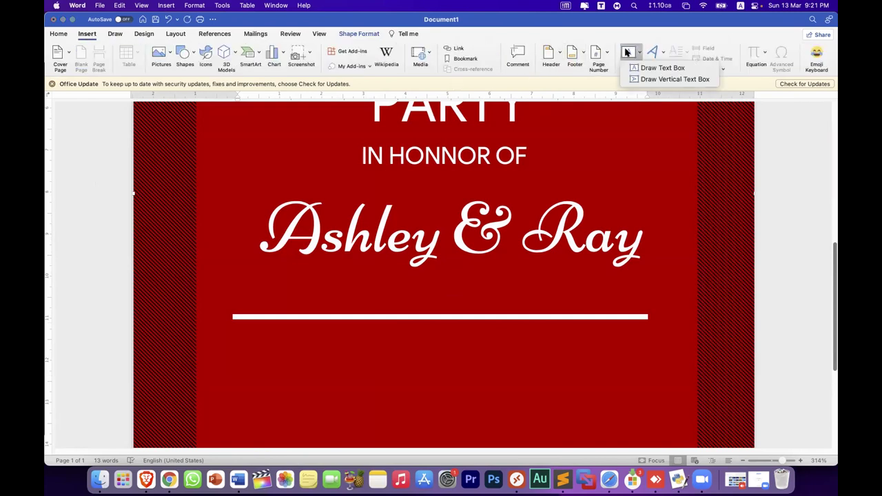
pyautogui.click(634, 68)
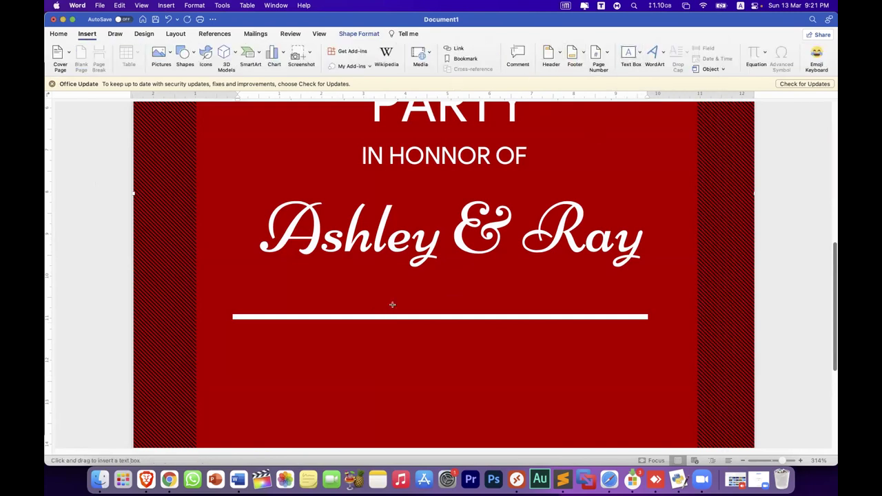
pyautogui.moveTo(395, 309); pyautogui.dragTo(463, 325)
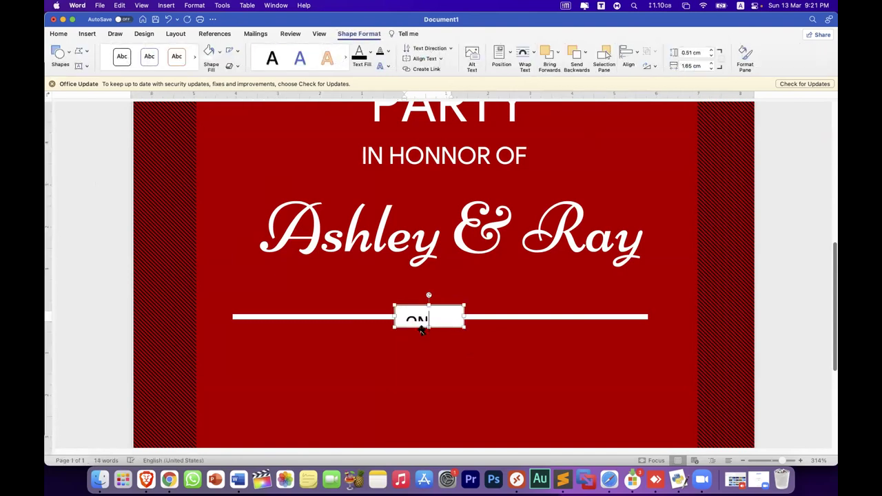
pyautogui.moveTo(427, 328)
pyautogui.mouseDown()
pyautogui.moveTo(415, 338)
pyautogui.moveTo(428, 334)
pyautogui.mouseUp()
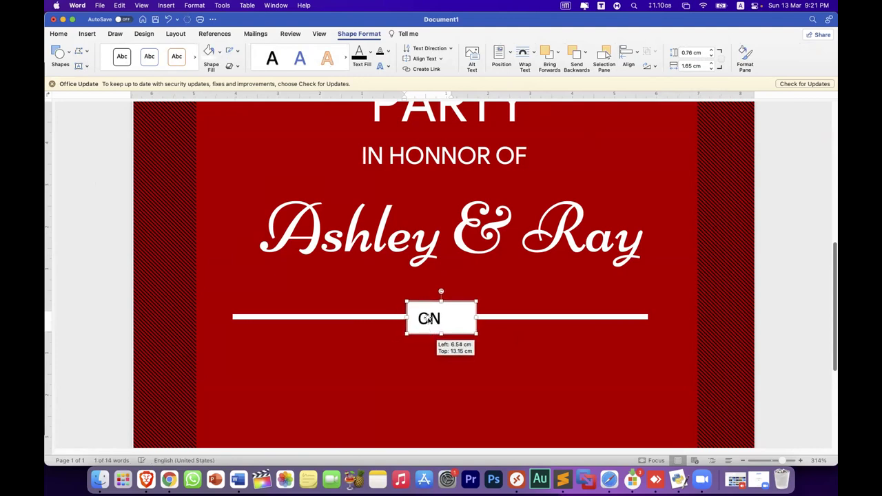
# Set the ON text slightly larger in Product Sans, centred, and move the box to the line's middle
pyautogui.click(60, 34)
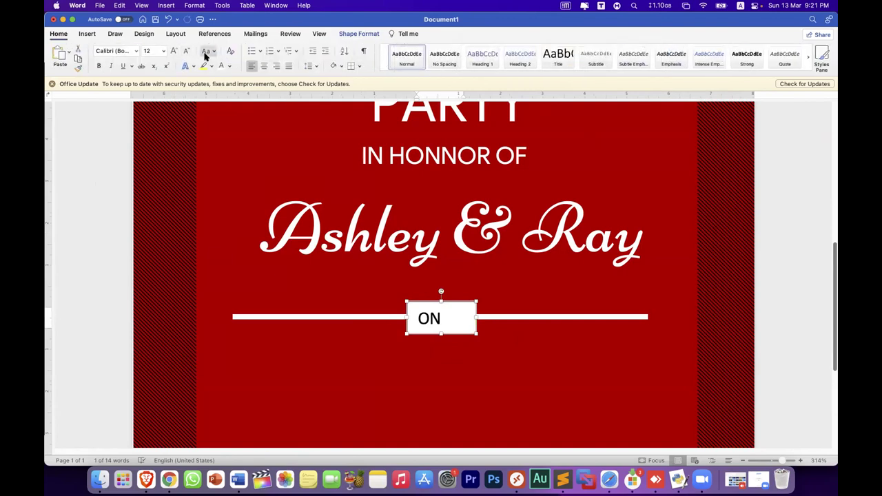
pyautogui.click(175, 52)
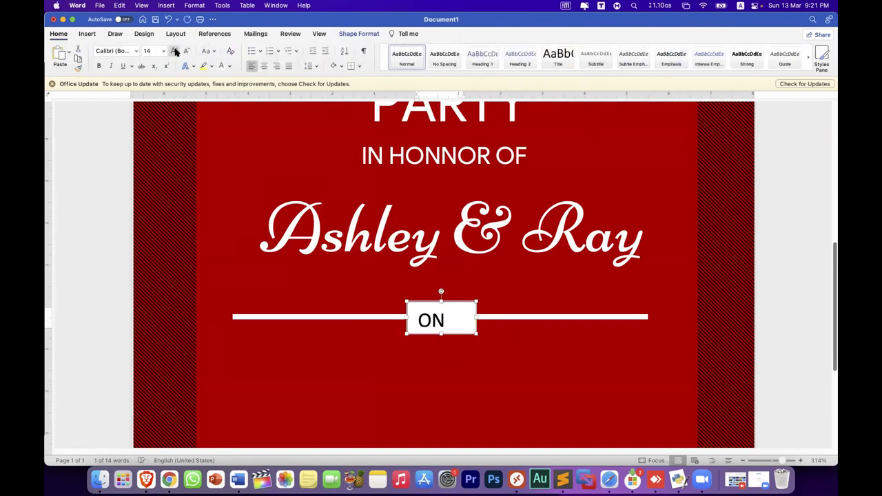
pyautogui.click(136, 51)
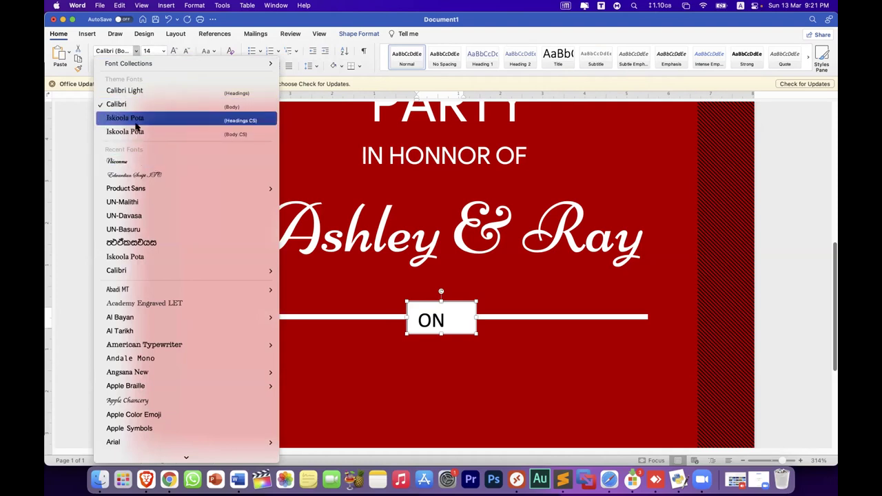
pyautogui.click(137, 188)
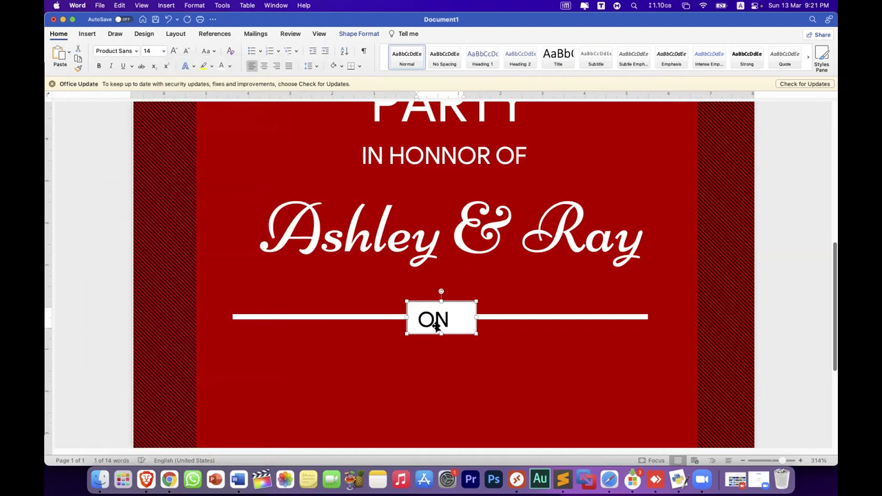
pyautogui.moveTo(431, 333); pyautogui.dragTo(435, 329)
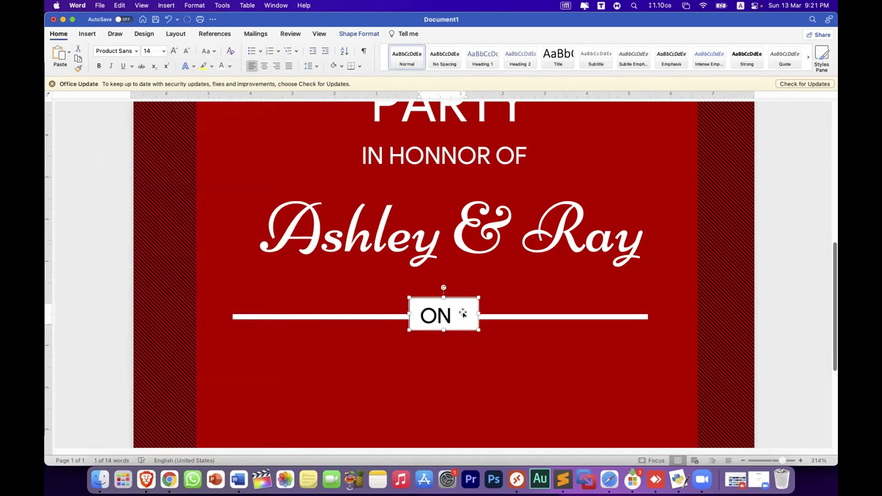
pyautogui.click(264, 66)
pyautogui.moveTo(453, 330); pyautogui.dragTo(441, 330)
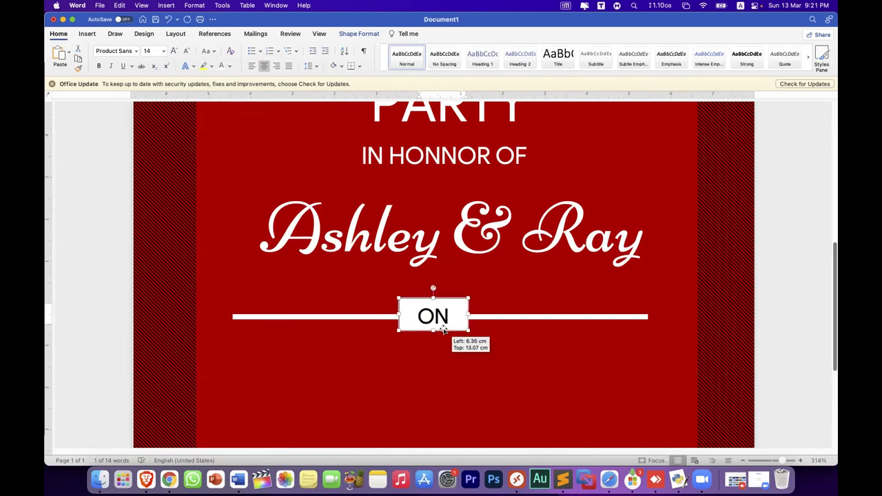
# Remove the ON box's outline and fill it with dark red
pyautogui.click(359, 34)
pyautogui.click(236, 50)
pyautogui.click(240, 69)
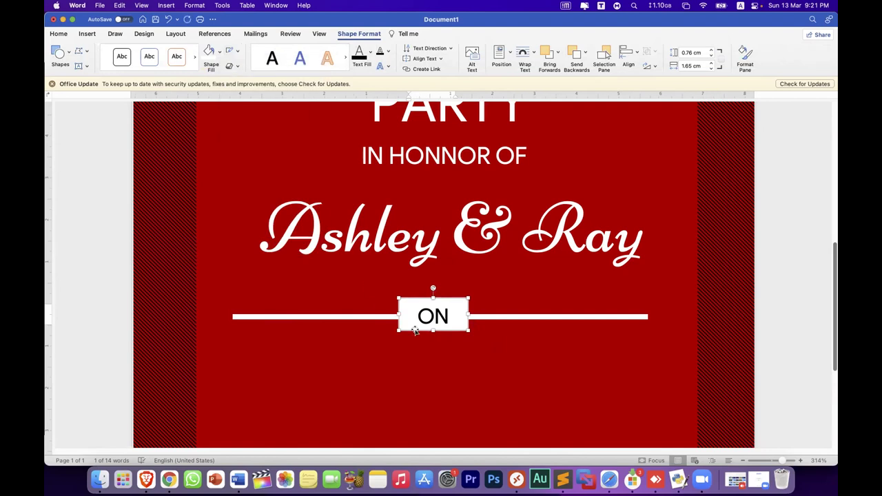
pyautogui.moveTo(415, 333); pyautogui.dragTo(416, 334)
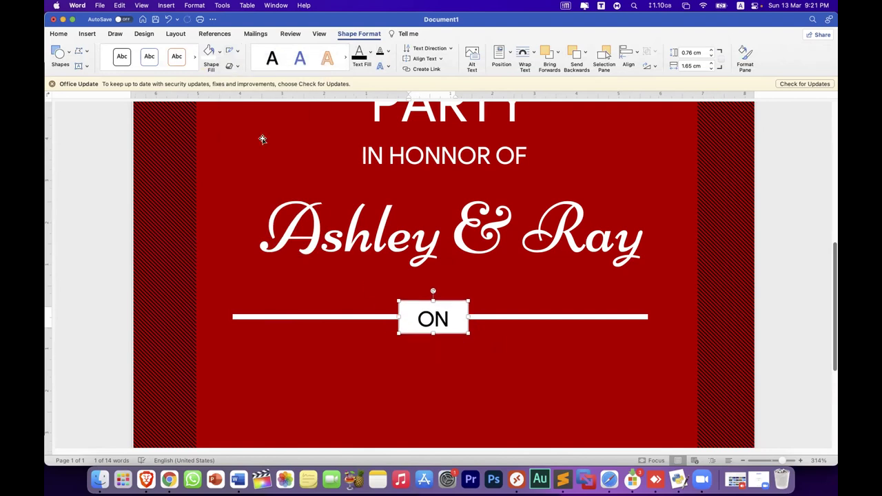
pyautogui.click(220, 52)
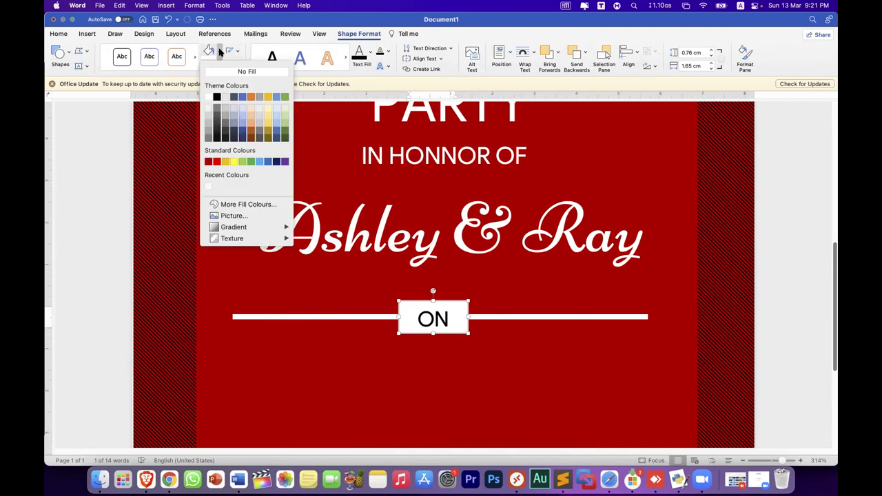
pyautogui.click(208, 161)
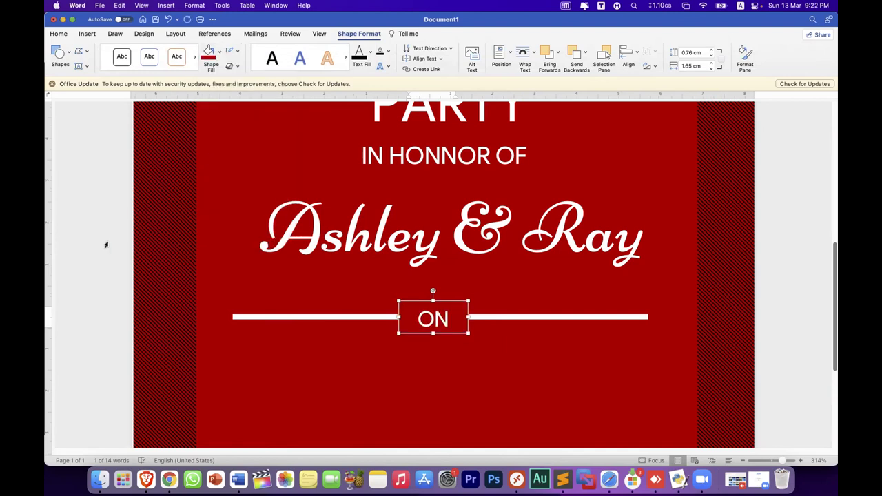
pyautogui.click(106, 244)
# Shift the ON box slightly right and zoom out to view the whole invitation
pyautogui.scroll(5, 769, 281)
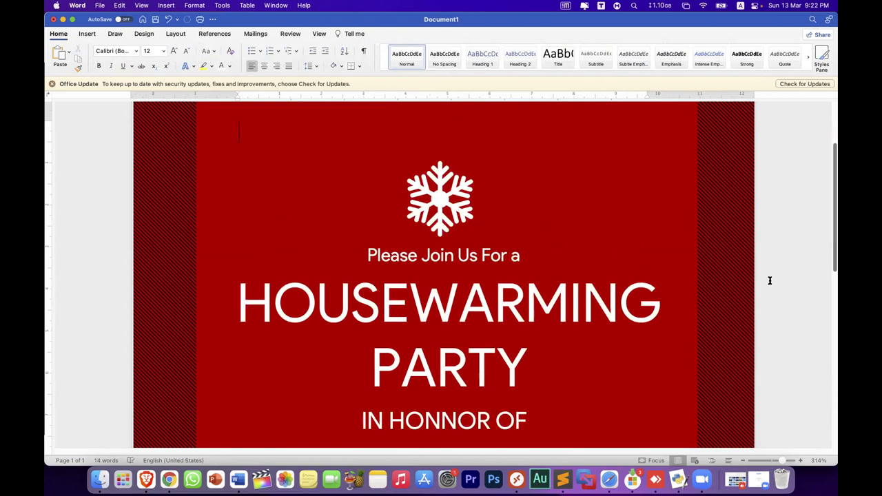
pyautogui.scroll(-5, 701, 317)
pyautogui.scroll(-4, 701, 317)
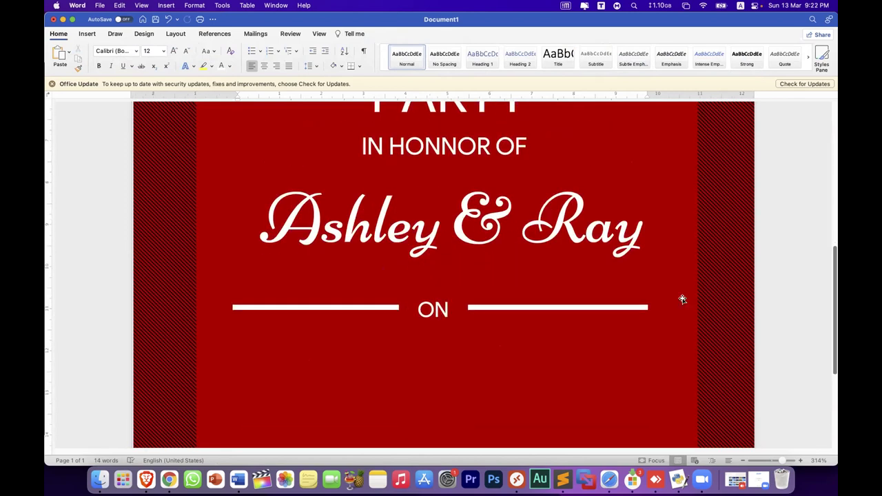
pyautogui.moveTo(445, 314); pyautogui.dragTo(447, 314)
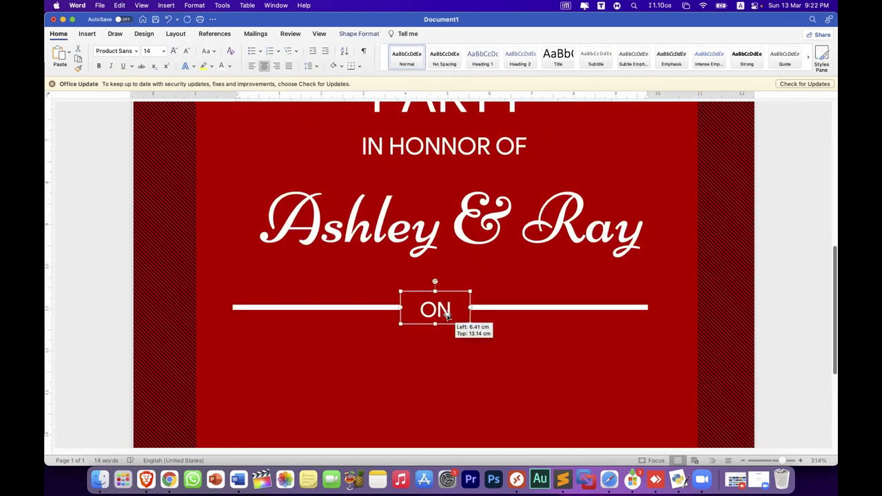
pyautogui.click(807, 301)
pyautogui.scroll(5, 793, 299)
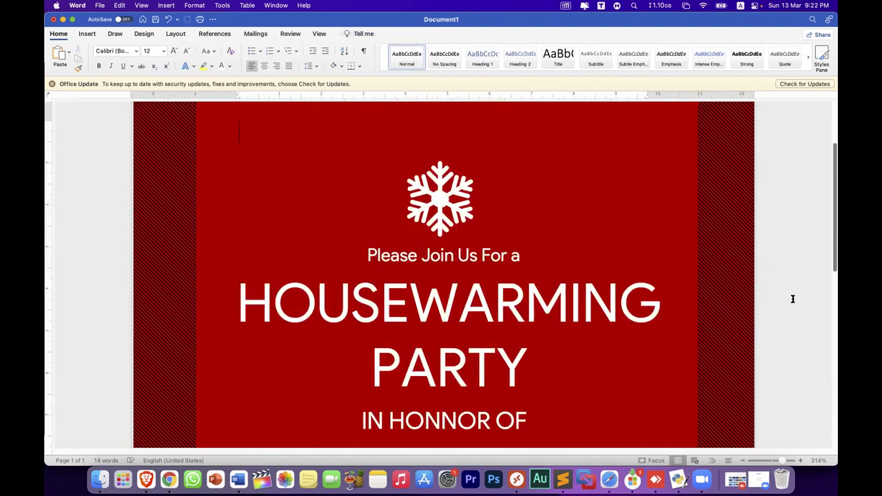
pyautogui.scroll(-4, 776, 302)
pyautogui.scroll(-7, 775, 301)
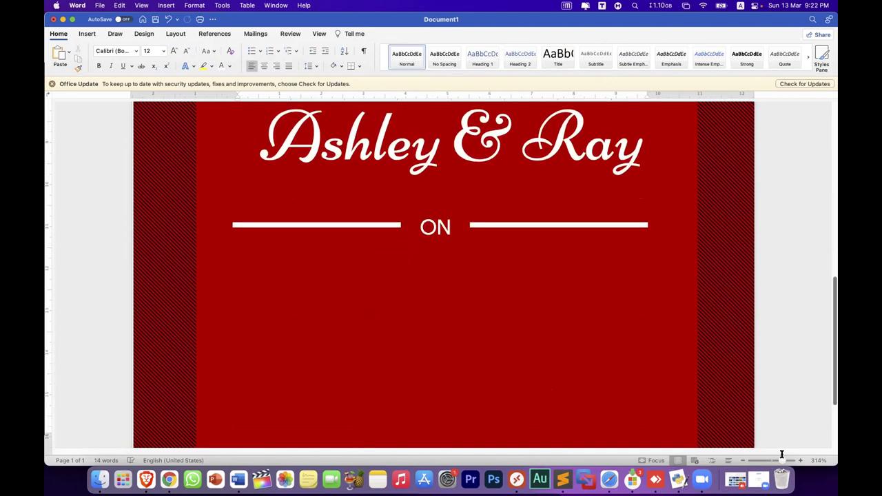
pyautogui.moveTo(782, 460); pyautogui.dragTo(773, 460)
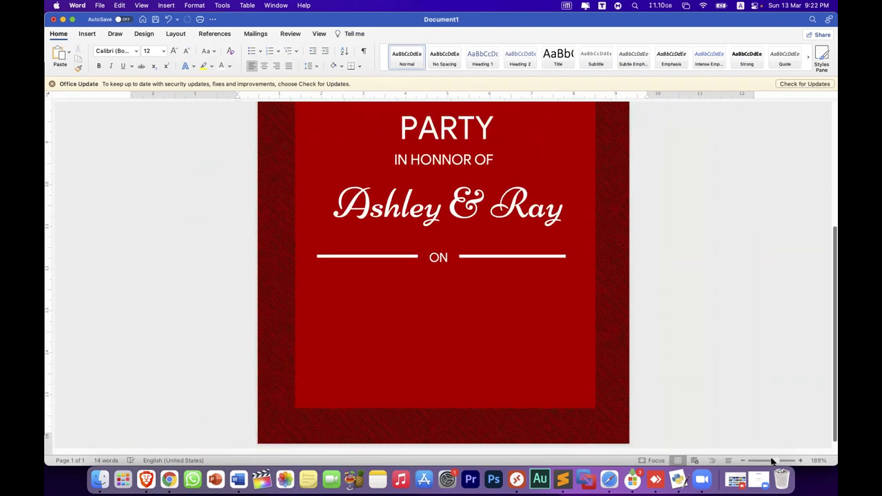
pyautogui.keyDown('ctrl'); pyautogui.scroll(-2, 619, 314); pyautogui.keyUp('ctrl')
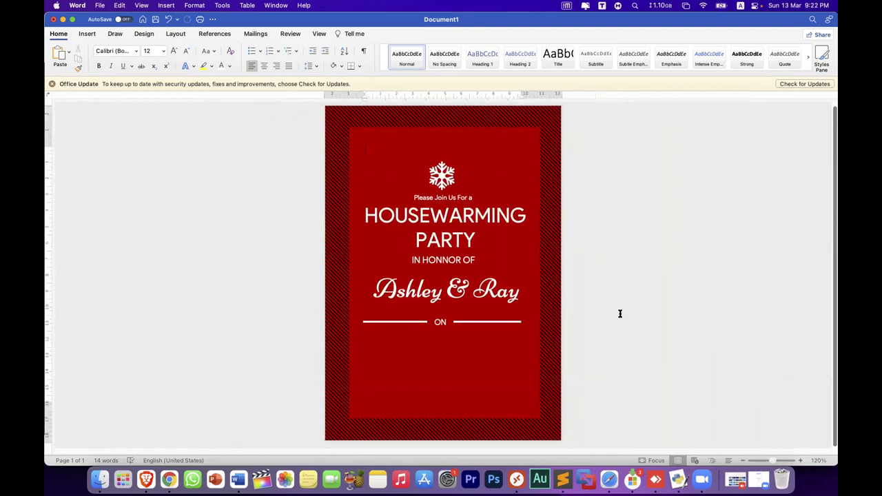
pyautogui.click(146, 476)
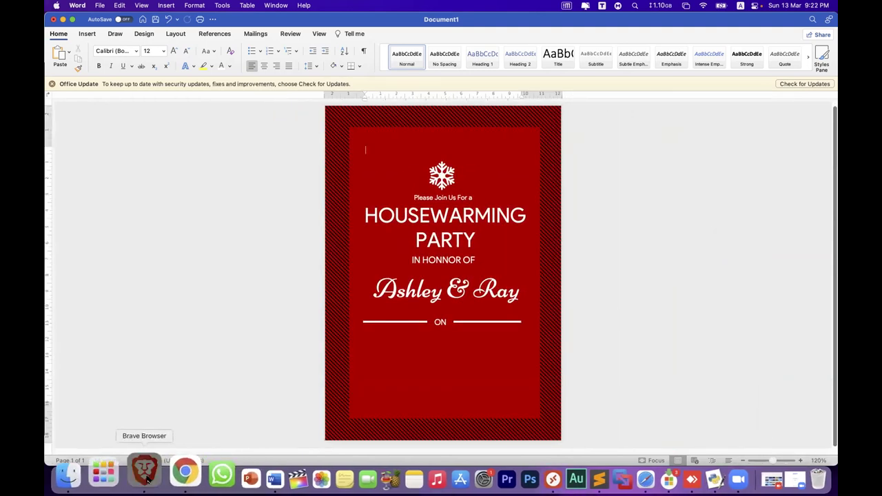
pyautogui.scroll(-10, 494, 276)
pyautogui.scroll(3, 493, 277)
pyautogui.scroll(3, 494, 277)
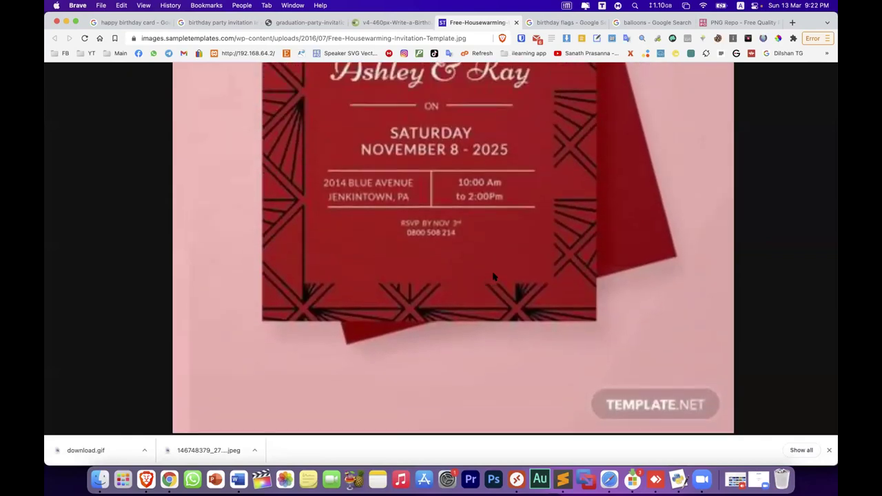
pyautogui.scroll(3, 493, 276)
pyautogui.scroll(-2, 493, 276)
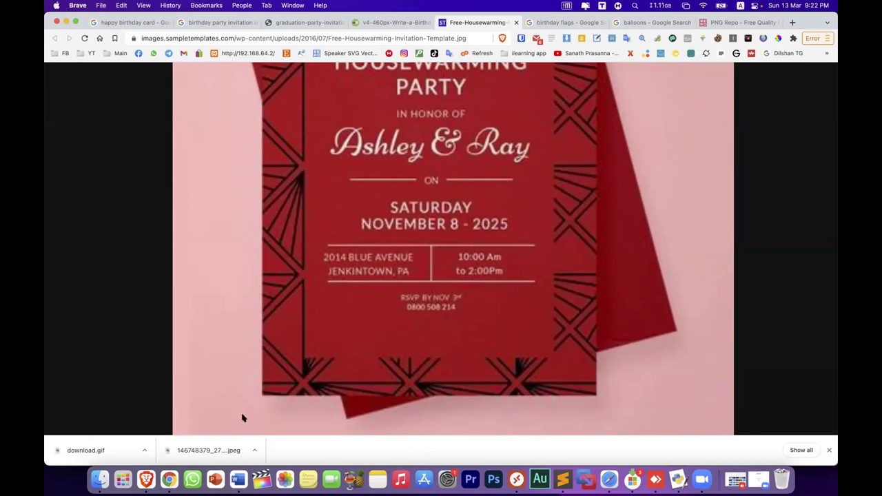
pyautogui.click(235, 475)
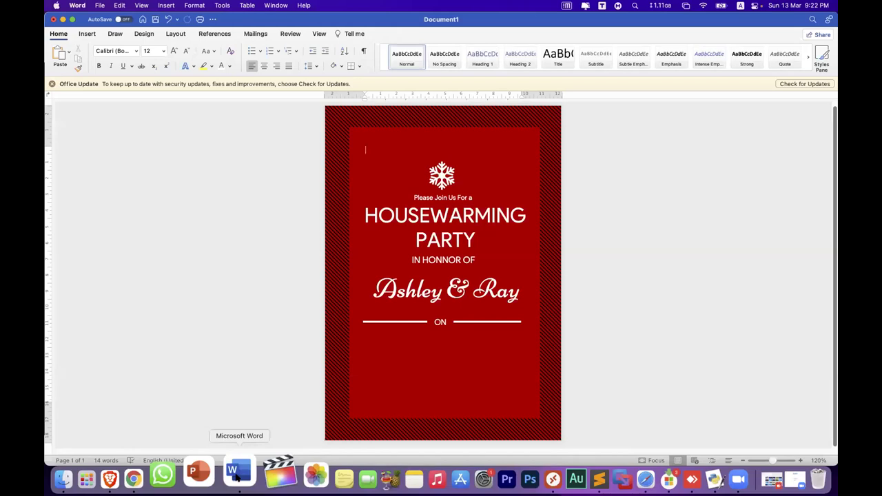
# Copy the title box below the ON divider and replace its text with SATURDAY NOVEMBER 8 - 2025
pyautogui.click(445, 242)
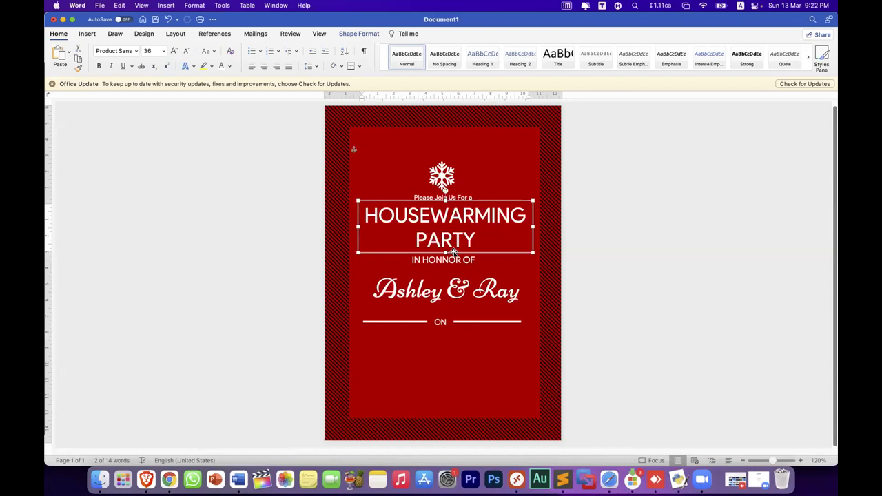
pyautogui.moveTo(453, 252)
pyautogui.mouseDown()
pyautogui.moveTo(477, 258)
pyautogui.moveTo(469, 380)
pyautogui.mouseUp()
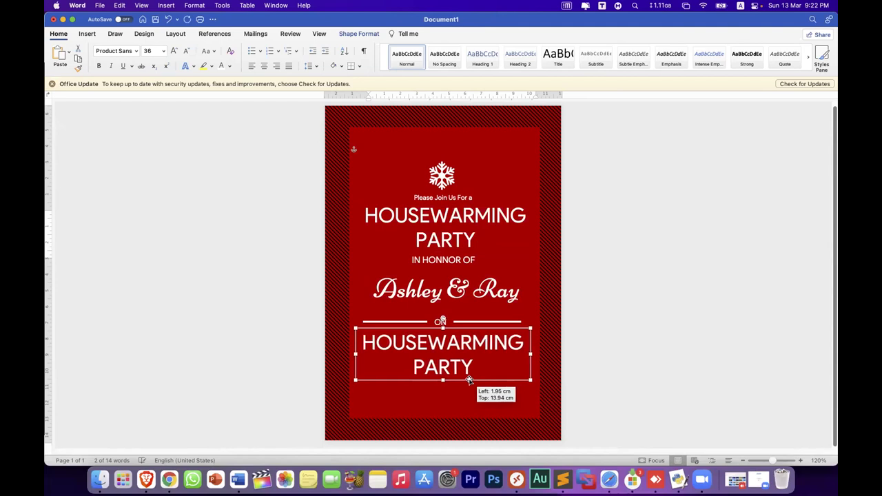
pyautogui.click(460, 361)
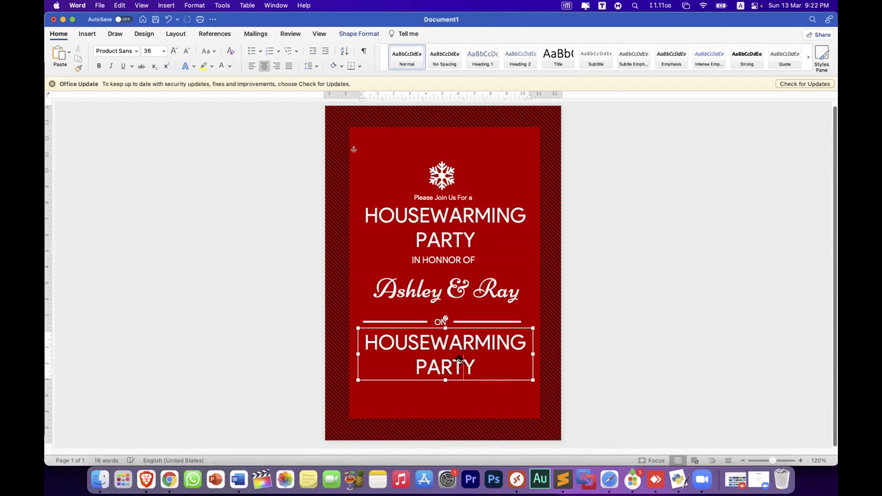
pyautogui.press('super+a')
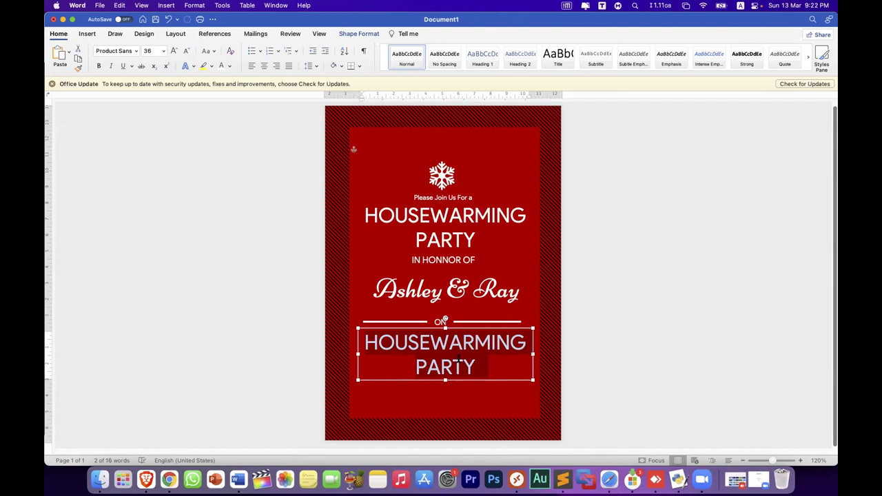
pyautogui.press('BackSpace')
pyautogui.write('SATURDAY')
pyautogui.write('N')
pyautogui.write('OVE')
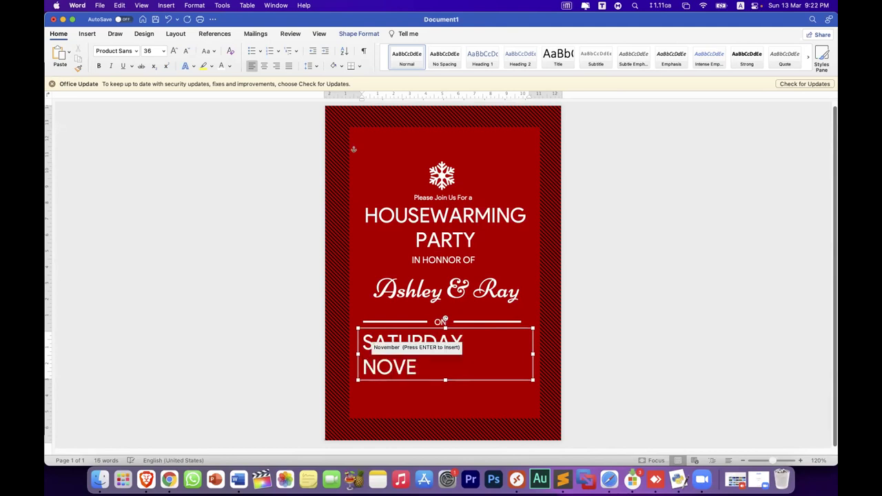
pyautogui.write('MBER')
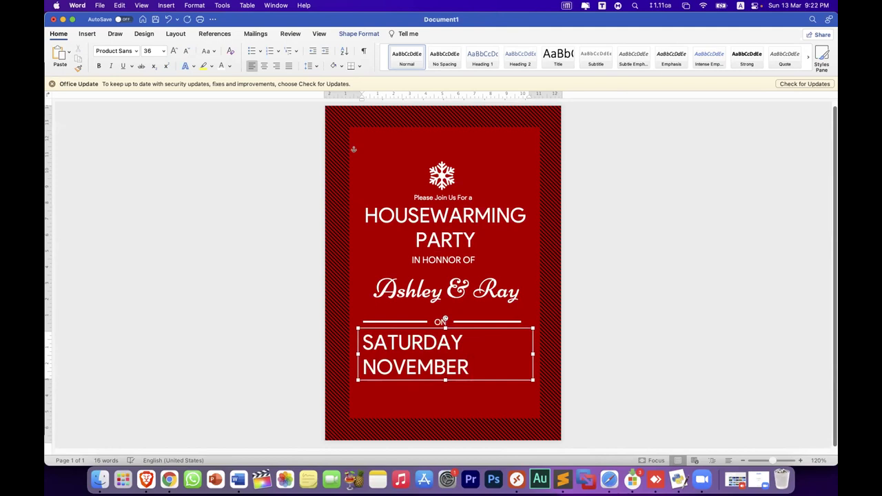
pyautogui.write('8')
pyautogui.write('29')
pyautogui.press('BackSpace')
pyautogui.write('0')
pyautogui.press('BackSpace')
pyautogui.press('BackSpace')
# Set the date text to 28 pt and centre it
pyautogui.press('super+a')
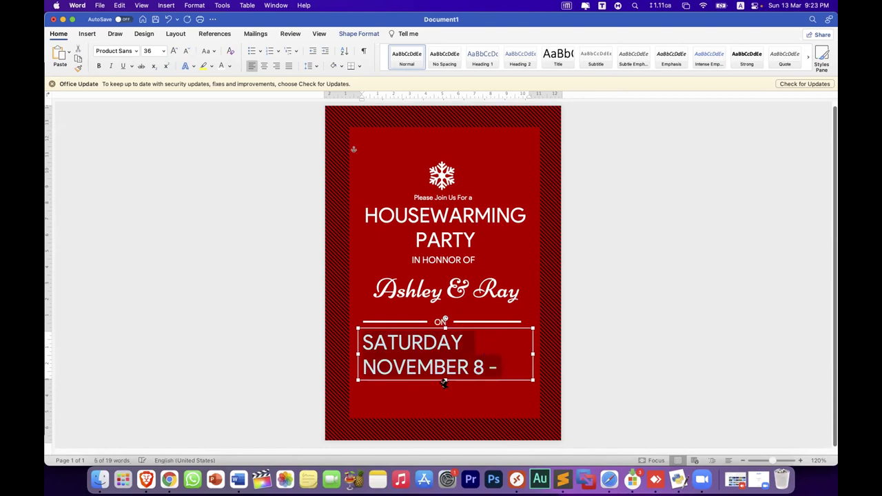
pyautogui.click(186, 51)
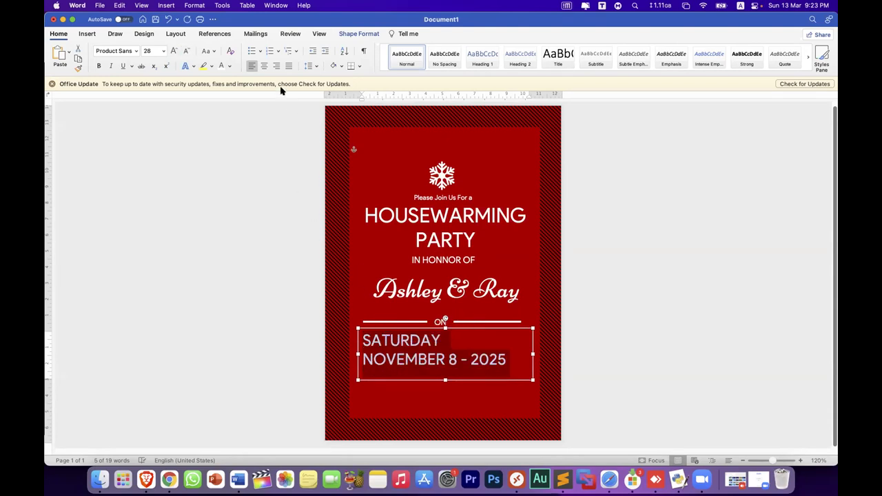
pyautogui.click(265, 69)
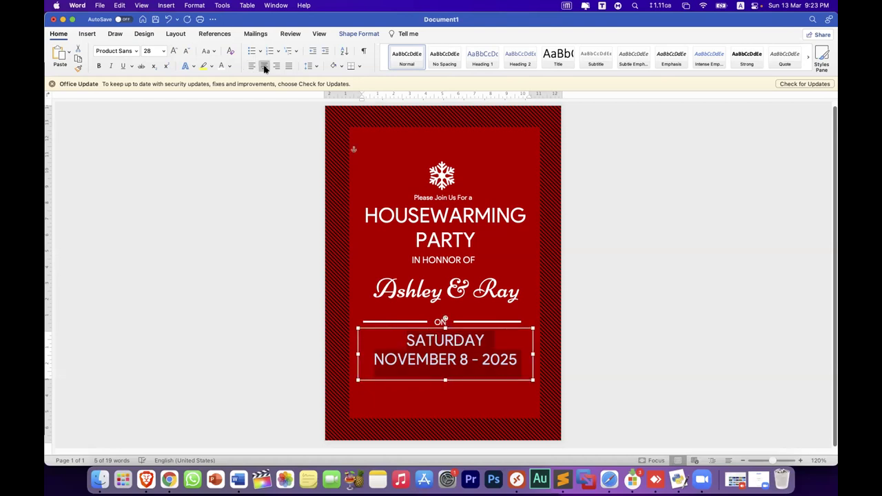
pyautogui.click(597, 336)
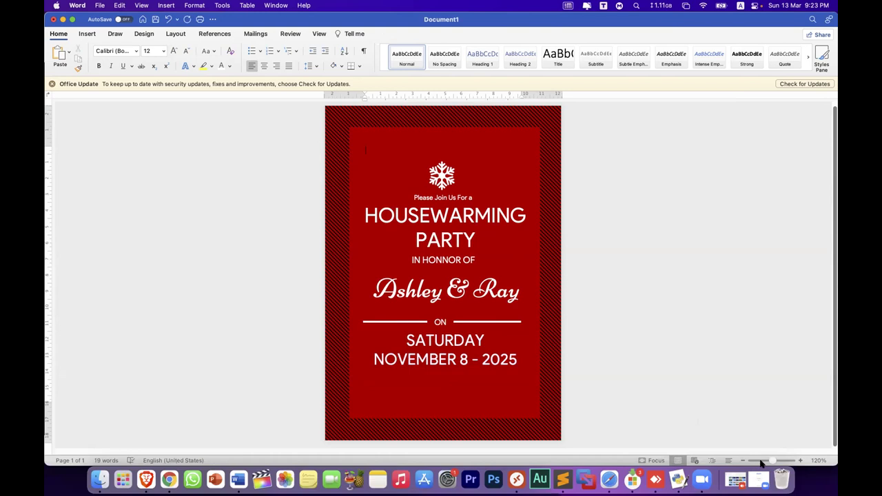
pyautogui.moveTo(771, 462); pyautogui.dragTo(777, 460)
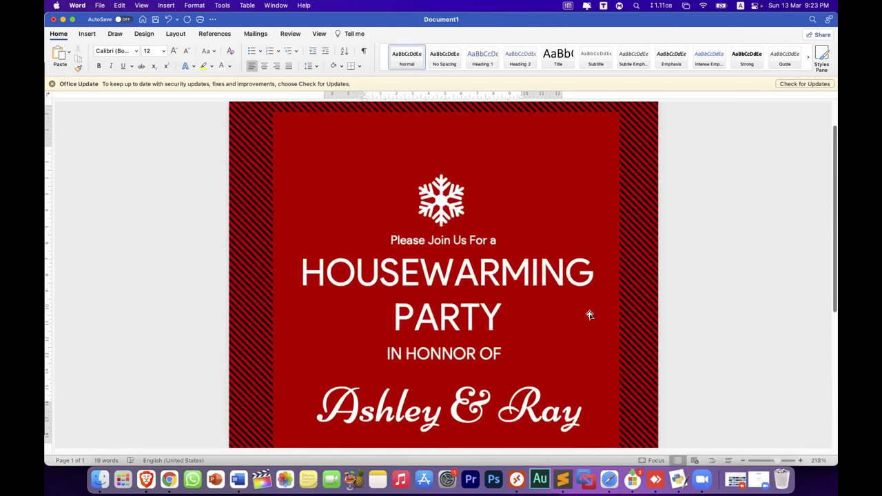
pyautogui.scroll(-5, 455, 228)
pyautogui.moveTo(453, 221); pyautogui.dragTo(453, 185)
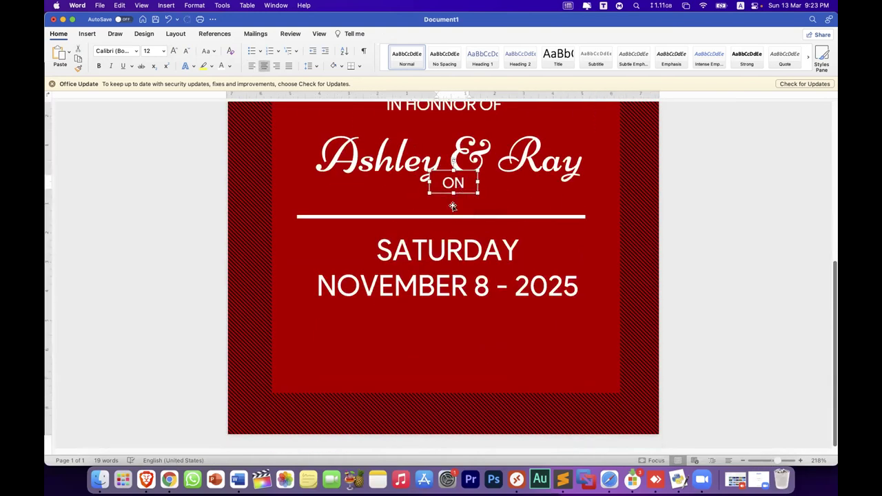
pyautogui.click(444, 217)
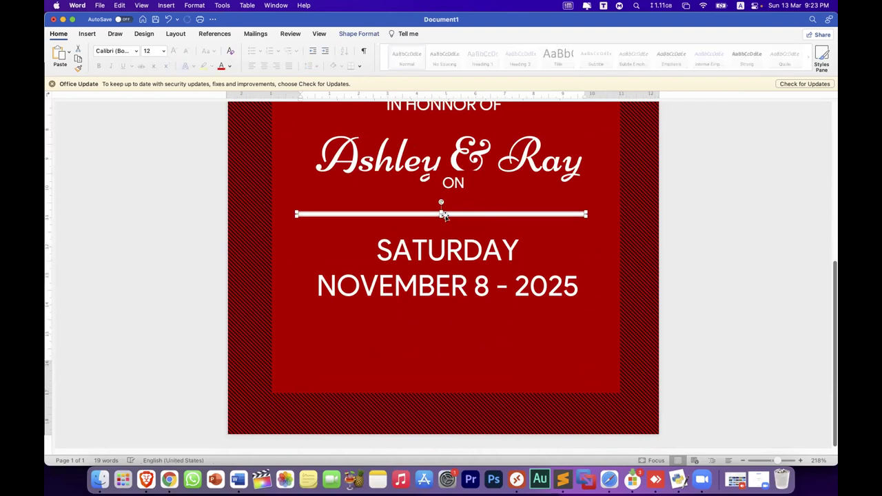
pyautogui.press('super+z')
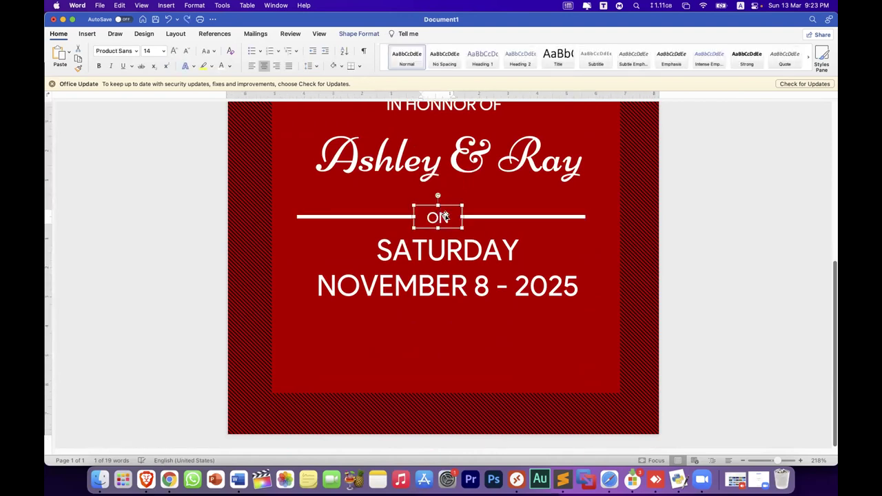
pyautogui.click(370, 33)
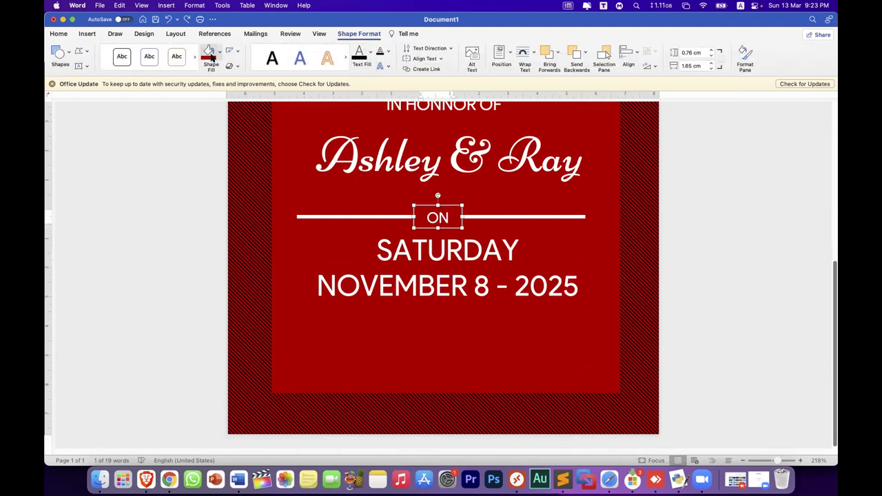
pyautogui.click(480, 192)
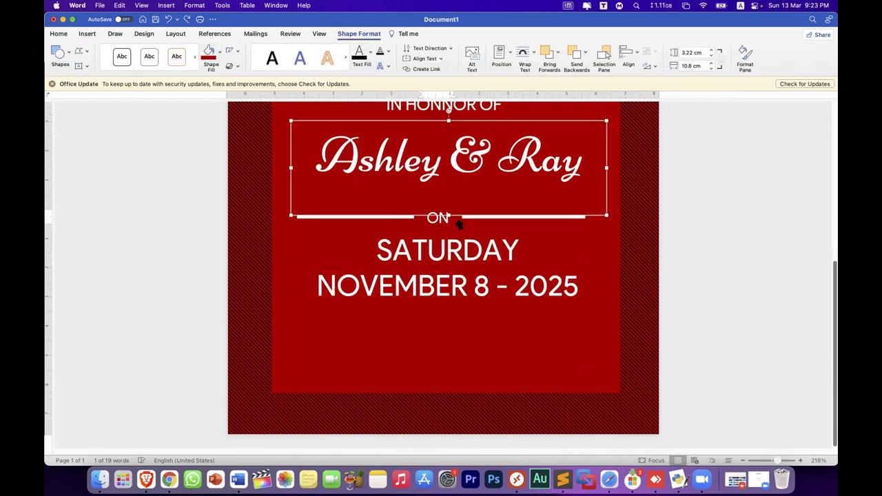
pyautogui.click(704, 280)
pyautogui.scroll(5, 638, 281)
pyautogui.scroll(-5, 638, 281)
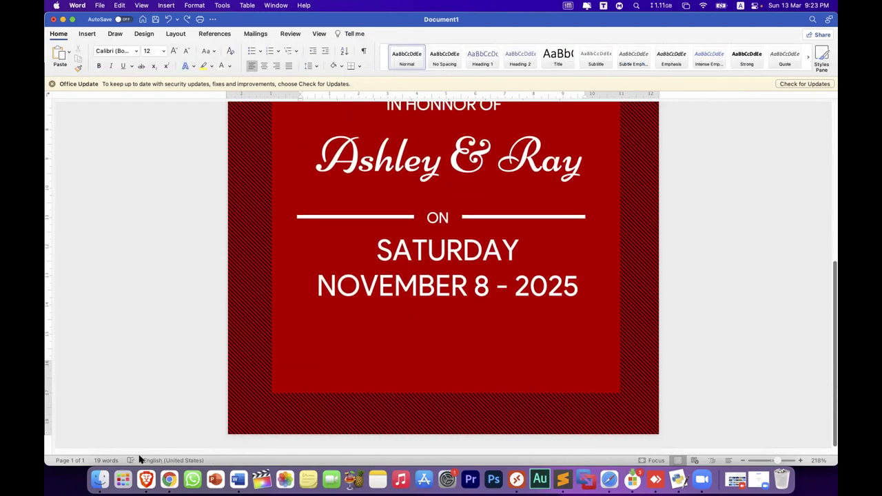
pyautogui.click(146, 476)
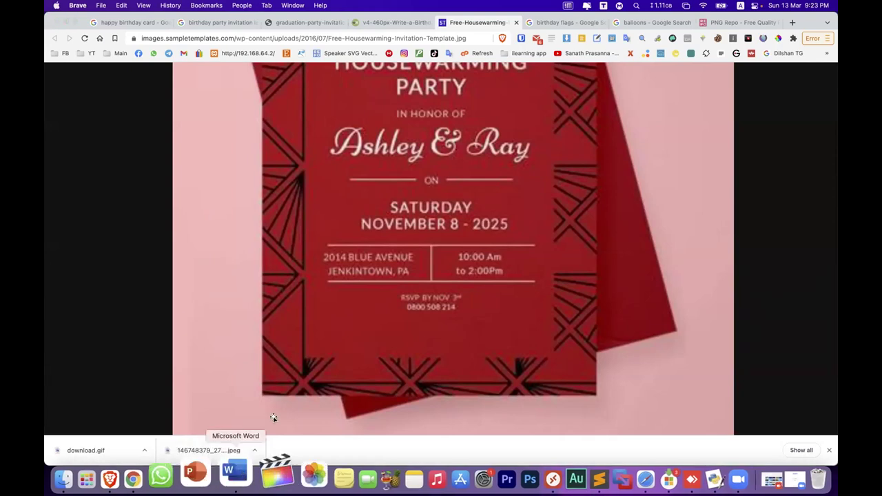
pyautogui.click(239, 477)
pyautogui.click(342, 217)
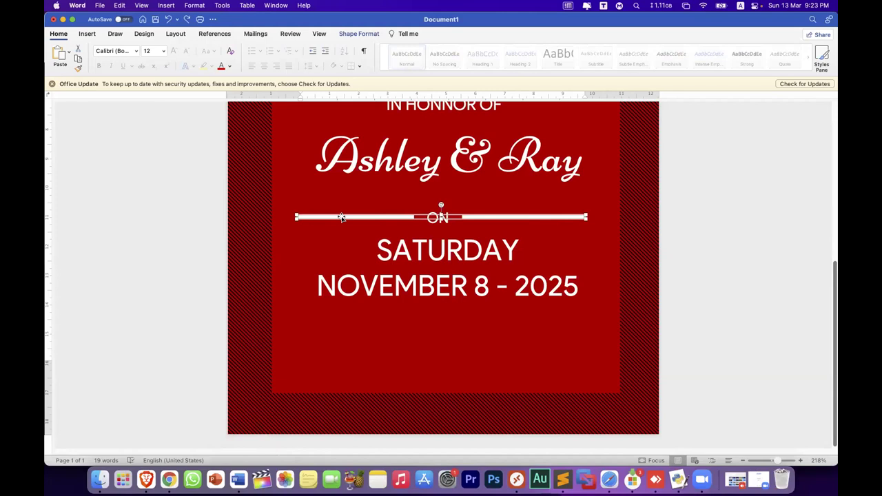
# Copy the divider line below the date and place another copy near the card's bottom
pyautogui.moveTo(341, 217)
pyautogui.mouseDown()
pyautogui.moveTo(332, 324)
pyautogui.moveTo(334, 307)
pyautogui.mouseUp()
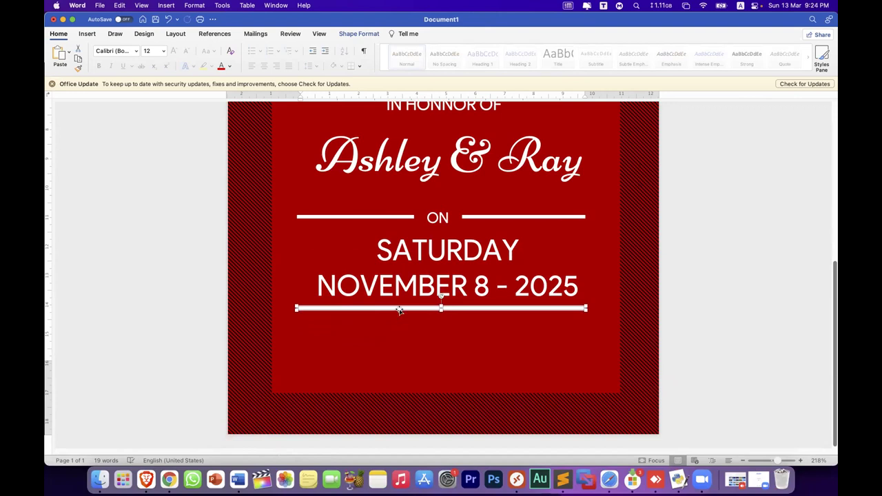
pyautogui.press('super+d')
pyautogui.moveTo(411, 326); pyautogui.dragTo(400, 369)
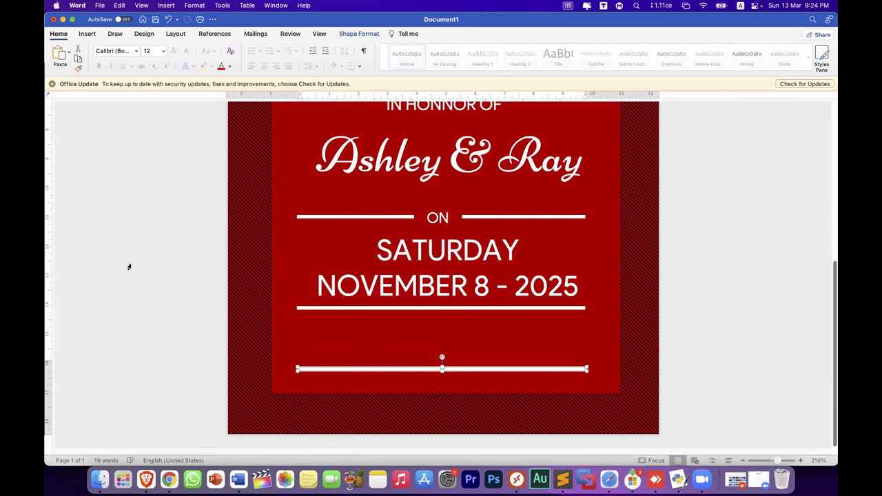
pyautogui.press('super+z')
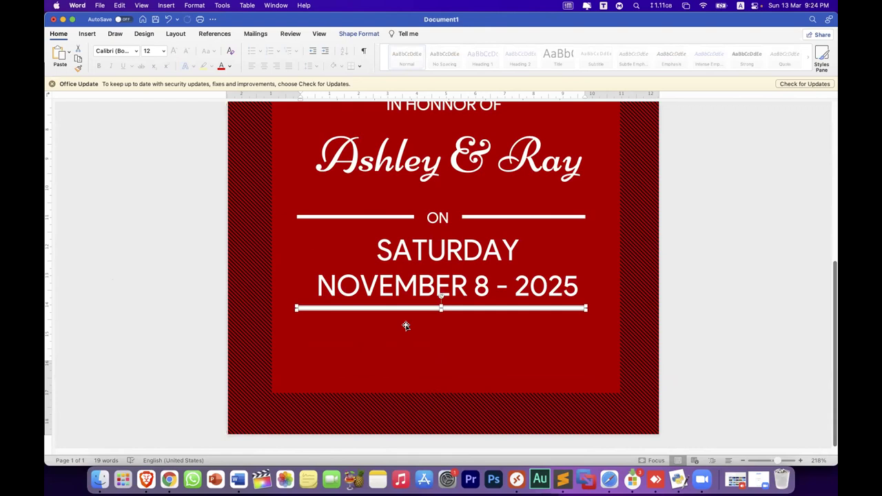
pyautogui.press('super+y')
pyautogui.press('super+d')
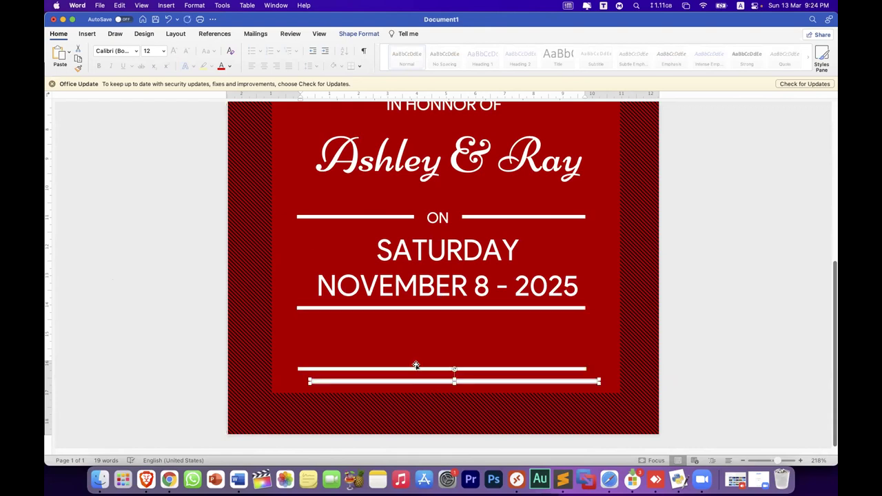
pyautogui.press('Delete')
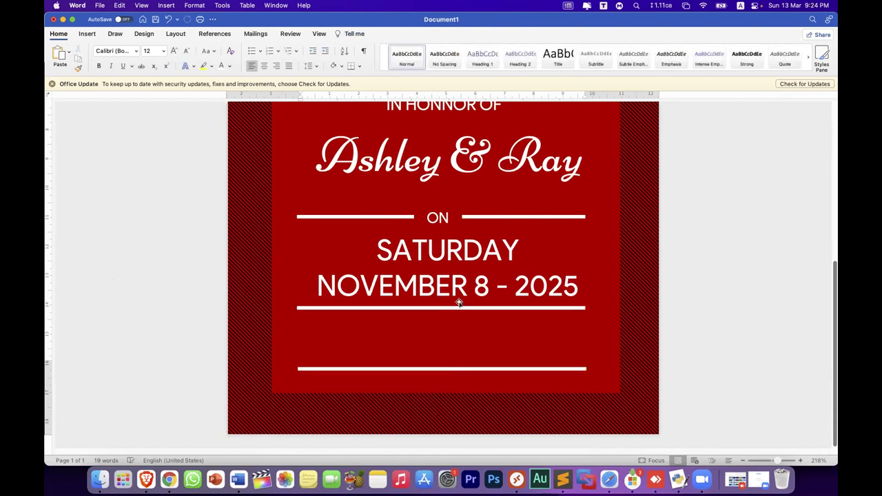
# Undo the accidental rotation so the line under the date stays horizontal
pyautogui.click(446, 310)
pyautogui.moveTo(446, 310); pyautogui.dragTo(451, 309)
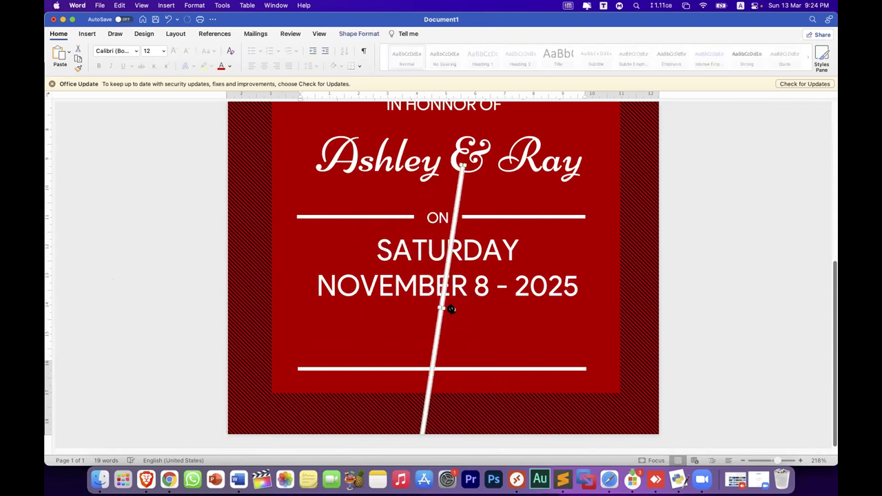
pyautogui.press('super+z')
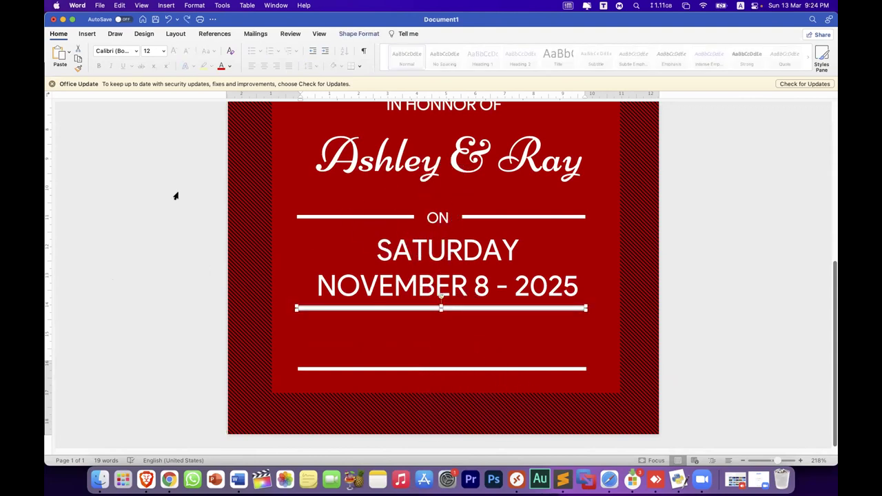
pyautogui.click(87, 34)
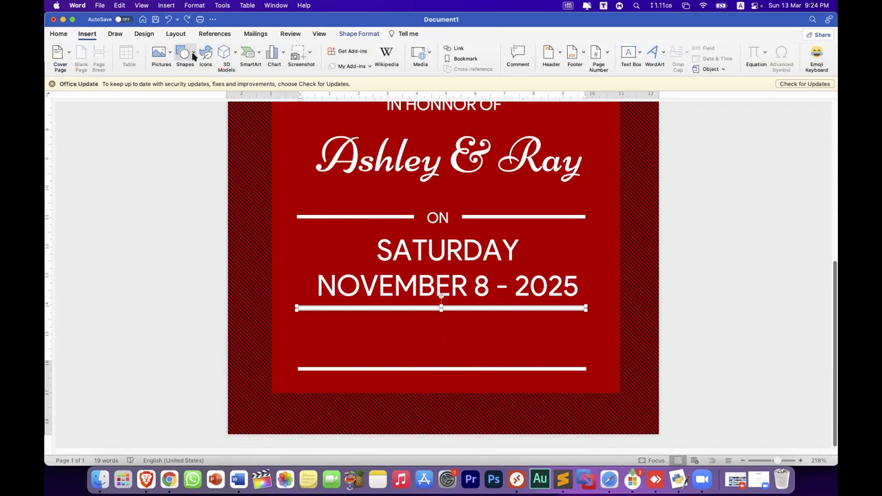
# Draw a thin white-filled vertical rectangle between the line under the date and the lower line
pyautogui.click(184, 52)
pyautogui.click(219, 82)
pyautogui.moveTo(441, 306); pyautogui.dragTo(442, 368)
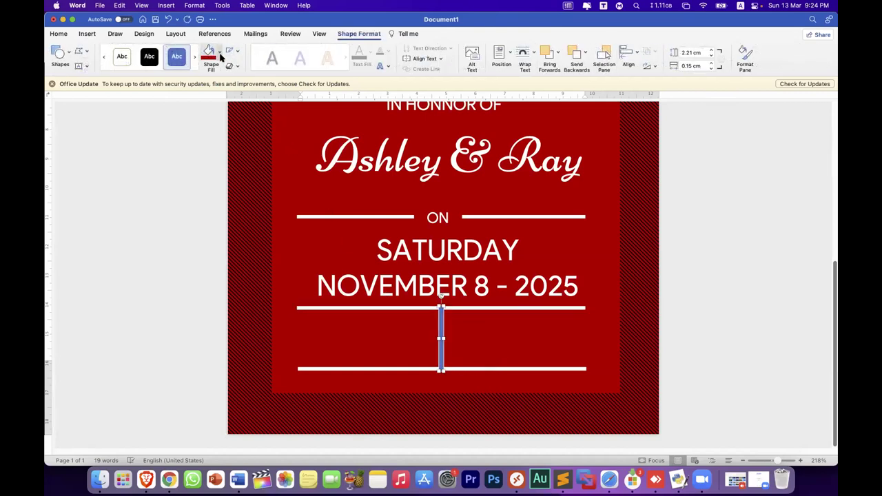
pyautogui.click(219, 53)
pyautogui.click(210, 97)
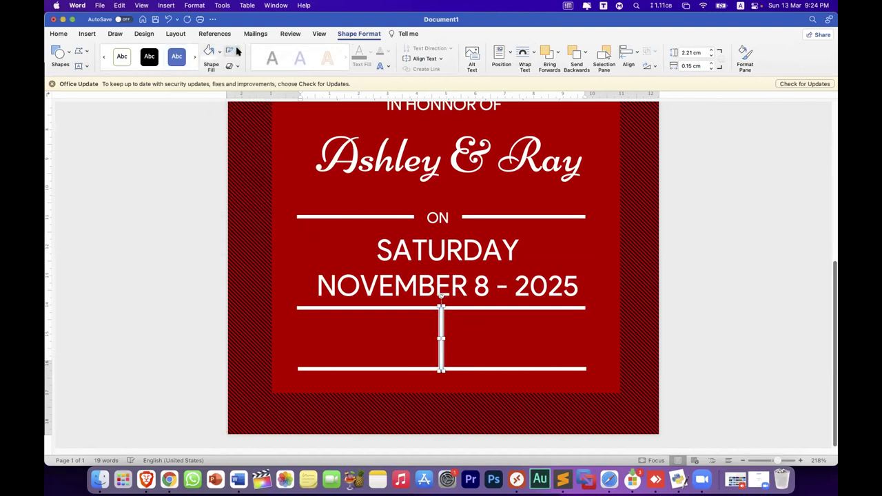
# Set the vertical bar's outline to No Outline so only the white fill shows
pyautogui.click(237, 51)
pyautogui.click(232, 93)
pyautogui.hotkey('ctrl', 'a')
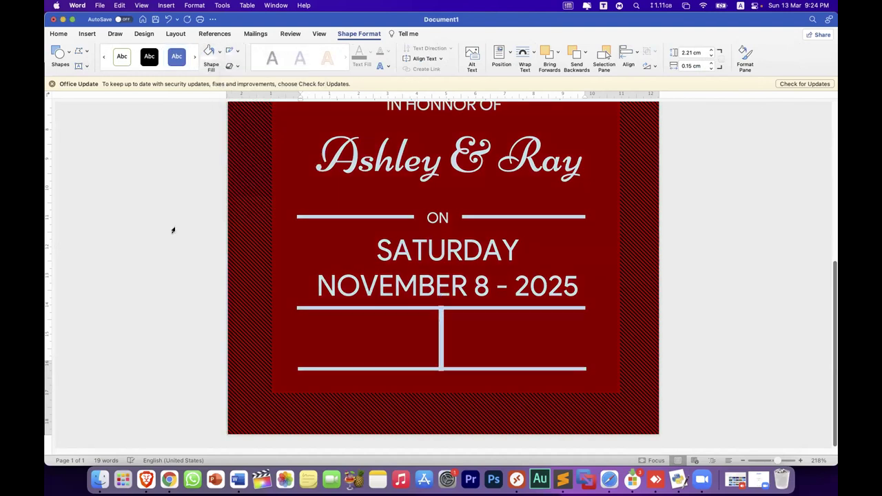
pyautogui.click(439, 345)
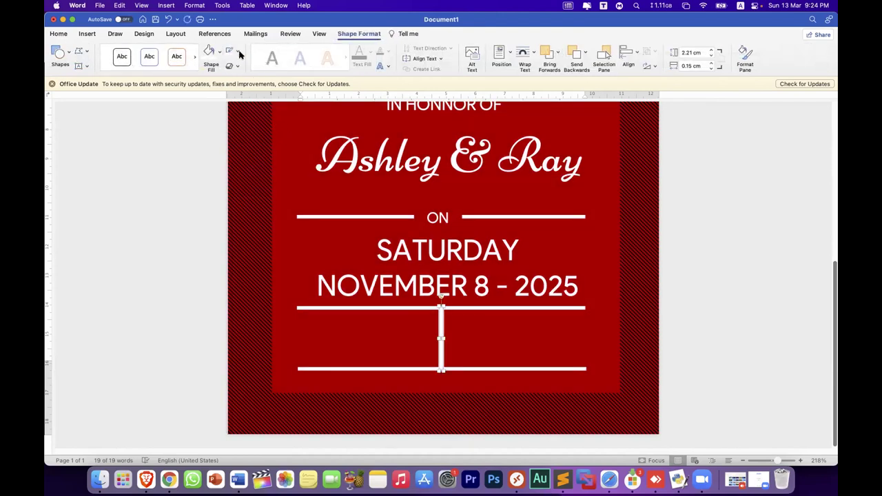
pyautogui.click(237, 51)
pyautogui.click(242, 67)
pyautogui.click(209, 191)
pyautogui.click(696, 276)
pyautogui.scroll(5, 697, 276)
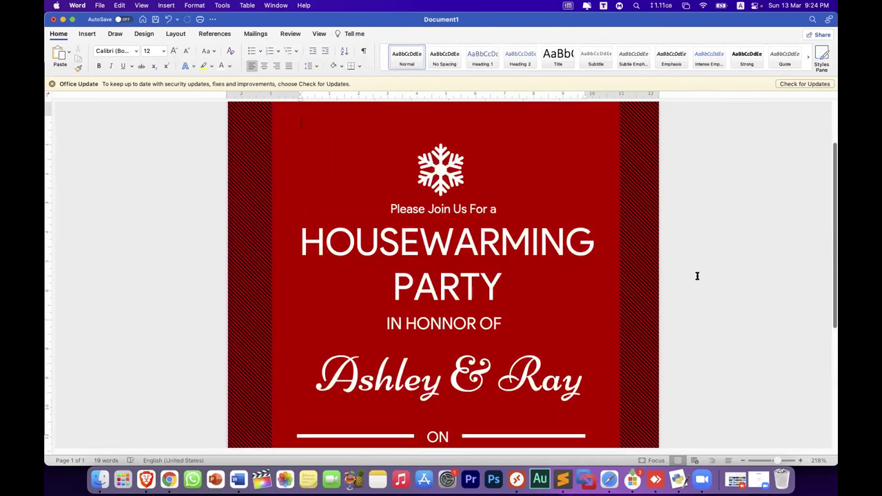
pyautogui.scroll(-3, 675, 274)
pyautogui.scroll(-3, 673, 278)
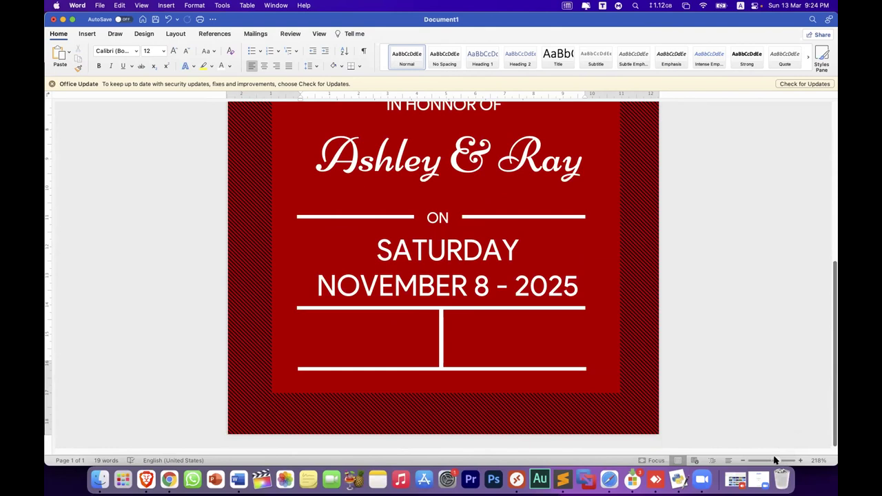
pyautogui.moveTo(774, 461); pyautogui.dragTo(771, 460)
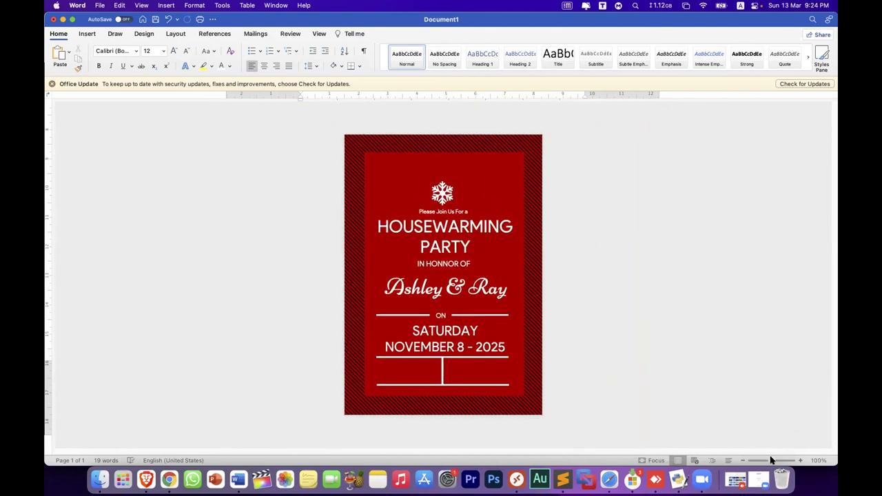
pyautogui.moveTo(772, 460); pyautogui.dragTo(778, 460)
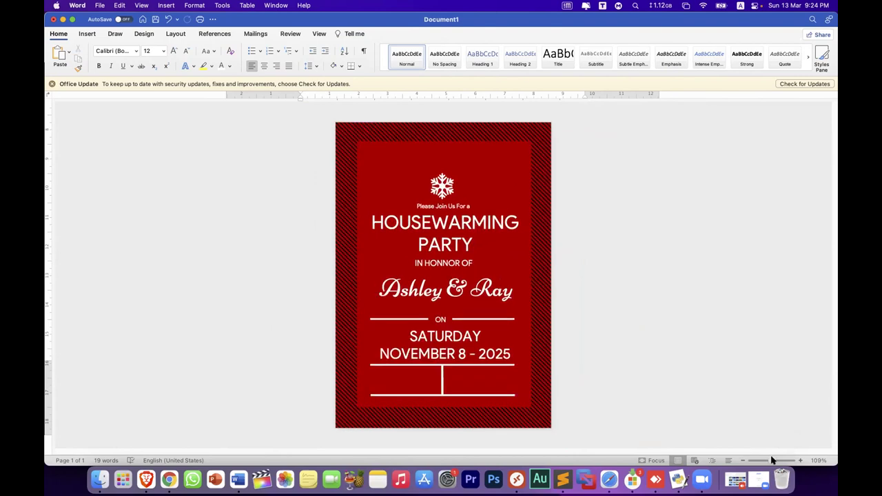
pyautogui.scroll(5, 689, 356)
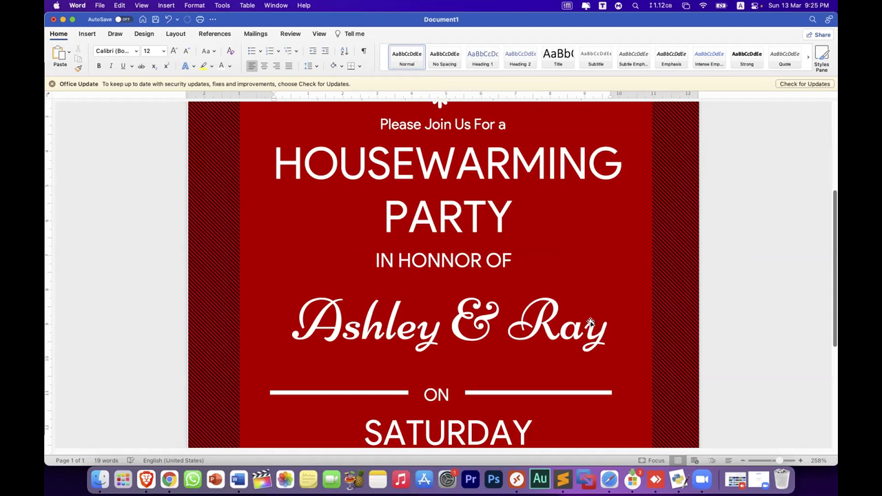
pyautogui.scroll(-1, 590, 323)
pyautogui.scroll(-1, 591, 322)
pyautogui.scroll(-1, 590, 322)
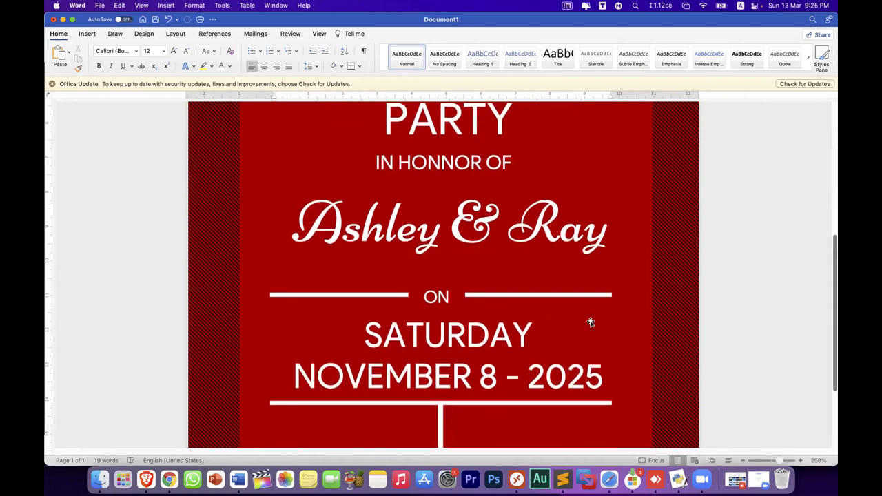
pyautogui.scroll(-1, 591, 323)
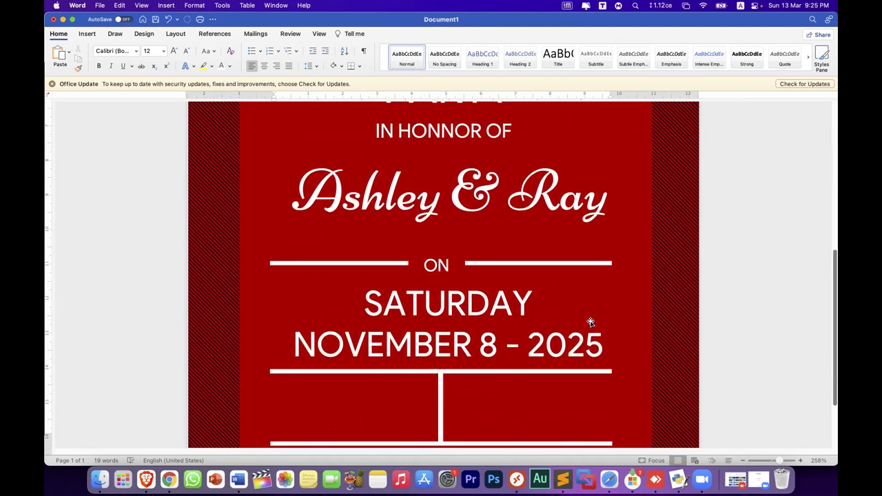
pyautogui.scroll(2, 591, 322)
pyautogui.scroll(2, 591, 322)
pyautogui.scroll(1, 591, 323)
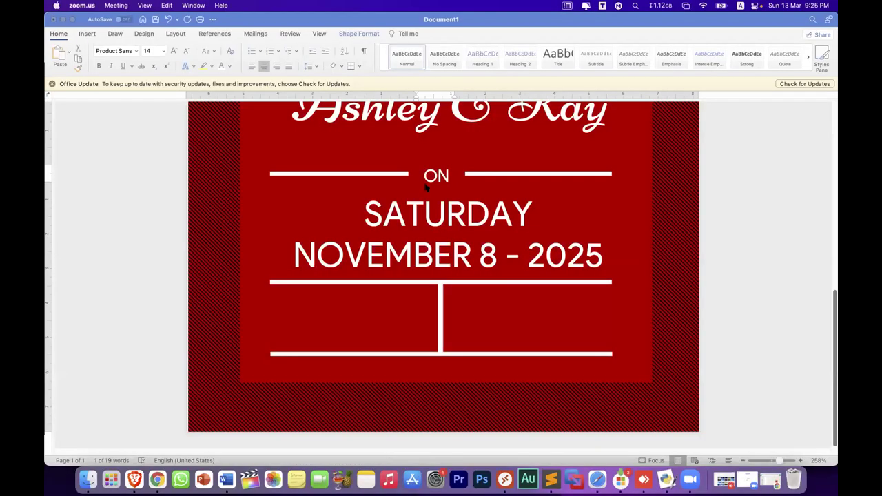
# Give the ON label box a white fill and reposition it onto the divider line
pyautogui.click(412, 173)
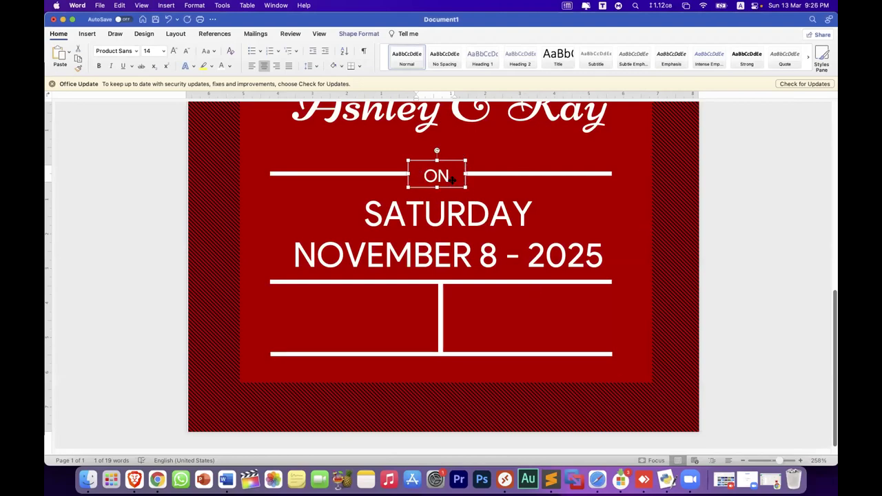
pyautogui.moveTo(452, 181); pyautogui.dragTo(452, 156)
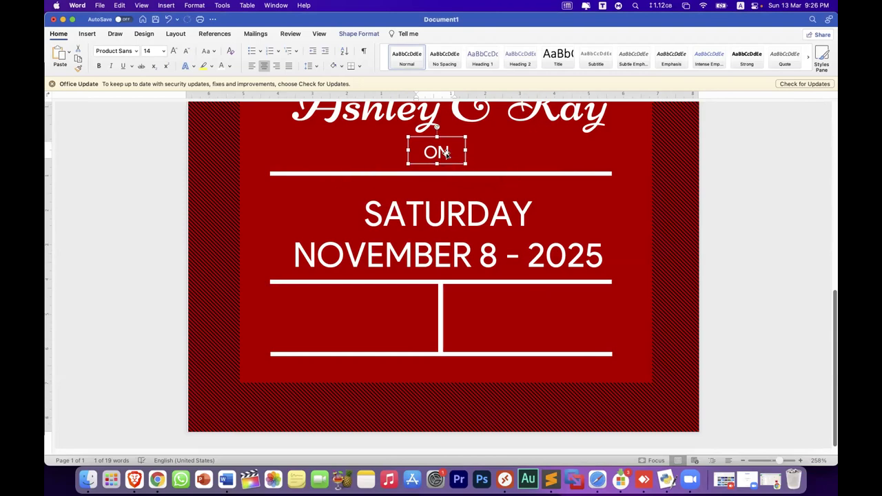
pyautogui.click(358, 34)
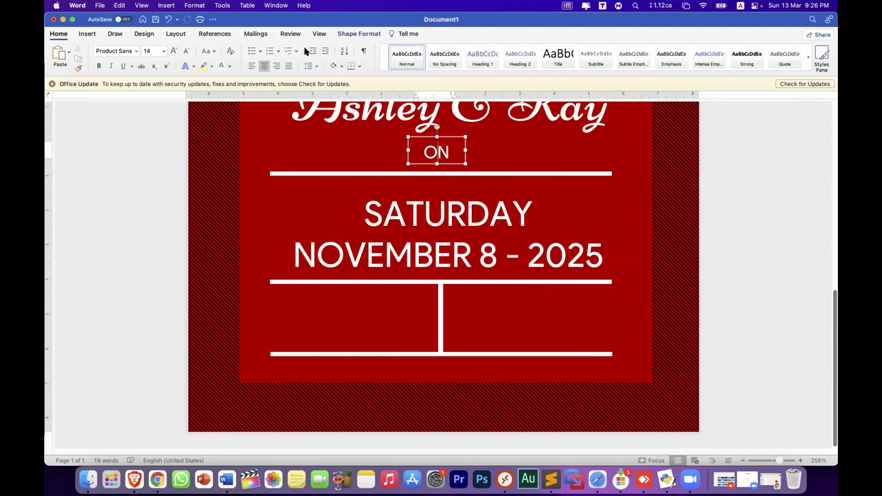
pyautogui.click(219, 52)
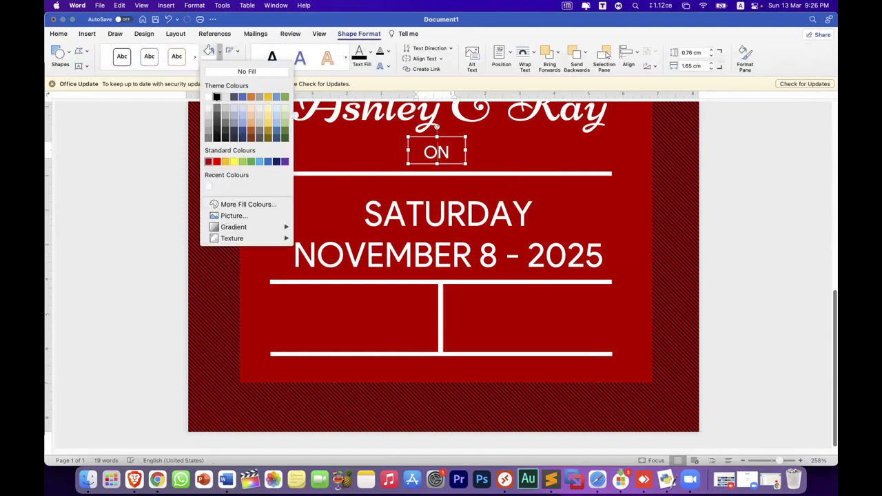
pyautogui.click(210, 97)
pyautogui.moveTo(446, 165); pyautogui.dragTo(444, 185)
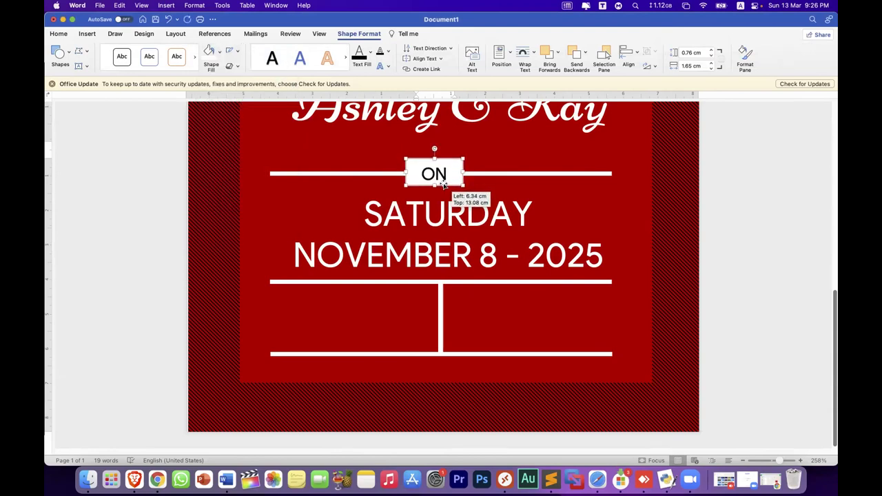
# Change the ON box fill to dark red, then view the reference invitation in the browser
pyautogui.click(221, 54)
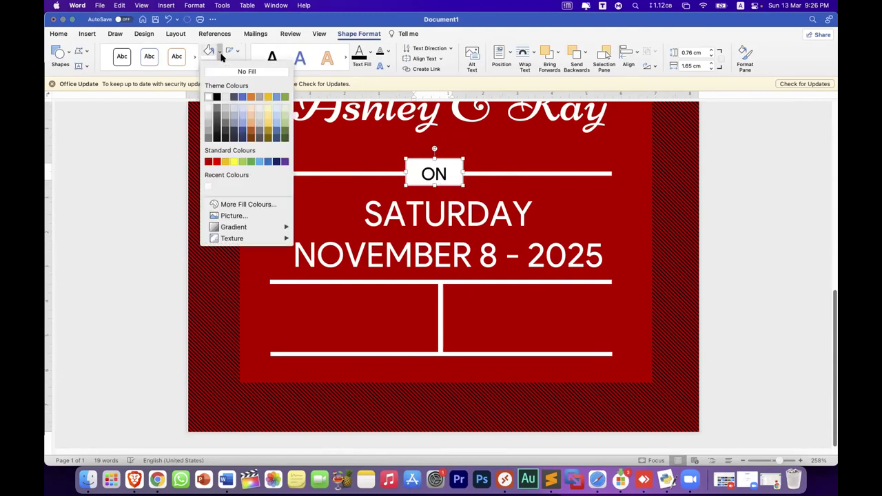
pyautogui.click(208, 163)
pyautogui.click(152, 187)
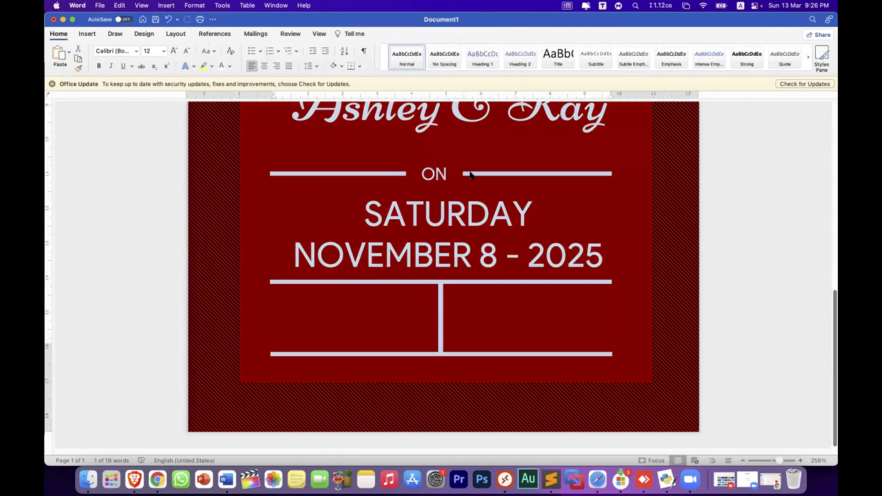
pyautogui.click(737, 197)
pyautogui.scroll(5, 737, 197)
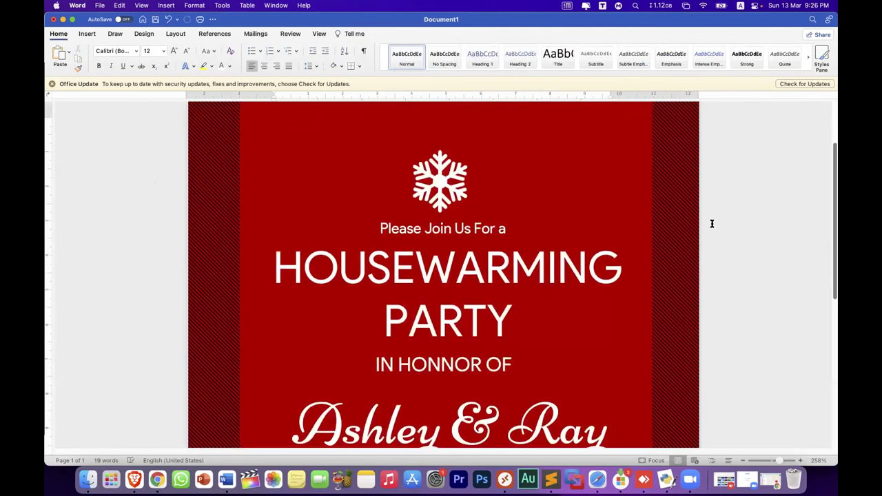
pyautogui.scroll(-3, 712, 223)
pyautogui.scroll(-3, 712, 223)
pyautogui.scroll(-2, 712, 223)
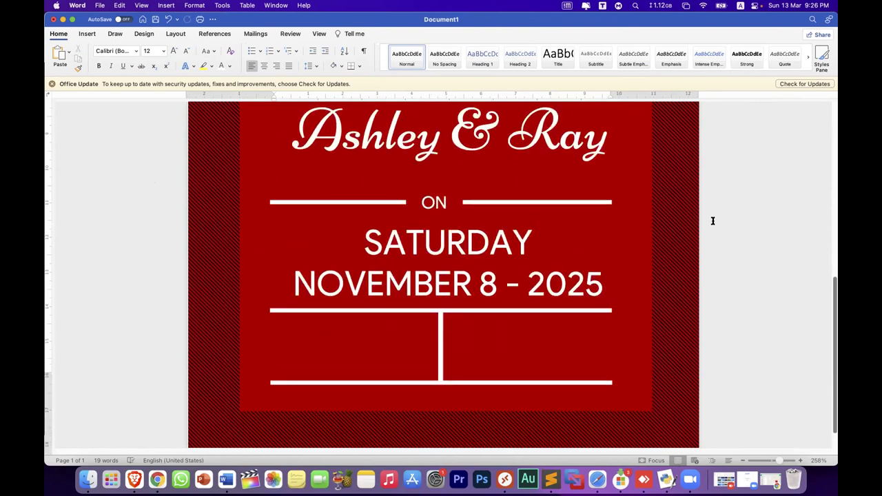
pyautogui.scroll(-1, 464, 232)
pyautogui.scroll(-1, 460, 231)
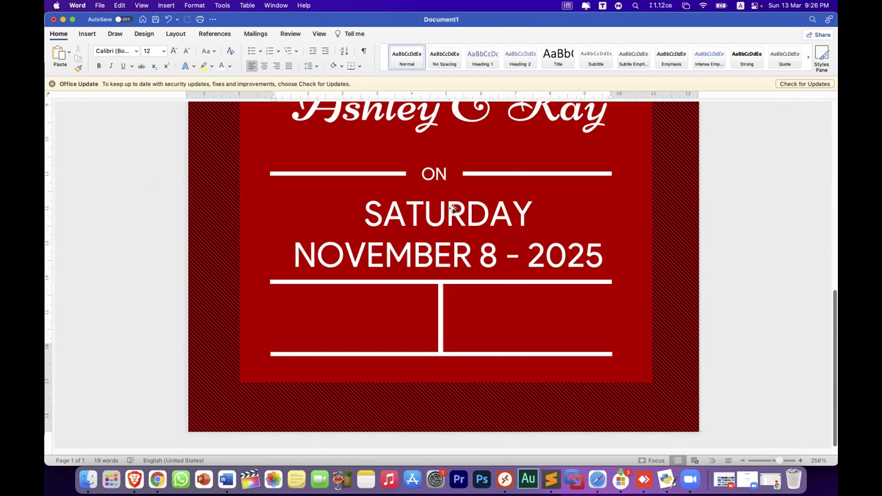
pyautogui.click(134, 479)
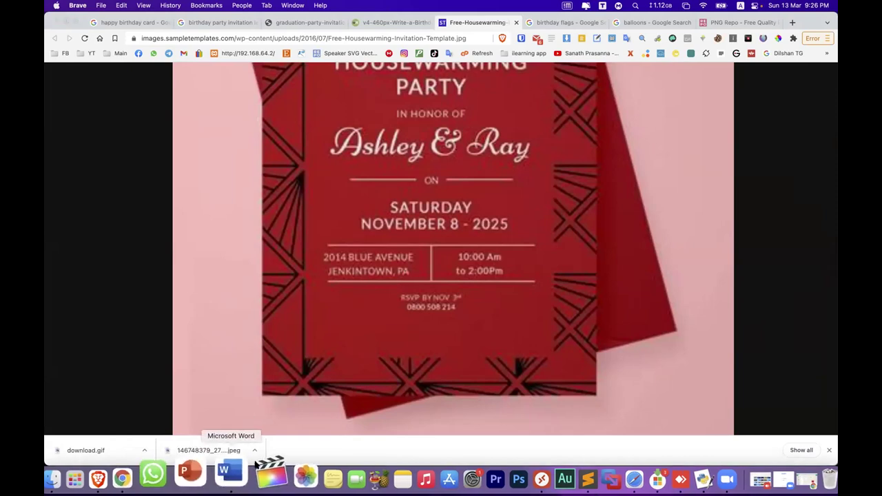
pyautogui.click(255, 466)
pyautogui.click(381, 266)
pyautogui.click(258, 229)
# Duplicate the date box, shrink its text and size, and place it in the left cell
pyautogui.moveTo(258, 230); pyautogui.dragTo(302, 353)
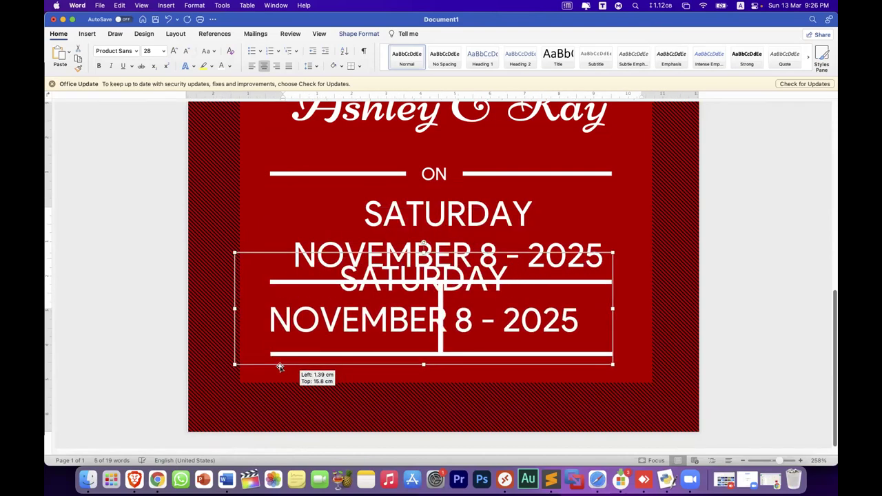
pyautogui.moveTo(302, 352); pyautogui.dragTo(242, 408)
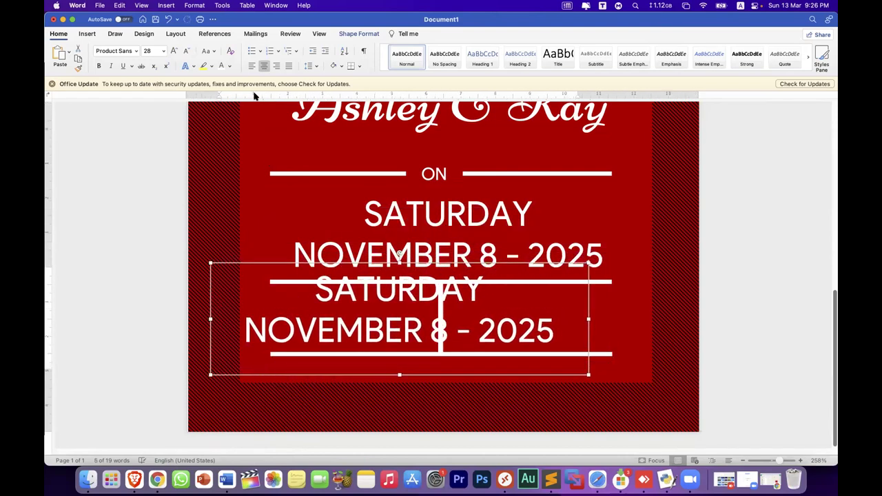
pyautogui.click(186, 51)
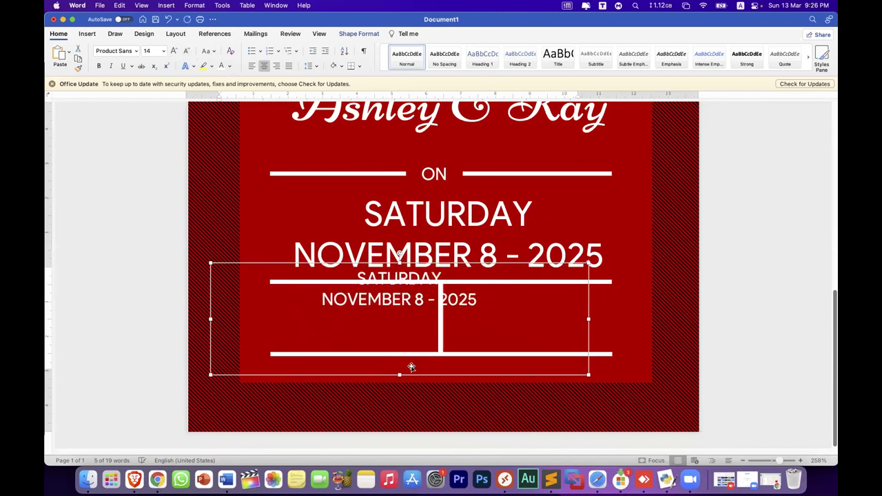
pyautogui.moveTo(400, 375); pyautogui.dragTo(398, 335)
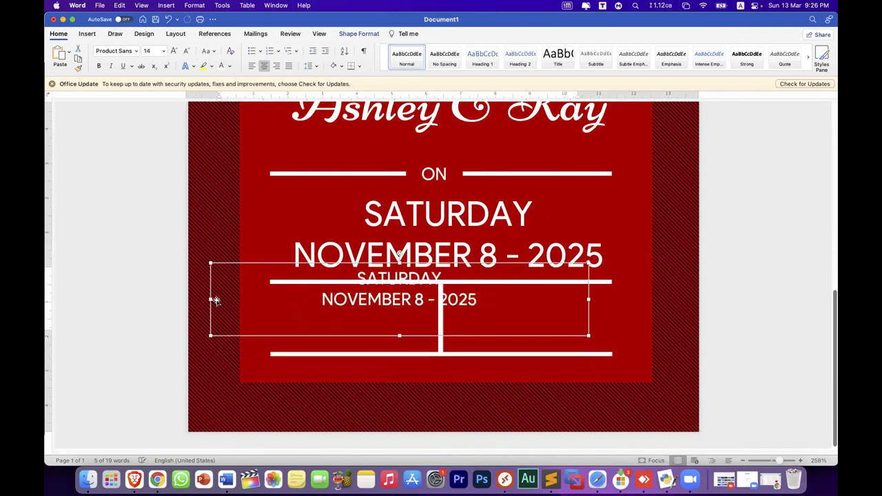
pyautogui.moveTo(211, 299); pyautogui.dragTo(395, 299)
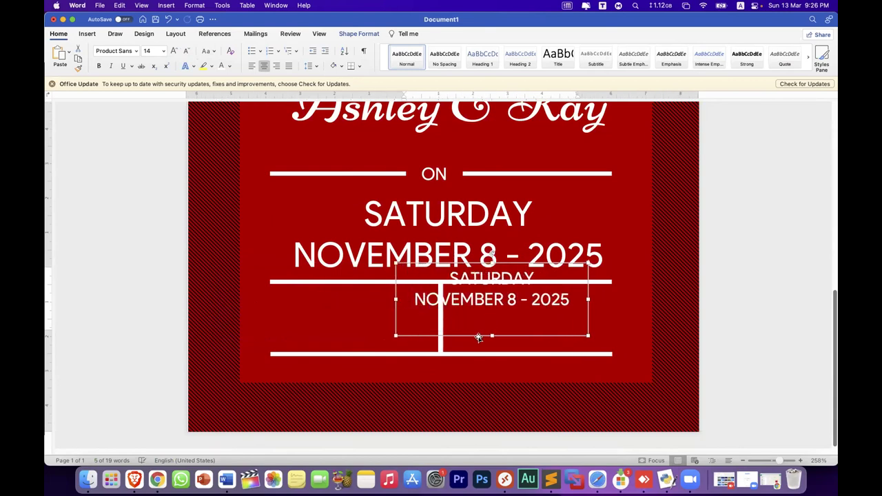
pyautogui.moveTo(477, 336); pyautogui.dragTo(339, 358)
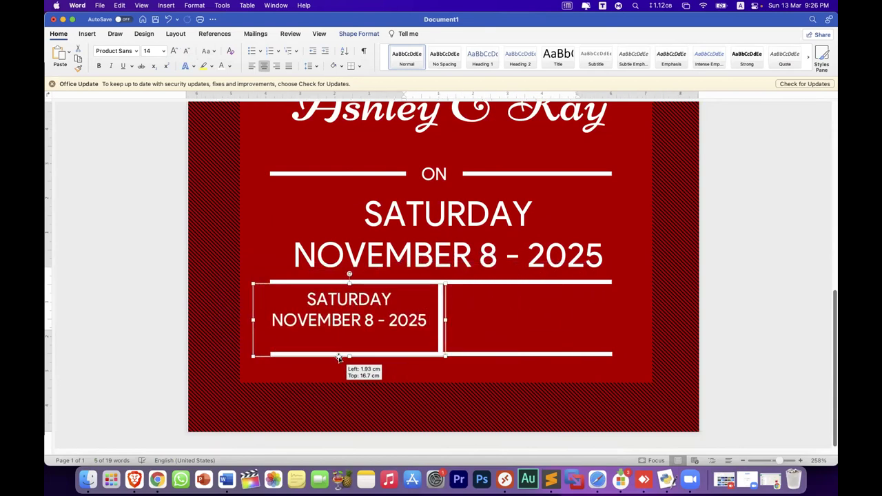
pyautogui.click(352, 320)
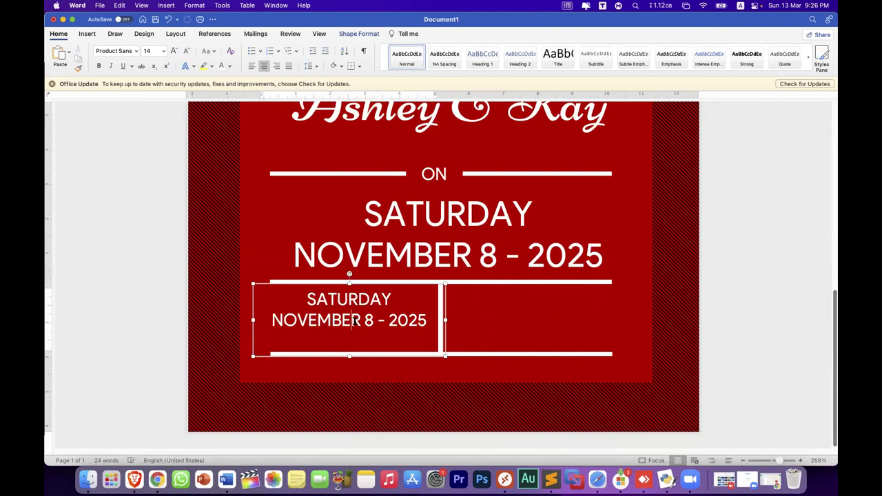
pyautogui.press('super+a')
pyautogui.press('BackSpace')
pyautogui.write('2014 BLUE EVENUE ')
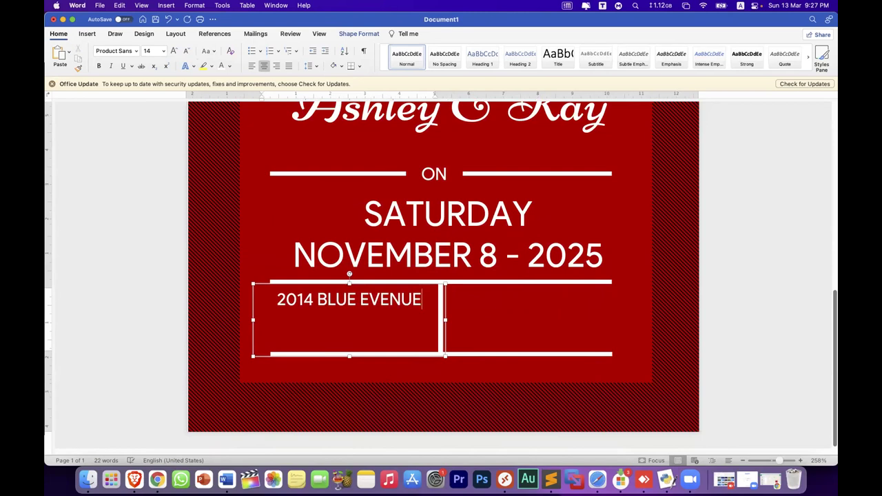
pyautogui.write('JENKI')
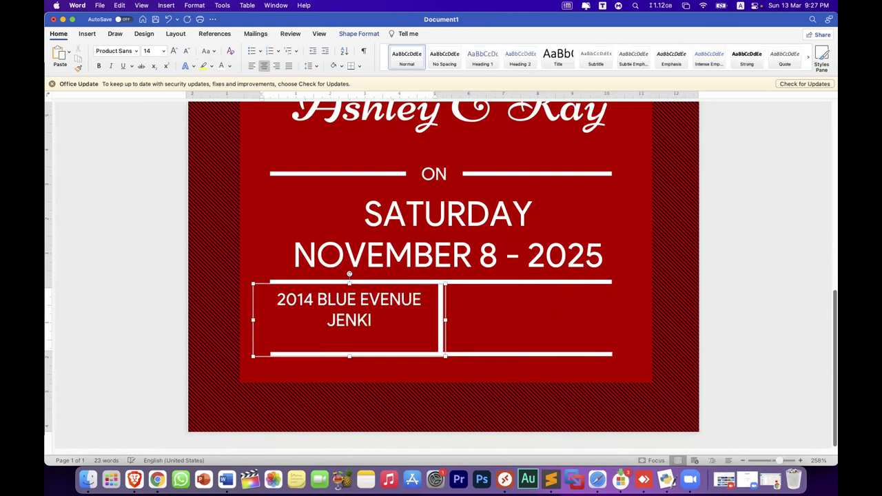
pyautogui.write('NTOW')
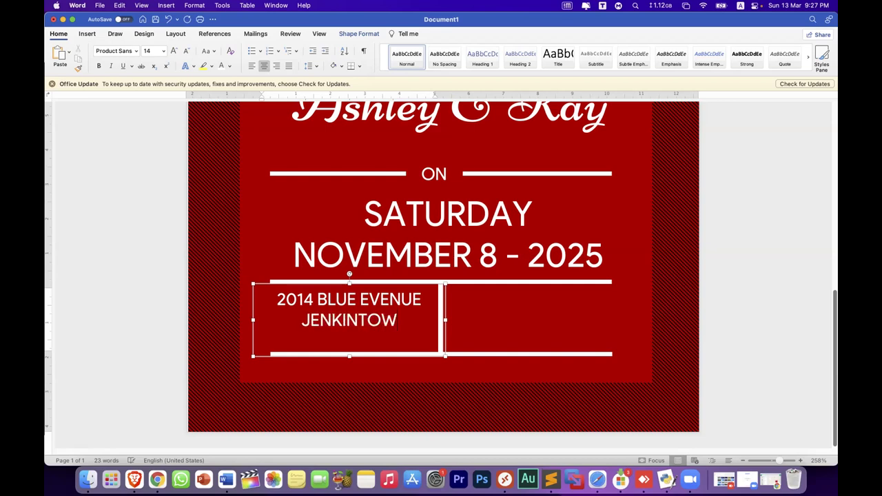
pyautogui.write('N,PA')
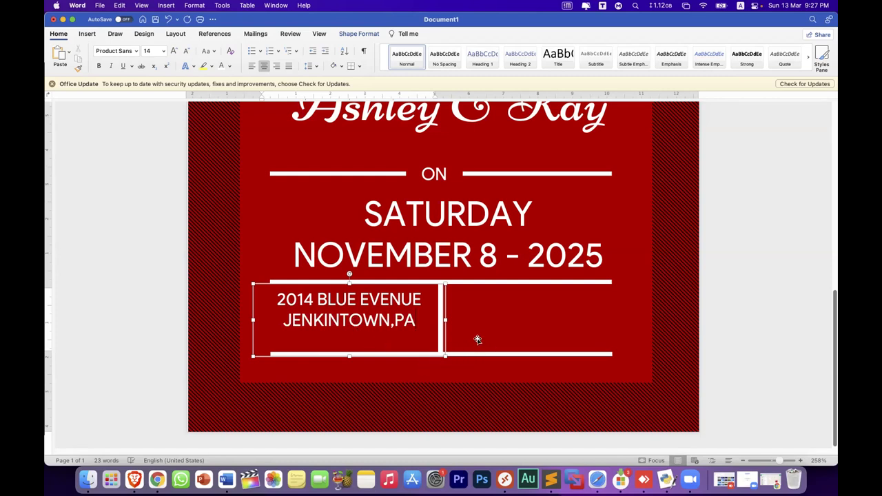
pyautogui.click(251, 338)
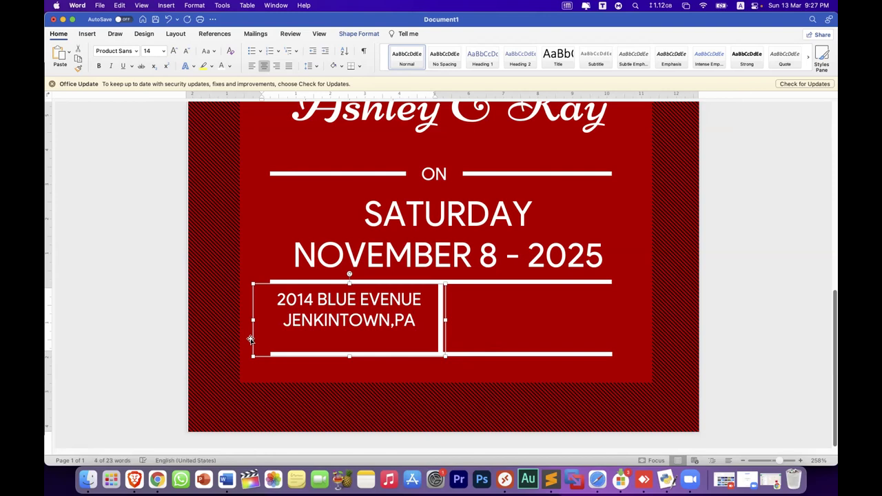
# Copy the address box into the right cell and change its text to '10.00AM To 2.00PM'
pyautogui.moveTo(250, 340); pyautogui.dragTo(414, 348)
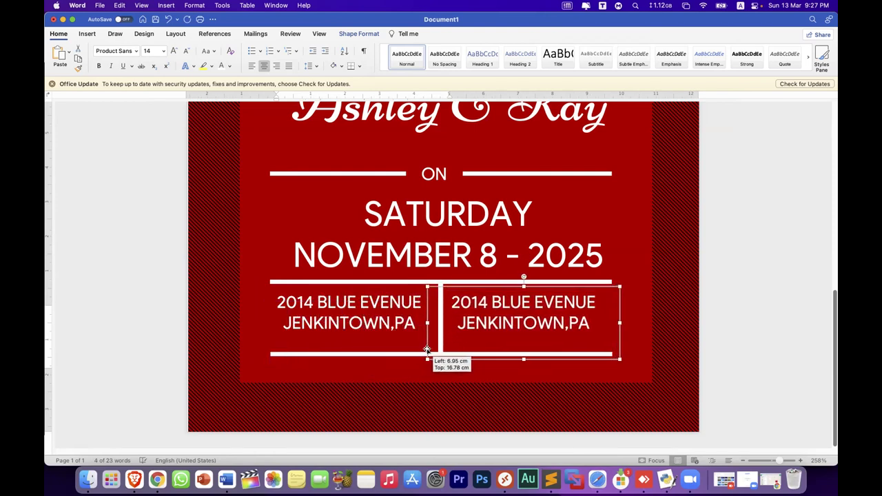
pyautogui.moveTo(414, 348); pyautogui.dragTo(439, 345)
pyautogui.click(505, 320)
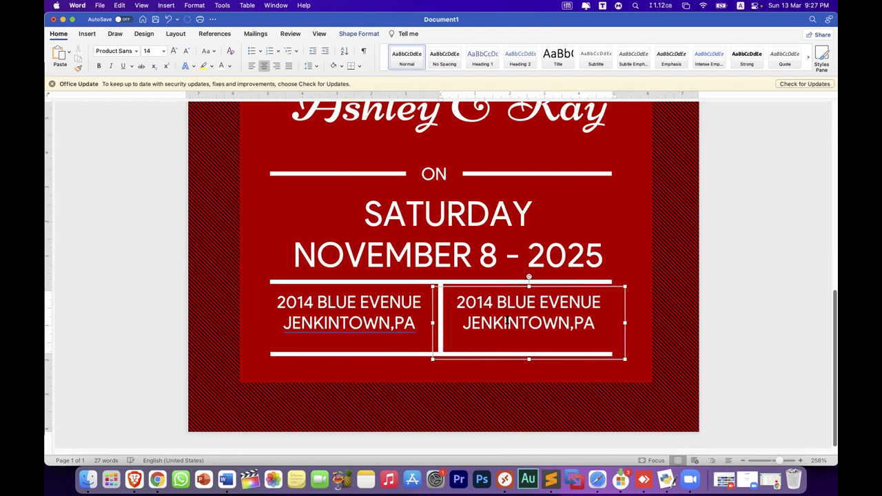
pyautogui.tripleClick(506, 320)
pyautogui.write('10.00')
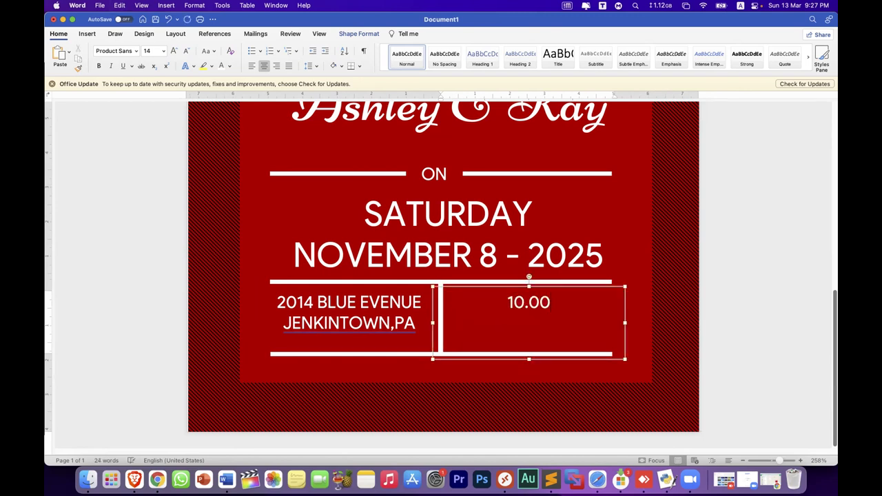
pyautogui.write('AM ')
pyautogui.write('To 2')
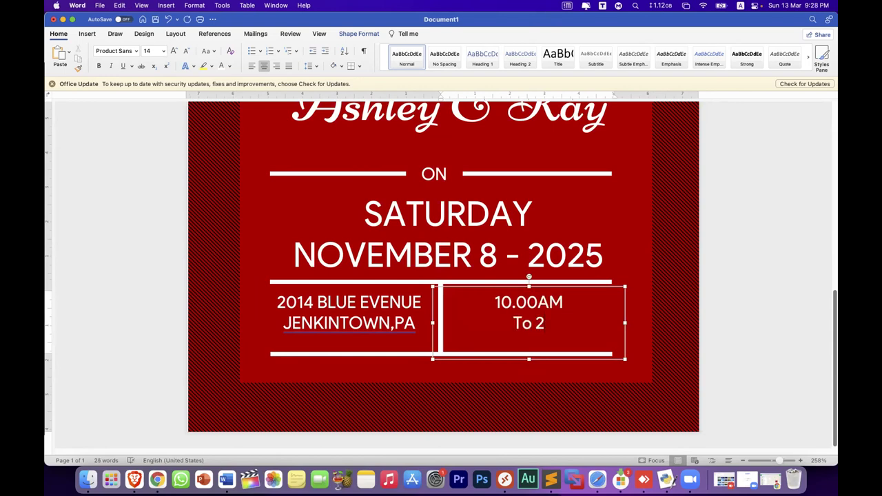
pyautogui.write('.00')
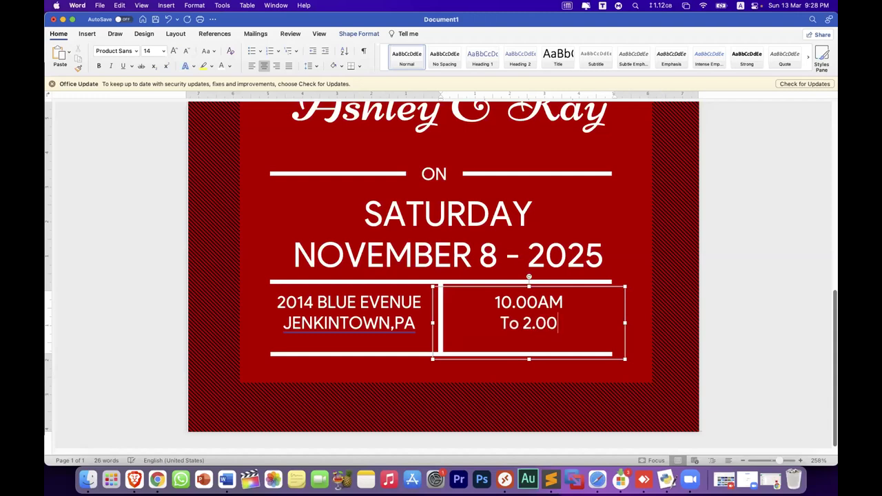
pyautogui.write('PM')
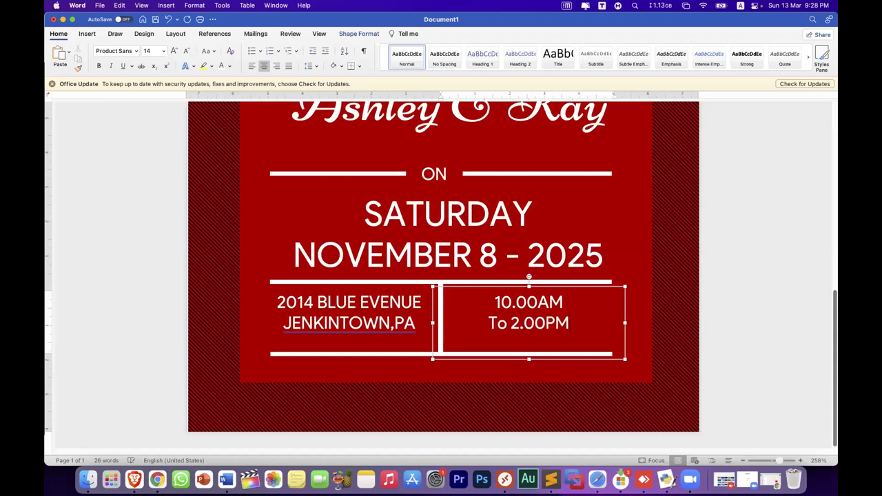
pyautogui.click(747, 297)
# Raise the bottom divider line, shrink the time box, and shorten the vertical divider to meet it
pyautogui.scroll(-1, 440, 355)
pyautogui.scroll(-5, 439, 345)
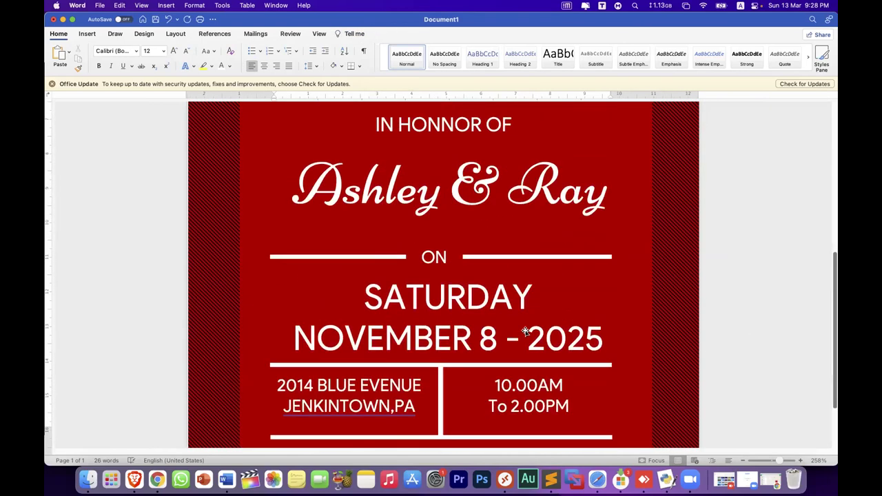
pyautogui.scroll(-2, 440, 338)
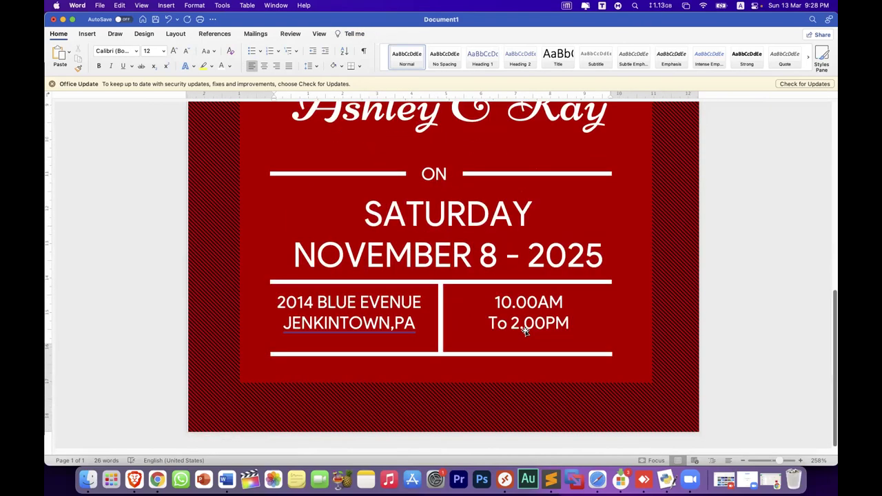
pyautogui.click(448, 353)
pyautogui.moveTo(401, 353); pyautogui.dragTo(400, 345)
pyautogui.press('super+z')
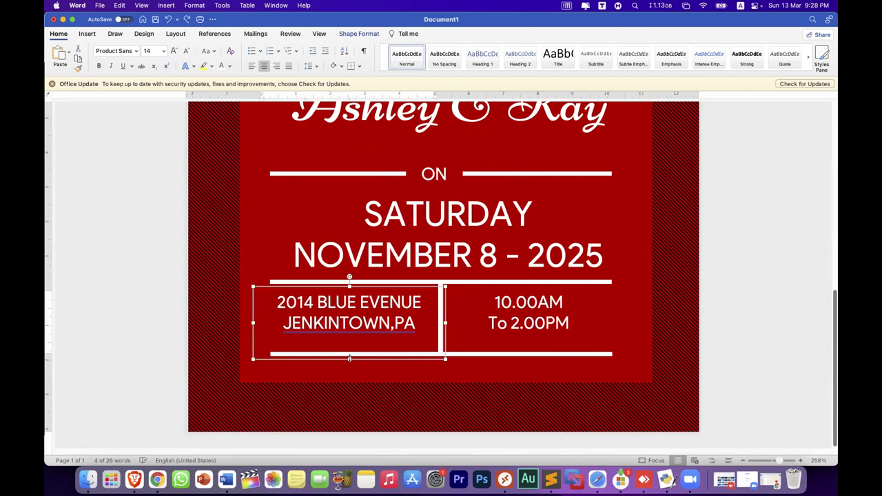
pyautogui.moveTo(350, 358)
pyautogui.mouseDown()
pyautogui.moveTo(353, 333)
pyautogui.moveTo(377, 337)
pyautogui.mouseUp()
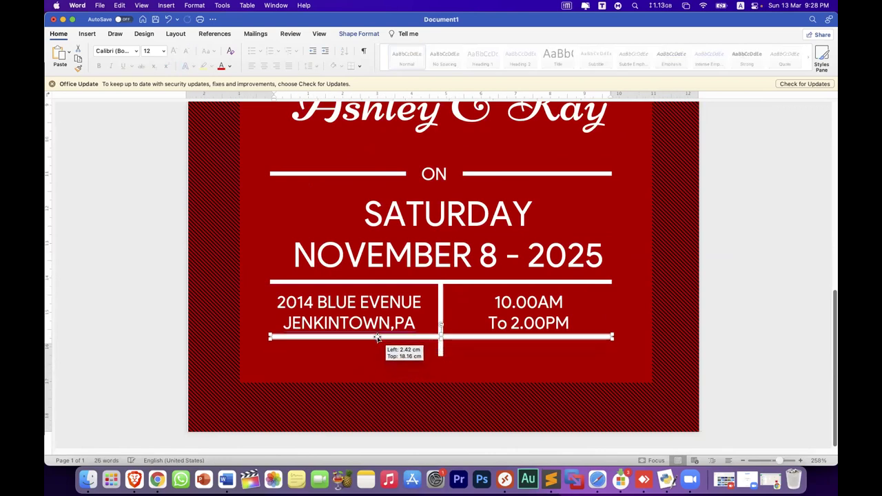
pyautogui.click(435, 347)
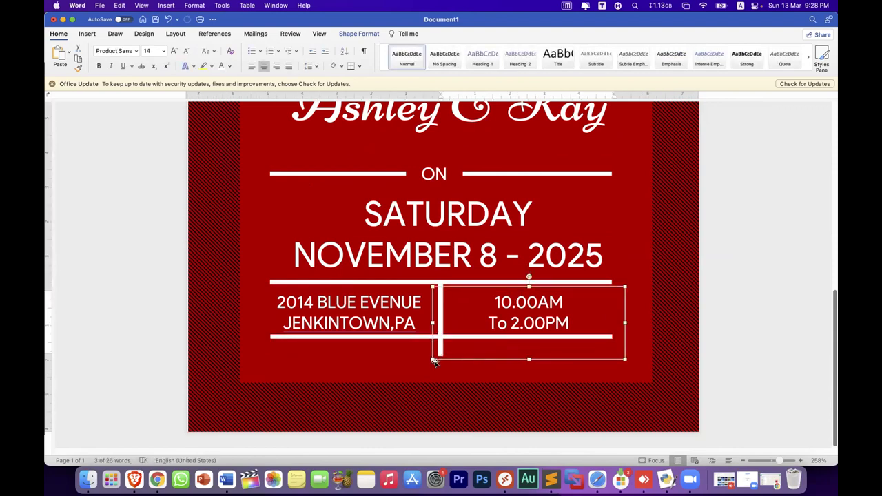
pyautogui.moveTo(433, 359)
pyautogui.mouseDown()
pyautogui.moveTo(504, 342)
pyautogui.moveTo(466, 345)
pyautogui.mouseUp()
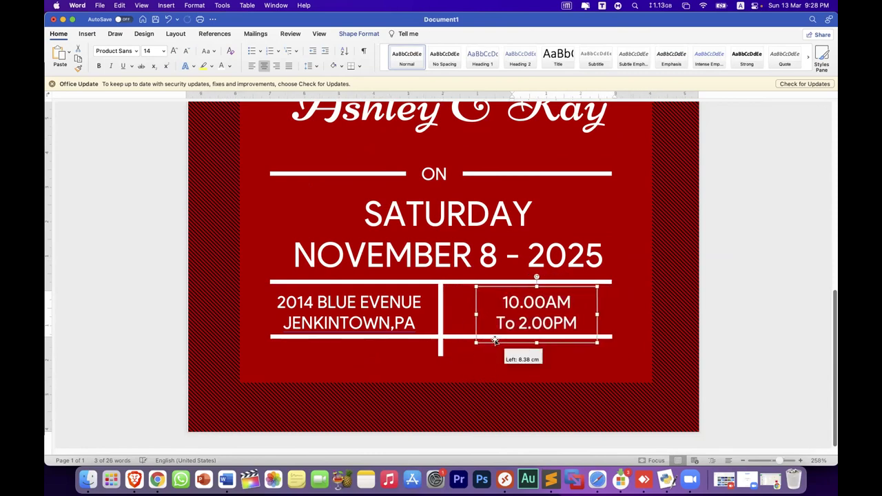
pyautogui.click(441, 352)
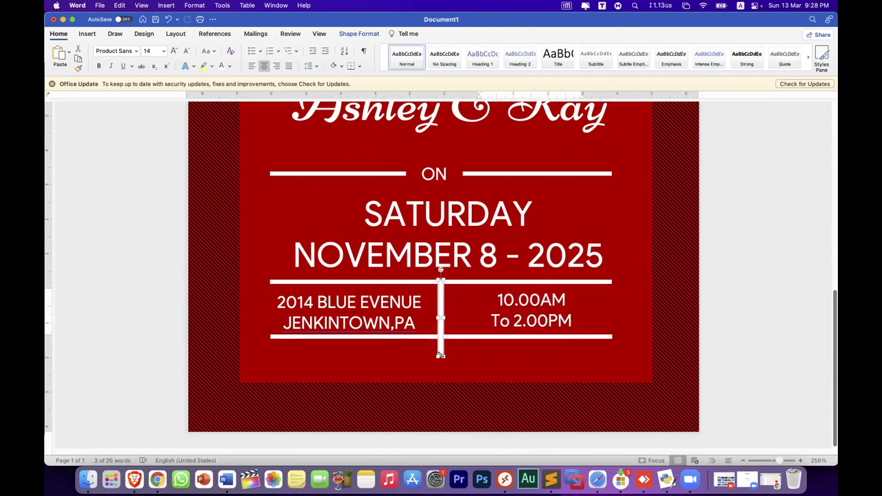
pyautogui.moveTo(441, 351); pyautogui.dragTo(439, 337)
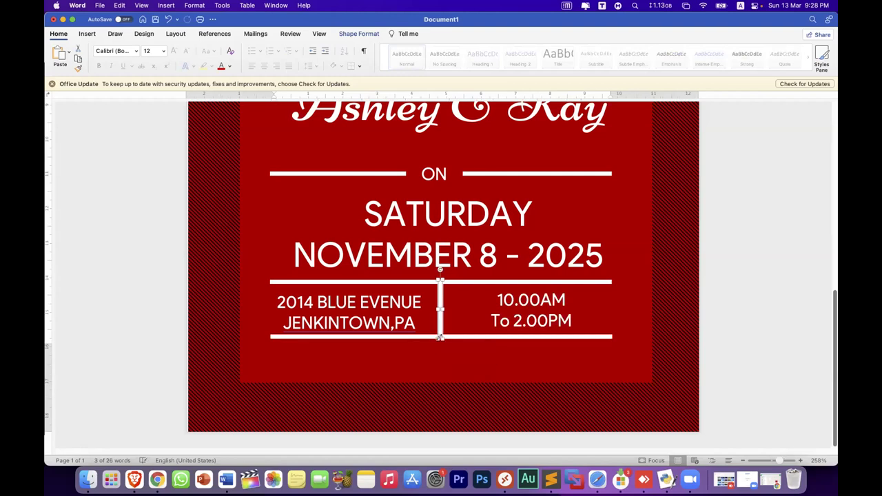
pyautogui.click(726, 332)
# Fine-tune the time box and move the bottom white line slightly lower beneath the row
pyautogui.scroll(5, 725, 332)
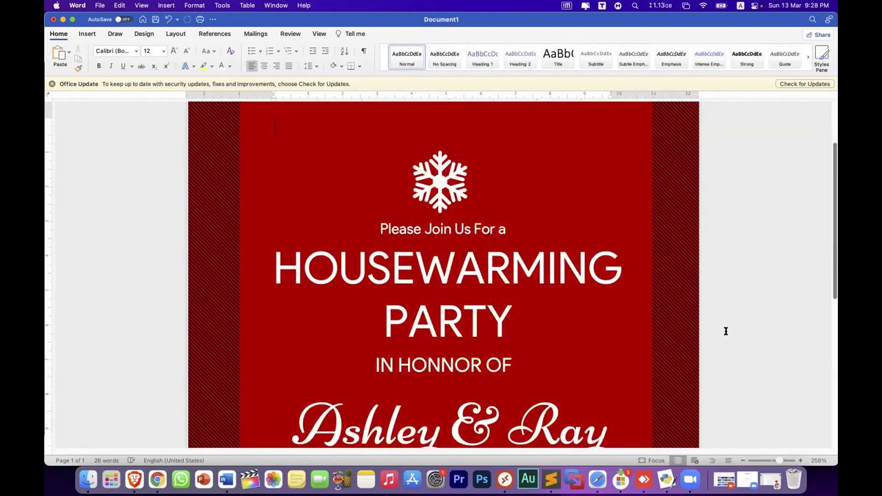
pyautogui.scroll(-4, 726, 330)
pyautogui.scroll(-1, 720, 324)
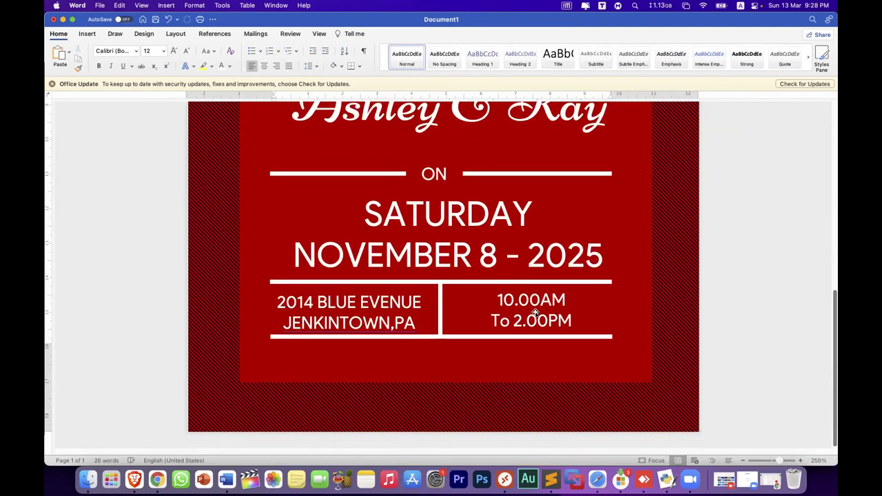
pyautogui.moveTo(523, 314); pyautogui.dragTo(520, 312)
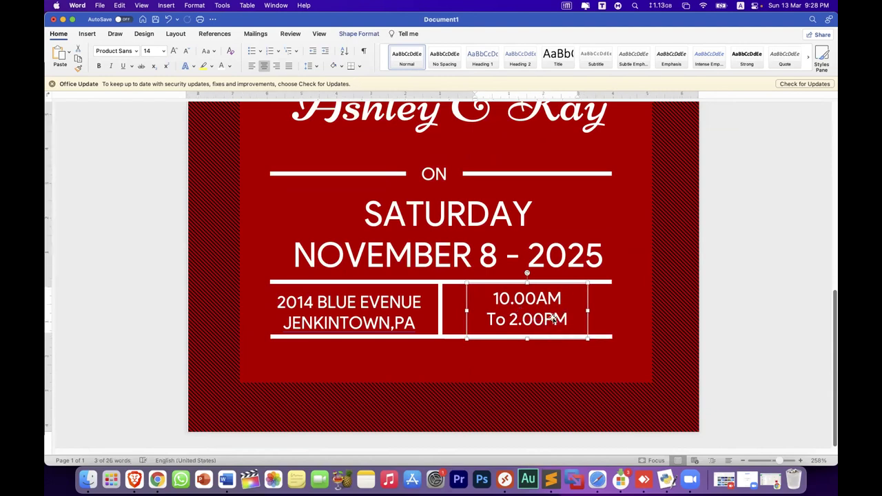
pyautogui.click(440, 322)
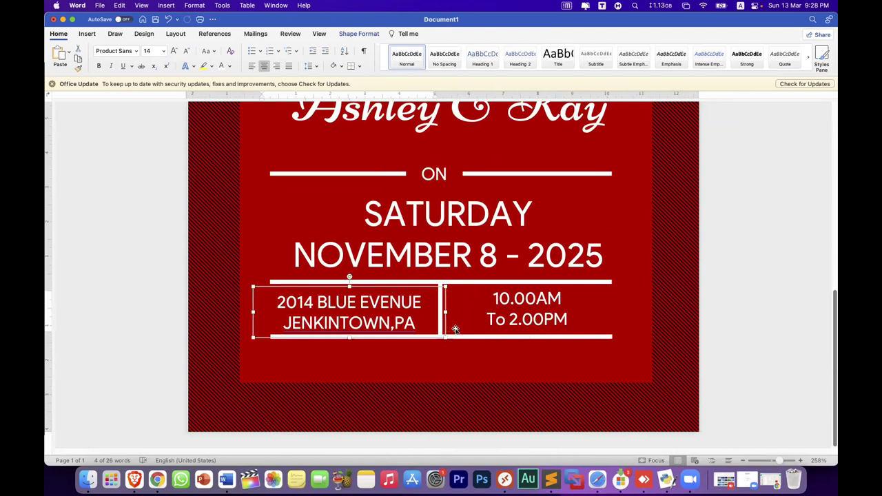
pyautogui.click(459, 336)
pyautogui.moveTo(459, 336); pyautogui.dragTo(460, 335)
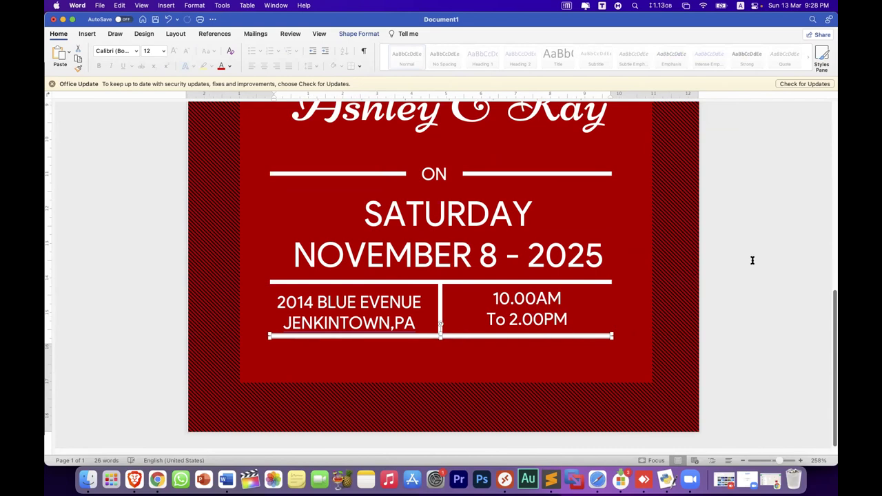
pyautogui.scroll(5, 737, 255)
pyautogui.scroll(-5, 620, 274)
pyautogui.scroll(-4, 620, 274)
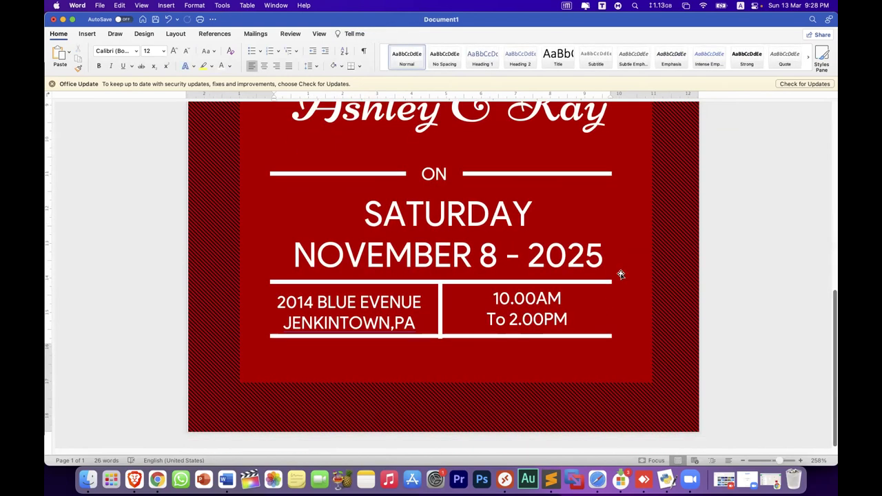
pyautogui.click(441, 330)
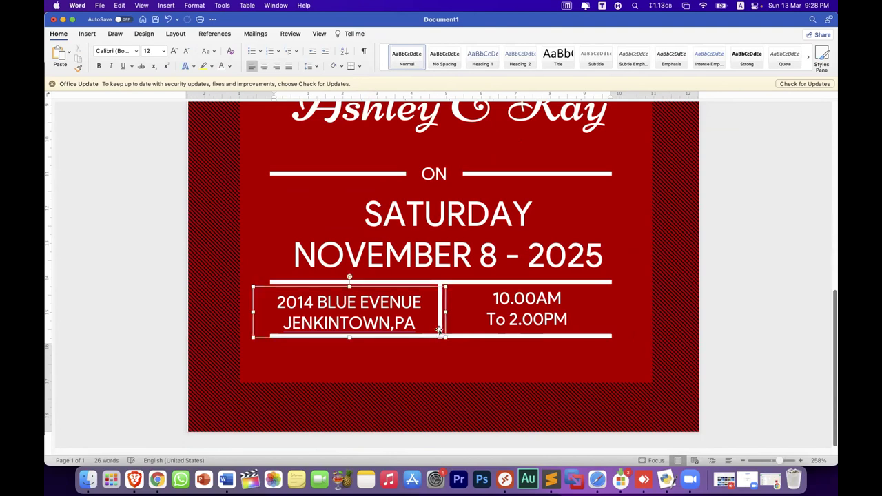
pyautogui.moveTo(454, 335); pyautogui.dragTo(455, 338)
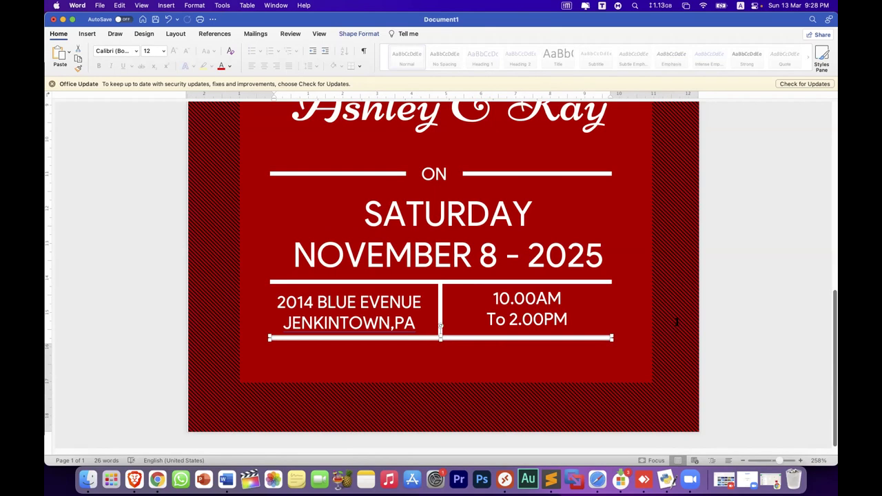
pyautogui.click(737, 293)
pyautogui.scroll(-5, 729, 407)
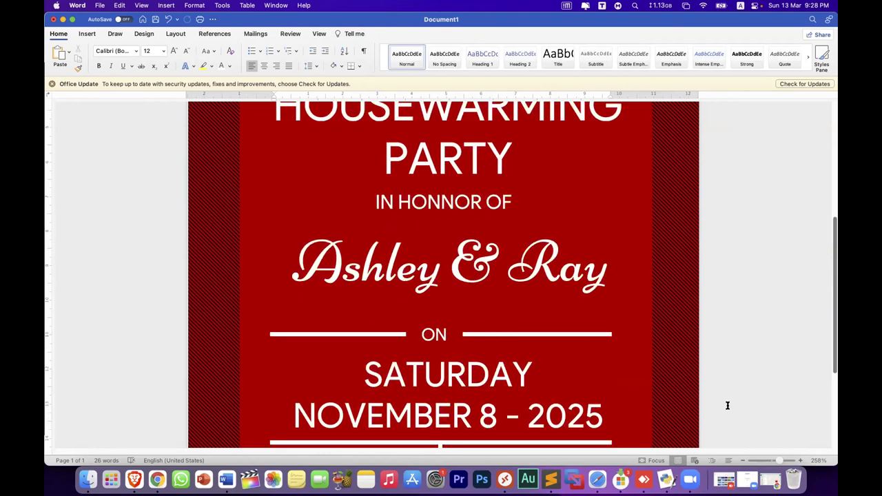
pyautogui.scroll(-3, 774, 457)
pyautogui.moveTo(778, 460); pyautogui.dragTo(758, 461)
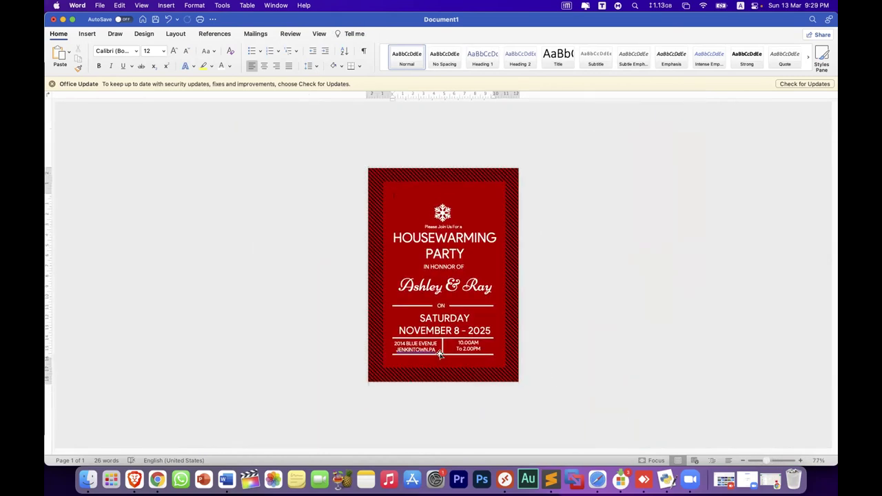
pyautogui.click(132, 474)
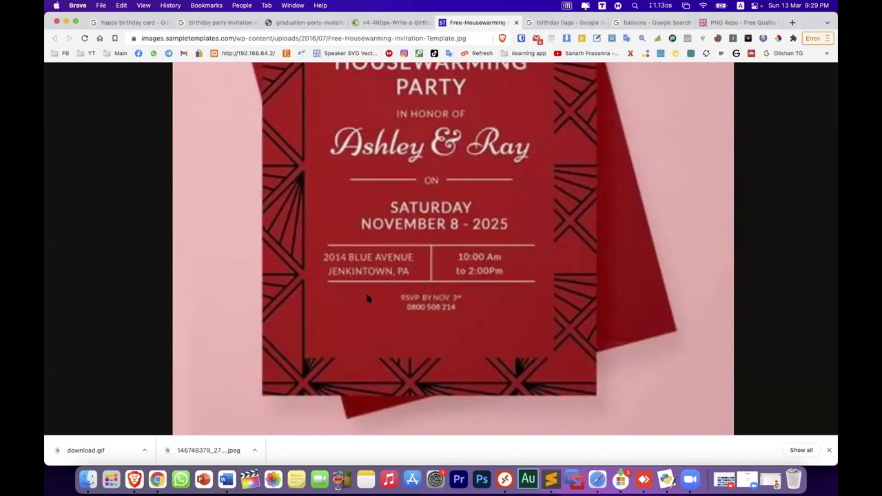
pyautogui.click(224, 473)
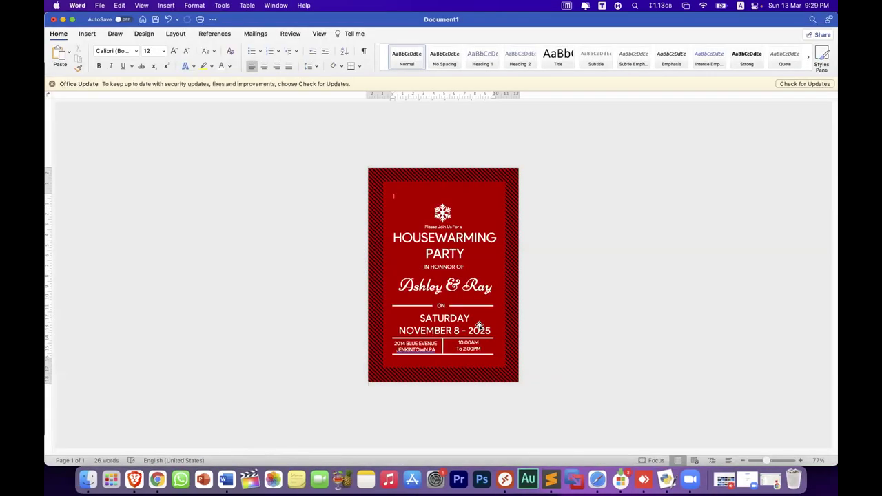
pyautogui.moveTo(766, 461); pyautogui.dragTo(770, 460)
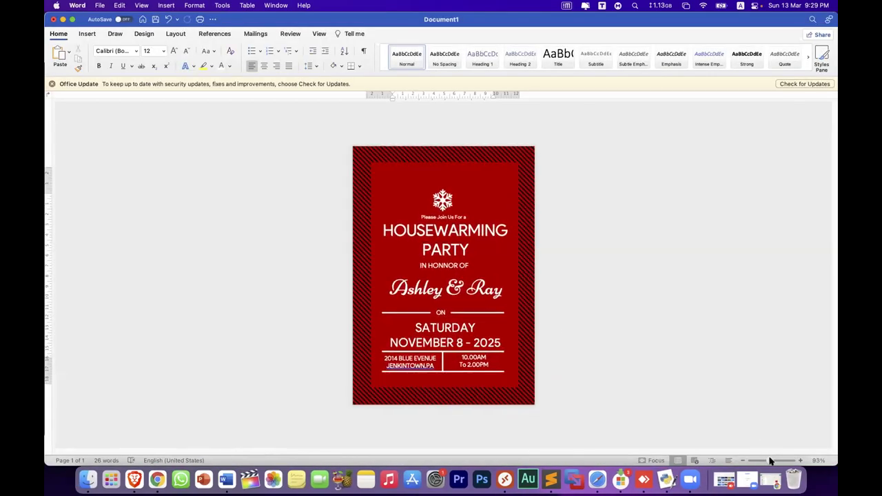
pyautogui.click(770, 460)
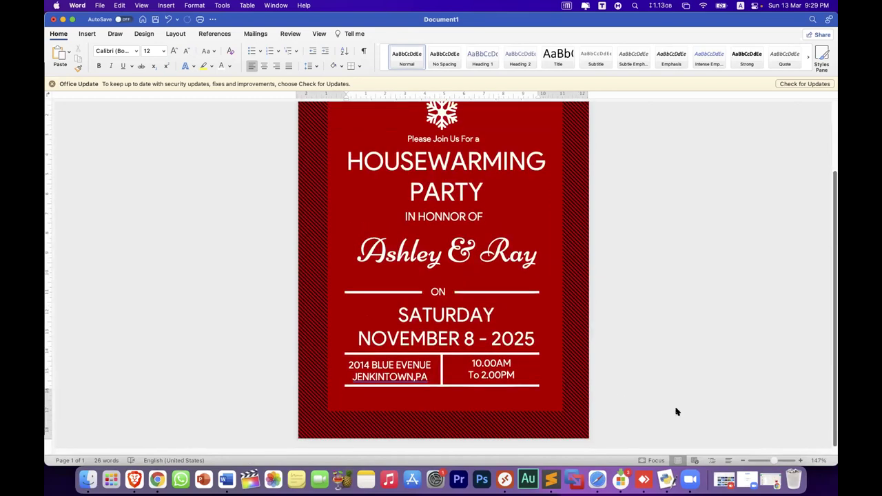
# Draw a horizontal text box near the page bottom and type the designer's name as a credit
pyautogui.click(88, 34)
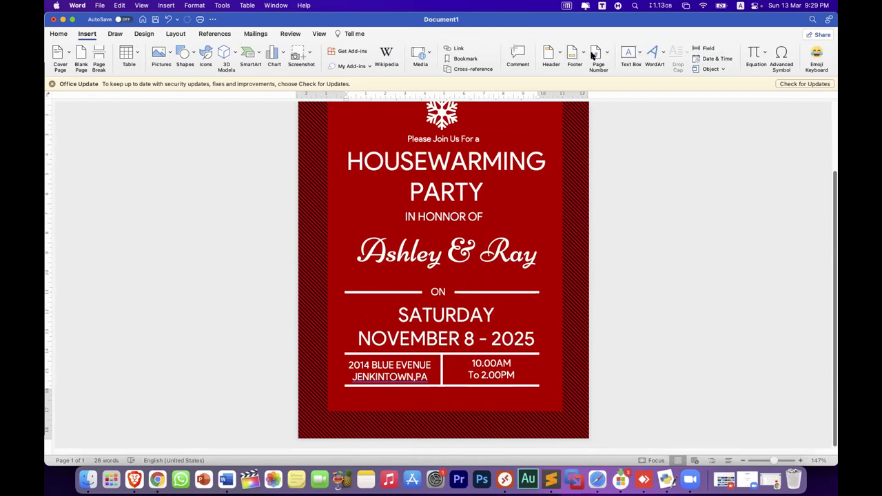
pyautogui.click(633, 60)
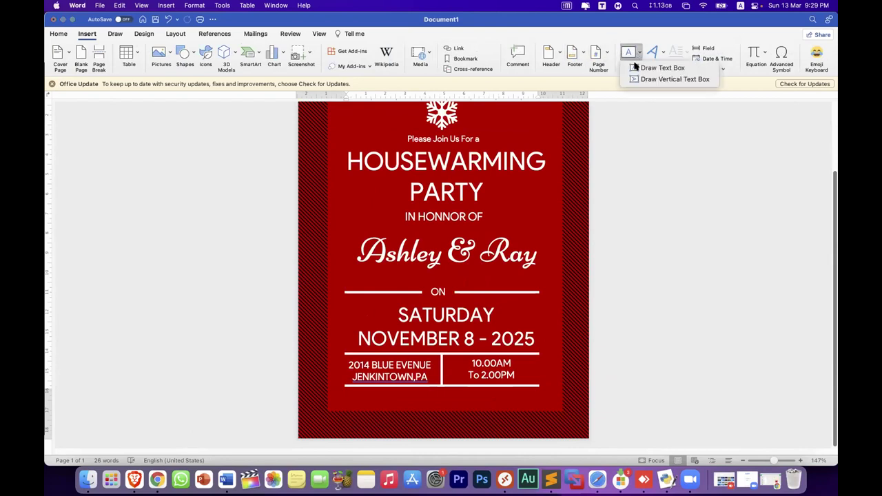
pyautogui.click(675, 79)
pyautogui.moveTo(407, 394); pyautogui.dragTo(492, 402)
pyautogui.write('Dilshan TG')
pyautogui.press('super+a')
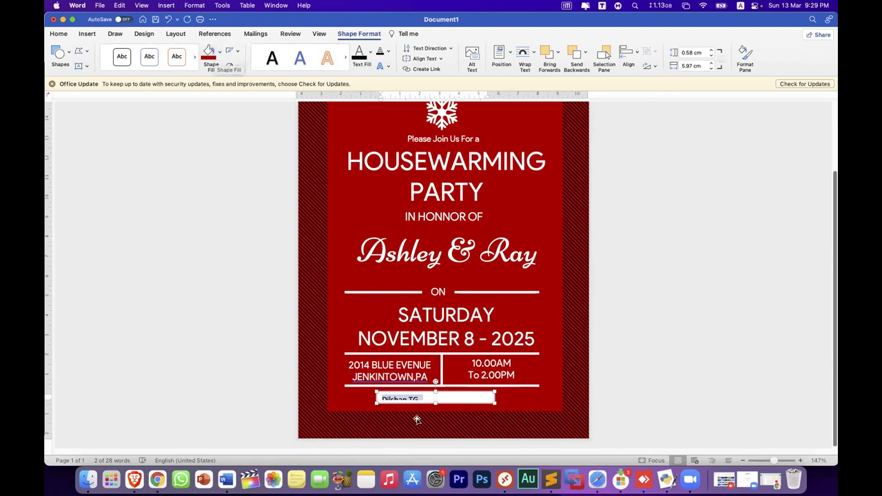
pyautogui.moveTo(435, 404); pyautogui.dragTo(432, 409)
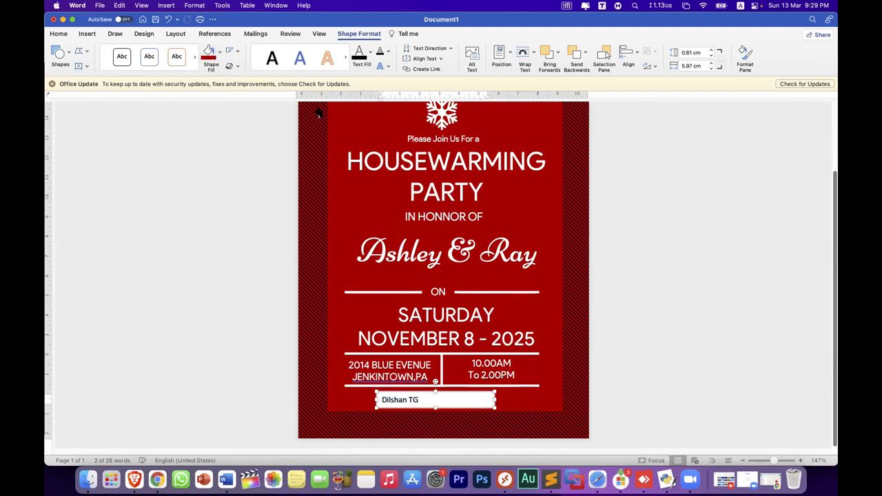
# Give the credit box a dark red fill and outline and centre it horizontally
pyautogui.click(217, 55)
pyautogui.click(206, 163)
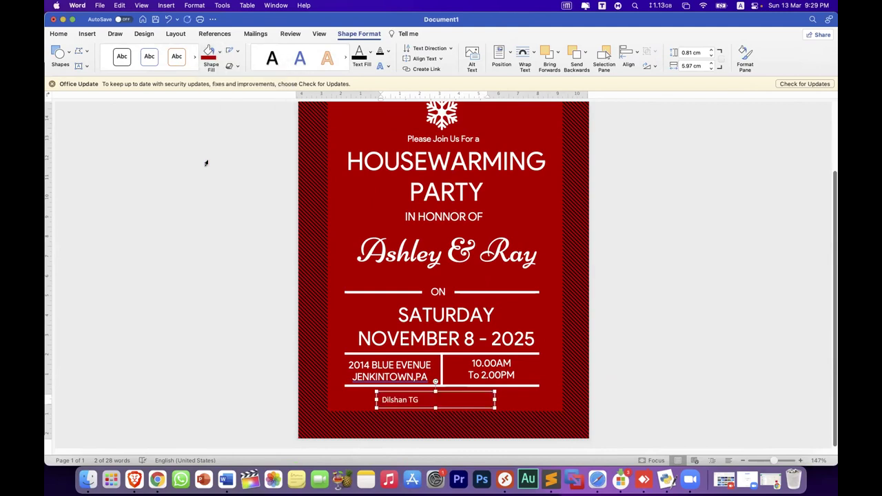
pyautogui.click(237, 52)
pyautogui.click(239, 67)
pyautogui.click(237, 52)
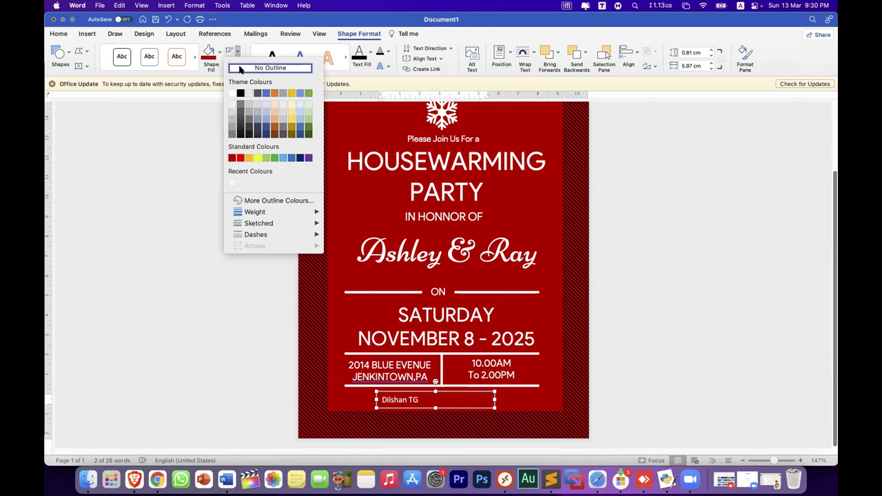
pyautogui.click(231, 157)
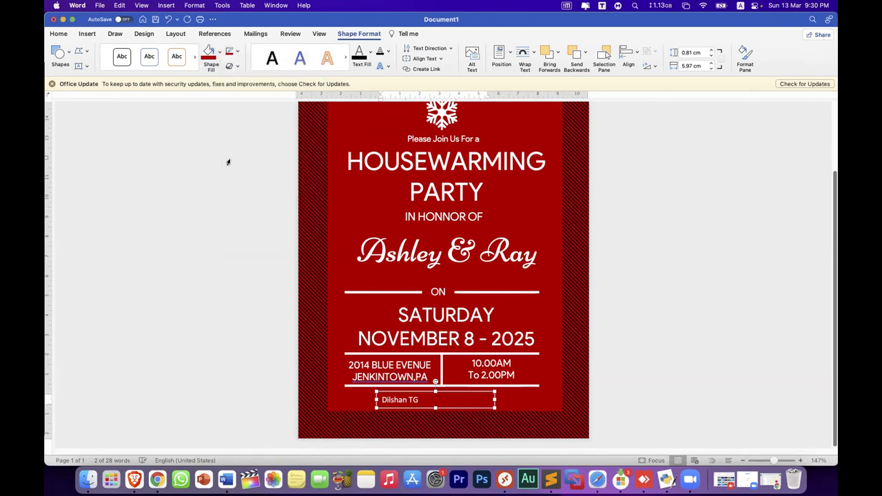
pyautogui.moveTo(417, 407); pyautogui.dragTo(456, 405)
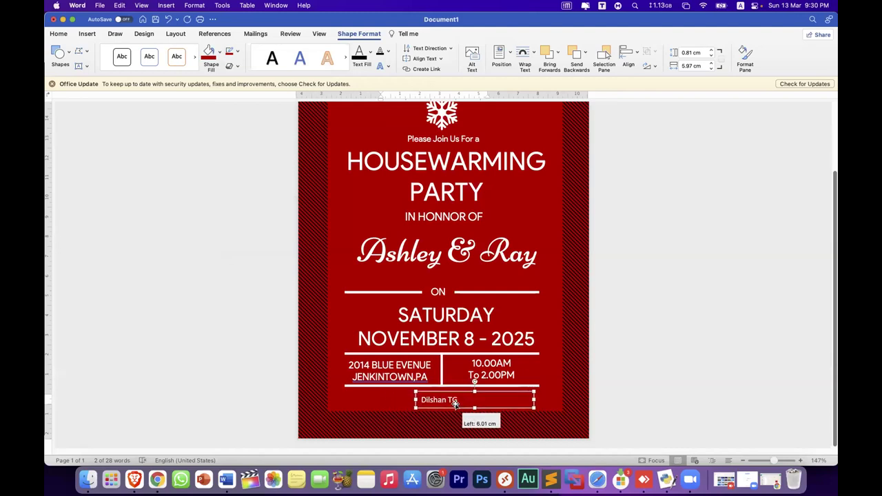
pyautogui.click(625, 366)
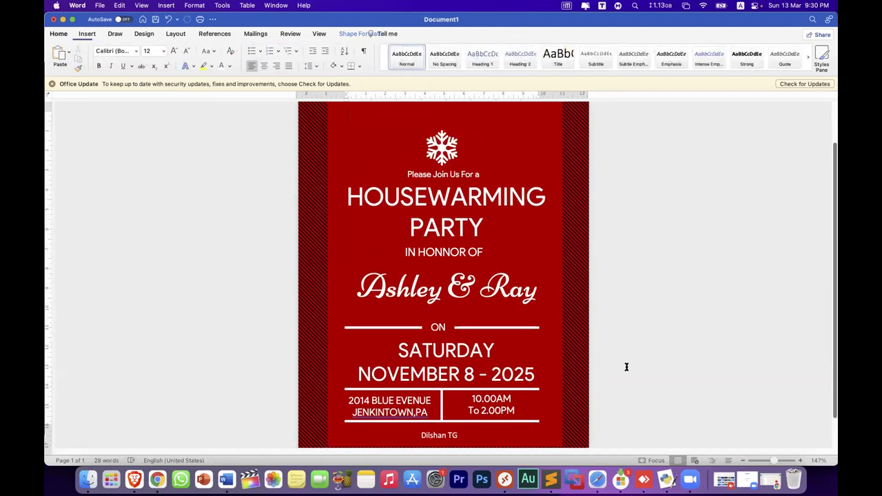
# Select the snowflake, HOUSEWARMING PARTY, IN HONNOR OF and names boxes, then zoom out
pyautogui.scroll(-1, 608, 358)
pyautogui.scroll(3, 608, 358)
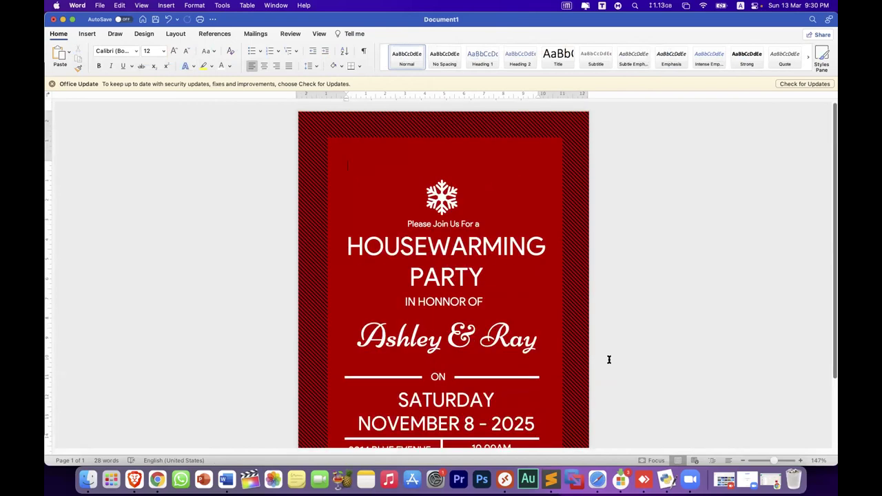
pyautogui.click(443, 197)
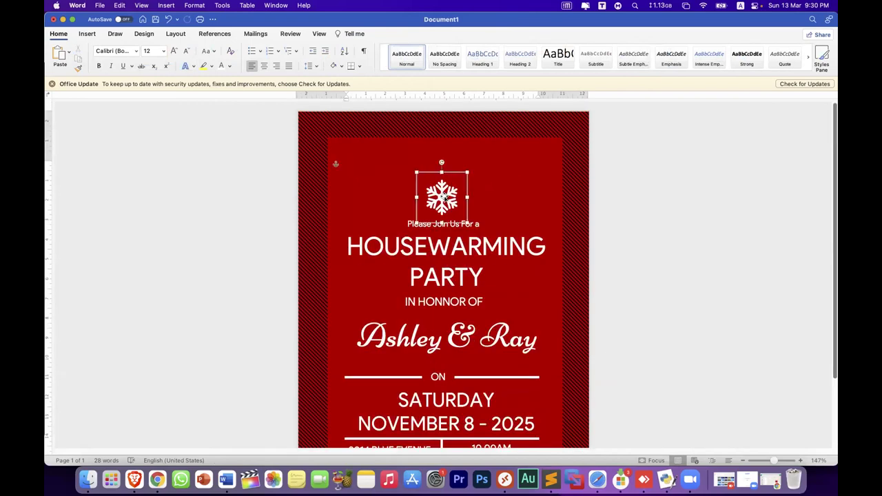
pyautogui.keyDown('shift'); pyautogui.click(442, 244); pyautogui.keyUp('shift')
pyautogui.keyDown('shift'); pyautogui.click(437, 302); pyautogui.keyUp('shift')
pyautogui.keyDown('shift'); pyautogui.click(434, 343); pyautogui.keyUp('shift')
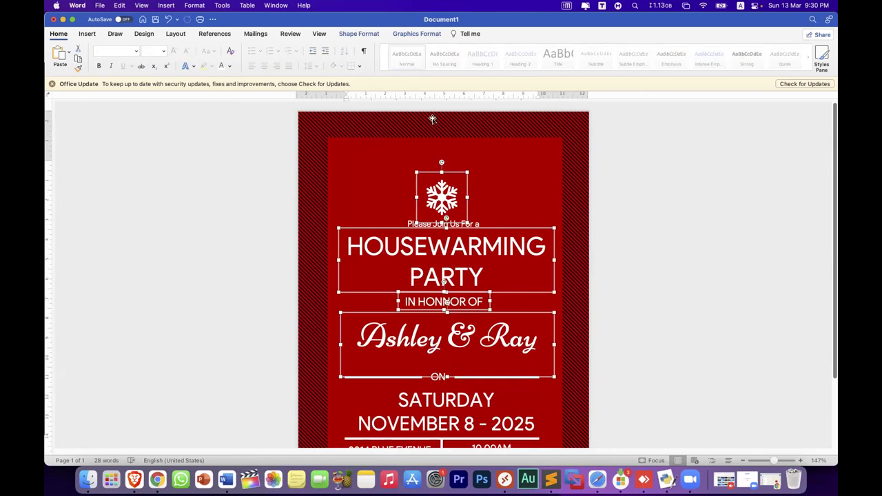
pyautogui.click(619, 266)
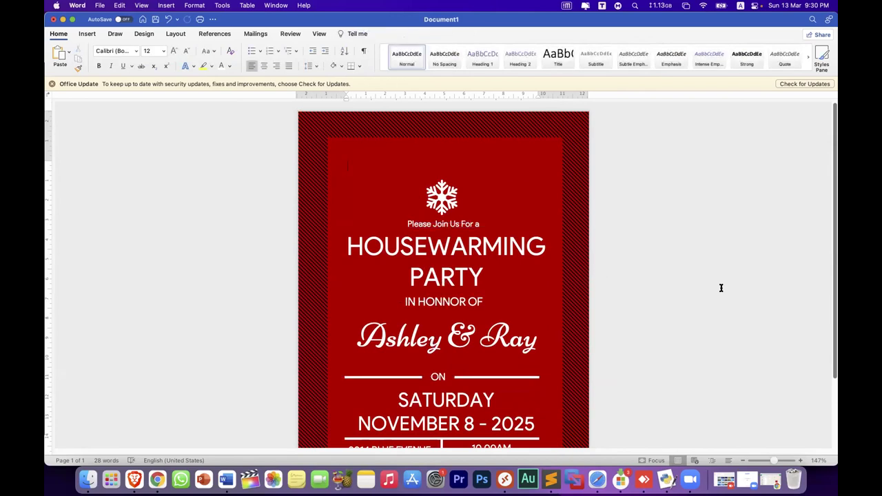
pyautogui.click(766, 460)
pyautogui.click(766, 460)
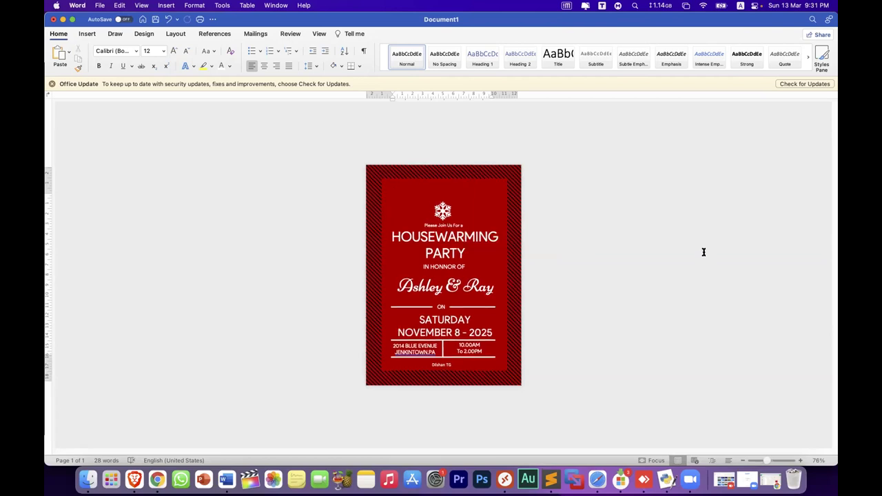
# Nudge the ON label a few pixels so it sits centred on the divider lines
pyautogui.scroll(5, 703, 250)
pyautogui.scroll(3, 425, 348)
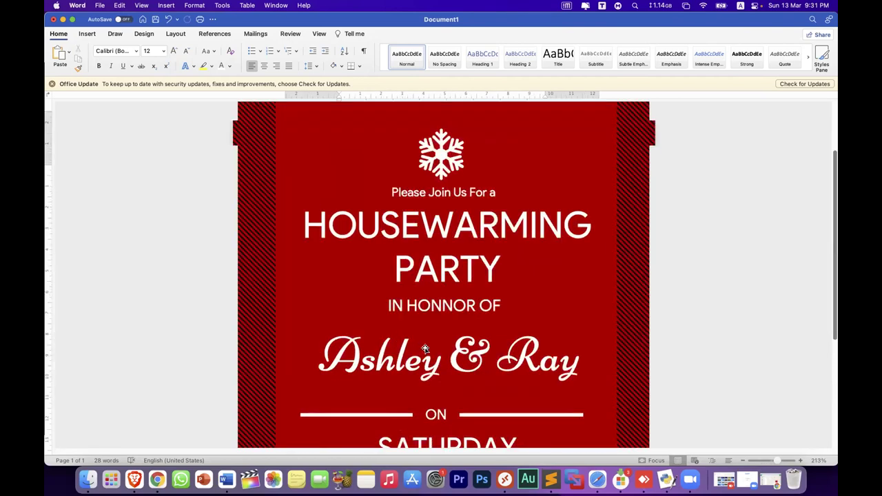
pyautogui.scroll(3, 423, 348)
pyautogui.scroll(-3, 423, 349)
pyautogui.scroll(-3, 433, 198)
pyautogui.click(433, 197)
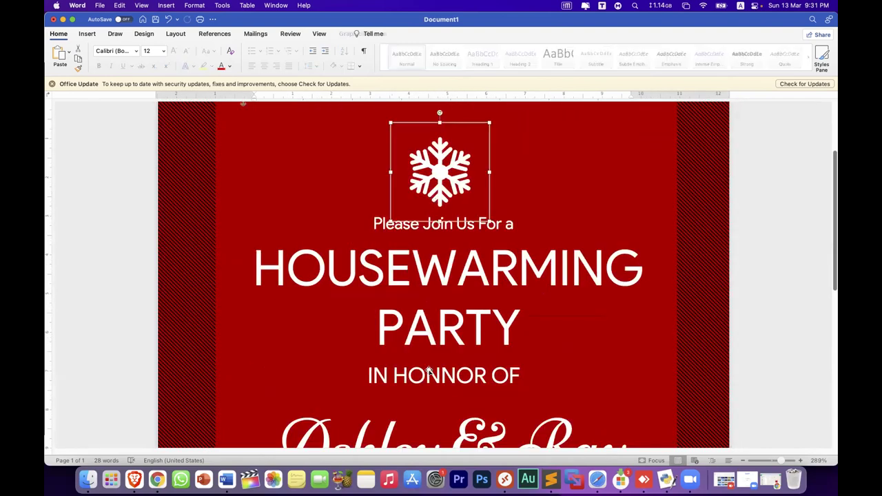
pyautogui.scroll(-5, 427, 358)
pyautogui.click(432, 309)
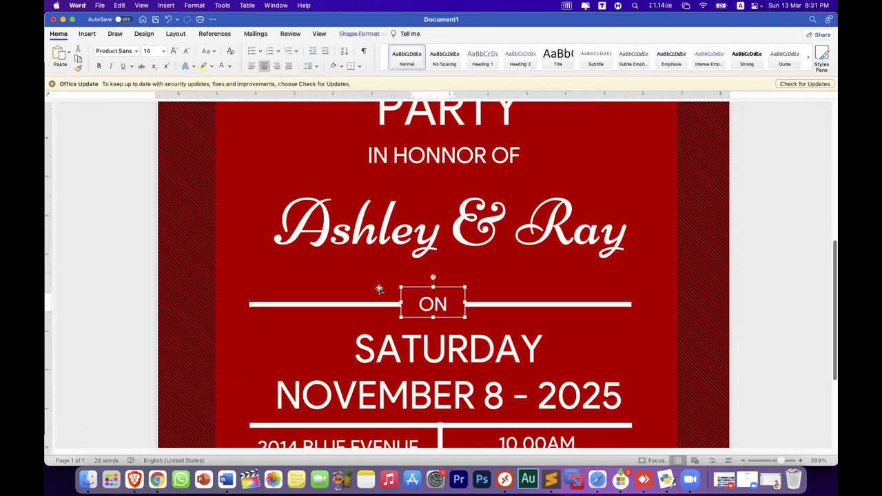
pyautogui.moveTo(431, 310); pyautogui.dragTo(430, 307)
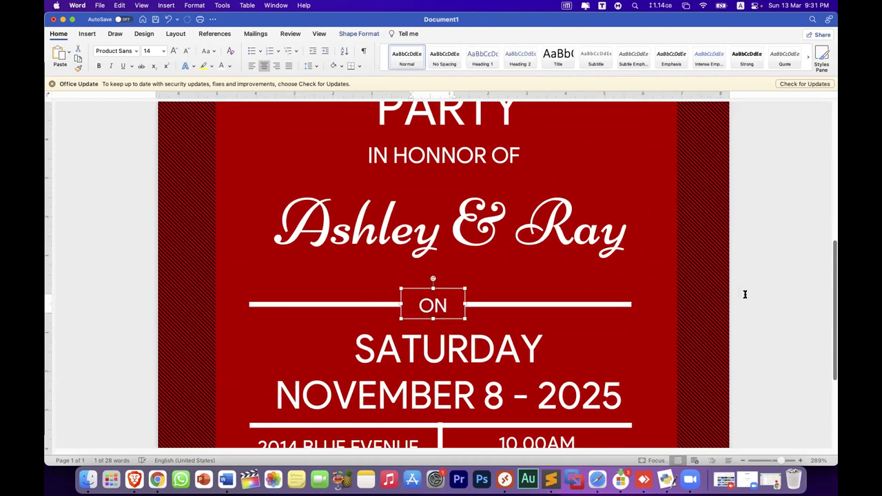
pyautogui.scroll(5, 744, 293)
pyautogui.click(744, 293)
pyautogui.scroll(-3, 574, 272)
pyautogui.scroll(-3, 574, 272)
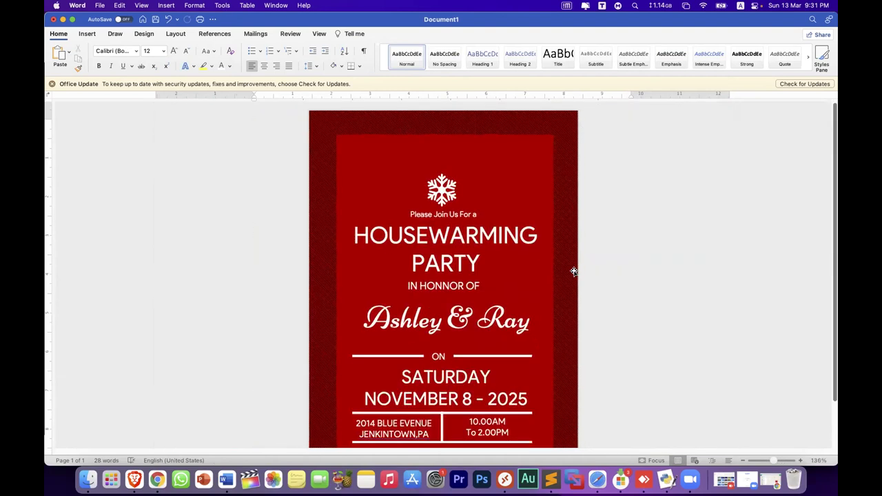
pyautogui.scroll(-3, 573, 271)
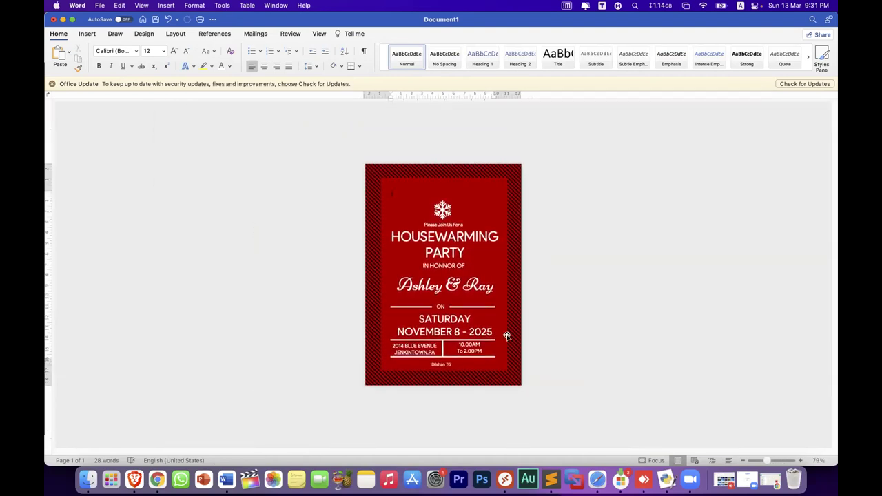
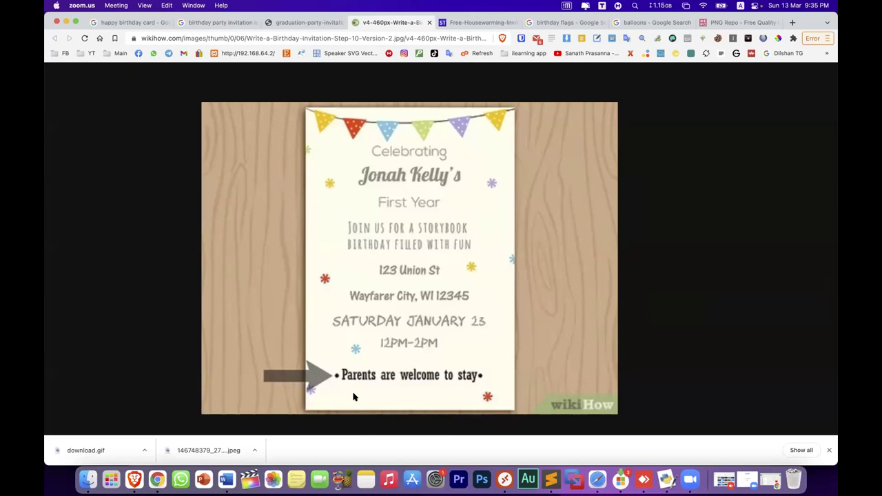
# Set the blank Word document's page size to A5, then return to the browser
pyautogui.click(232, 476)
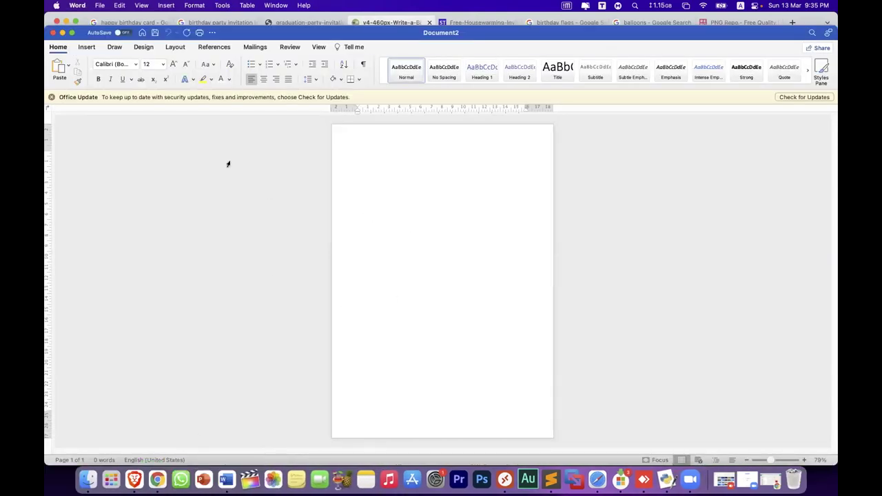
pyautogui.click(172, 47)
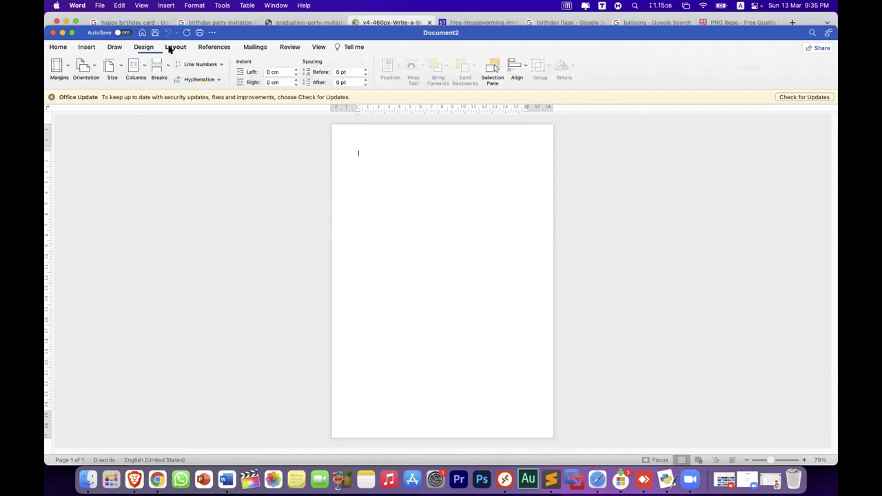
pyautogui.click(121, 66)
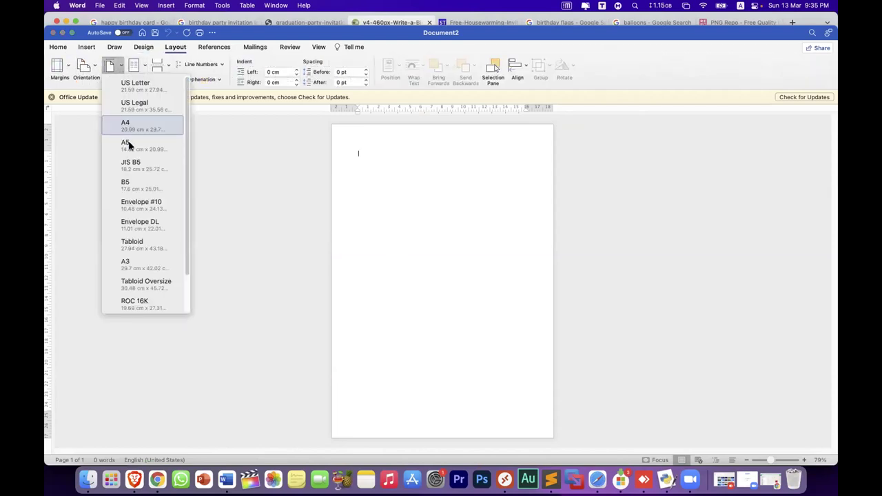
pyautogui.click(128, 146)
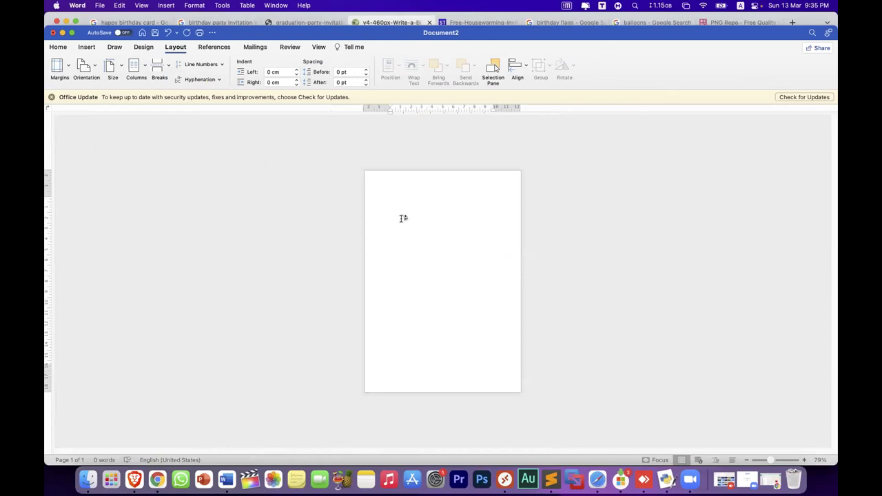
pyautogui.scroll(3, 428, 247)
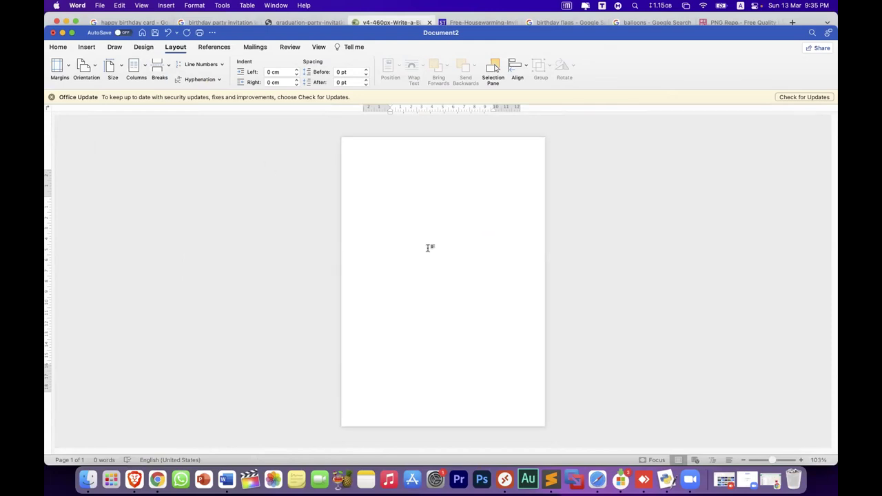
pyautogui.click(138, 479)
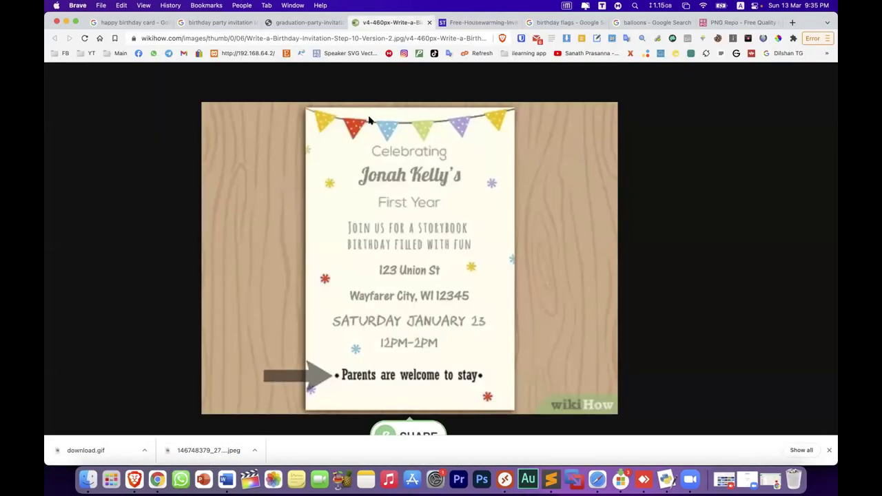
# Copy the colourful Happy Birthday bunting image from the 'birthday flags' Google Images results
pyautogui.click(558, 26)
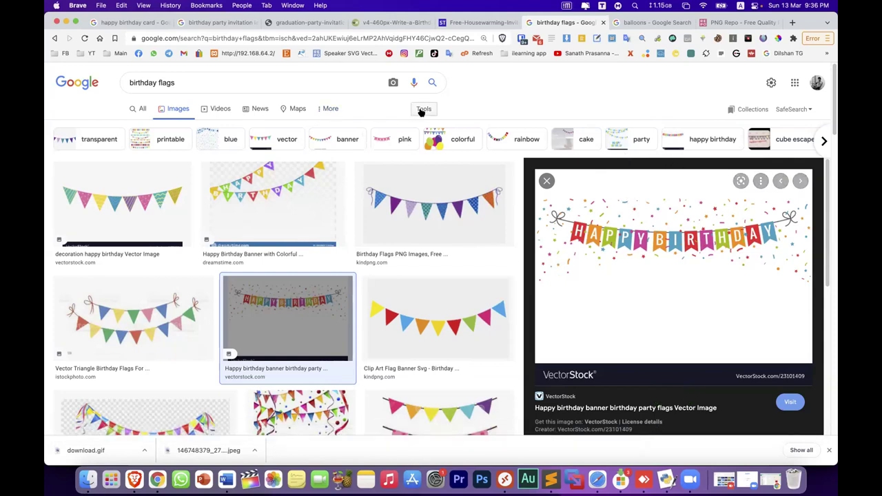
pyautogui.click(422, 110)
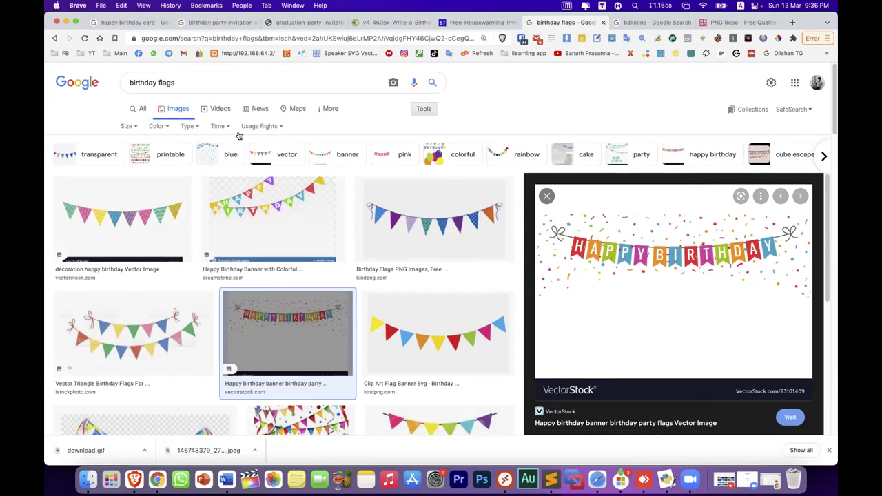
pyautogui.click(160, 126)
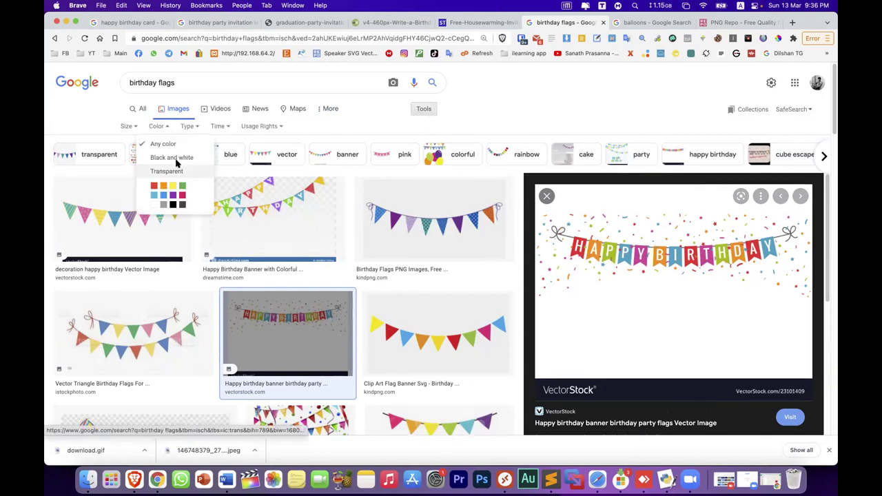
pyautogui.click(543, 106)
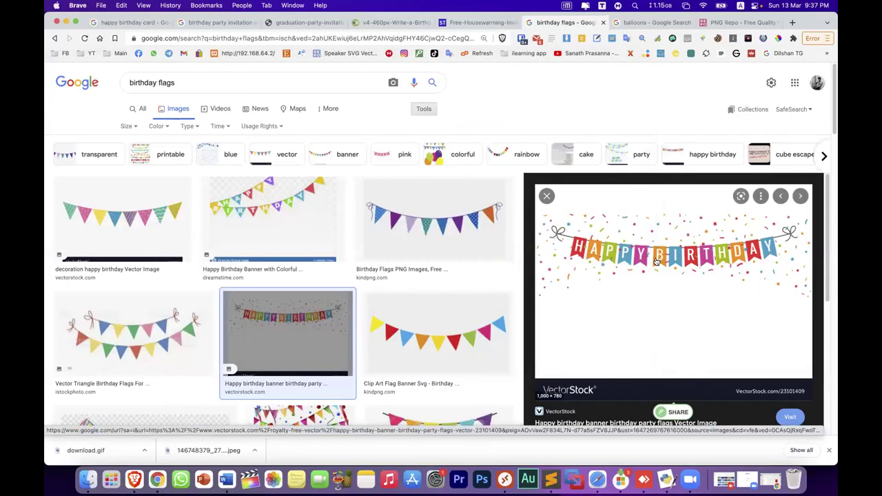
pyautogui.rightClick(656, 261)
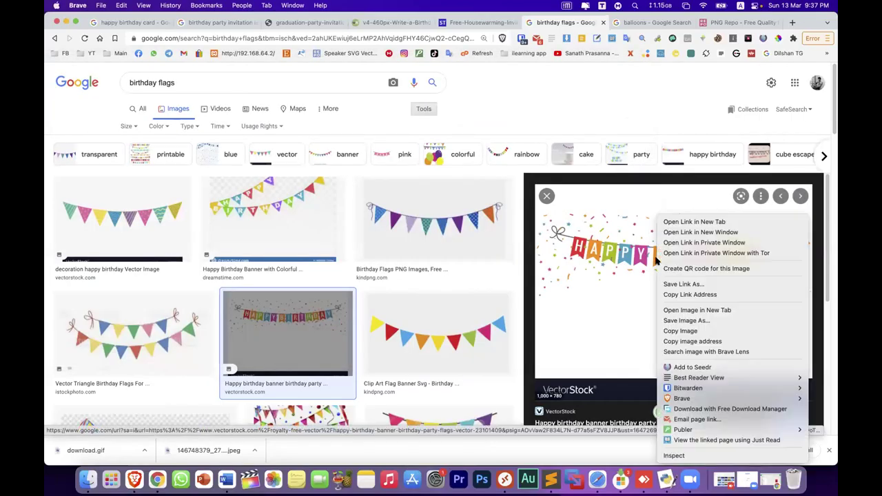
pyautogui.click(672, 330)
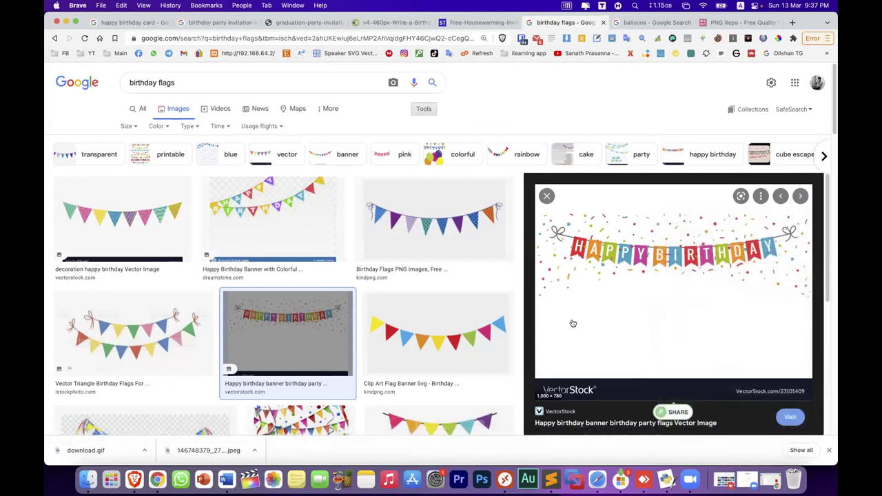
pyautogui.click(227, 479)
# Paste the Happy Birthday banner onto the A5 page and enlarge it
pyautogui.rightClick(377, 191)
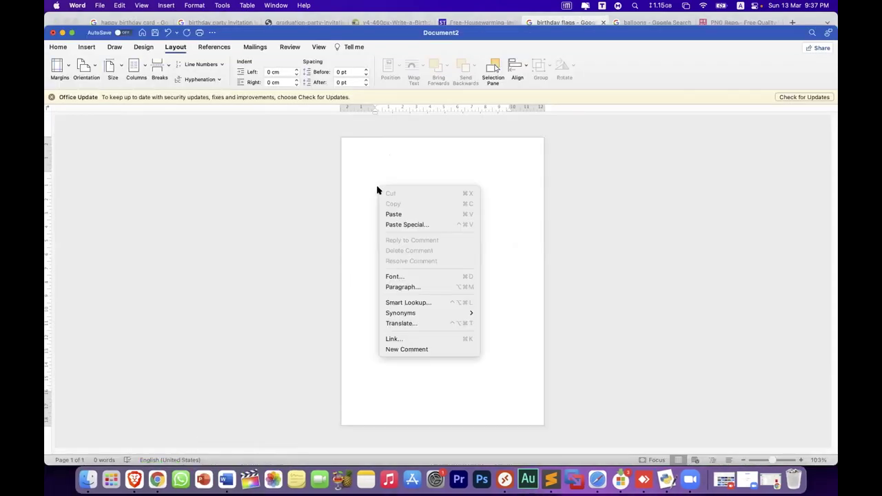
pyautogui.click(388, 213)
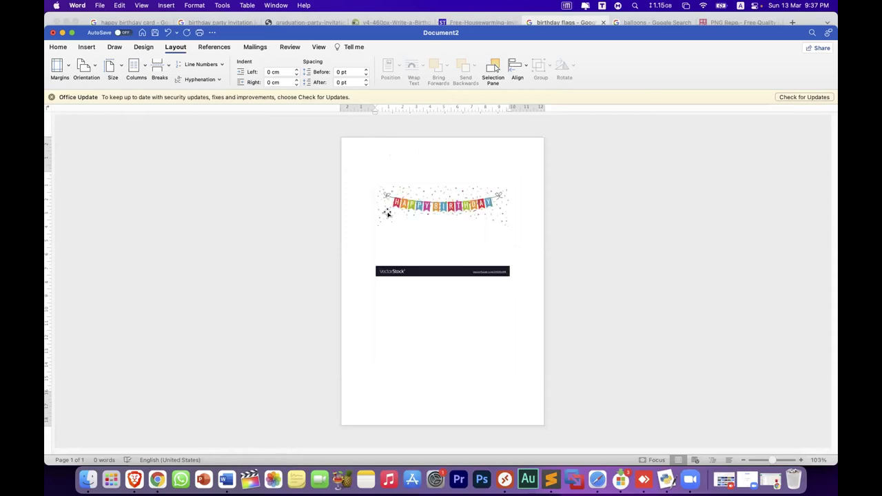
pyautogui.click(408, 224)
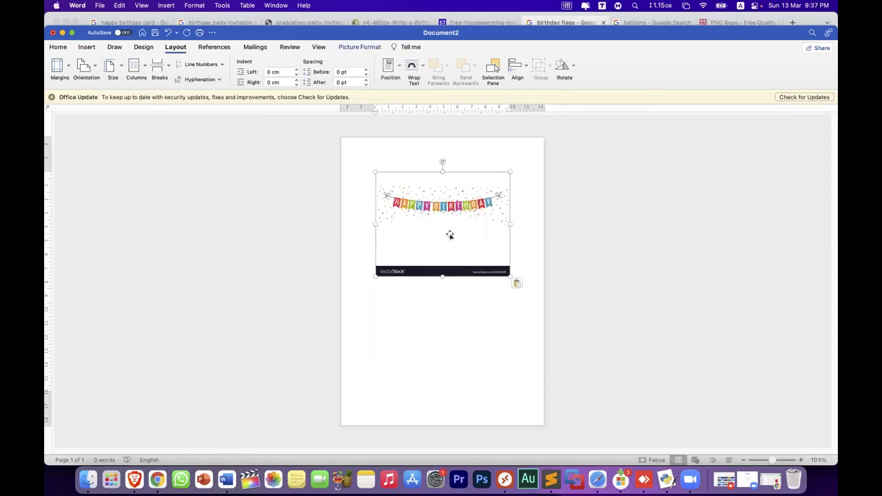
pyautogui.moveTo(376, 276); pyautogui.dragTo(360, 297)
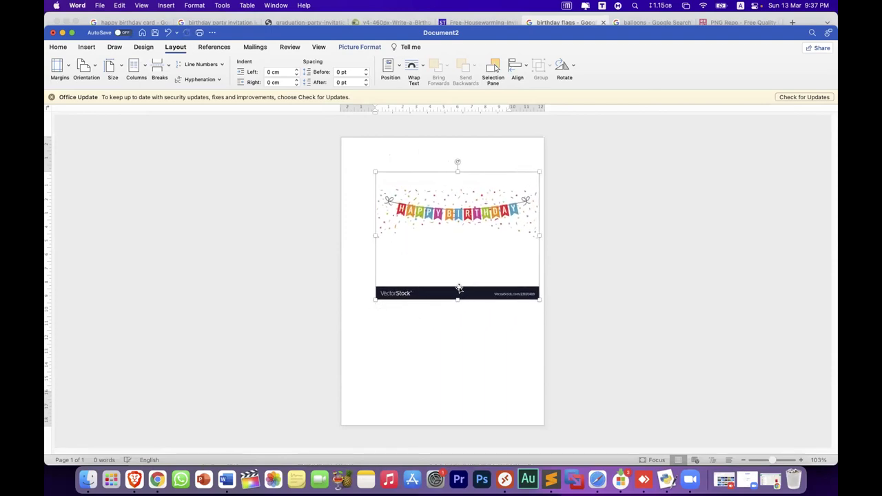
# Crop the banner top and bottom, removing the VectorStock footer, leaving only the bunting strip
pyautogui.click(360, 47)
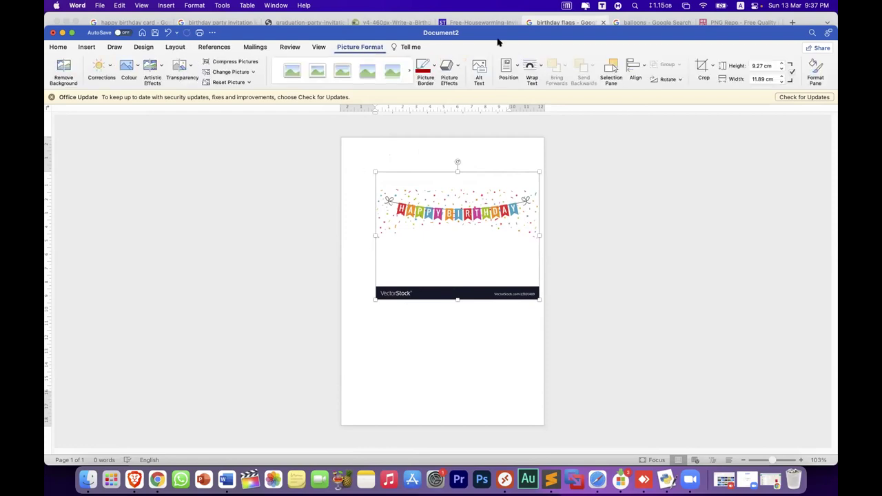
pyautogui.click(697, 69)
pyautogui.moveTo(458, 299)
pyautogui.mouseDown()
pyautogui.moveTo(458, 259)
pyautogui.moveTo(457, 297)
pyautogui.mouseUp()
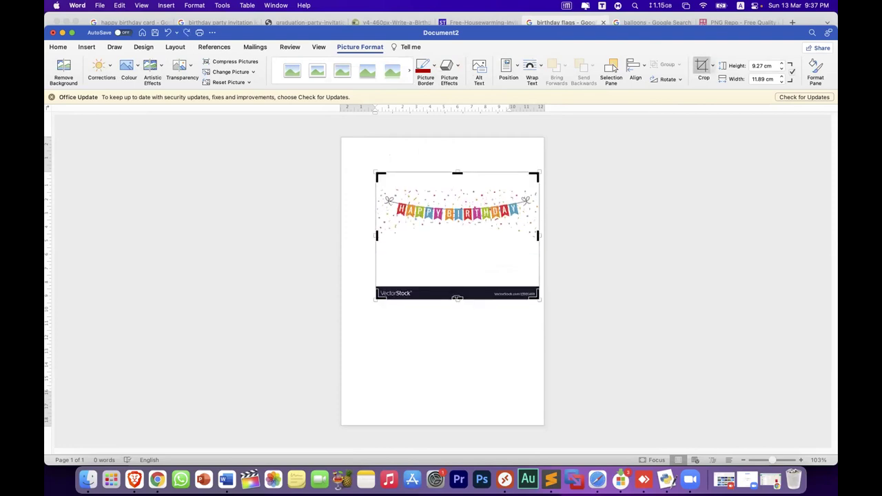
pyautogui.moveTo(457, 298); pyautogui.dragTo(460, 243)
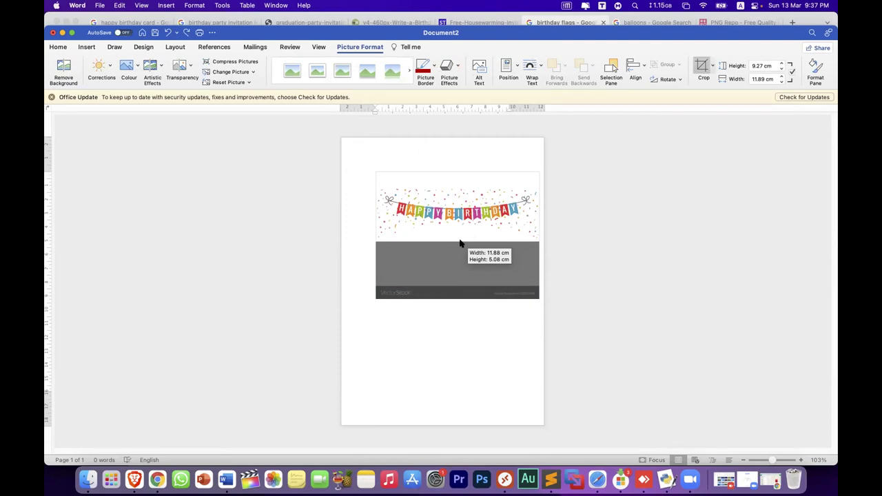
pyautogui.moveTo(460, 242); pyautogui.dragTo(460, 241)
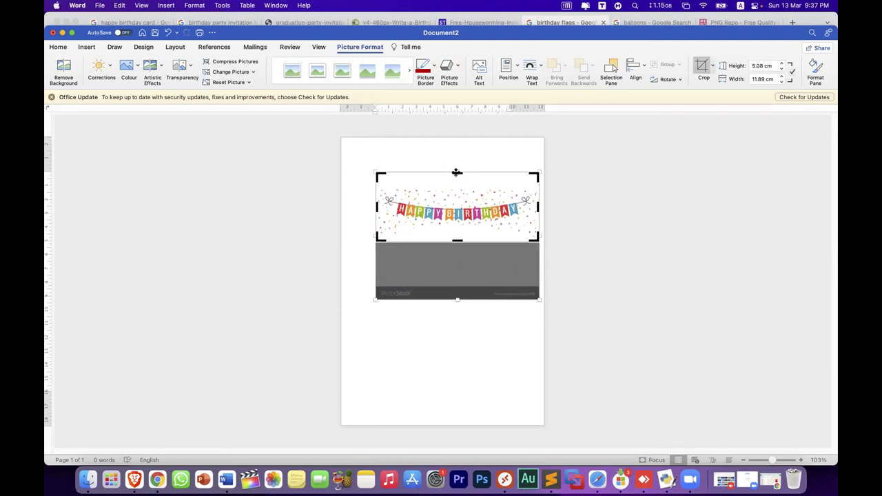
pyautogui.moveTo(456, 173); pyautogui.dragTo(454, 187)
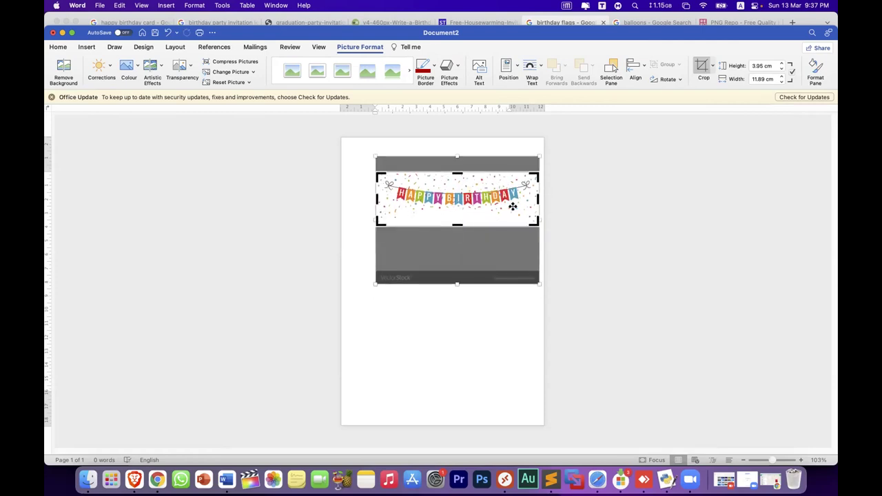
pyautogui.click(495, 319)
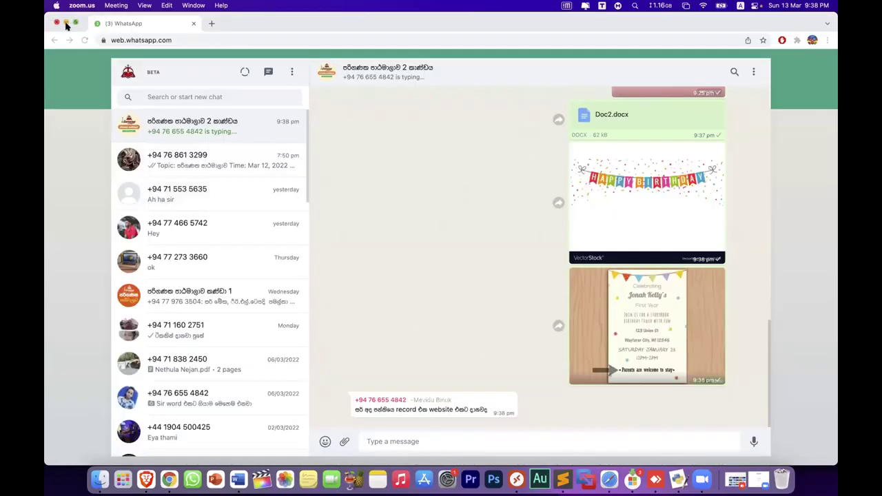
# Minimize the WhatsApp window to reveal the sample birthday invitation image
pyautogui.click(66, 25)
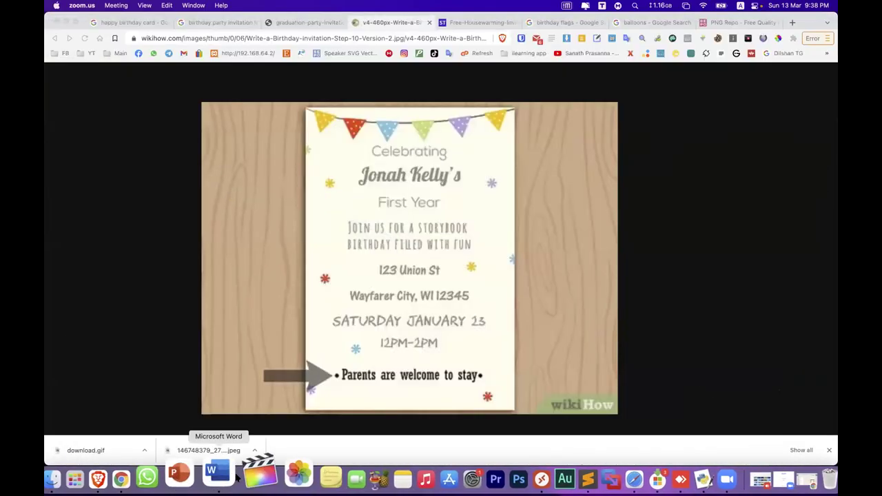
# Set the banner's text wrapping so it floats freely over the text
pyautogui.click(224, 474)
pyautogui.click(470, 220)
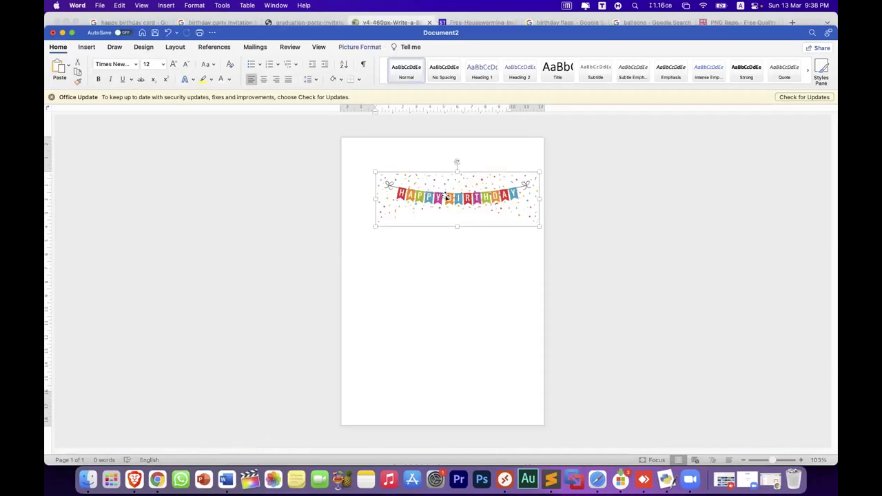
pyautogui.moveTo(447, 198)
pyautogui.mouseDown()
pyautogui.moveTo(442, 176)
pyautogui.moveTo(449, 195)
pyautogui.moveTo(441, 186)
pyautogui.mouseUp()
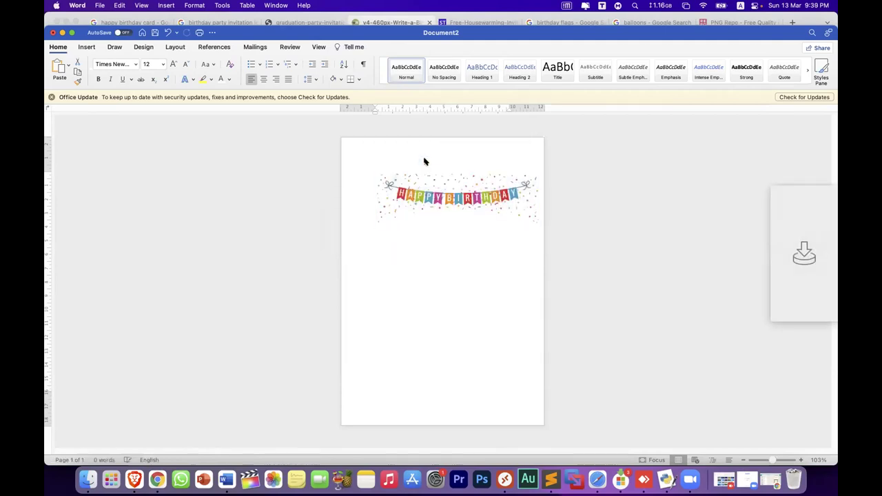
pyautogui.click(427, 195)
pyautogui.rightClick(430, 197)
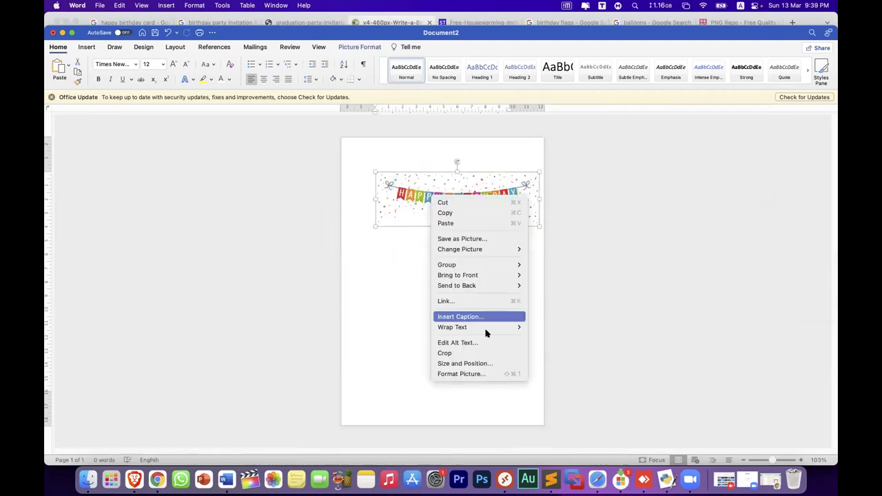
pyautogui.moveTo(491, 328)
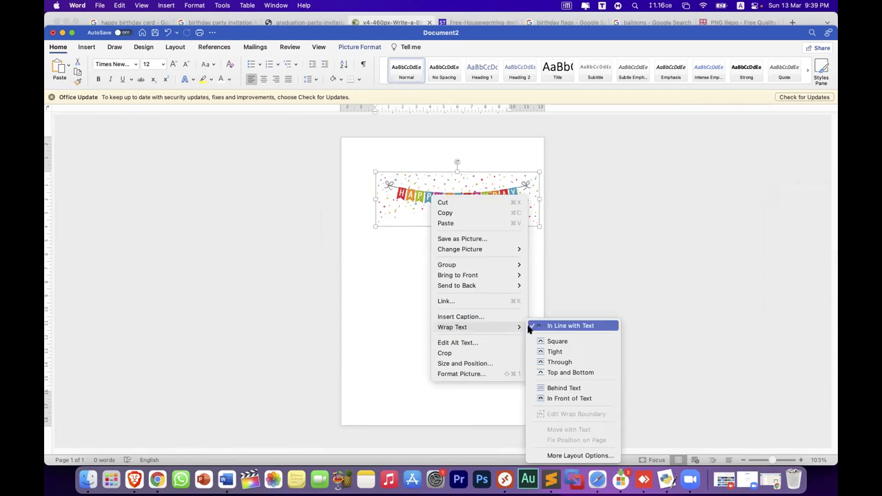
pyautogui.click(562, 398)
# Place the banner at the page's top-left and stretch it full width to 14.36 × 4.77 cm
pyautogui.moveTo(473, 204)
pyautogui.mouseDown()
pyautogui.moveTo(443, 184)
pyautogui.moveTo(436, 166)
pyautogui.mouseUp()
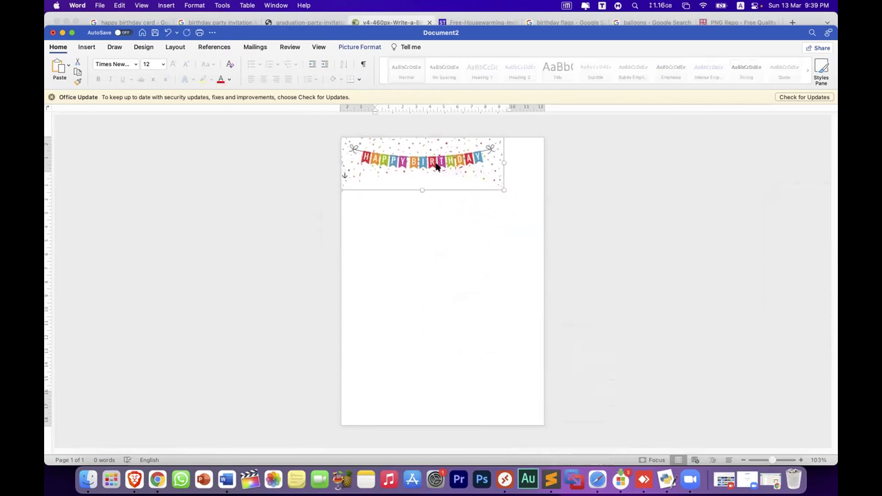
pyautogui.moveTo(502, 188); pyautogui.dragTo(521, 201)
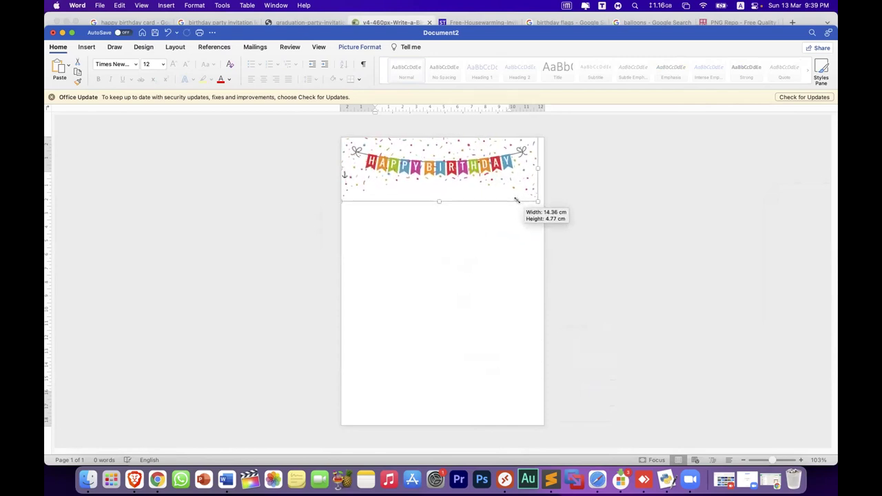
pyautogui.click(503, 248)
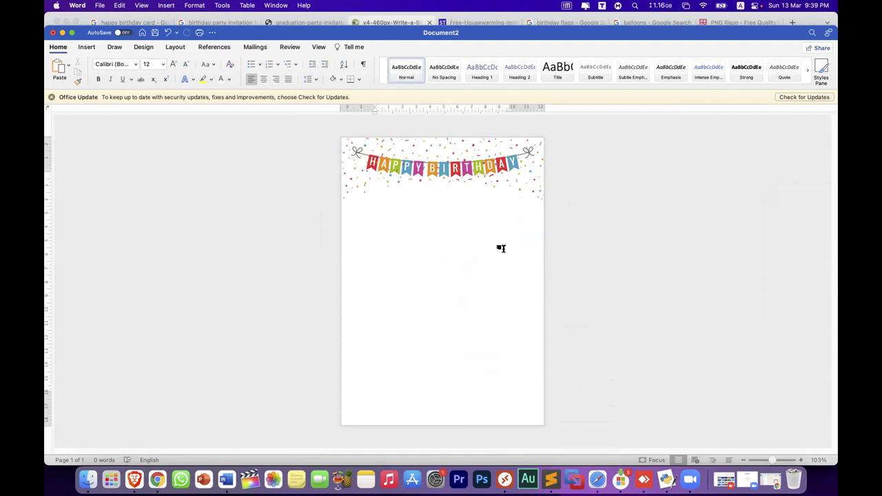
pyautogui.click(135, 478)
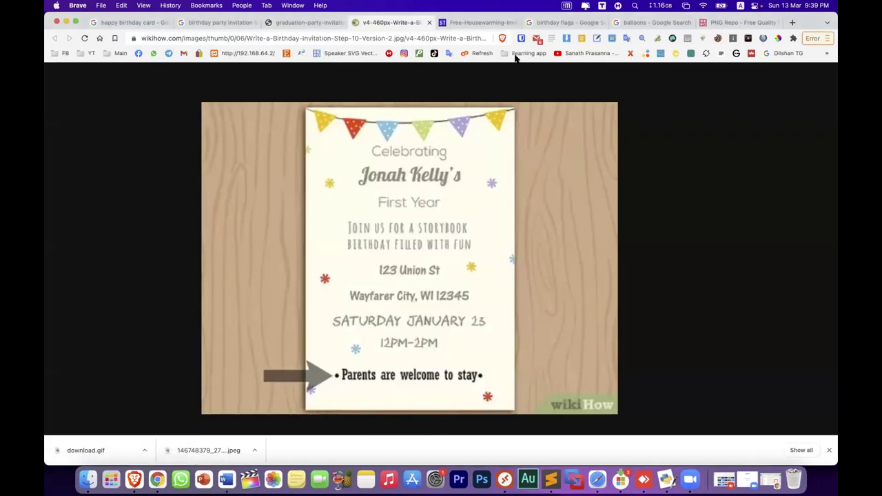
# Copy the red, yellow and teal three-balloon picture from the 'balloons' image results
pyautogui.click(627, 22)
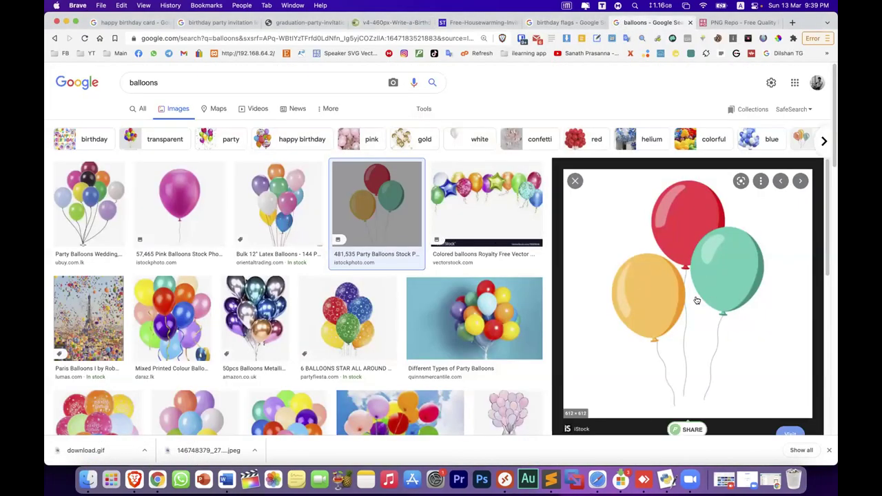
pyautogui.rightClick(686, 239)
pyautogui.click(607, 333)
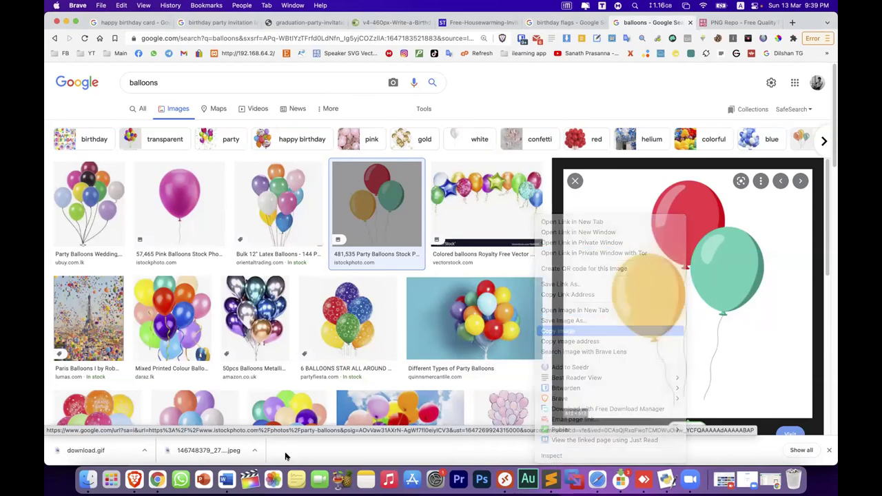
pyautogui.click(232, 471)
pyautogui.rightClick(427, 255)
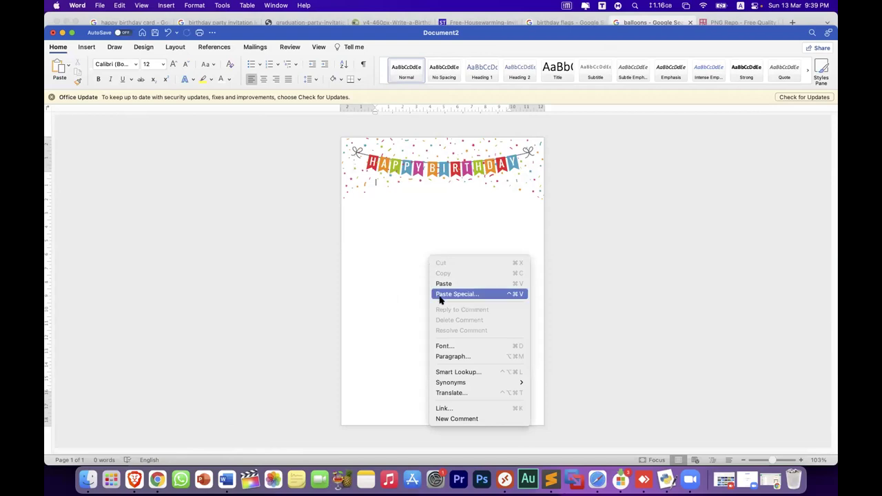
# Paste the balloon picture in front of text, shrink it, and stack five copies down the left edge
pyautogui.click(443, 284)
pyautogui.click(443, 252)
pyautogui.rightClick(443, 252)
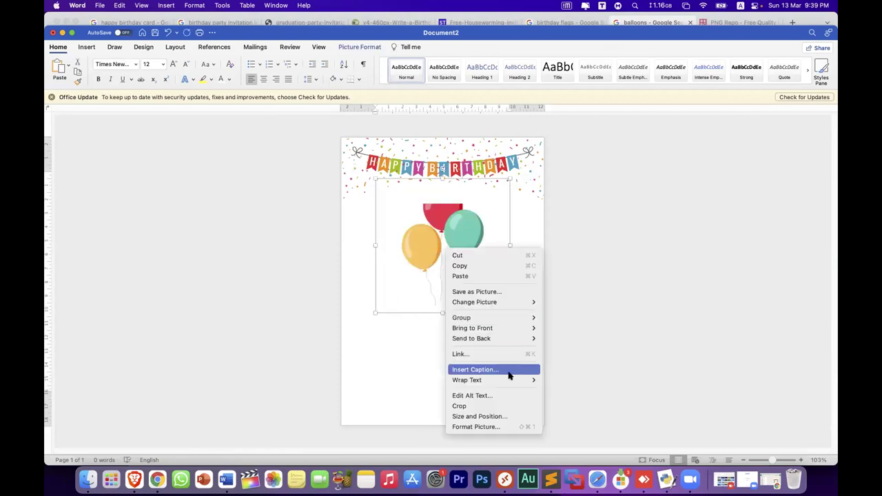
pyautogui.moveTo(510, 378)
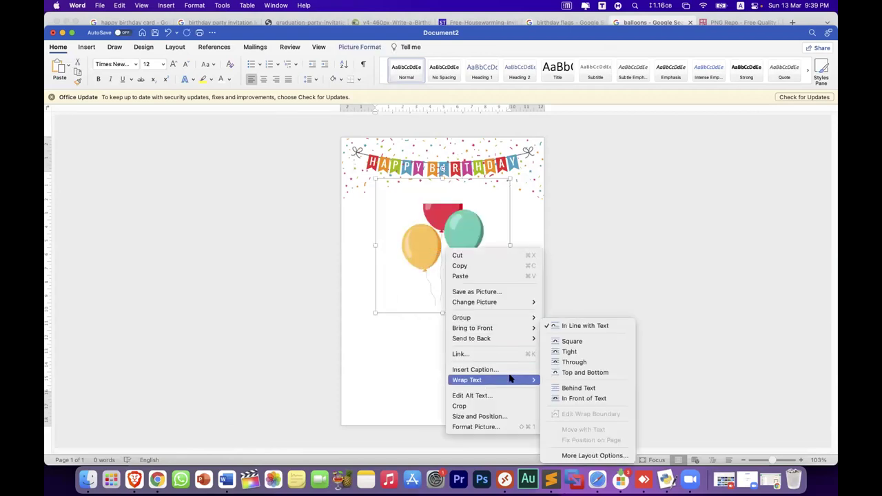
pyautogui.click(575, 397)
pyautogui.moveTo(447, 253); pyautogui.dragTo(426, 318)
pyautogui.moveTo(486, 378)
pyautogui.mouseDown()
pyautogui.moveTo(387, 278)
pyautogui.moveTo(358, 220)
pyautogui.mouseUp()
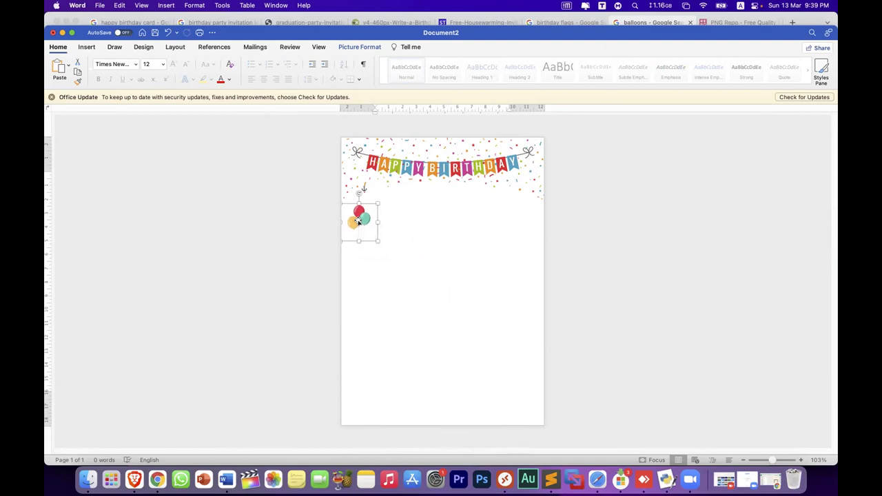
pyautogui.moveTo(358, 222); pyautogui.dragTo(362, 344)
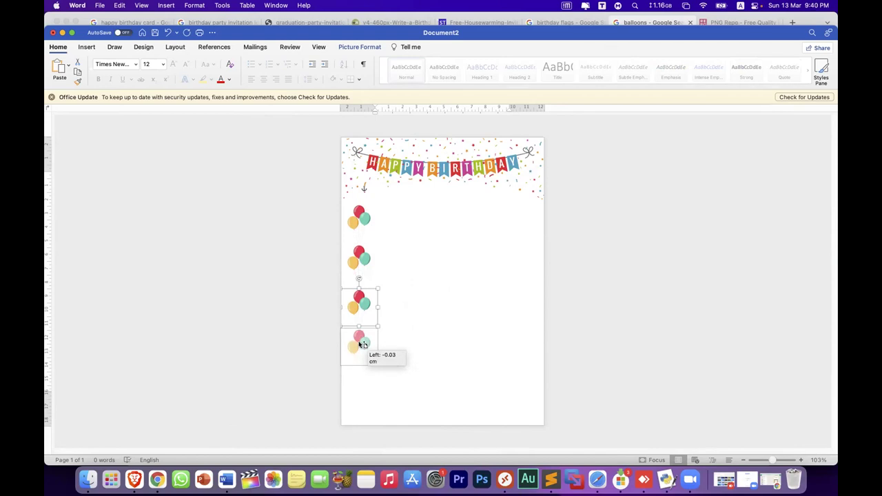
pyautogui.moveTo(363, 344); pyautogui.dragTo(364, 390)
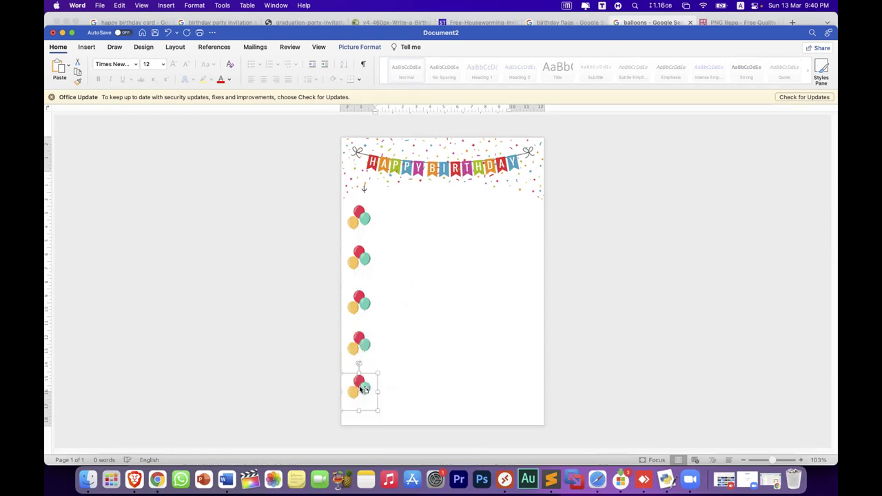
# Try copying the left balloon column to the right side, then undo it
pyautogui.keyDown('shift'); pyautogui.click(358, 341); pyautogui.keyUp('shift')
pyautogui.keyDown('shift'); pyautogui.click(359, 303); pyautogui.keyUp('shift')
pyautogui.keyDown('shift'); pyautogui.click(360, 259); pyautogui.keyUp('shift')
pyautogui.keyDown('shift'); pyautogui.click(363, 217); pyautogui.keyUp('shift')
pyautogui.moveTo(362, 219); pyautogui.dragTo(526, 220)
pyautogui.click(584, 236)
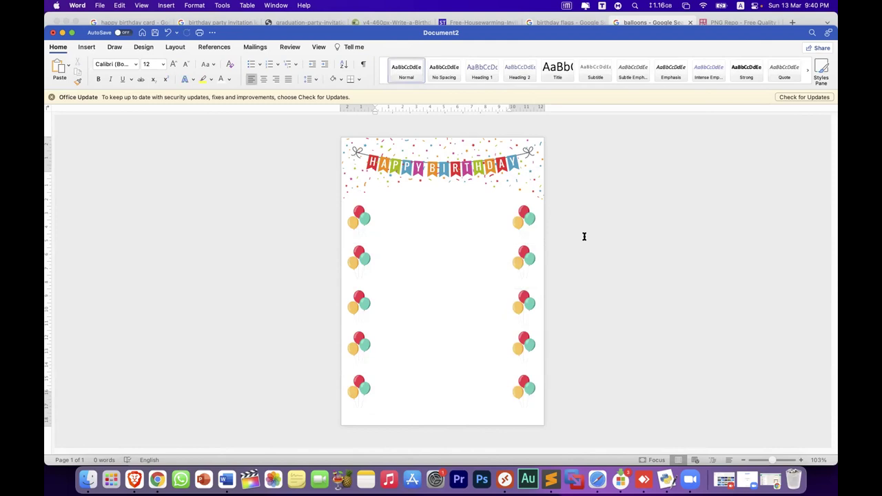
pyautogui.press('super+z')
# Copy all five left balloons into a matching column along the right edge
pyautogui.click(392, 356)
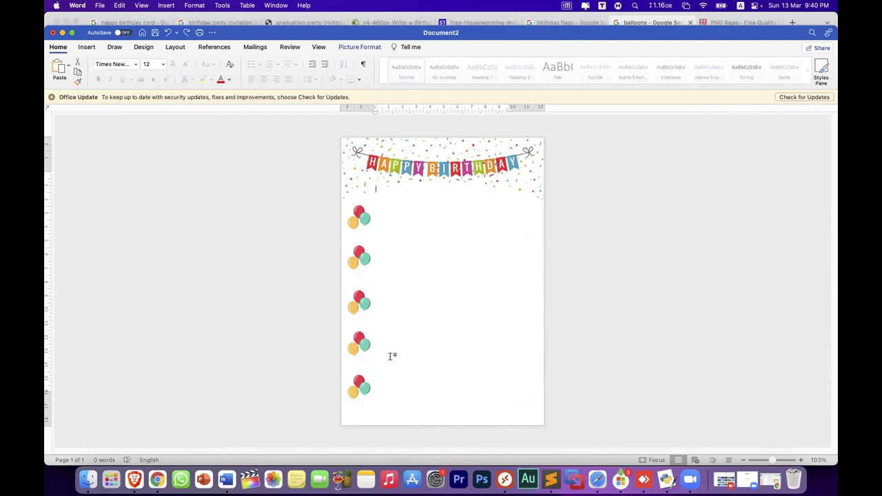
pyautogui.click(354, 392)
pyautogui.keyDown('shift'); pyautogui.click(359, 347); pyautogui.keyUp('shift')
pyautogui.keyDown('shift'); pyautogui.click(358, 303); pyautogui.keyUp('shift')
pyautogui.keyDown('shift'); pyautogui.click(357, 256); pyautogui.keyUp('shift')
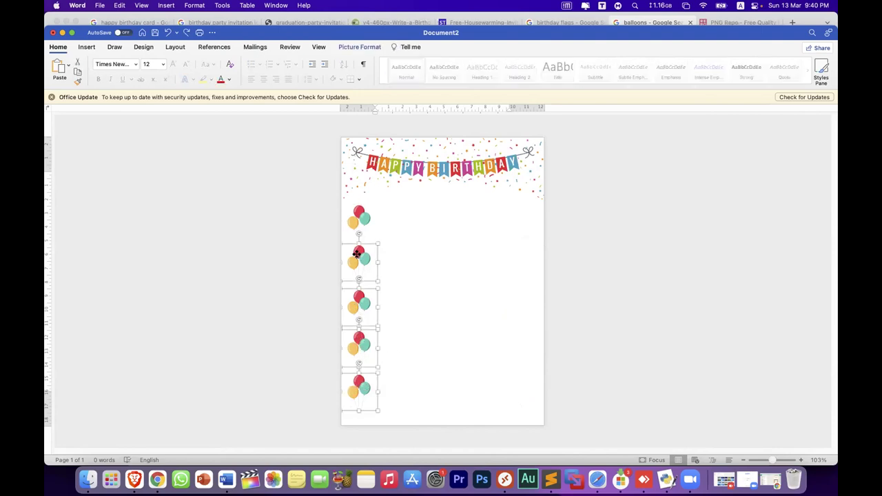
pyautogui.keyDown('shift'); pyautogui.click(361, 220); pyautogui.keyUp('shift')
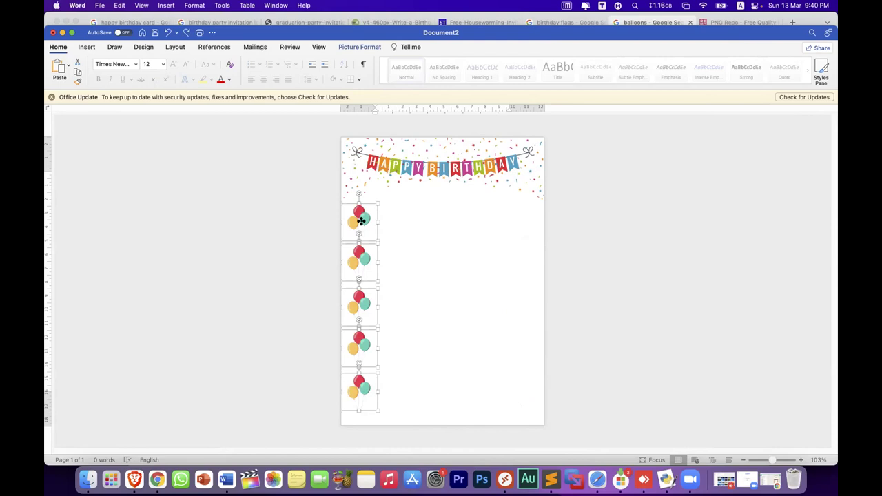
pyautogui.moveTo(361, 220); pyautogui.dragTo(523, 223)
pyautogui.click(443, 246)
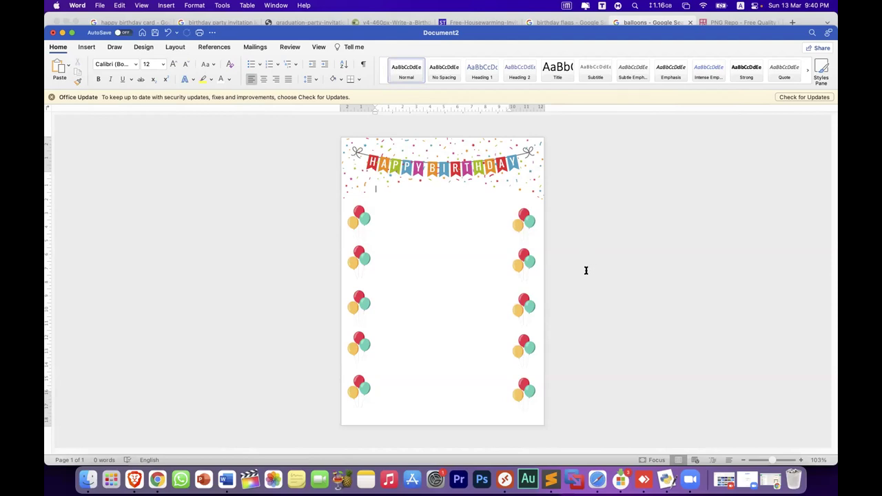
# Check the middle balloons of the right column, then deselect them and switch to the browser
pyautogui.click(525, 261)
pyautogui.click(525, 308)
pyautogui.click(525, 343)
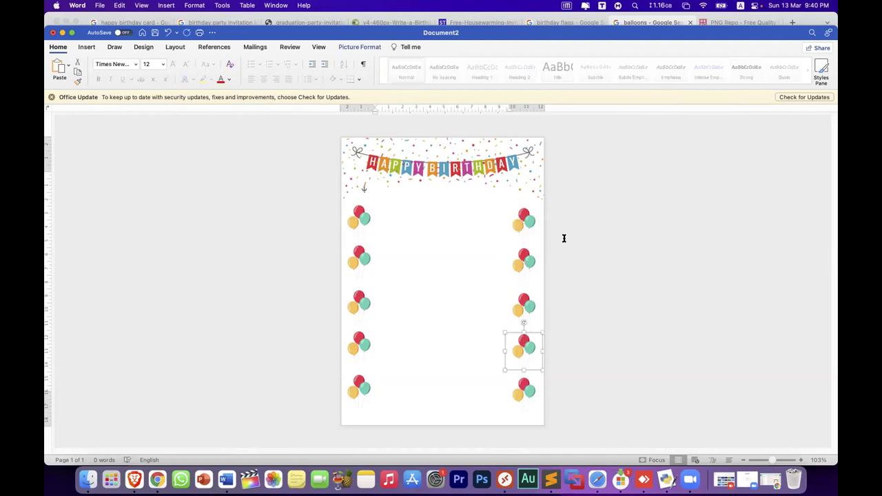
pyautogui.click(599, 200)
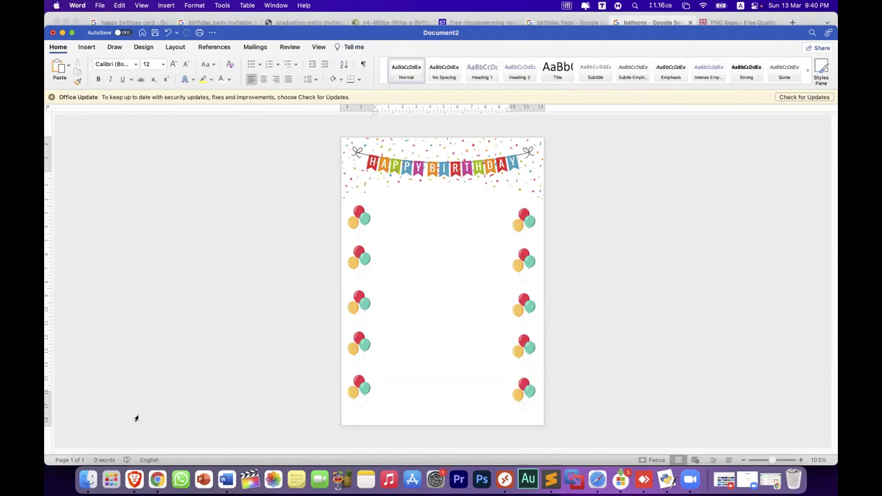
pyautogui.click(132, 474)
# Zoom in on the wikiHow birthday invitation example to study it, then return to Word
pyautogui.click(474, 22)
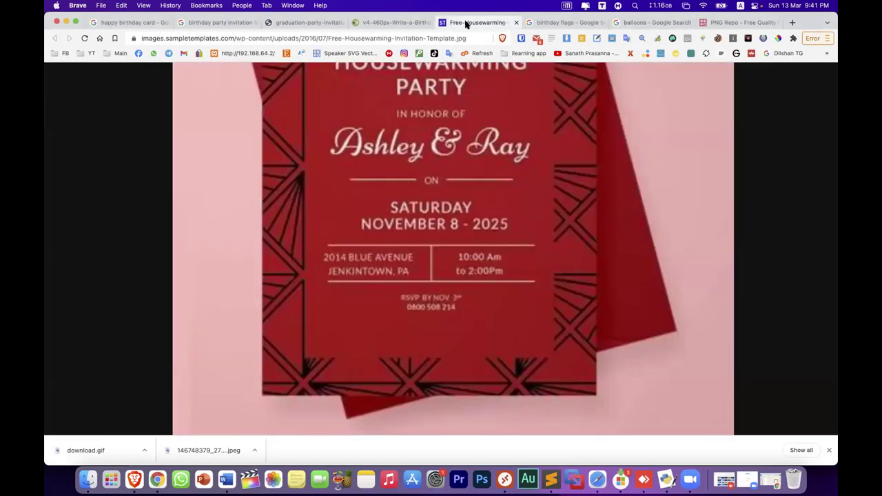
pyautogui.click(401, 27)
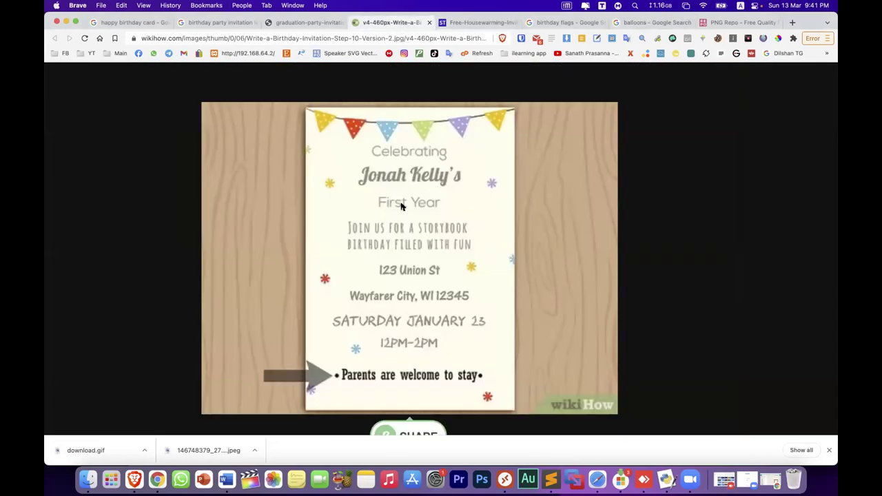
pyautogui.scroll(2, 402, 205)
pyautogui.scroll(2, 402, 205)
pyautogui.scroll(1, 402, 205)
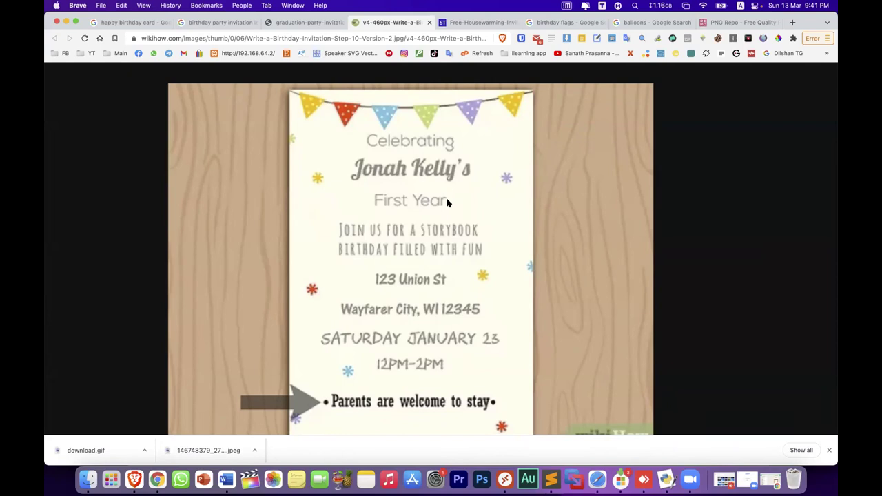
pyautogui.click(234, 474)
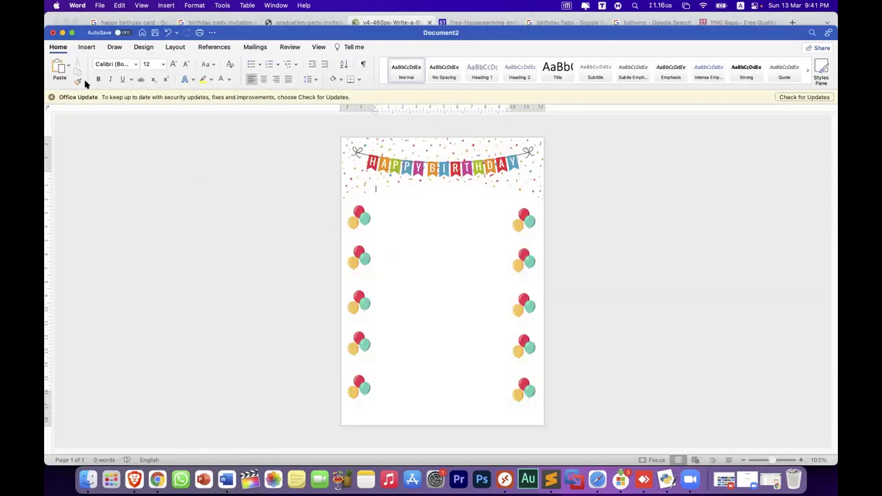
# Draw a text box below the banner, between the two balloon columns
pyautogui.click(87, 47)
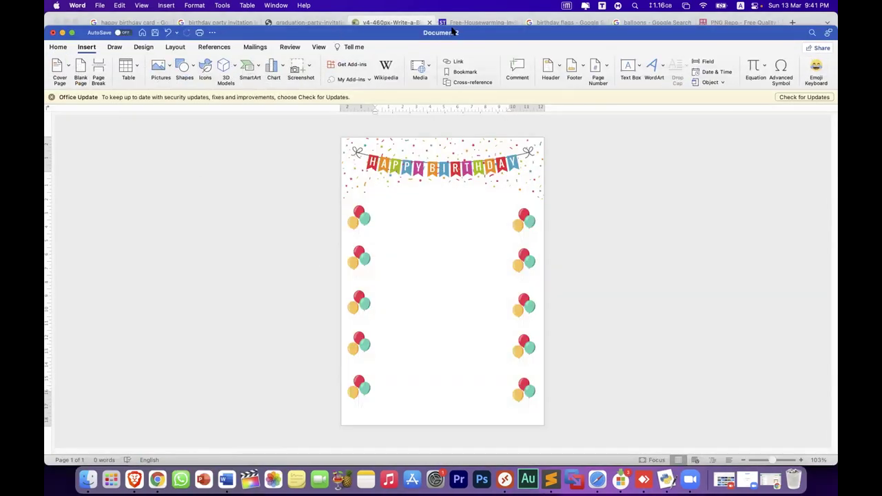
pyautogui.moveTo(452, 23); pyautogui.dragTo(452, 14)
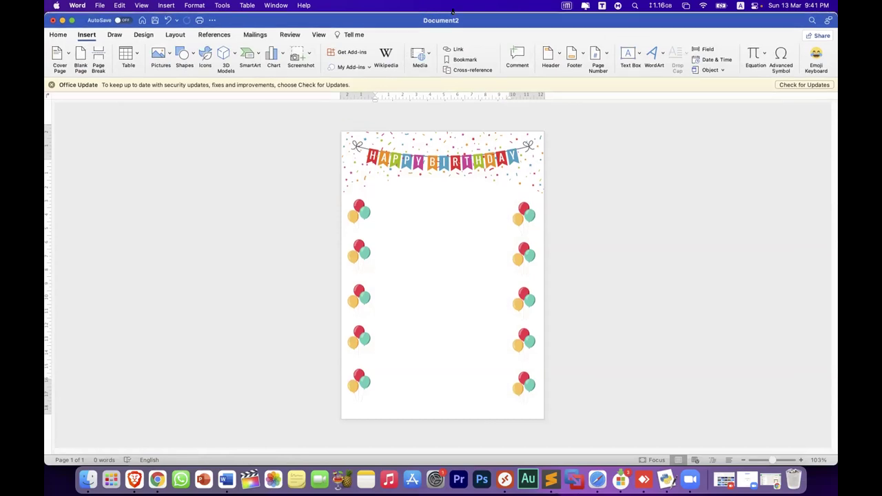
pyautogui.click(635, 53)
pyautogui.click(640, 65)
pyautogui.moveTo(381, 197)
pyautogui.mouseDown()
pyautogui.moveTo(503, 217)
pyautogui.moveTo(495, 216)
pyautogui.mouseUp()
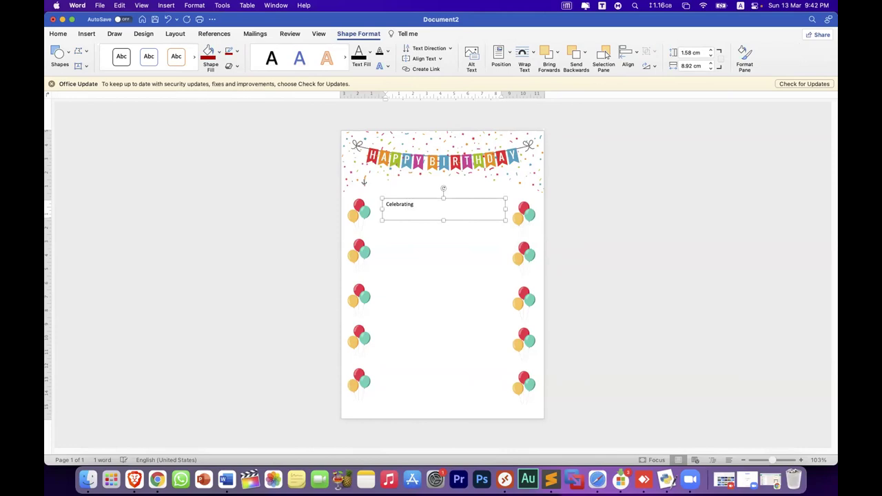
# Centre the word 'Celebrating' in the text box and start a new line
pyautogui.hotkey('shift', 'alt', 'Left')
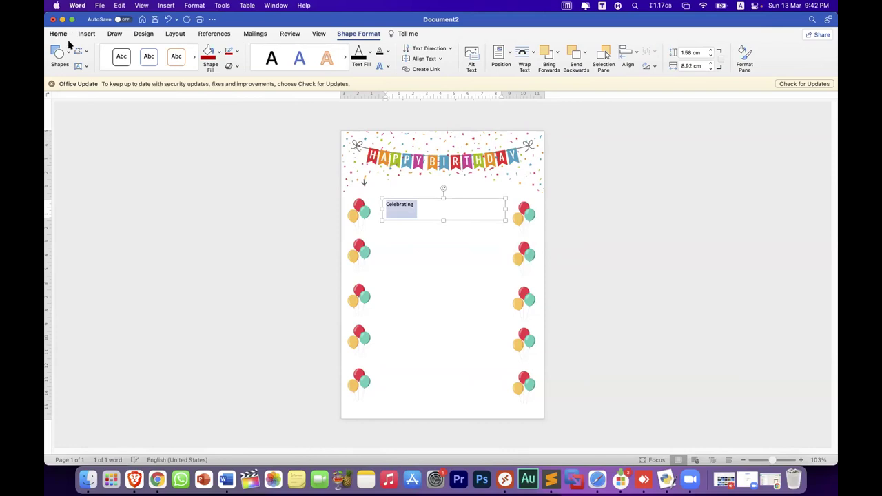
pyautogui.click(58, 33)
pyautogui.click(264, 66)
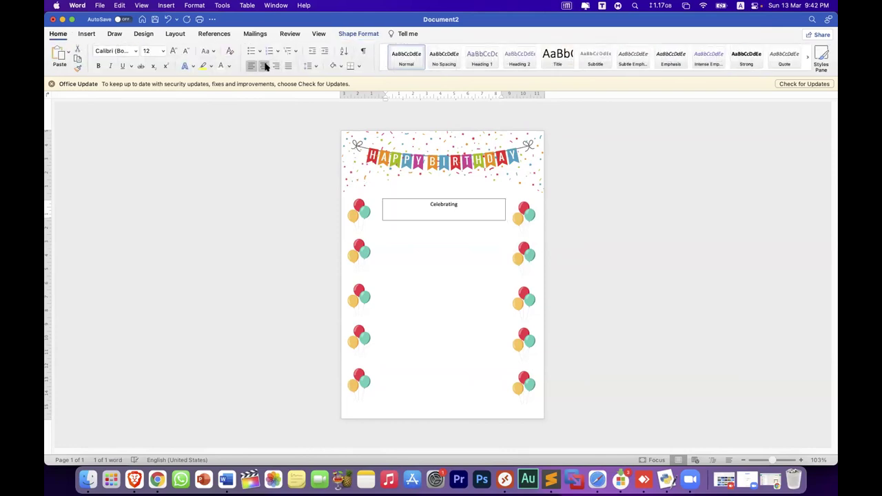
pyautogui.click(442, 220)
pyautogui.press('Return')
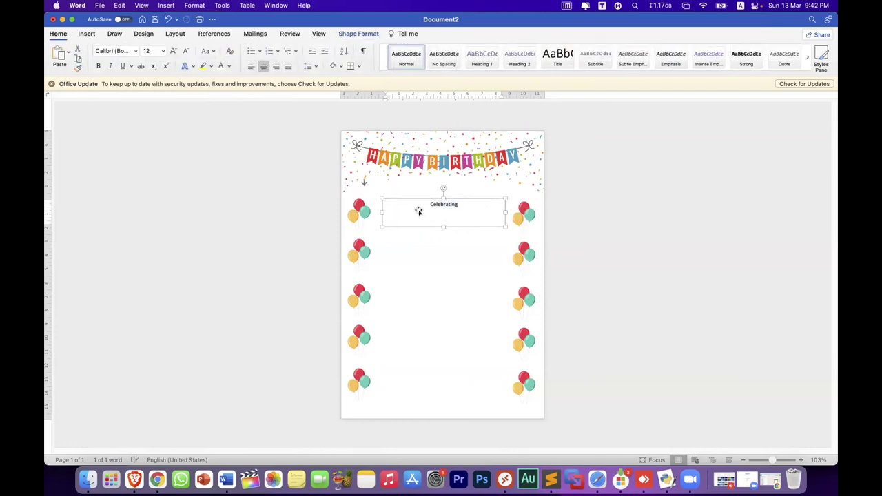
# Remove the text box's outline with No Outline
pyautogui.click(358, 34)
pyautogui.click(237, 52)
pyautogui.click(255, 67)
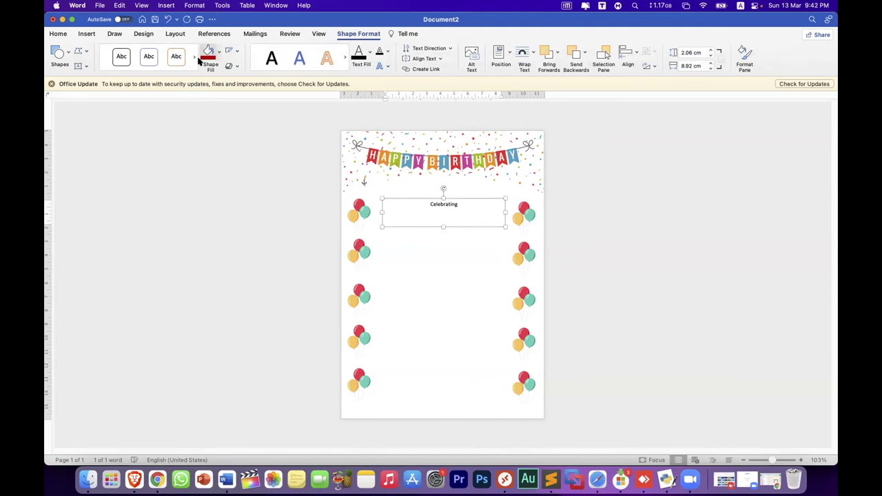
# Enlarge the Celebrating text to 36 pt
pyautogui.click(58, 34)
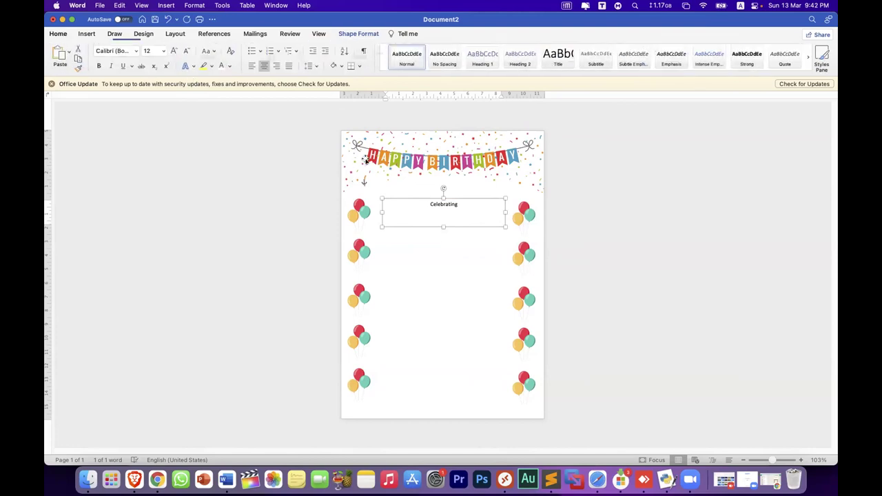
pyautogui.doubleClick(172, 51)
pyautogui.doubleClick(172, 52)
pyautogui.doubleClick(173, 52)
pyautogui.doubleClick(172, 52)
pyautogui.click(172, 51)
# Try Product Sans Italic and Edwardian Script on Celebrating, settling on Niconne
pyautogui.click(136, 51)
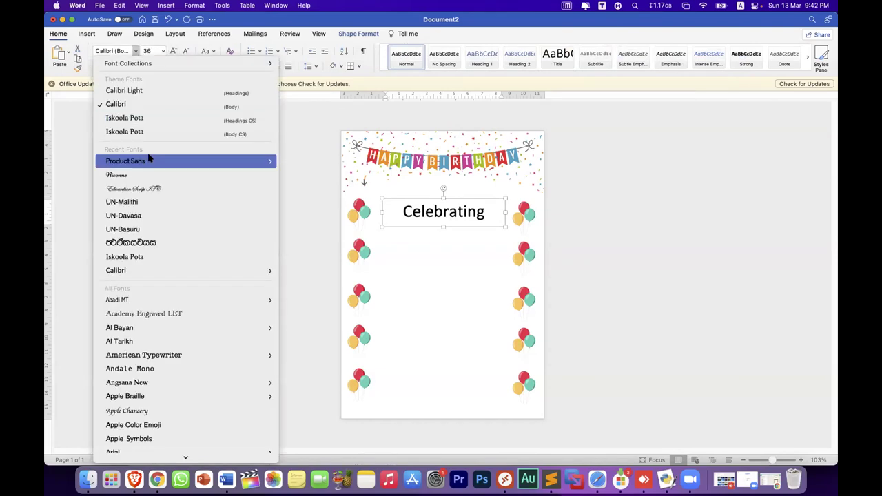
pyautogui.moveTo(244, 159)
pyautogui.click(295, 193)
pyautogui.press('super+i')
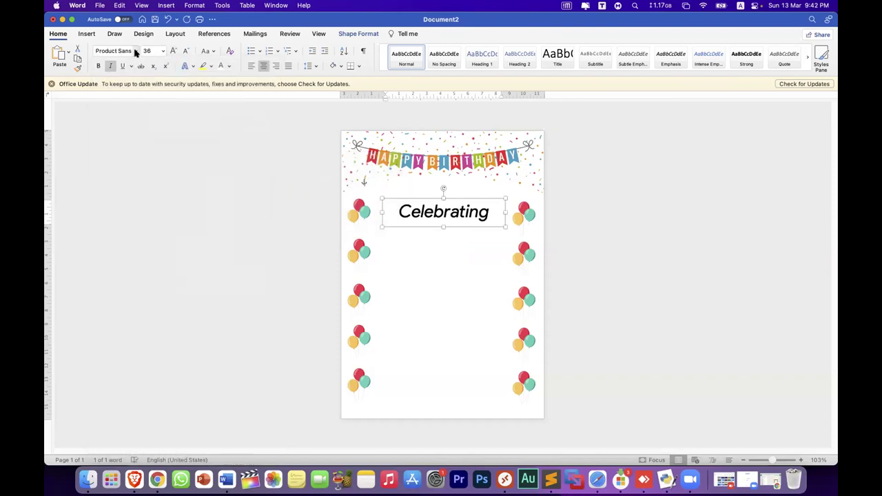
pyautogui.click(136, 51)
pyautogui.scroll(-1, 222, 295)
pyautogui.scroll(-5, 222, 295)
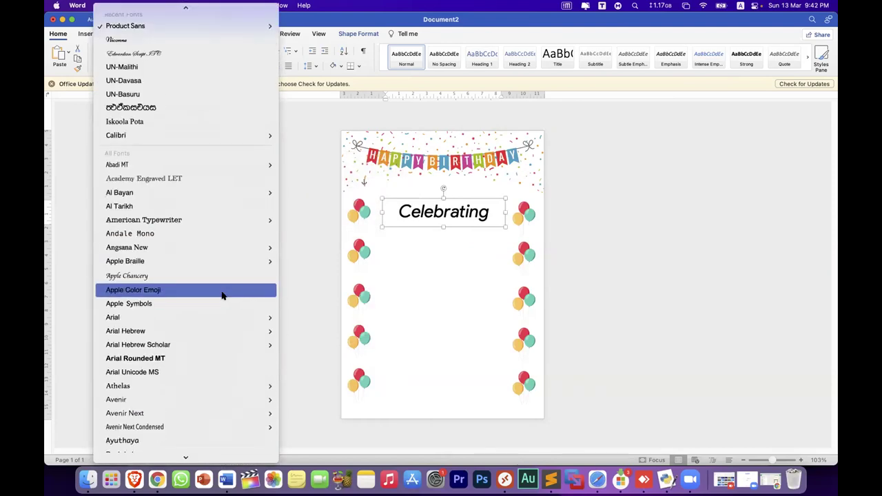
pyautogui.scroll(3, 220, 257)
pyautogui.click(163, 136)
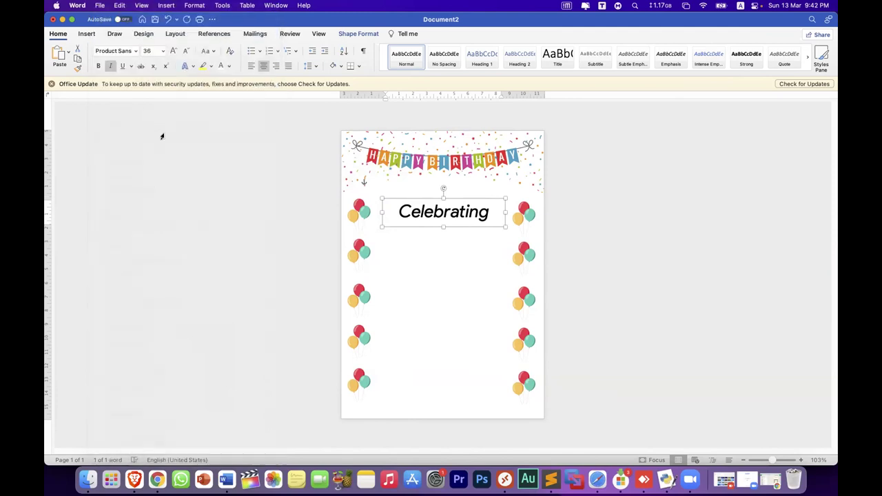
pyautogui.click(136, 51)
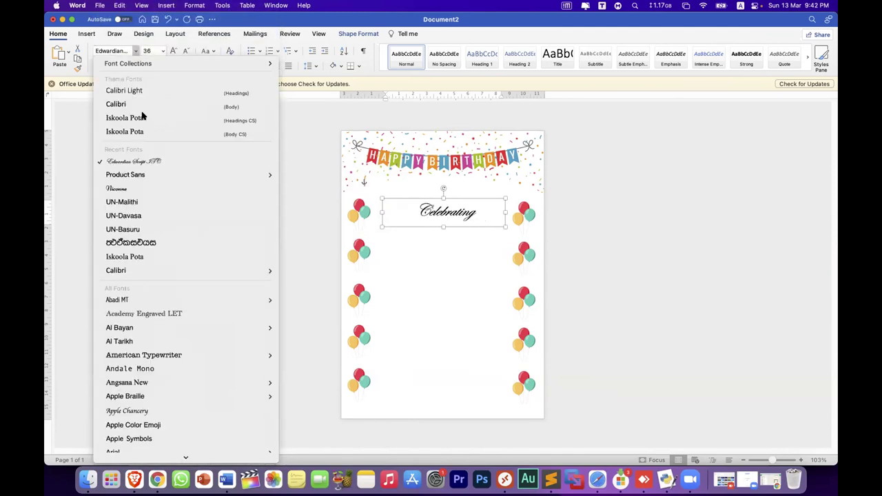
pyautogui.click(214, 189)
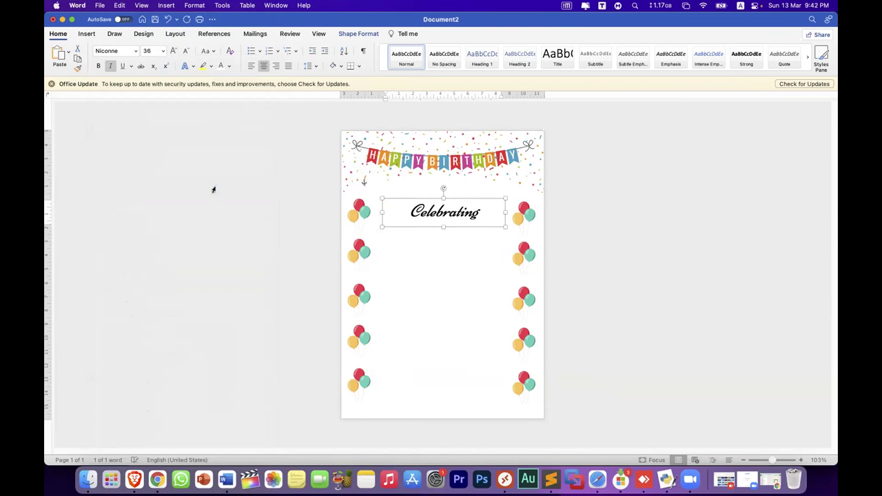
# Colour Celebrating grey and set its size to 48 pt
pyautogui.click(229, 66)
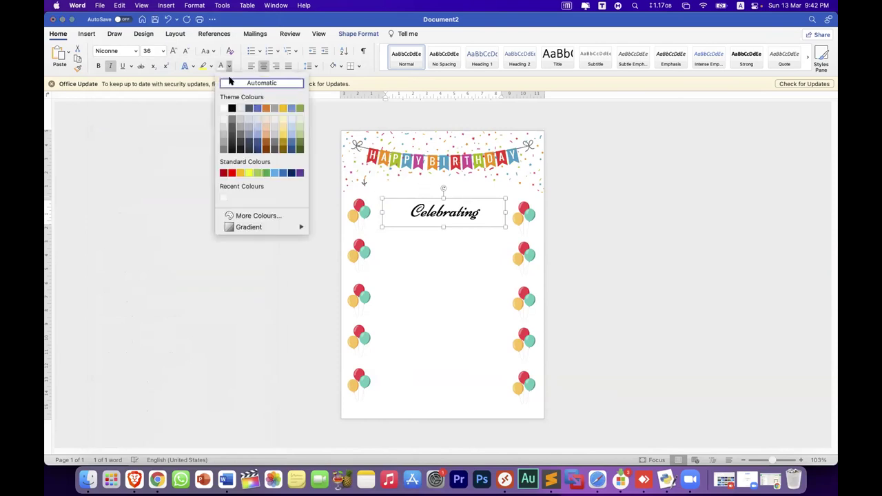
pyautogui.click(231, 120)
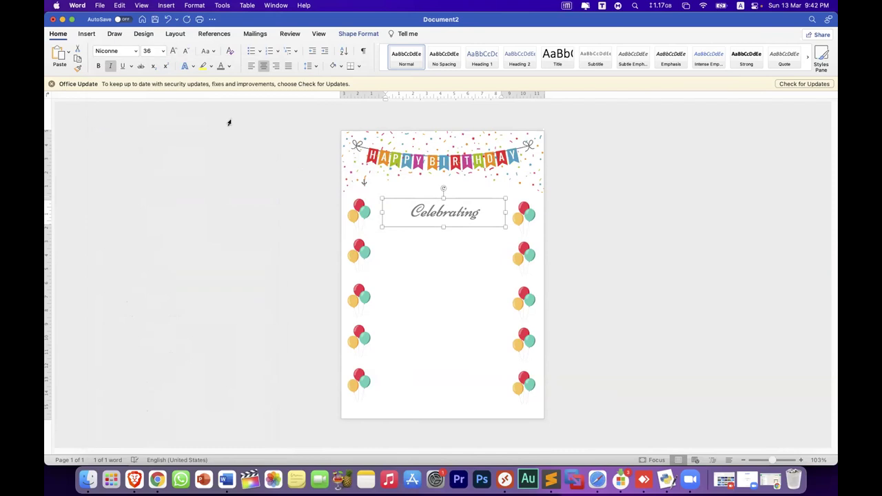
pyautogui.click(229, 66)
pyautogui.click(229, 129)
pyautogui.click(174, 51)
pyautogui.click(173, 53)
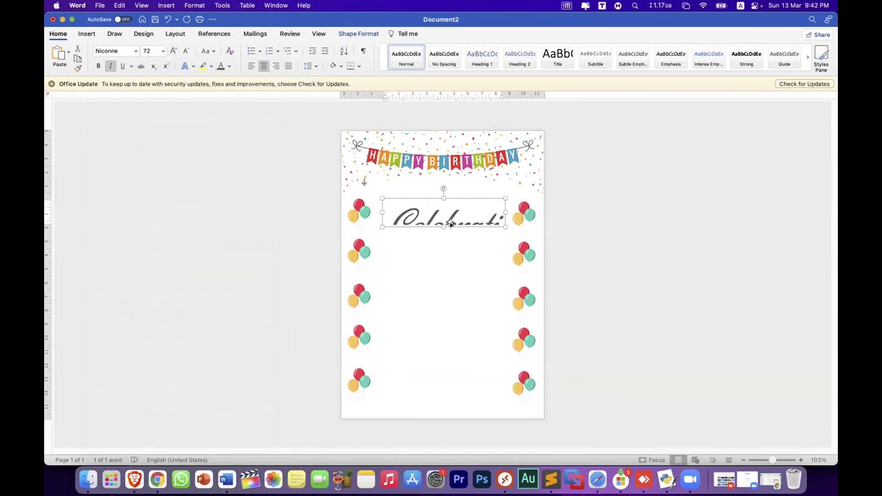
pyautogui.click(188, 51)
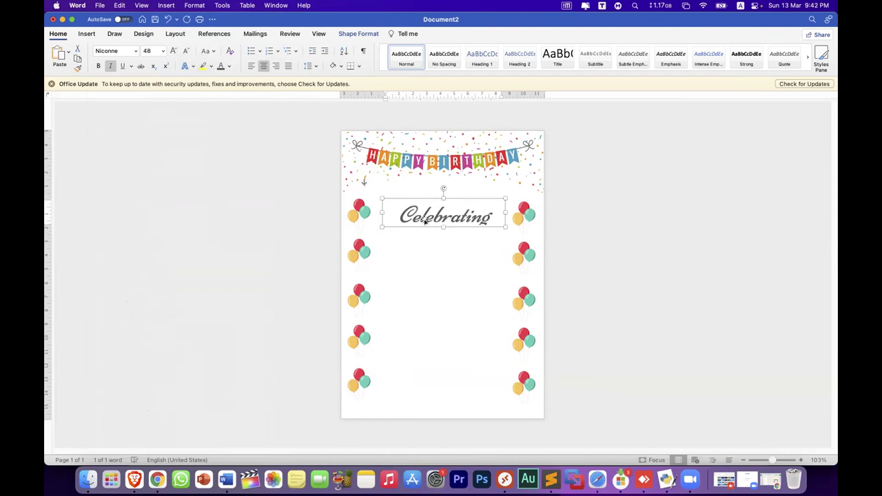
# Drag the Celebrating box up toward the bunting, then fine-tune its height
pyautogui.moveTo(444, 229); pyautogui.dragTo(446, 206)
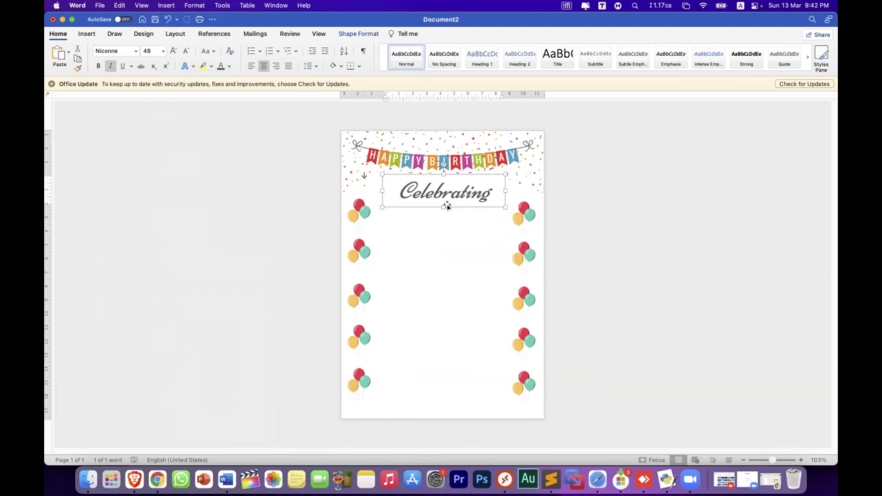
pyautogui.click(464, 234)
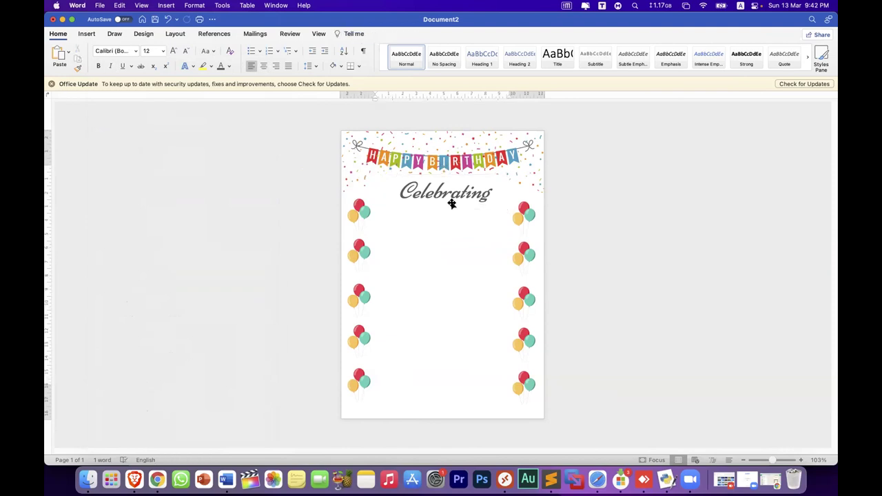
pyautogui.click(413, 177)
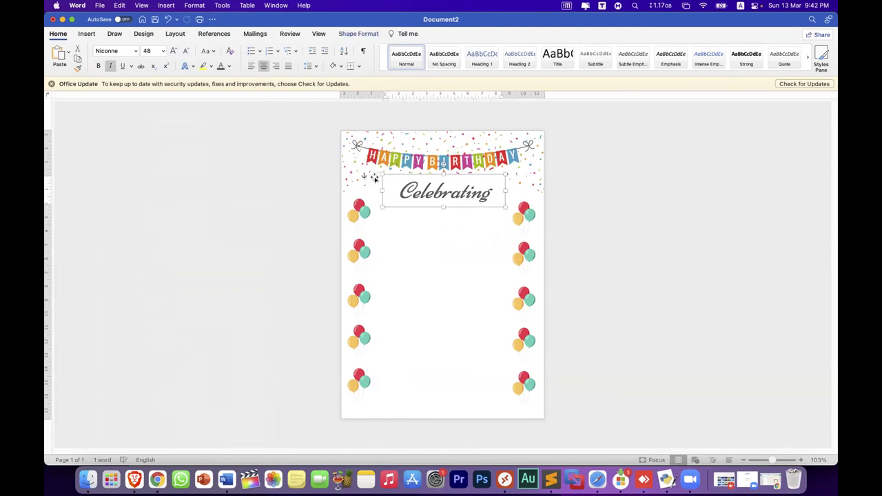
pyautogui.moveTo(448, 205); pyautogui.dragTo(448, 214)
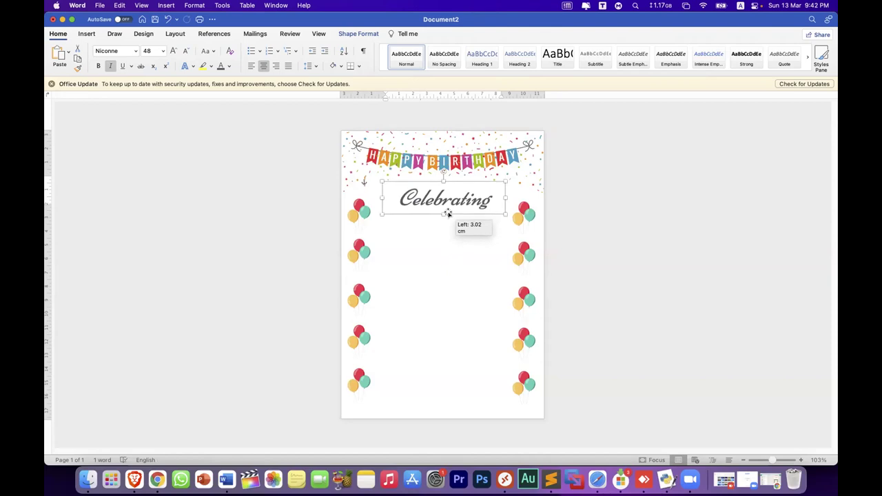
pyautogui.moveTo(448, 214); pyautogui.dragTo(448, 215)
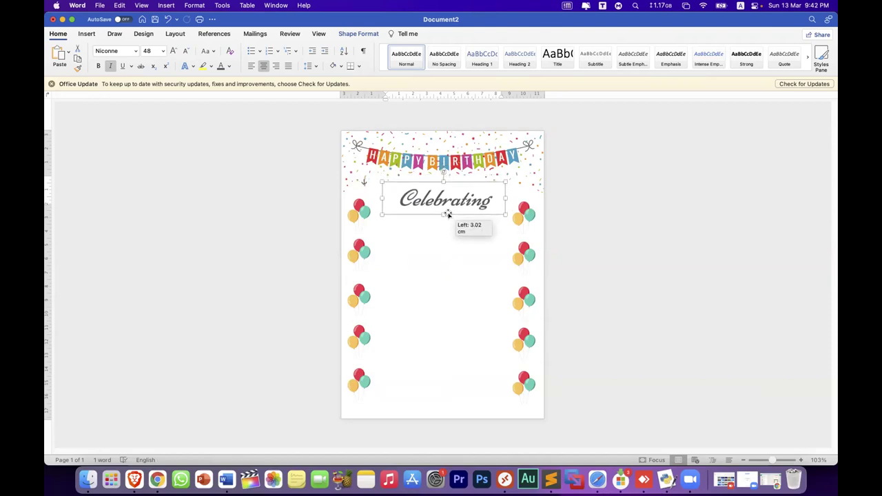
# Reselect the Celebrating box and nudge it slightly higher between the balloon columns
pyautogui.press('super+a')
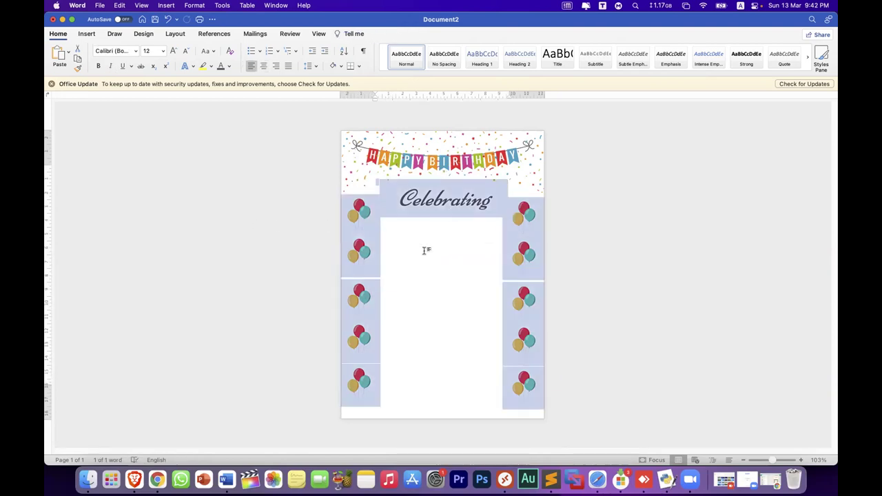
pyautogui.click(431, 252)
pyautogui.click(440, 178)
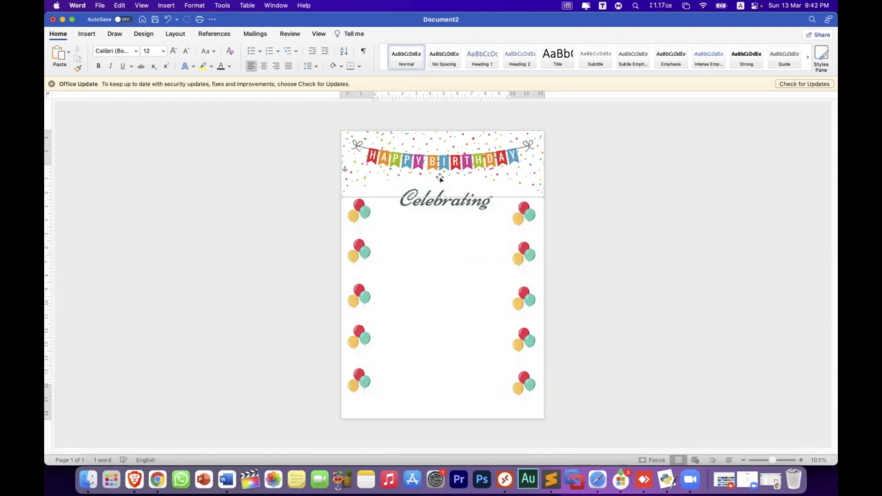
pyautogui.click(441, 202)
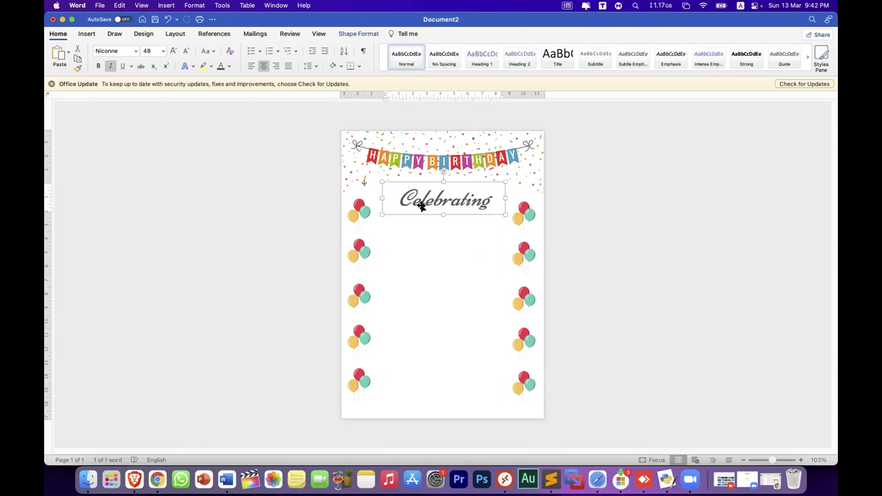
pyautogui.moveTo(428, 199); pyautogui.dragTo(428, 195)
pyautogui.tripleClick(267, 207)
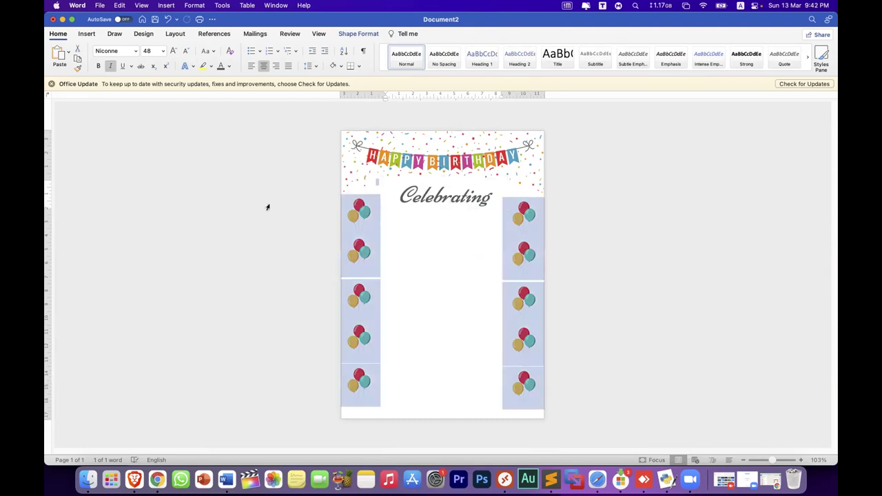
pyautogui.click(422, 254)
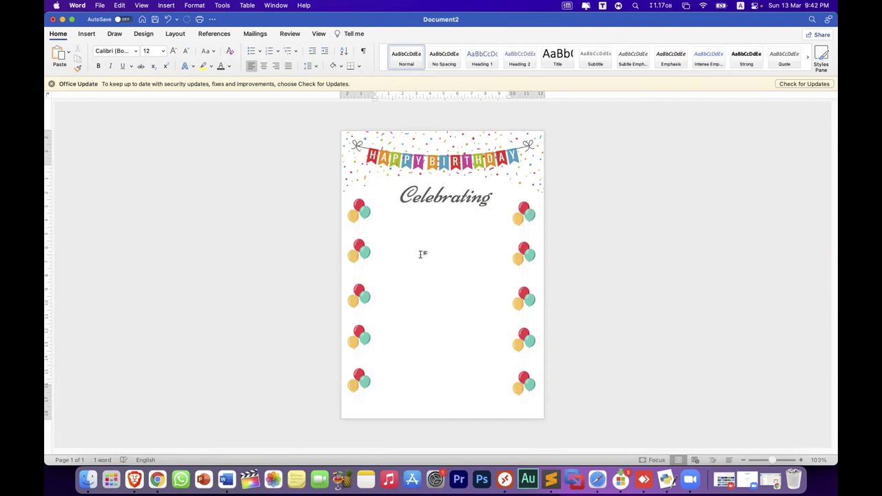
pyautogui.click(431, 197)
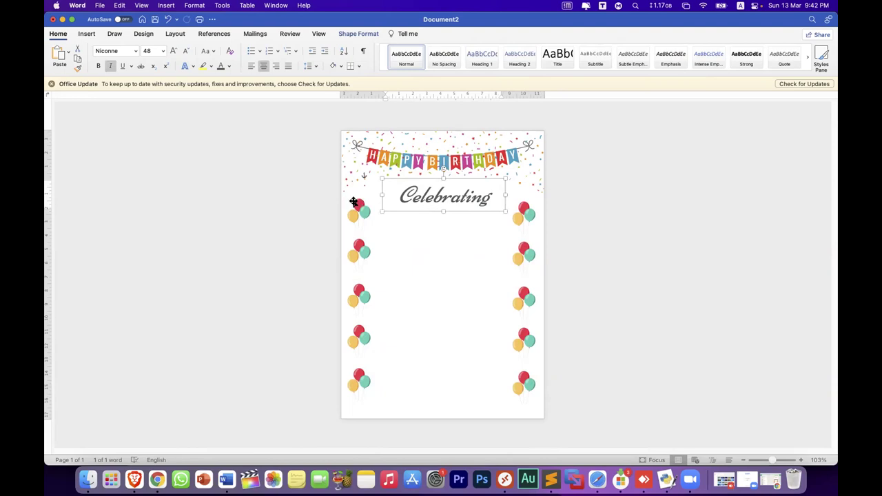
# Restyle the selected text in plain, non-italic Product Sans at 36 pt
pyautogui.click(135, 52)
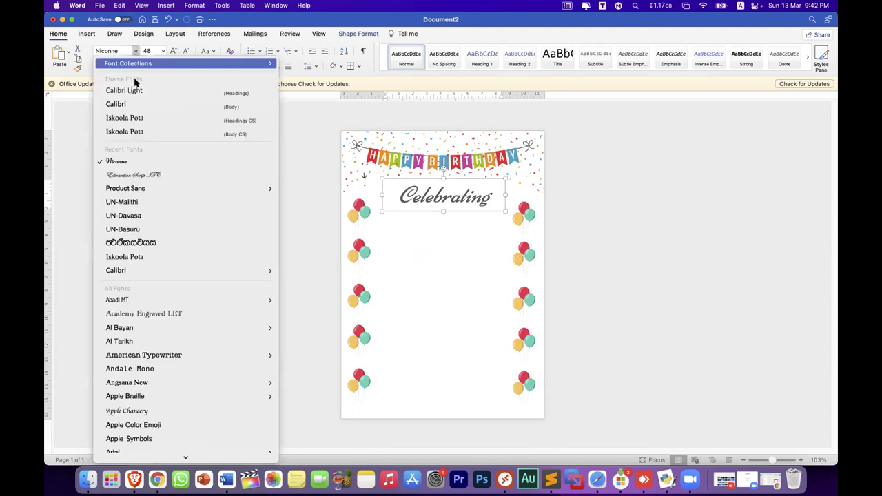
pyautogui.moveTo(196, 186)
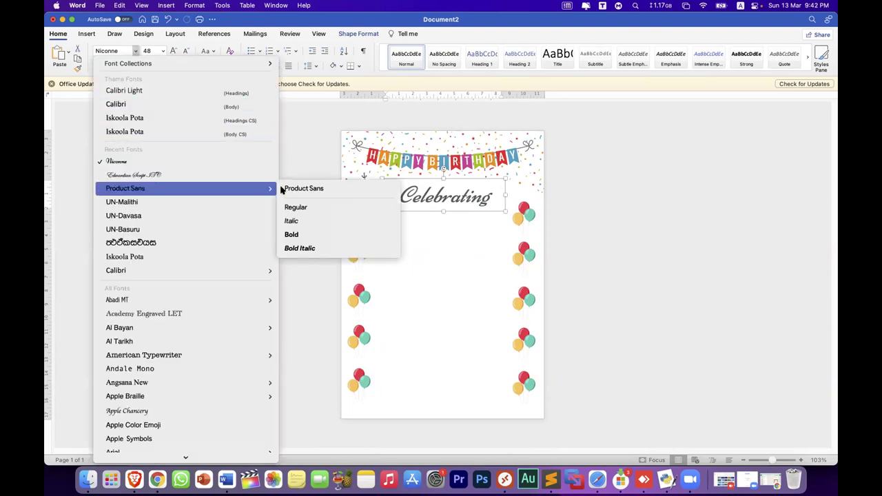
pyautogui.click(283, 189)
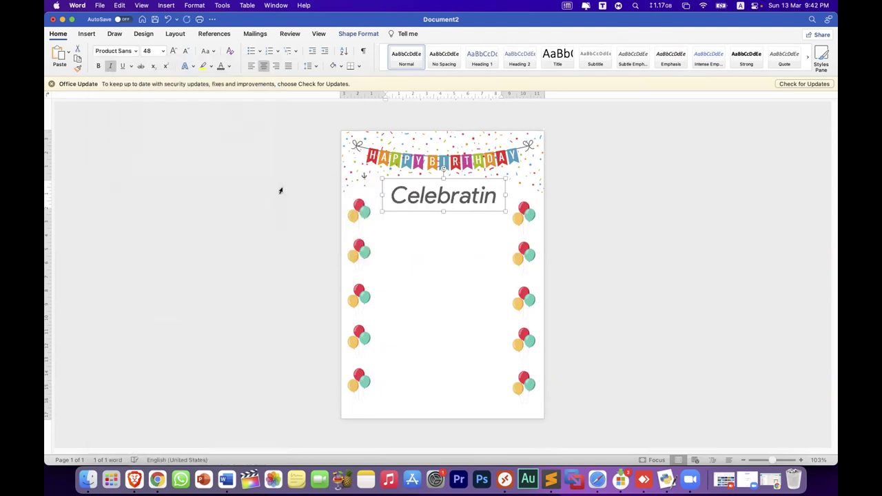
pyautogui.click(98, 66)
pyautogui.click(110, 66)
pyautogui.click(98, 67)
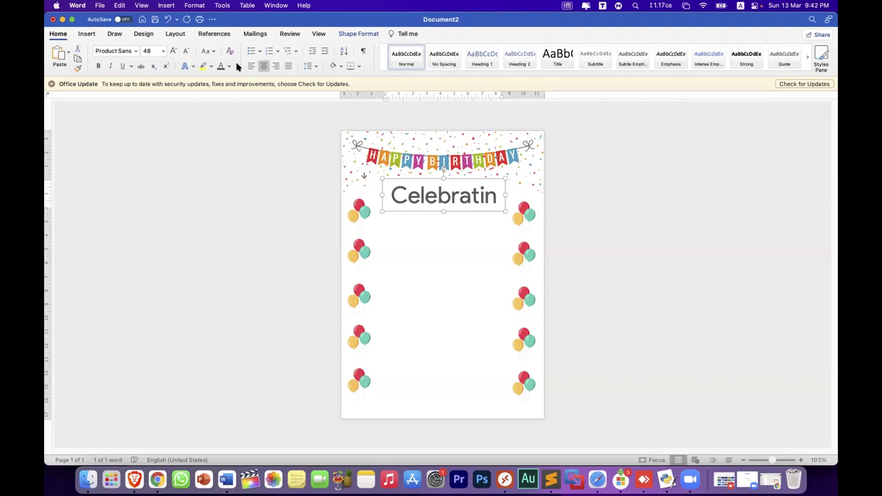
pyautogui.click(186, 51)
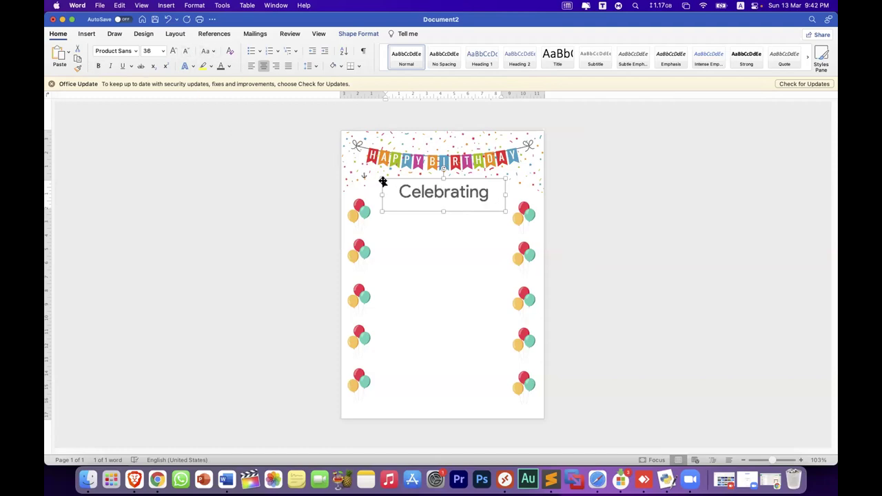
# Duplicate the box below and replace its text with the child's possessive name in Niconne, 48 pt
pyautogui.moveTo(428, 213)
pyautogui.mouseDown()
pyautogui.moveTo(421, 237)
pyautogui.moveTo(425, 220)
pyautogui.mouseUp()
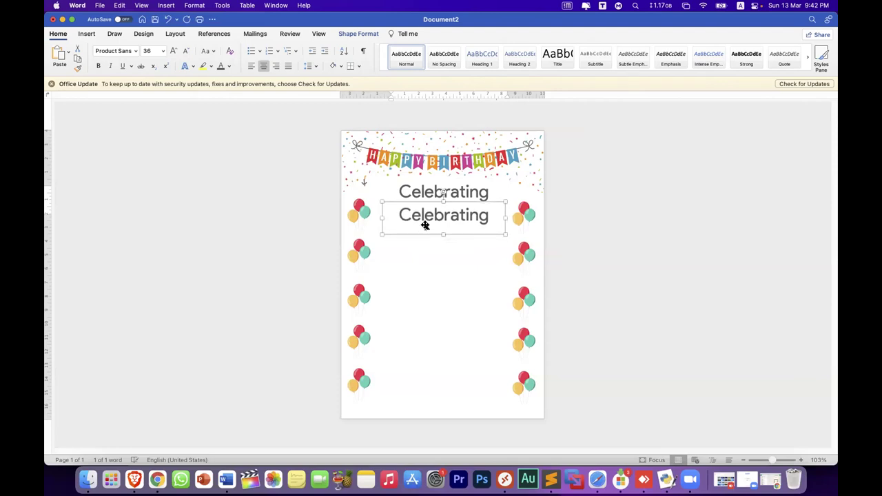
pyautogui.doubleClick(425, 219)
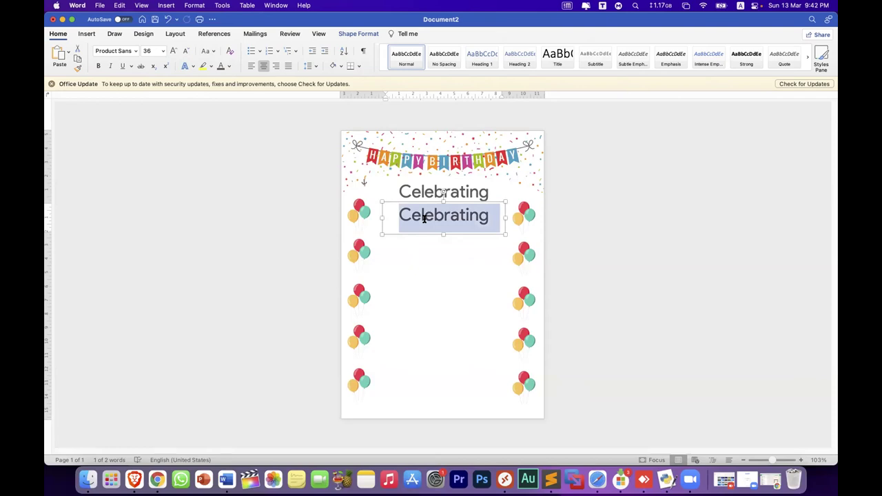
pyautogui.write('Jo')
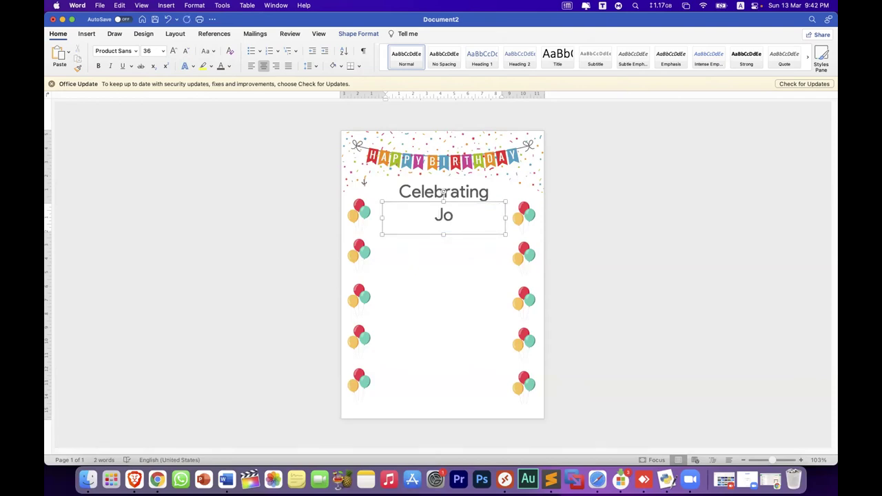
pyautogui.write('nah Kell')
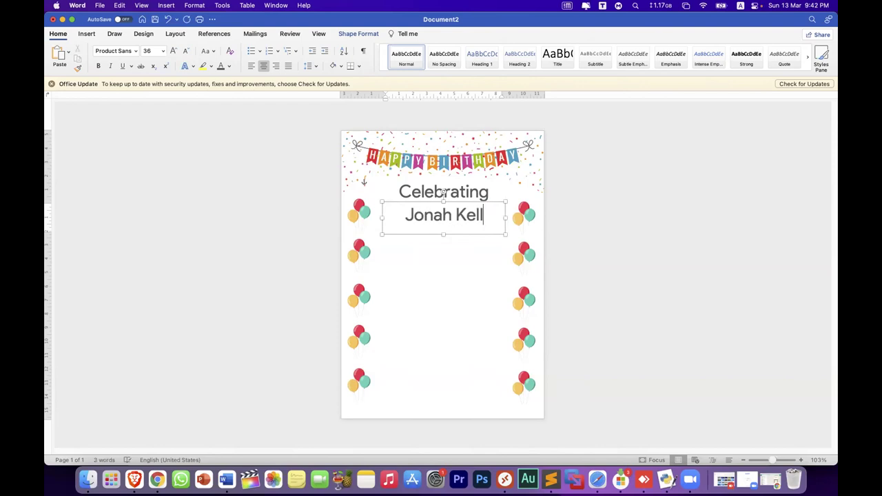
pyautogui.write("y's")
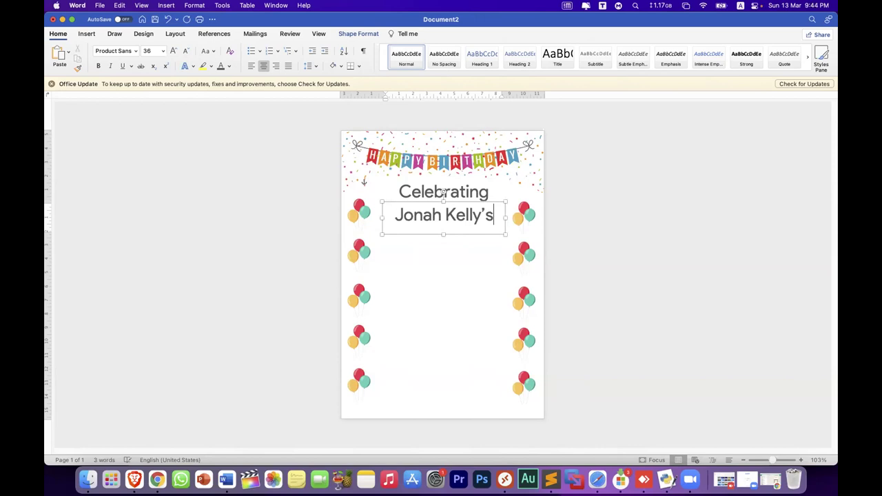
pyautogui.press('super+a')
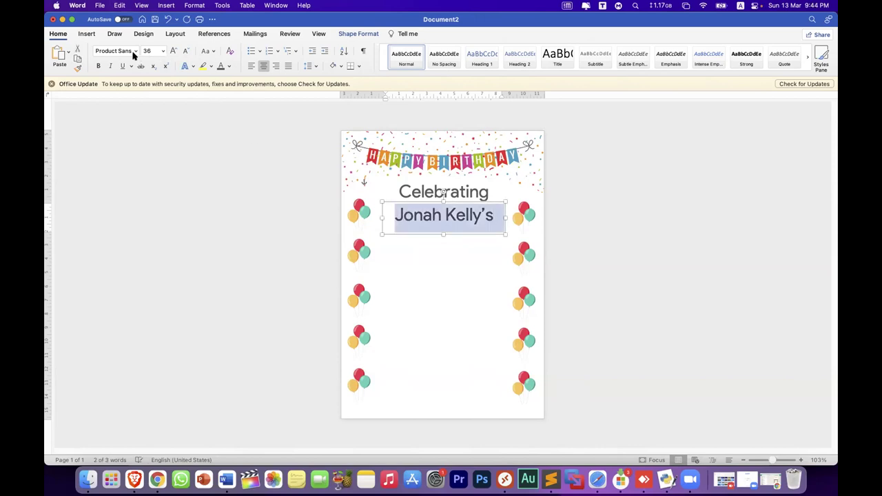
pyautogui.click(135, 52)
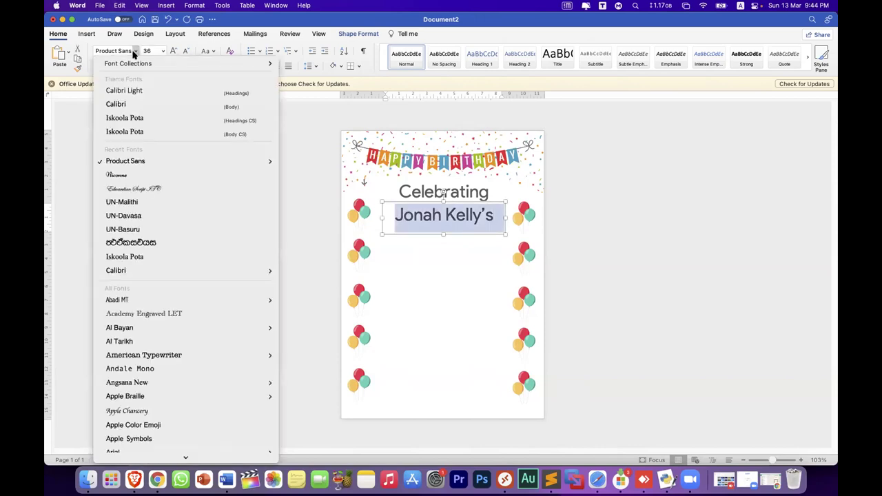
pyautogui.click(132, 174)
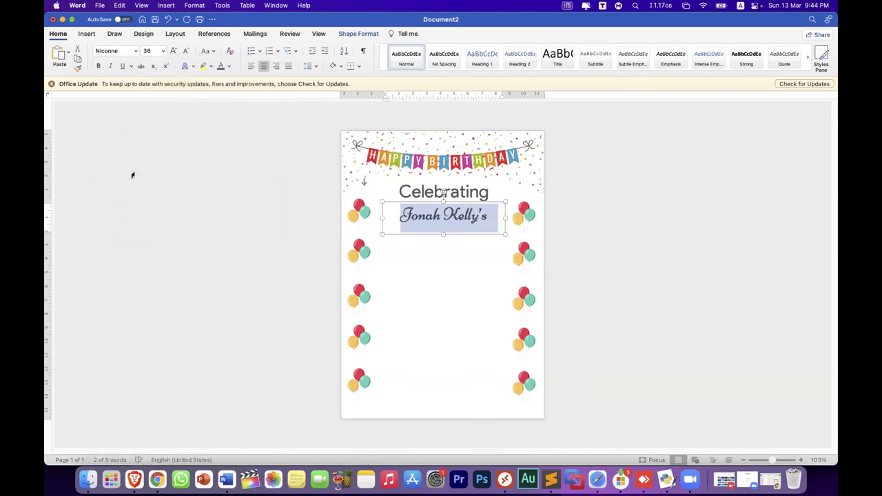
pyautogui.click(175, 53)
# Widen the name box to one line, place it under Celebrating, and remove its fill
pyautogui.moveTo(382, 217); pyautogui.dragTo(373, 219)
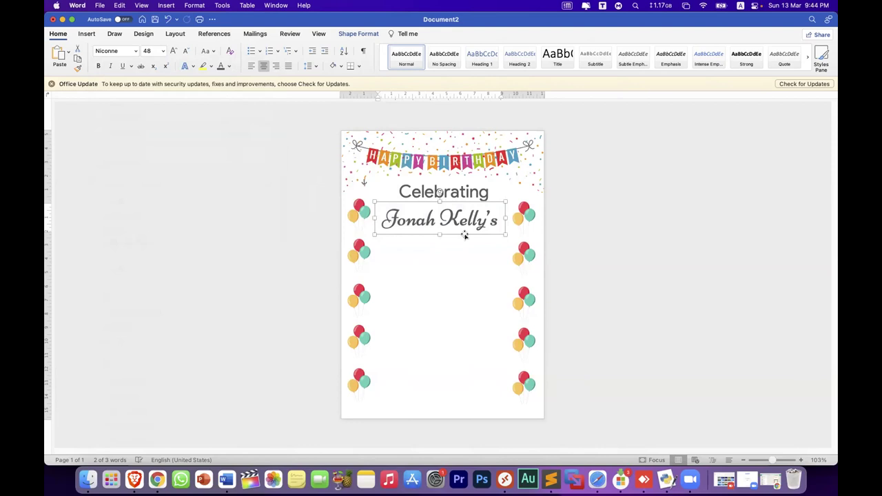
pyautogui.moveTo(466, 236); pyautogui.dragTo(466, 225)
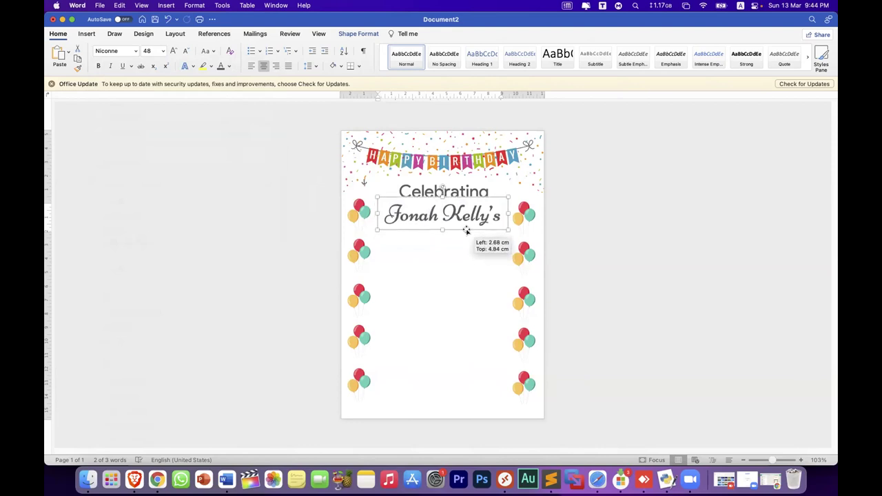
pyautogui.moveTo(467, 226); pyautogui.dragTo(466, 226)
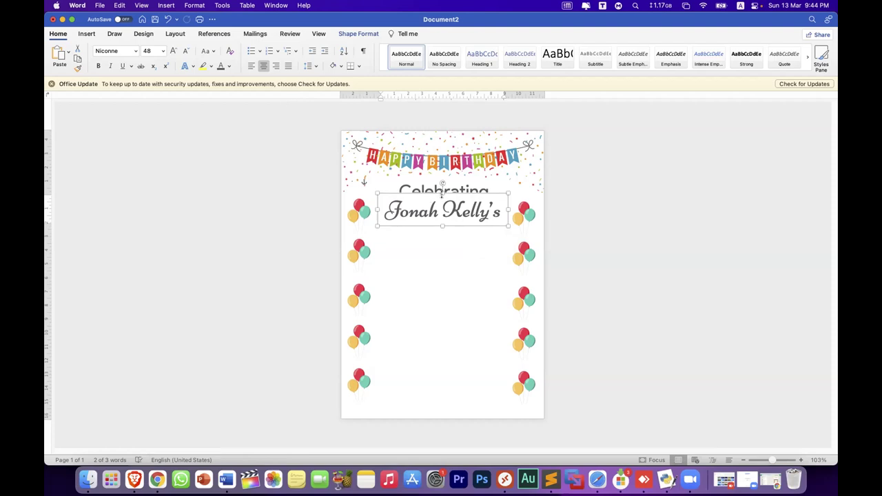
pyautogui.click(356, 33)
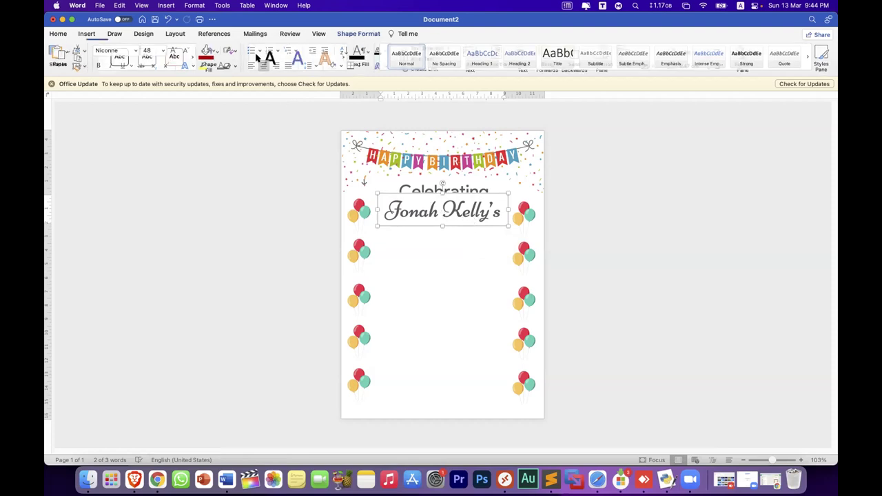
pyautogui.click(213, 53)
pyautogui.click(221, 71)
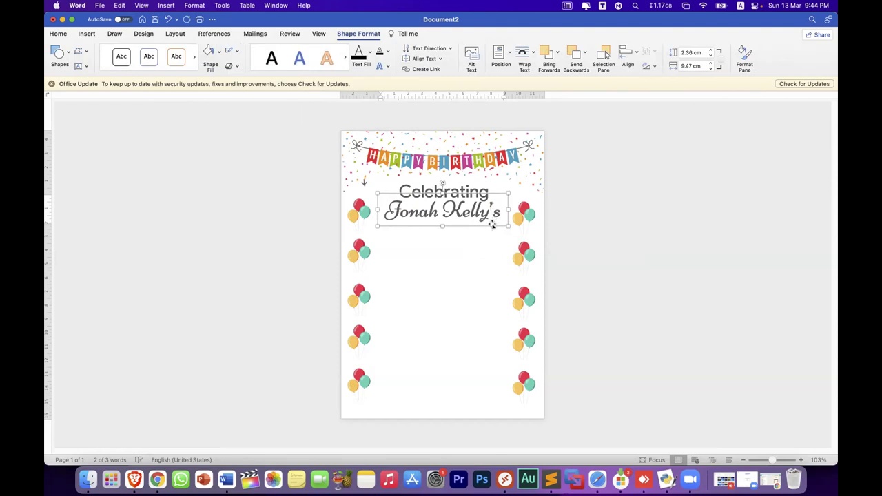
# Lower the name box slightly and drag a duplicate beneath it
pyautogui.moveTo(492, 226); pyautogui.dragTo(492, 228)
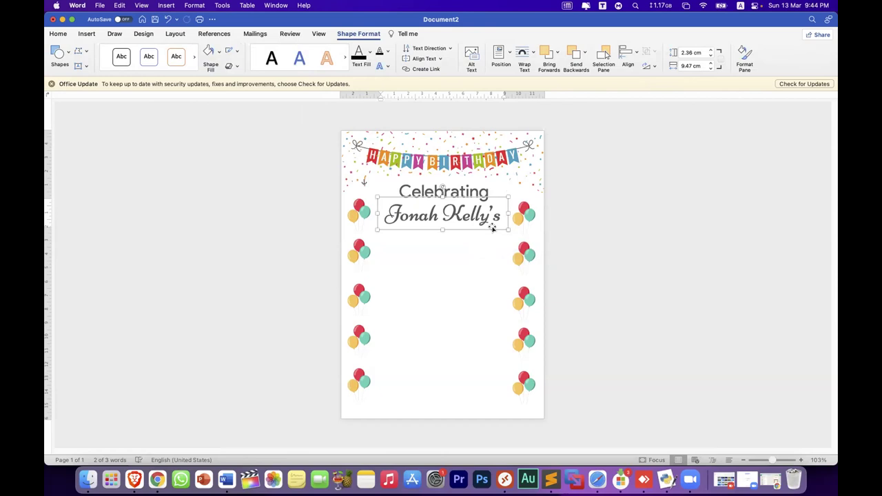
pyautogui.click(636, 234)
pyautogui.click(447, 222)
pyautogui.moveTo(448, 231); pyautogui.dragTo(468, 264)
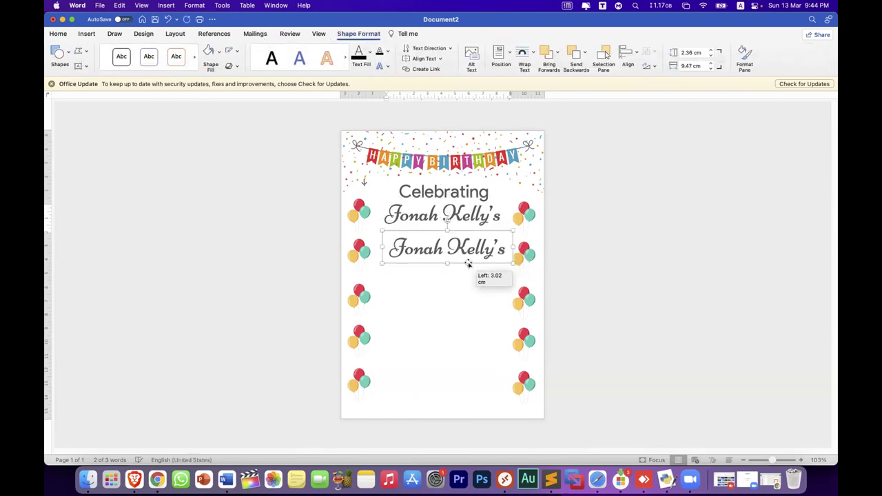
# Place the copy beneath the name and retype its text for the FIRST YEAR line
pyautogui.moveTo(468, 264); pyautogui.dragTo(468, 245)
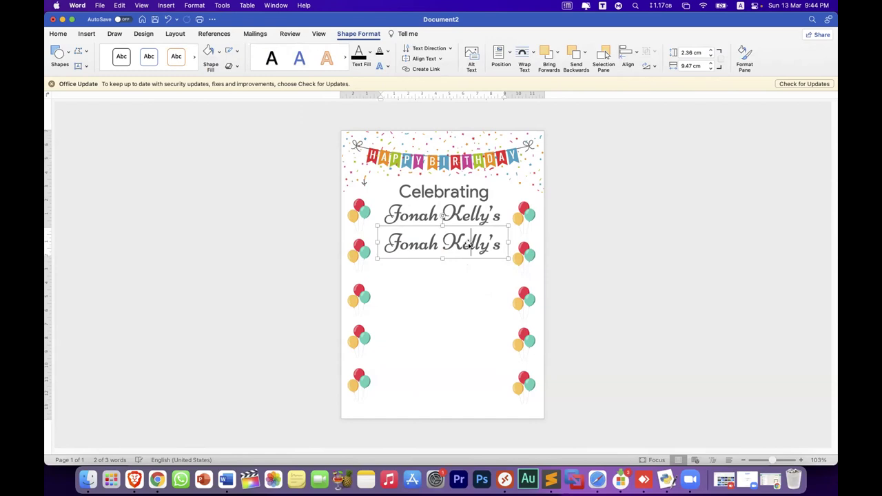
pyautogui.tripleClick(468, 245)
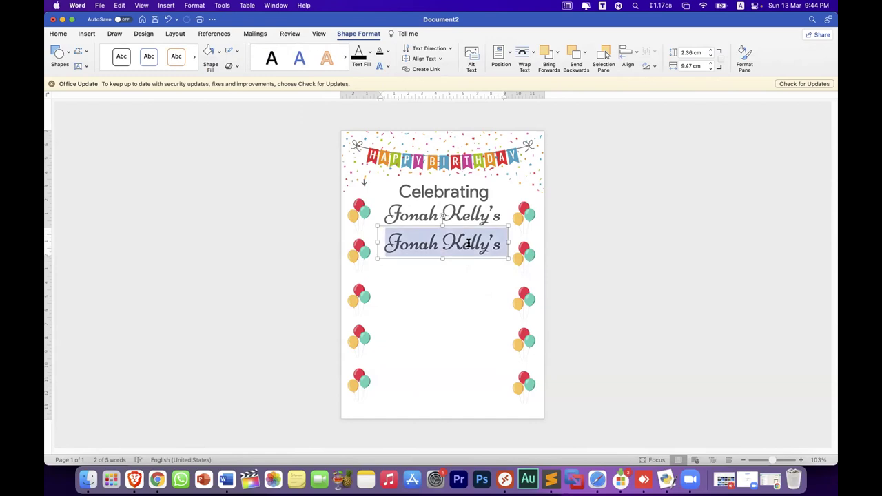
pyautogui.write('FIRSTYE')
pyautogui.press('BackSpace')
pyautogui.press('BackSpace')
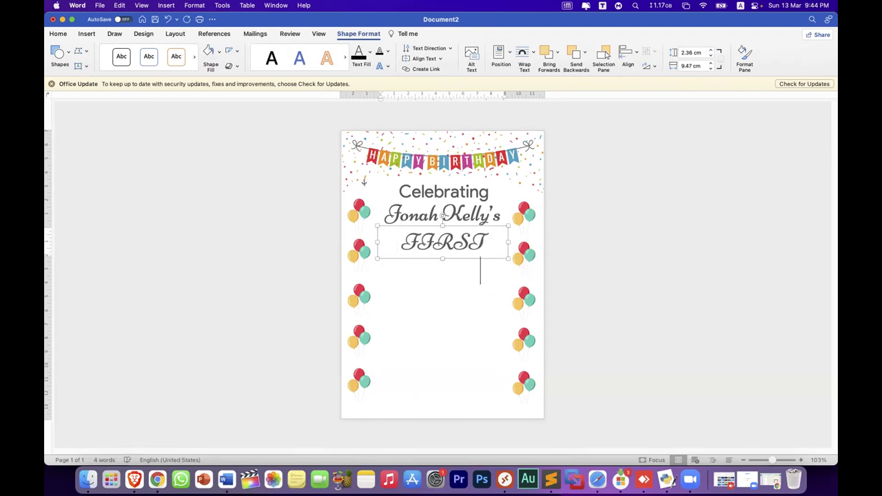
pyautogui.press('super+a')
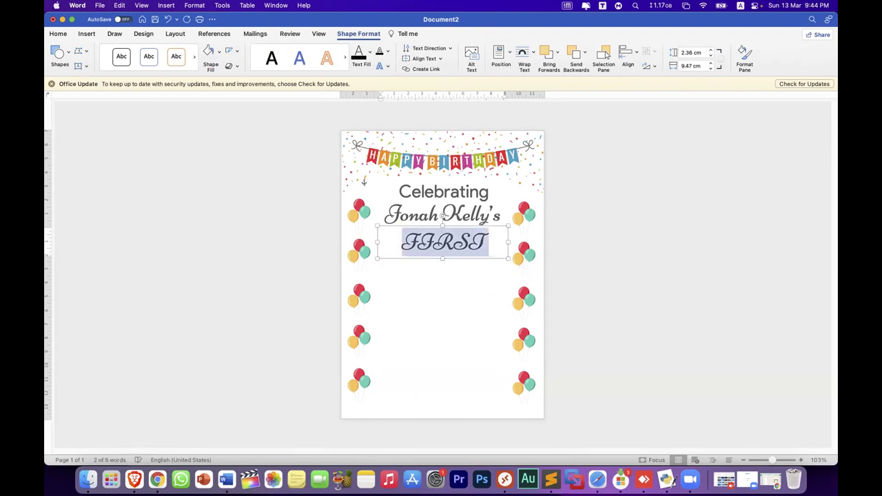
pyautogui.press('BackSpace')
pyautogui.write('FF')
pyautogui.write('ST')
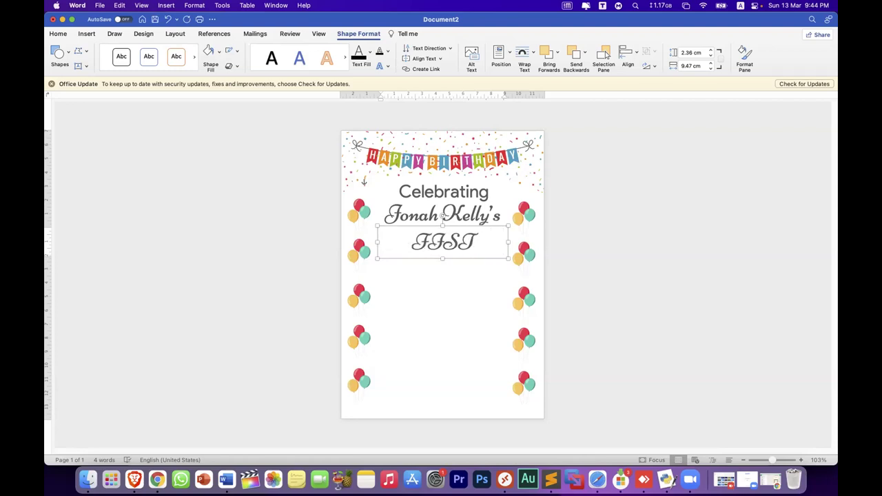
pyautogui.press('super+a')
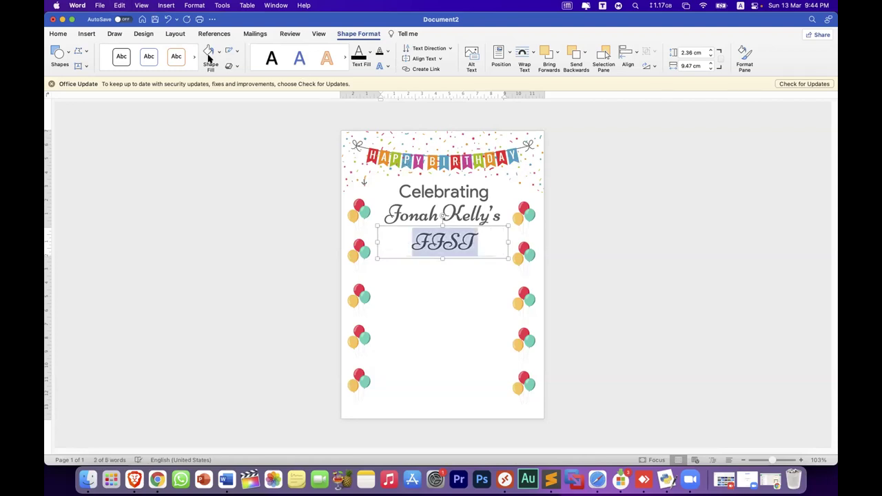
# Set the new line in Product Sans at 28 pt
pyautogui.click(56, 33)
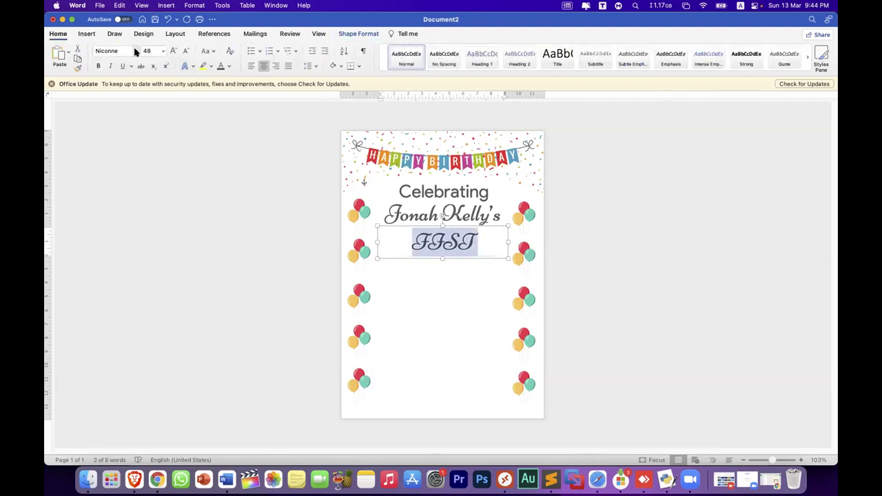
pyautogui.click(136, 52)
pyautogui.click(135, 95)
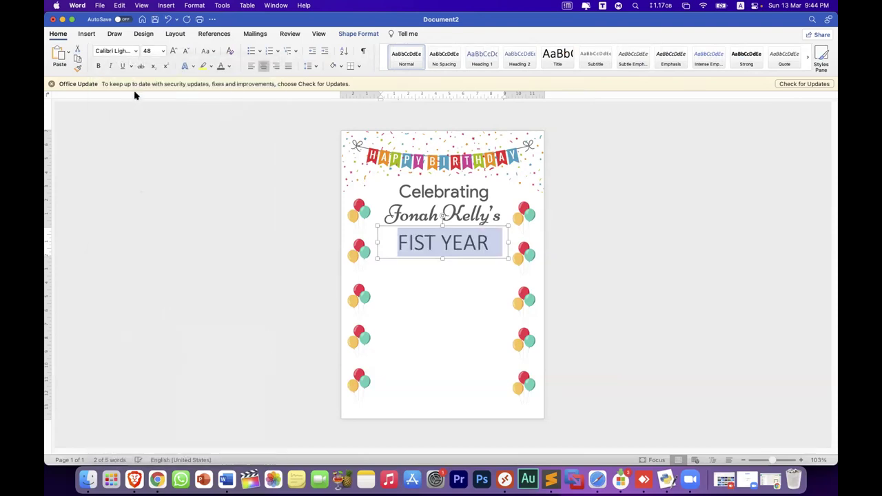
pyautogui.click(136, 51)
pyautogui.moveTo(181, 174)
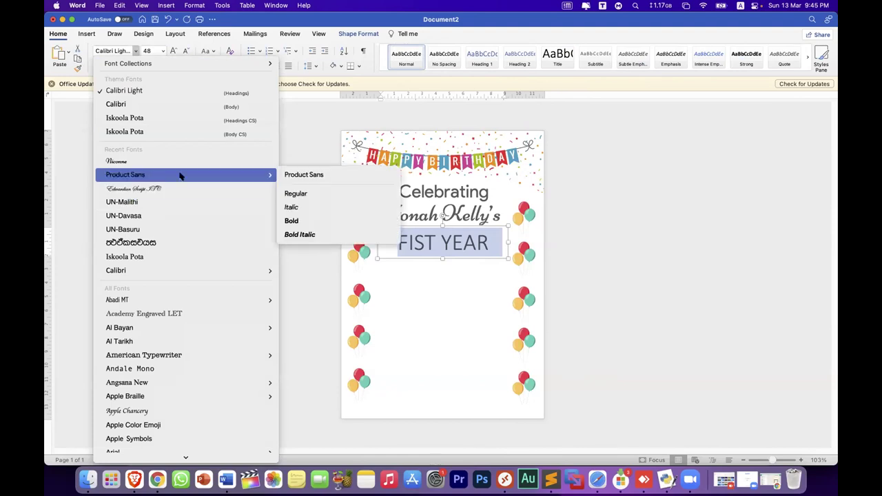
pyautogui.click(295, 175)
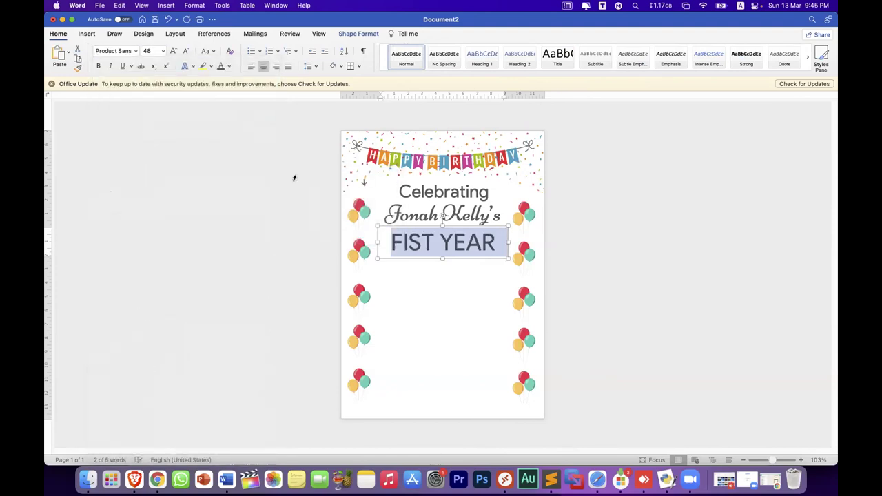
pyautogui.click(187, 53)
pyautogui.click(187, 53)
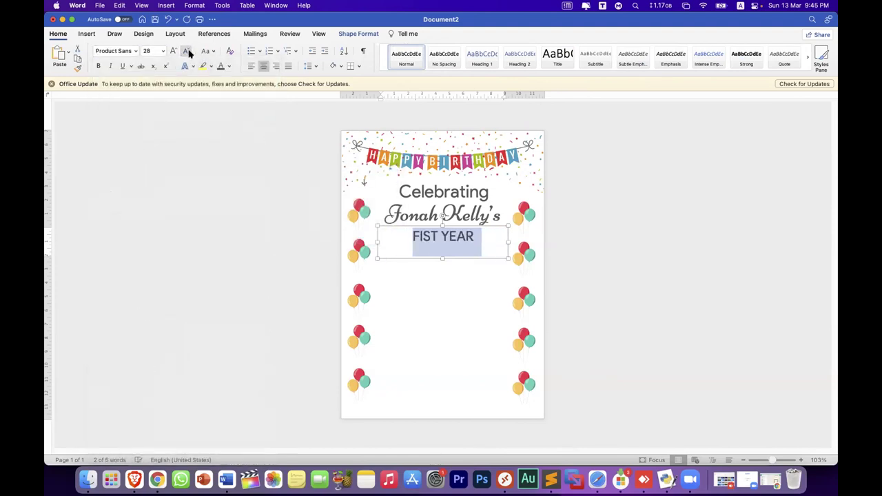
# Insert the missing R so it reads FIRST YEAR, lower the box, and drag out a copy
pyautogui.click(425, 237)
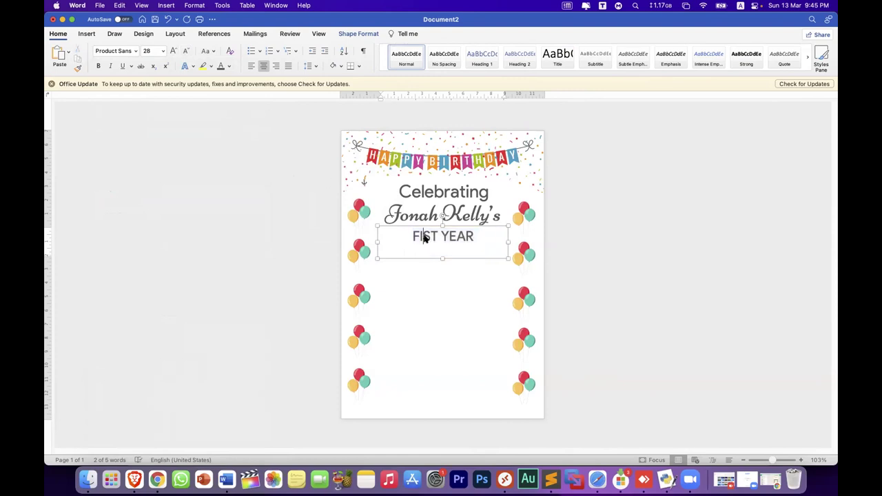
pyautogui.write('R')
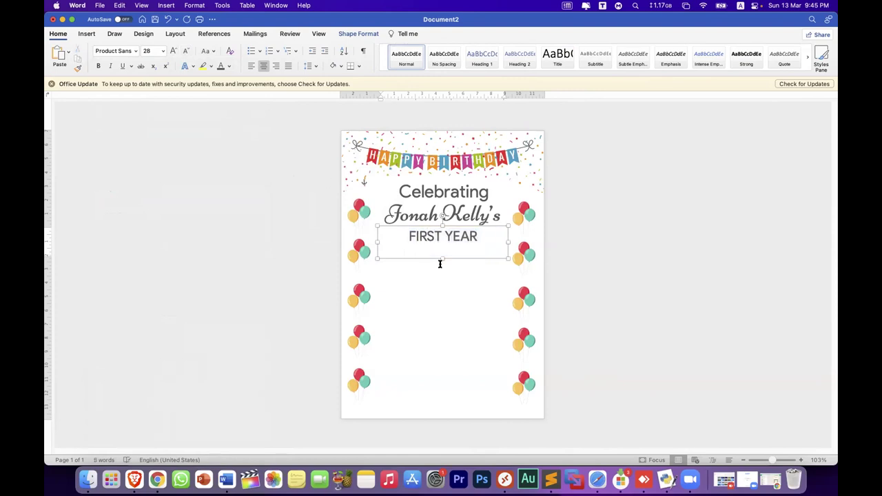
pyautogui.moveTo(457, 258); pyautogui.dragTo(457, 262)
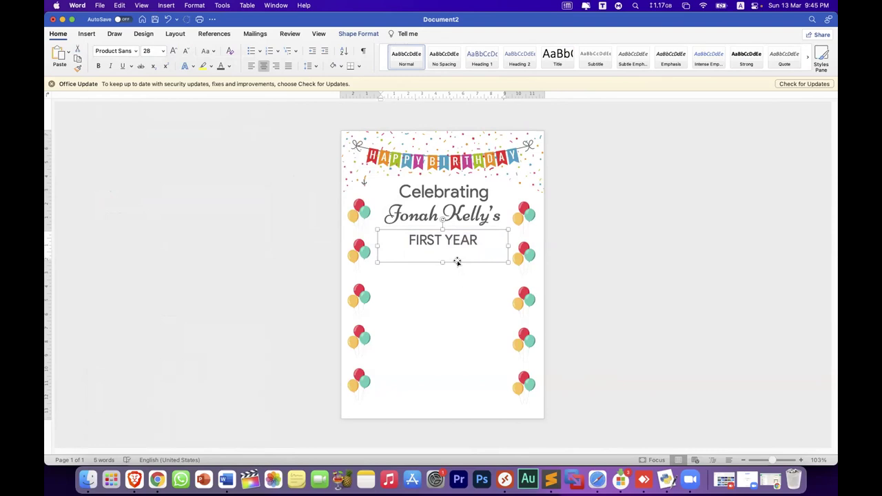
pyautogui.moveTo(457, 262); pyautogui.dragTo(458, 282)
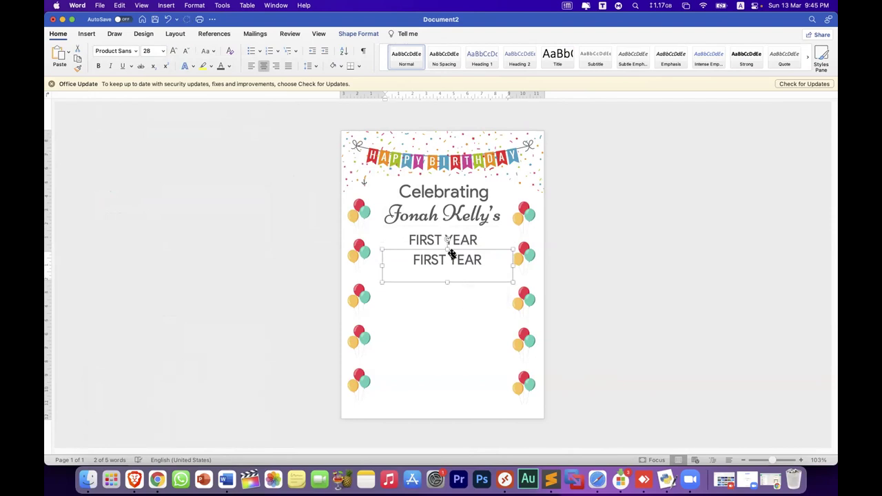
# Replace the copy's text with JOIN US FOR A STORYBOOK BIRTHDAY FILLED WITH FUN and enlarge the box
pyautogui.tripleClick(452, 257)
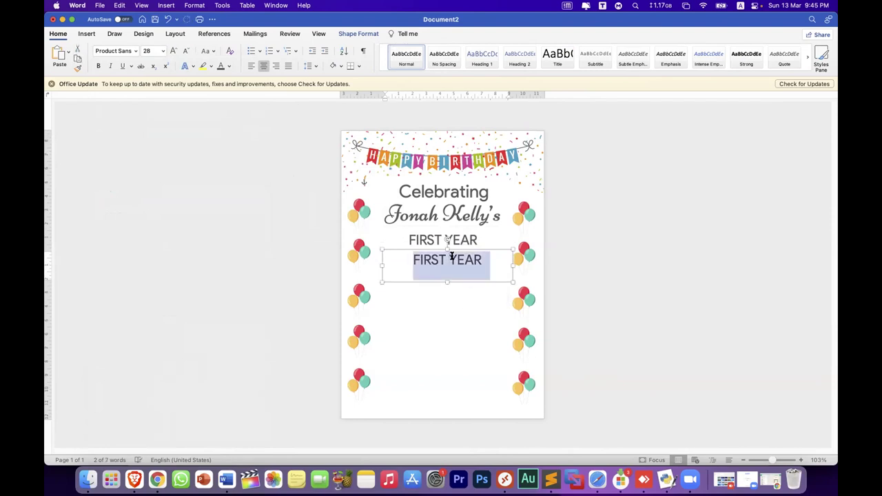
pyautogui.write('JOIN')
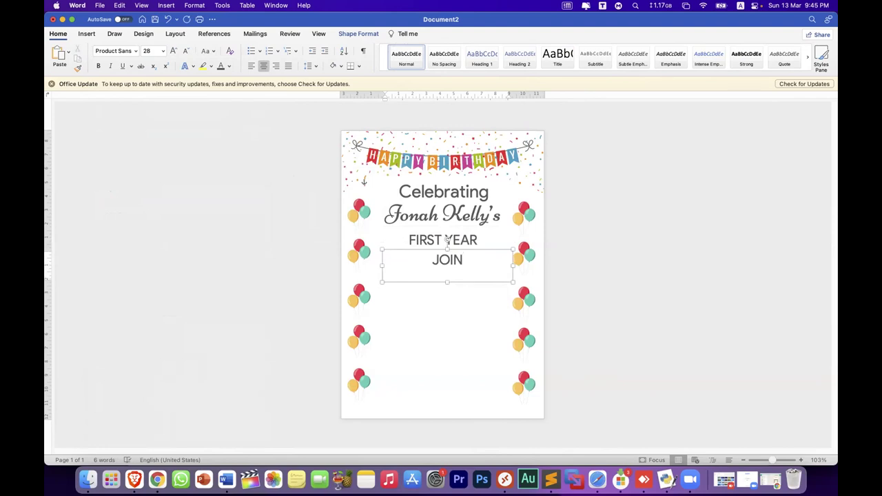
pyautogui.write(' US FOR ')
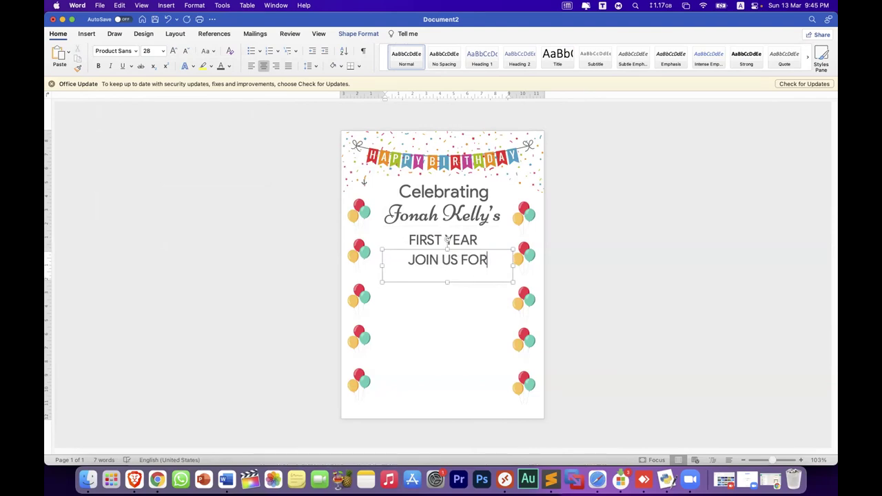
pyautogui.write('A STORYBOOK')
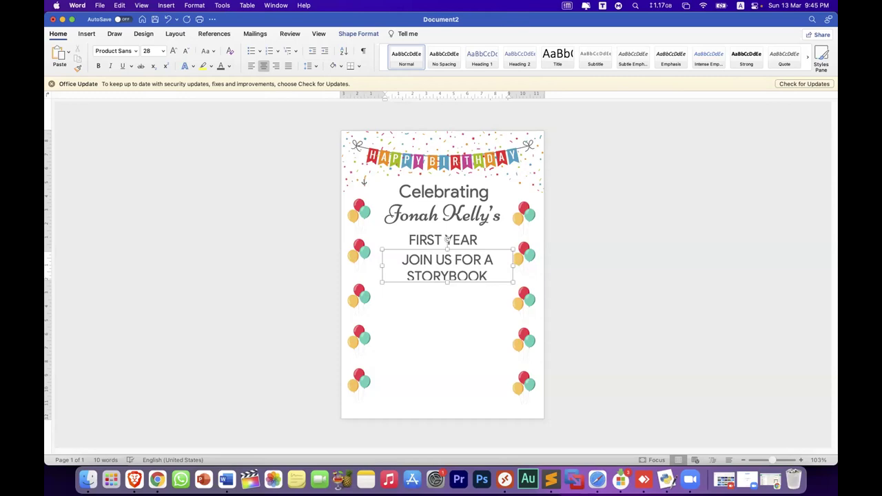
pyautogui.write('BIRTH')
pyautogui.press('super+a')
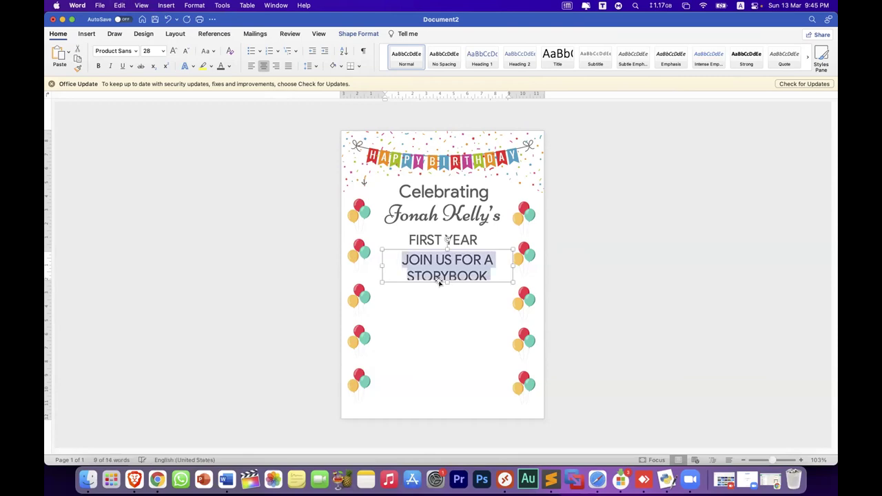
pyautogui.moveTo(444, 283)
pyautogui.mouseDown()
pyautogui.moveTo(445, 342)
pyautogui.moveTo(444, 320)
pyautogui.mouseUp()
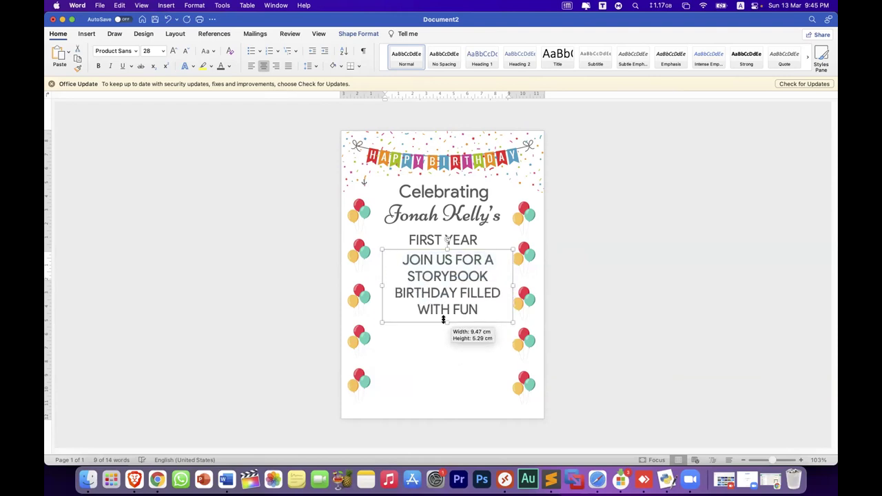
# Reduce the invitation message text to 18 pt
pyautogui.click(185, 50)
pyautogui.click(184, 50)
pyautogui.click(185, 51)
pyautogui.click(184, 50)
pyautogui.click(184, 50)
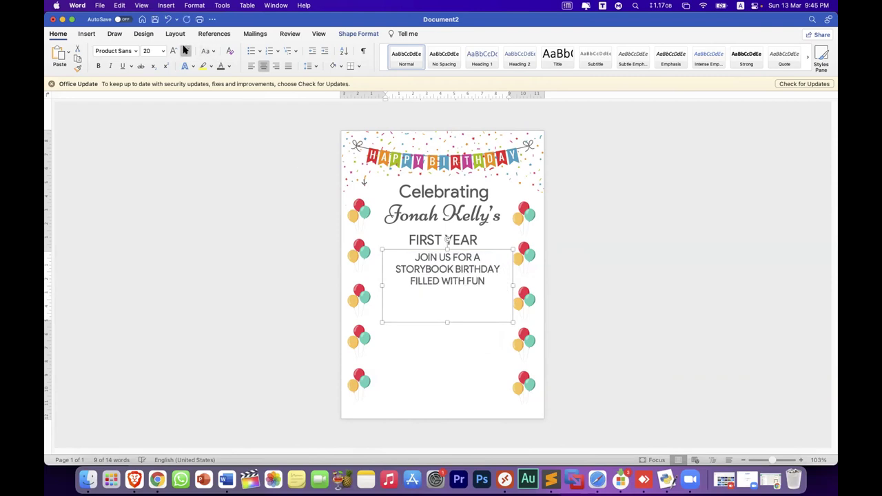
pyautogui.click(185, 51)
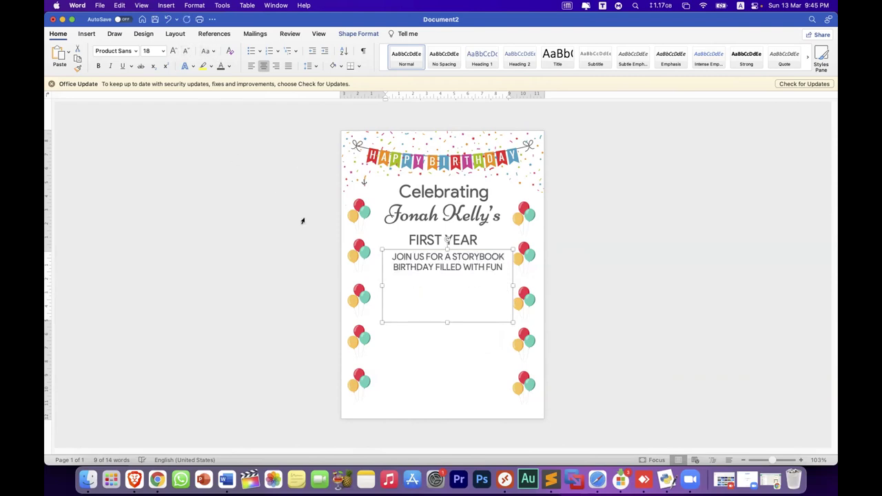
# Try Bradley Hand, then set the message in Chalkboard and nudge the box down and left
pyautogui.click(137, 52)
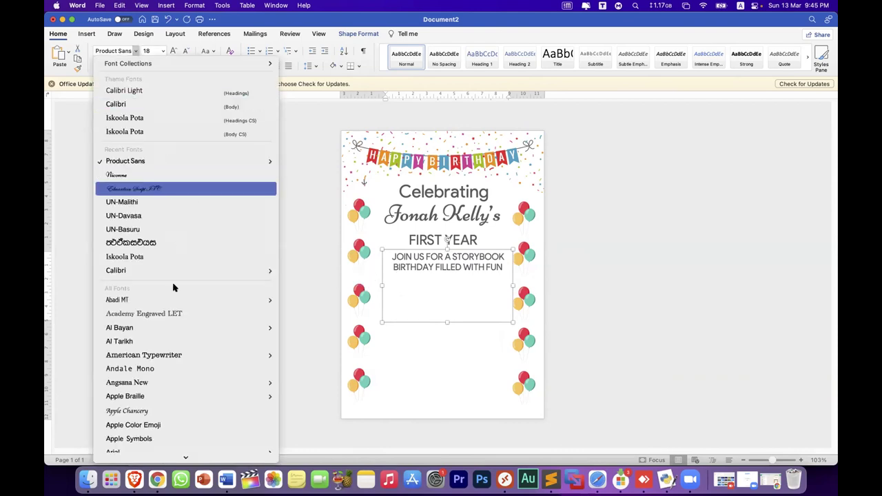
pyautogui.scroll(-3, 178, 291)
pyautogui.scroll(-7, 176, 293)
pyautogui.scroll(-5, 176, 294)
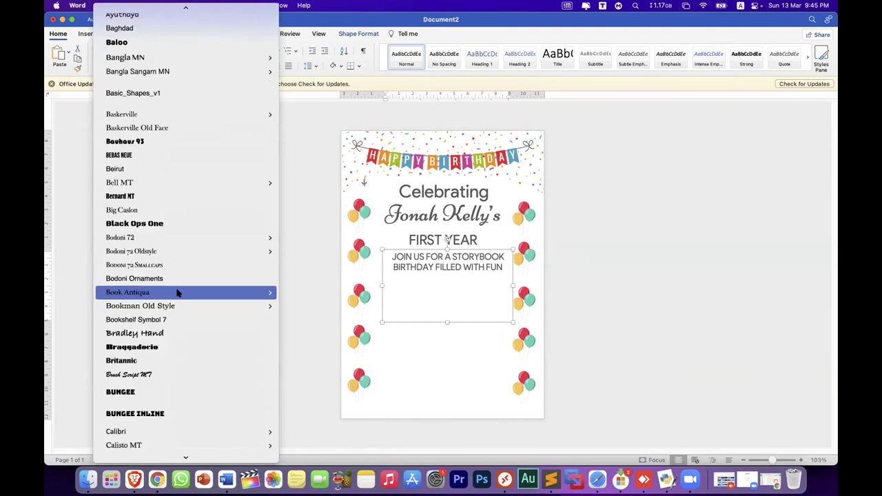
pyautogui.click(175, 334)
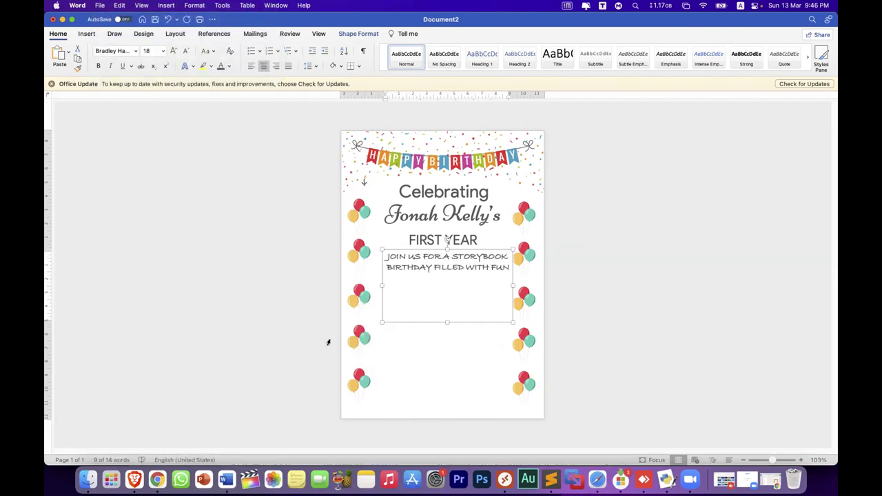
pyautogui.click(137, 52)
pyautogui.scroll(-10, 158, 370)
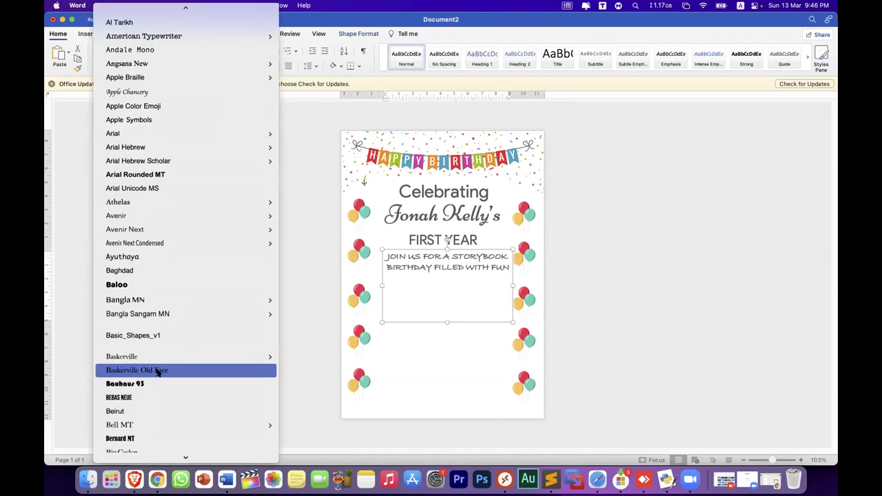
pyautogui.scroll(-10, 158, 370)
pyautogui.scroll(-3, 157, 372)
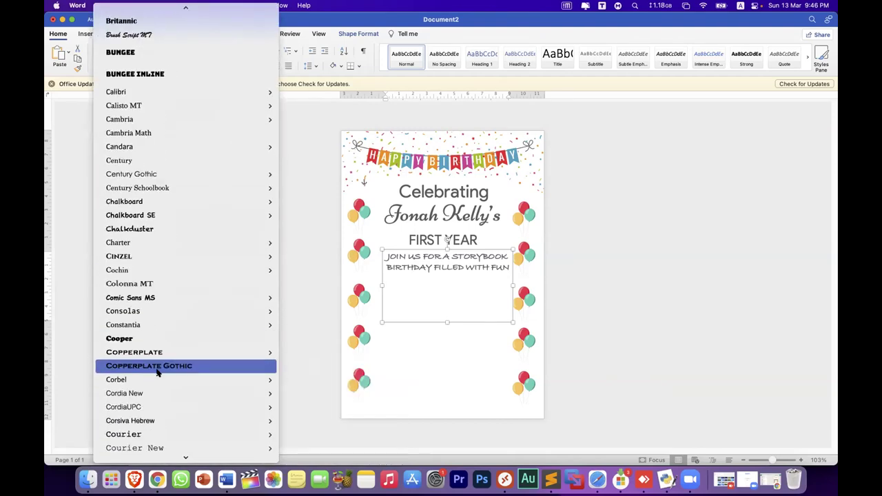
pyautogui.click(155, 215)
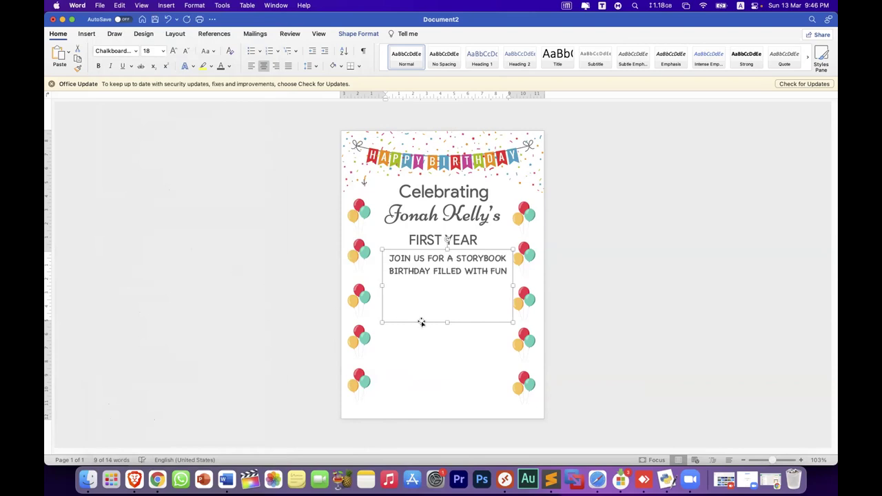
pyautogui.moveTo(421, 322); pyautogui.dragTo(419, 324)
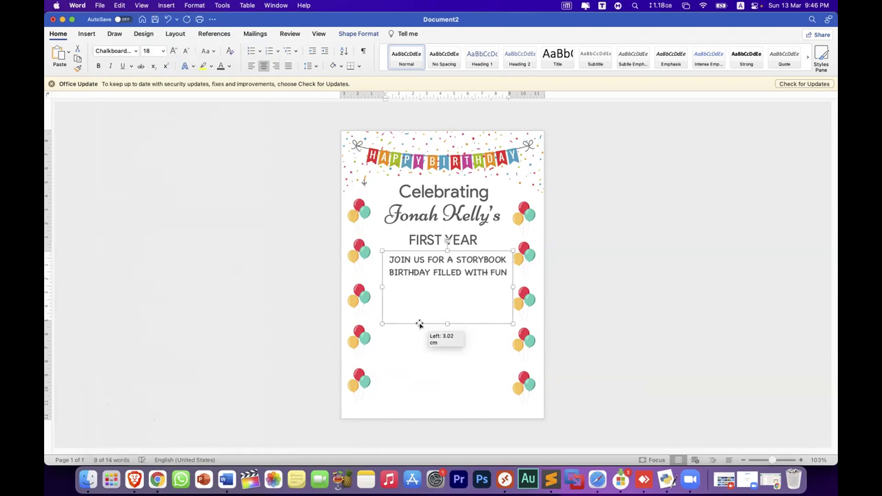
pyautogui.press('Left')
pyautogui.press('Left')
pyautogui.press('Left')
pyautogui.press('Left')
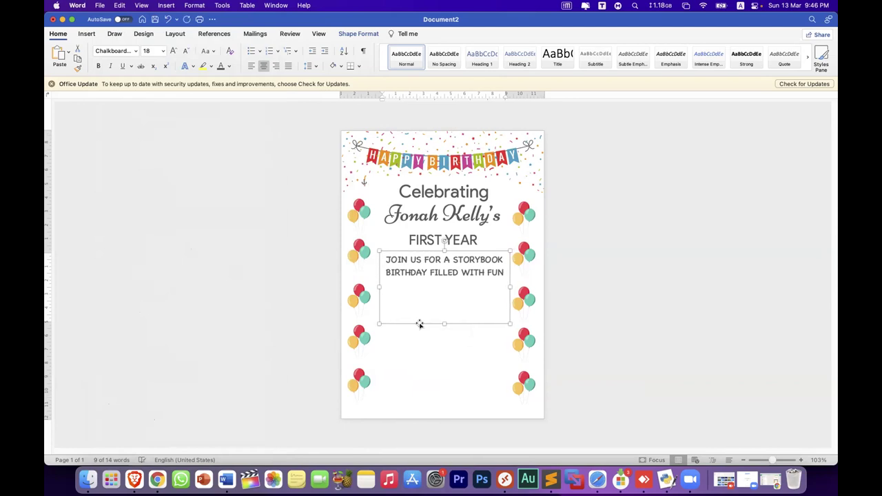
# Place a shorter copy of the message box below and type the street address into it
pyautogui.moveTo(445, 323)
pyautogui.mouseDown()
pyautogui.moveTo(448, 280)
pyautogui.moveTo(455, 311)
pyautogui.mouseUp()
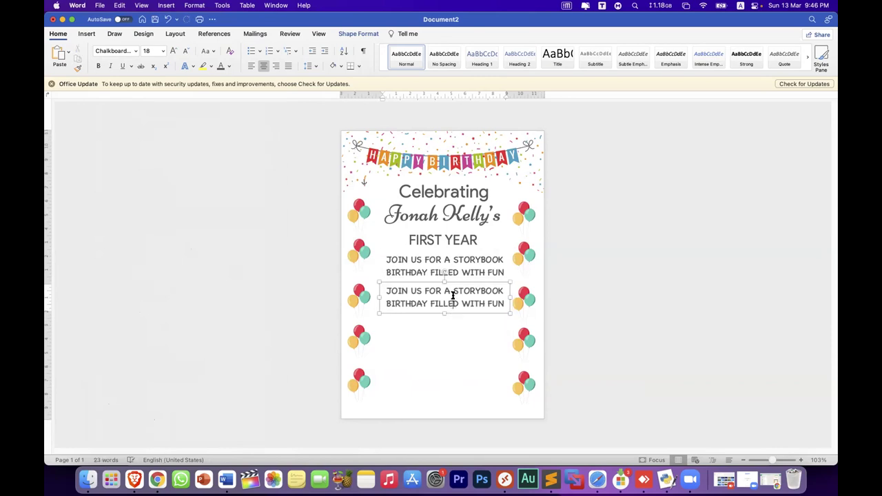
pyautogui.tripleClick(452, 296)
pyautogui.write('123 ')
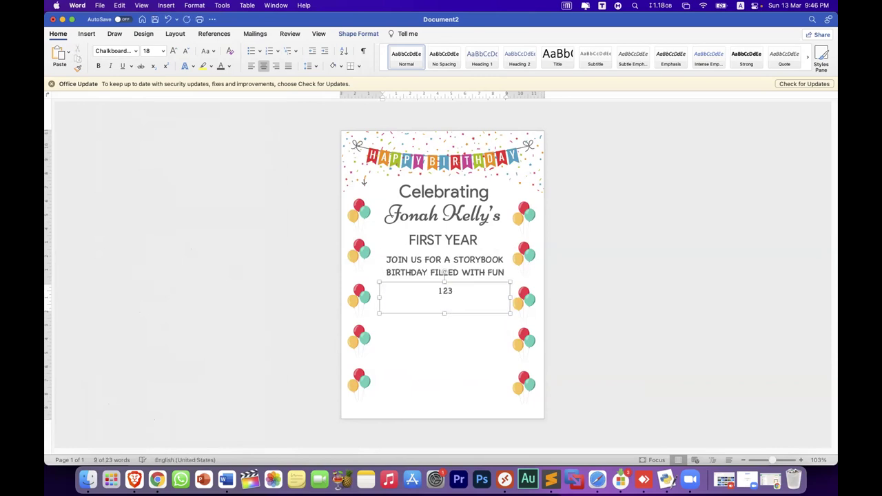
pyautogui.write('uNION s')
pyautogui.press('BackSpace')
pyautogui.press('BackSpace')
pyautogui.press('BackSpace')
pyautogui.press('BackSpace')
pyautogui.press('BackSpace')
pyautogui.press('BackSpace')
pyautogui.write('Union St,')
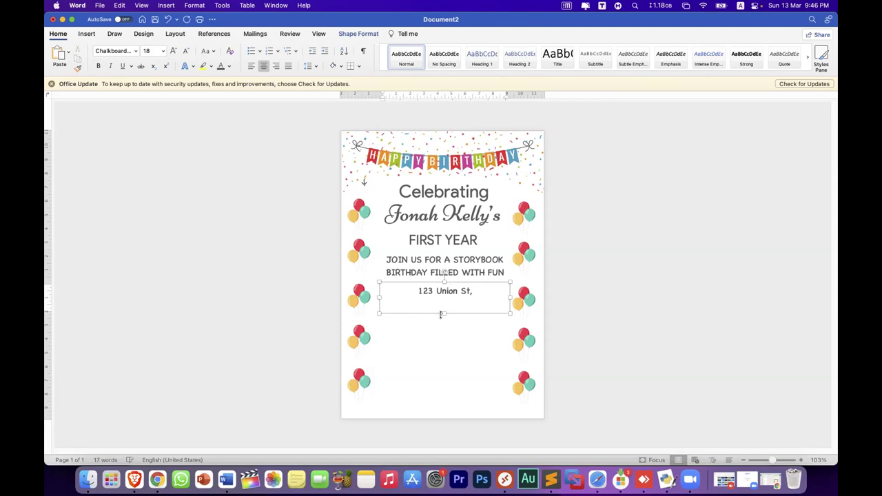
# Shrink the address box to one line, enlarge its text to 24 pt, and drag a copy below
pyautogui.moveTo(443, 313); pyautogui.dragTo(443, 300)
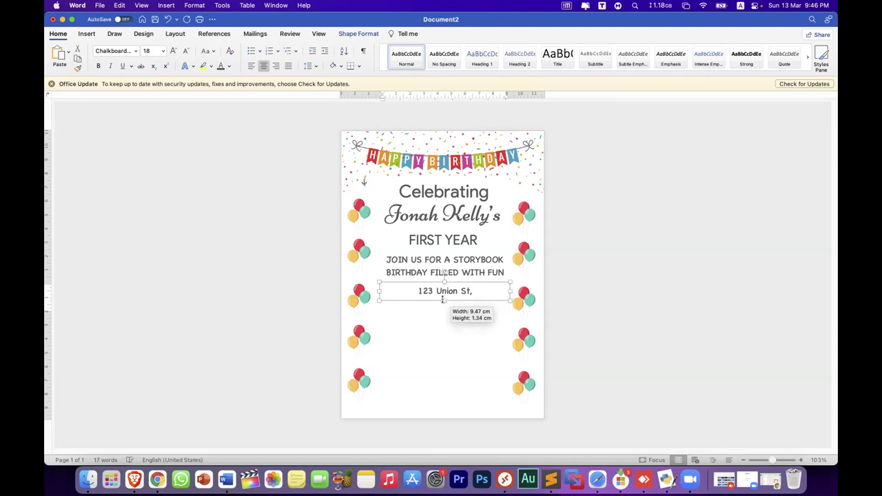
pyautogui.click(173, 52)
pyautogui.click(173, 52)
pyautogui.click(173, 52)
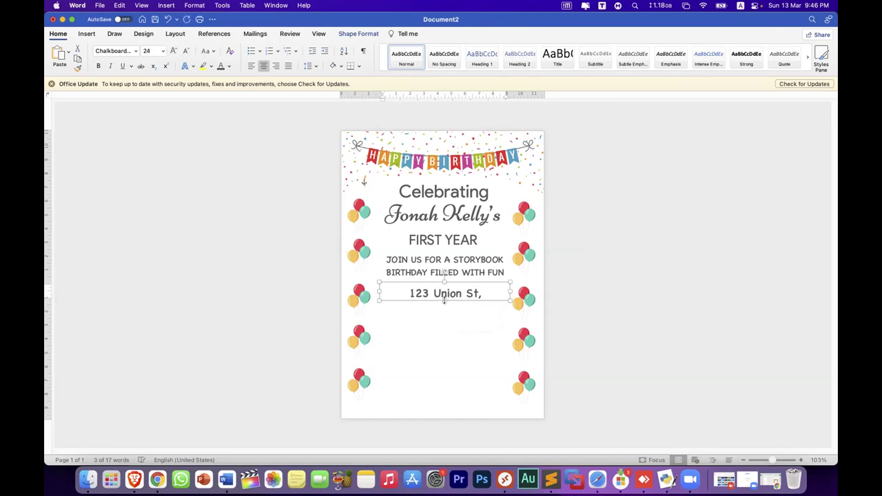
pyautogui.moveTo(445, 301); pyautogui.dragTo(454, 319)
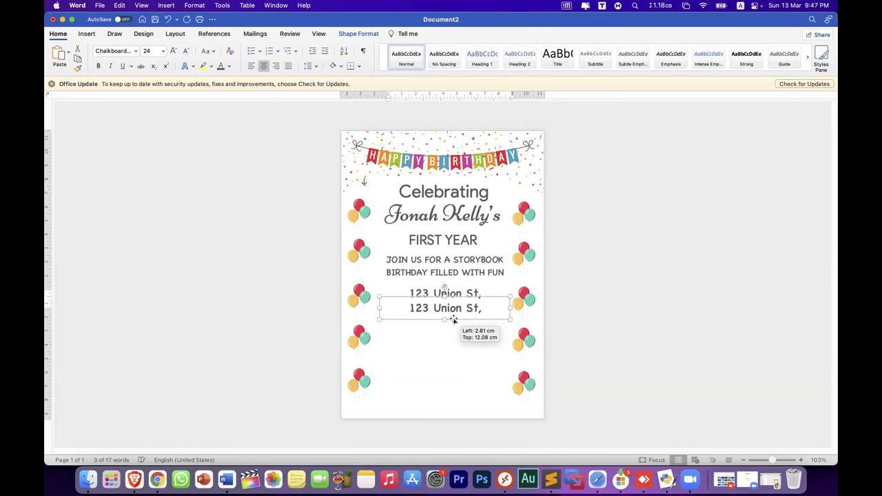
# Replace the lower copy's text with the city and road, left-aligned on separate lines
pyautogui.click(453, 310)
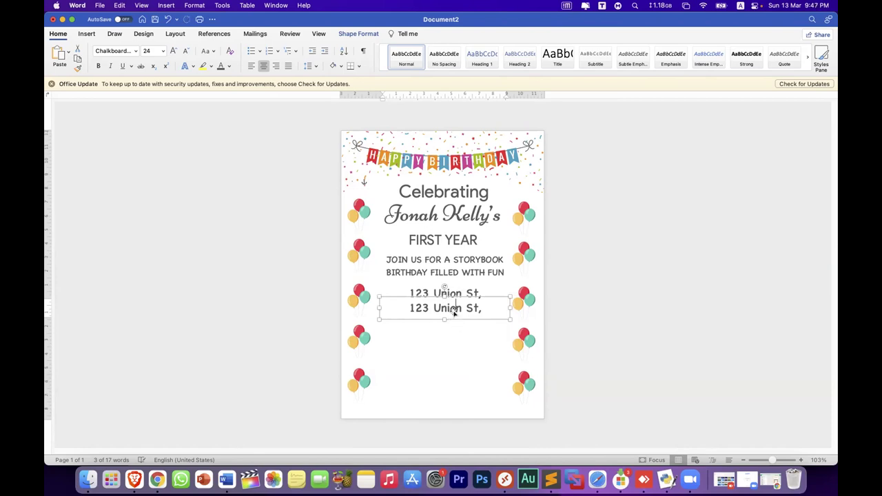
pyautogui.tripleClick(453, 310)
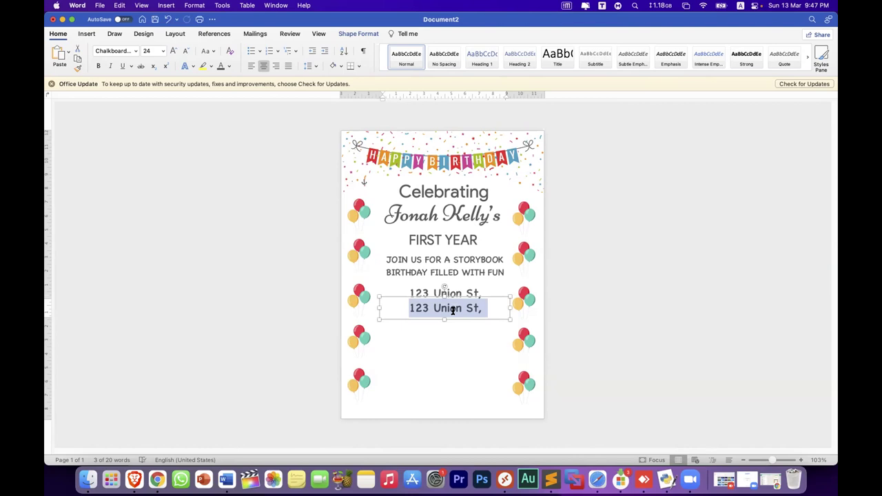
pyautogui.write('WA')
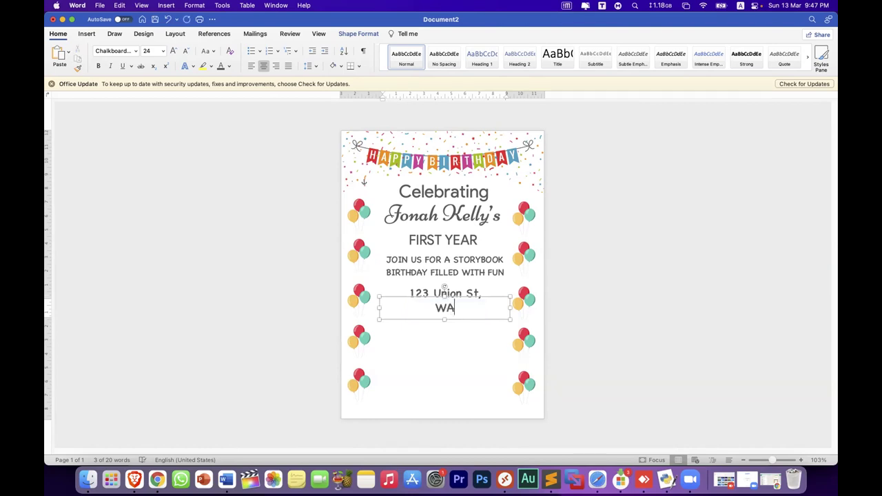
pyautogui.write('YFAE')
pyautogui.press('BackSpace')
pyautogui.press('BackSpace')
pyautogui.press('BackSpace')
pyautogui.press('BackSpace')
pyautogui.press('super+l')
pyautogui.write('KANDY ')
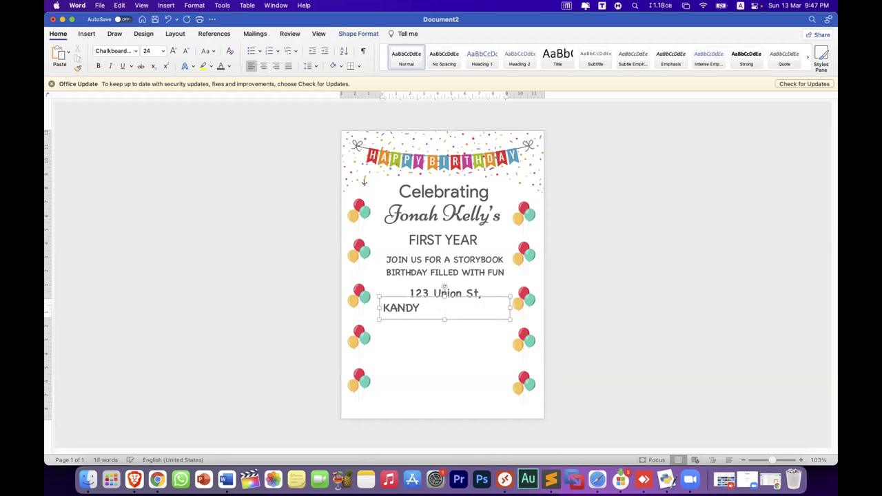
pyautogui.write('CITY,')
pyautogui.write('GAMPOLA')
pyautogui.press('Return')
pyautogui.press('BackSpace')
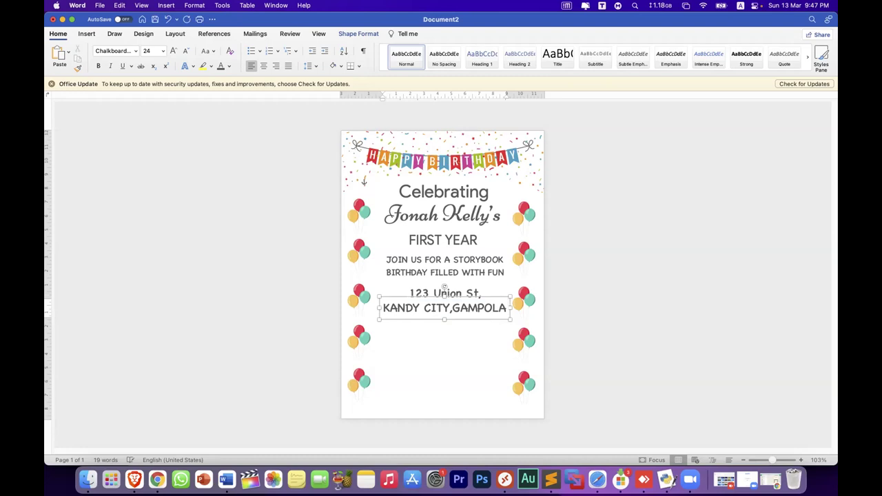
pyautogui.press('Return')
# Shrink the city and road text to 18 pt, nudge the box down, and fix spacing
pyautogui.press('super+a')
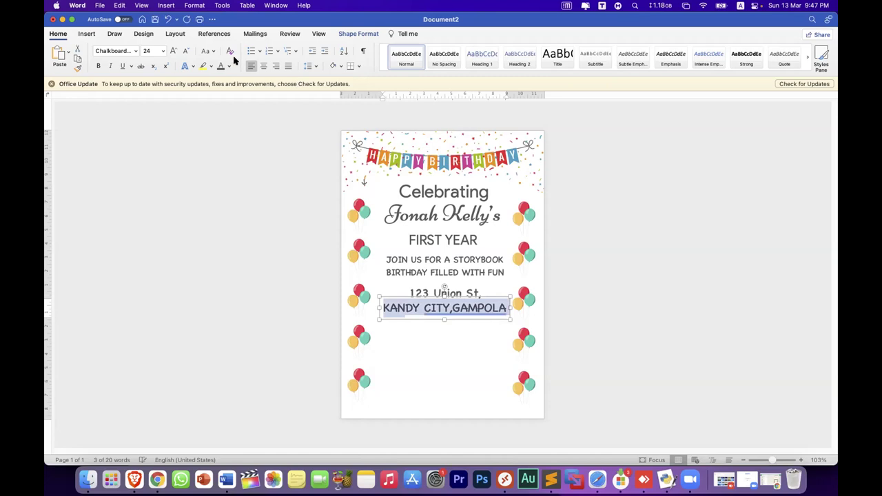
pyautogui.click(184, 51)
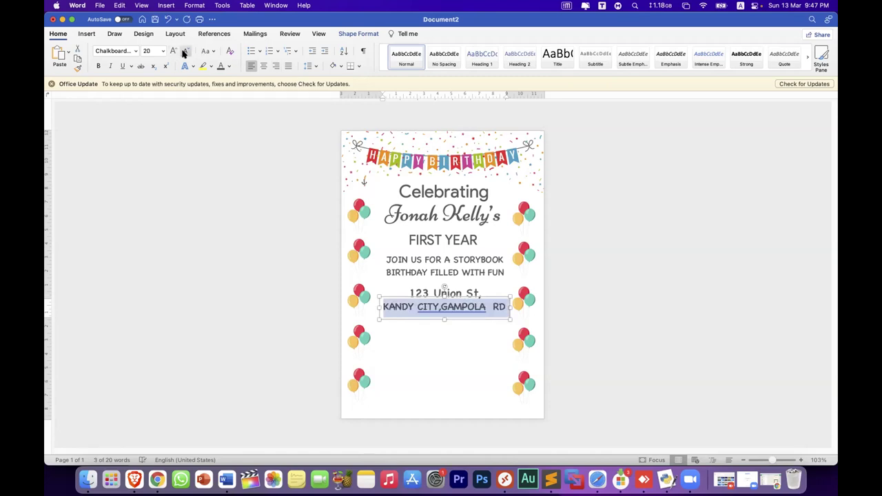
pyautogui.click(185, 52)
pyautogui.click(437, 308)
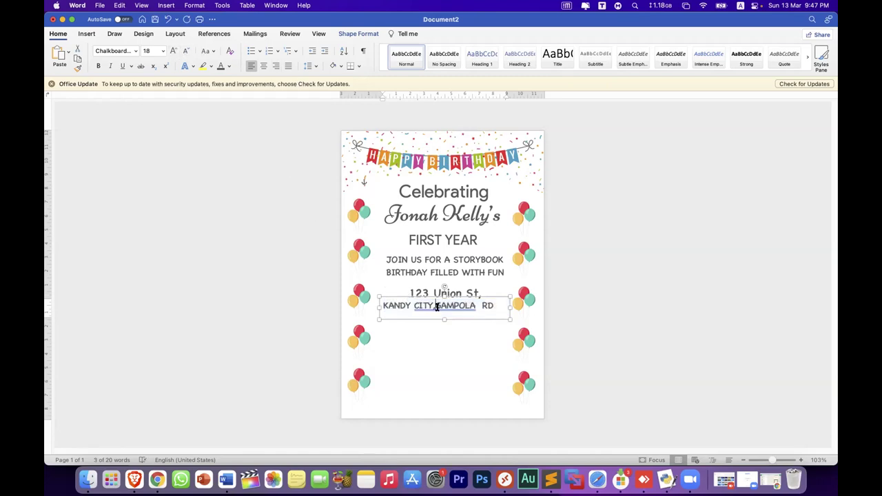
pyautogui.moveTo(435, 319); pyautogui.dragTo(434, 323)
pyautogui.press('BackSpace')
pyautogui.write(',')
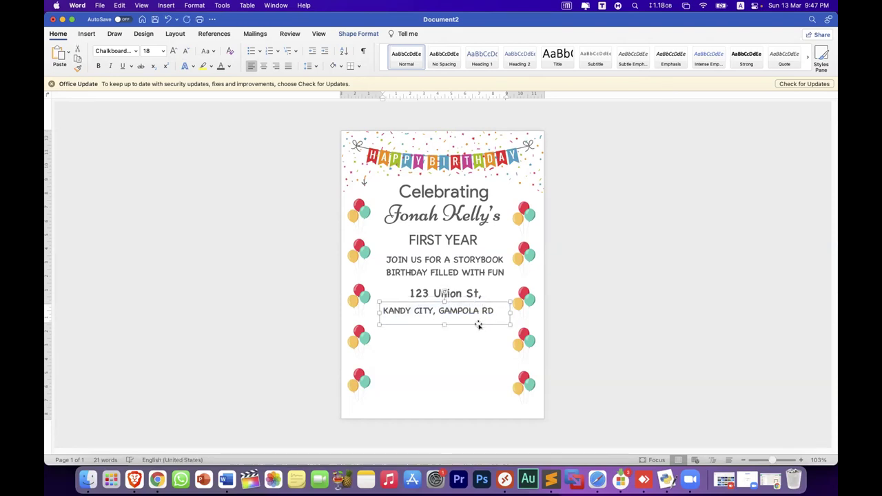
# Drag a copy of the address box lower, enter SATURDAY JANUARY 23 with the time beneath, and extend the box
pyautogui.moveTo(478, 325); pyautogui.dragTo(479, 325)
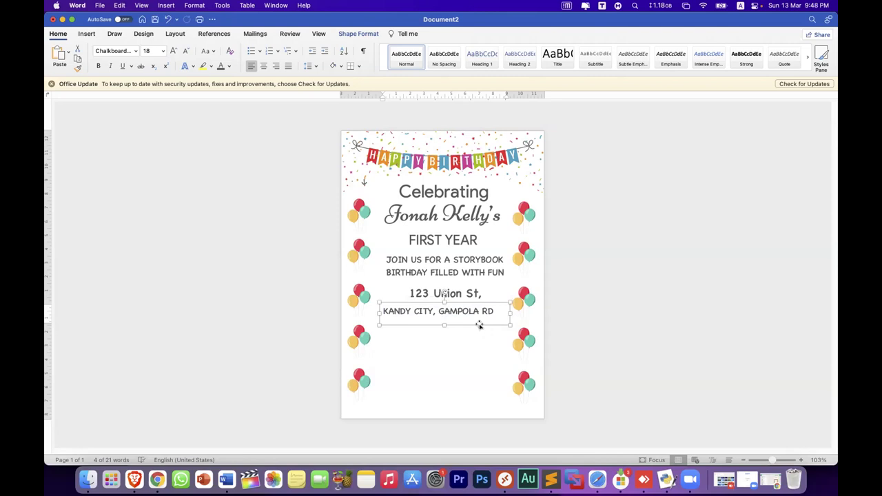
pyautogui.moveTo(479, 325); pyautogui.dragTo(477, 345)
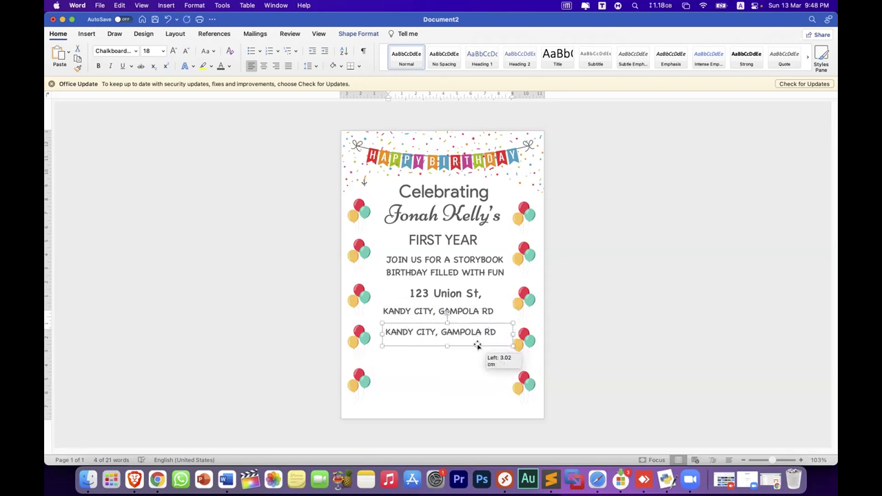
pyautogui.click(434, 336)
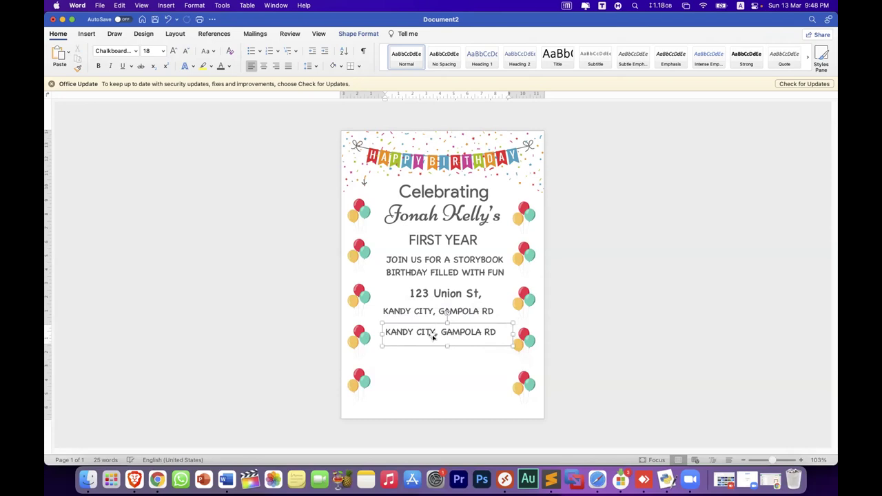
pyautogui.tripleClick(433, 336)
pyautogui.write('SA')
pyautogui.write('TURDAY ')
pyautogui.write('JANUARY ')
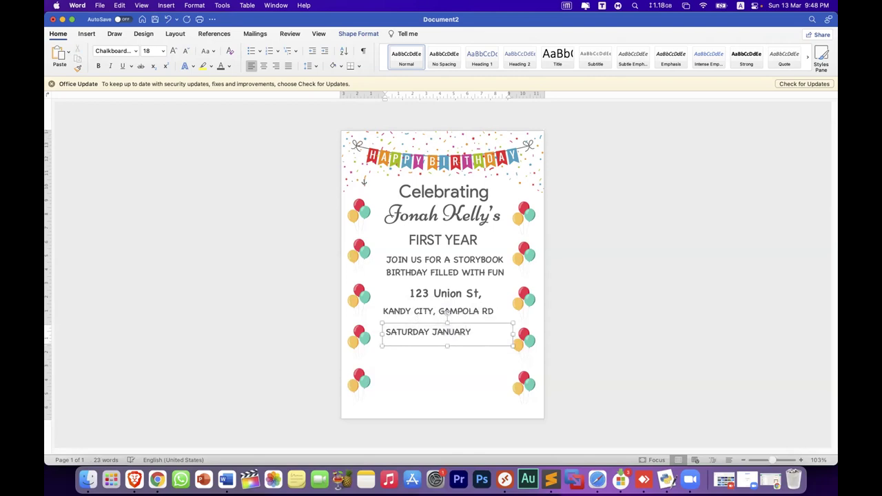
pyautogui.write('23')
pyautogui.press('Return')
pyautogui.write('12P')
pyautogui.write('M')
pyautogui.write('-3PM')
pyautogui.moveTo(446, 346); pyautogui.dragTo(444, 354)
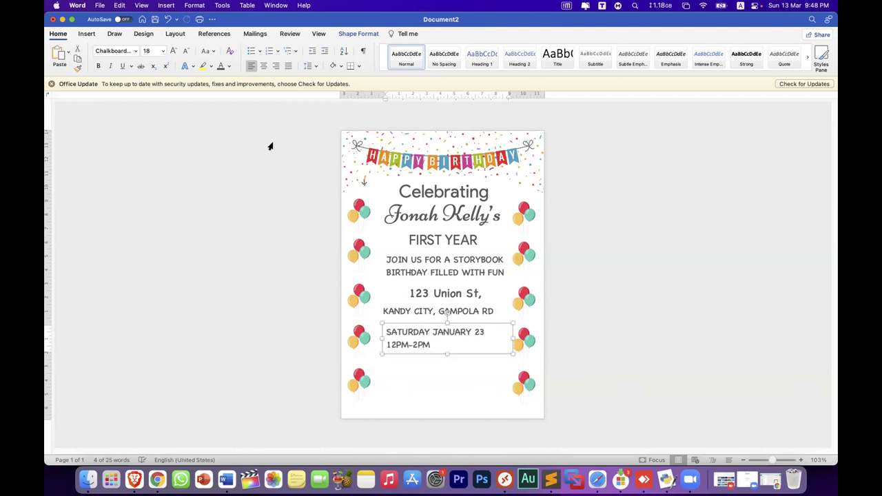
# Center the date and time, enlarge it to 24 pt, and widen its box onto one line
pyautogui.click(263, 65)
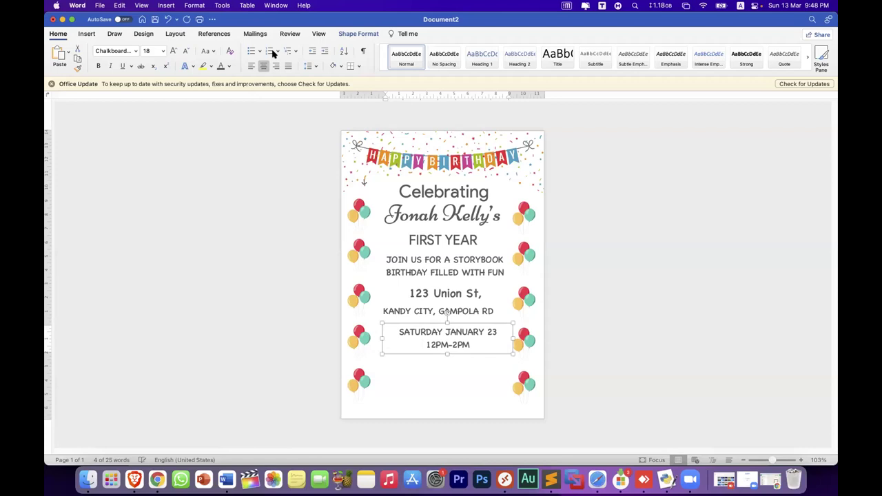
pyautogui.click(174, 53)
pyautogui.click(174, 53)
pyautogui.click(173, 53)
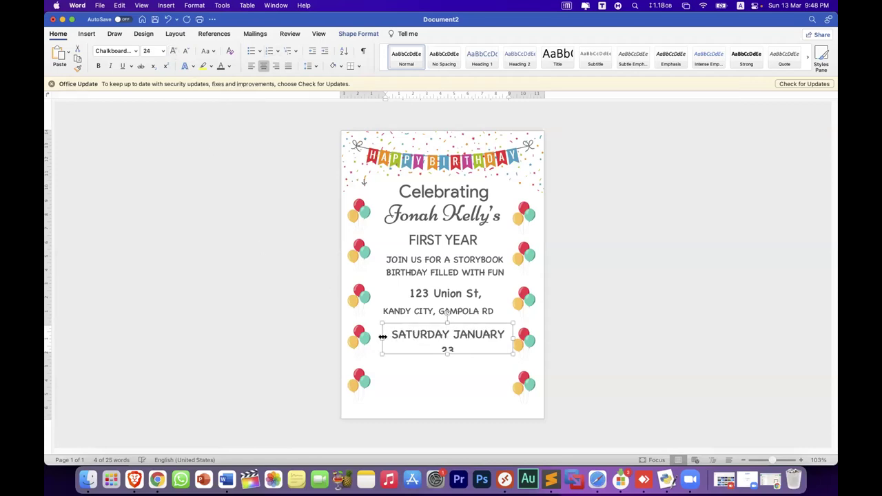
pyautogui.moveTo(384, 336); pyautogui.dragTo(373, 337)
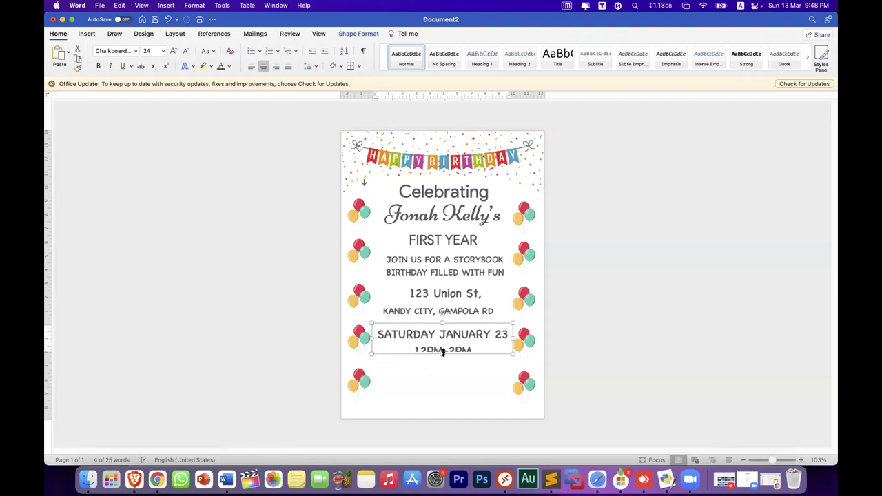
pyautogui.moveTo(442, 353); pyautogui.dragTo(460, 357)
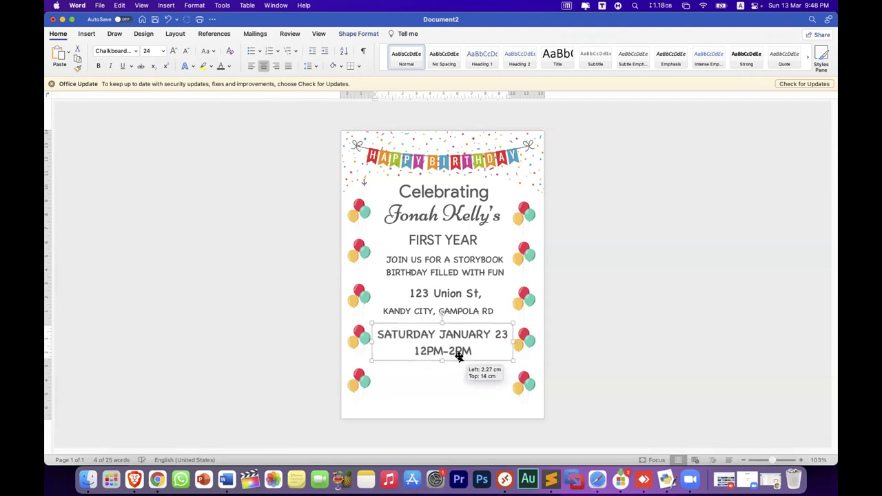
pyautogui.moveTo(460, 357); pyautogui.dragTo(460, 358)
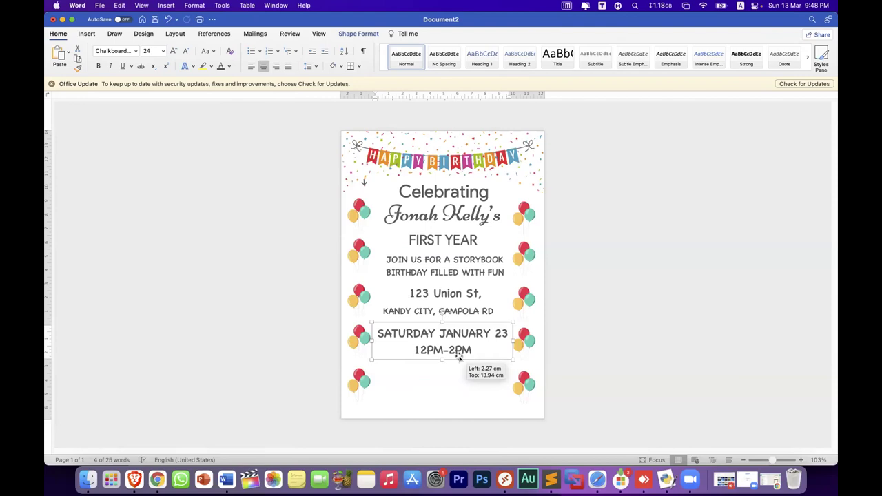
pyautogui.moveTo(460, 358); pyautogui.dragTo(460, 366)
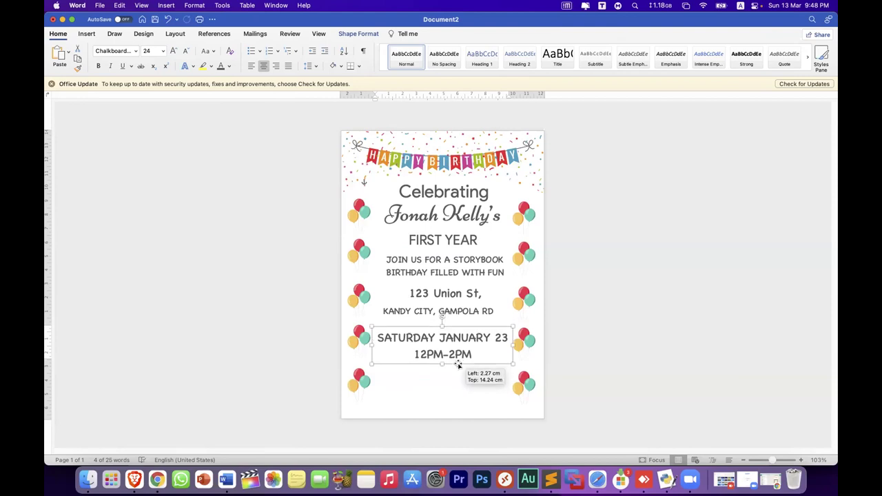
# Move the 123 Union St / KANDY CITY address lines and the JOIN US text slightly down
pyautogui.click(459, 319)
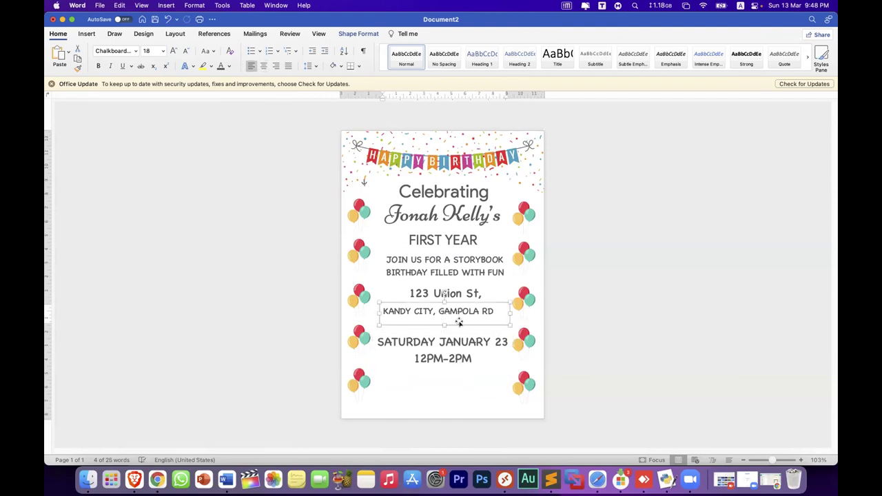
pyautogui.keyDown('shift'); pyautogui.click(459, 302); pyautogui.keyUp('shift')
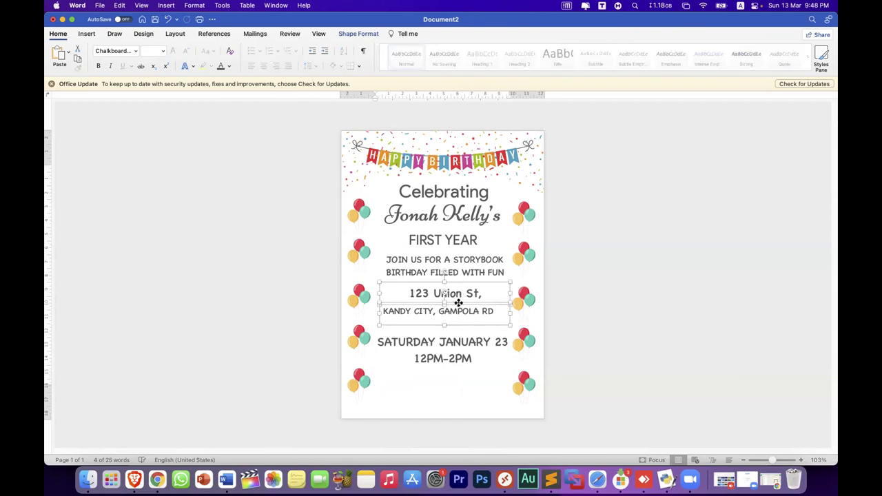
pyautogui.moveTo(458, 302); pyautogui.dragTo(458, 304)
pyautogui.click(461, 268)
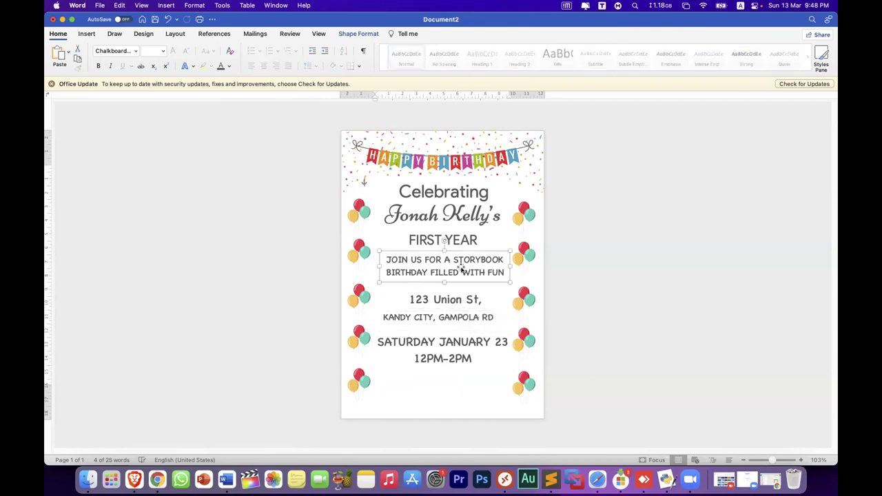
pyautogui.moveTo(460, 283); pyautogui.dragTo(460, 284)
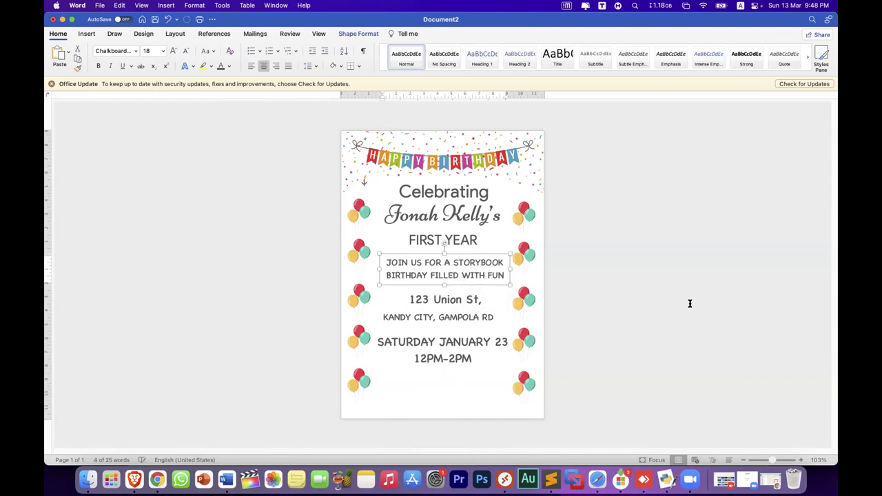
pyautogui.click(445, 195)
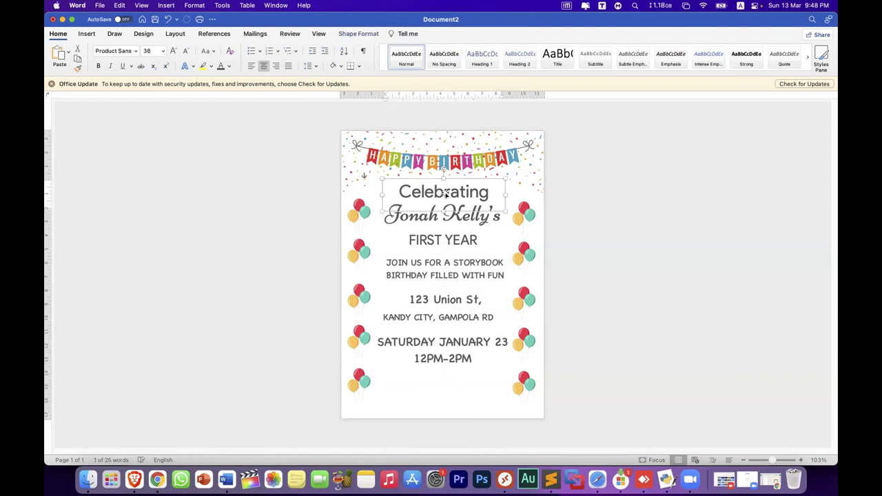
# Copy the Celebrating box below the time, retype it as 'Parents are welcome to stay', and shrink it
pyautogui.moveTo(446, 195); pyautogui.dragTo(480, 410)
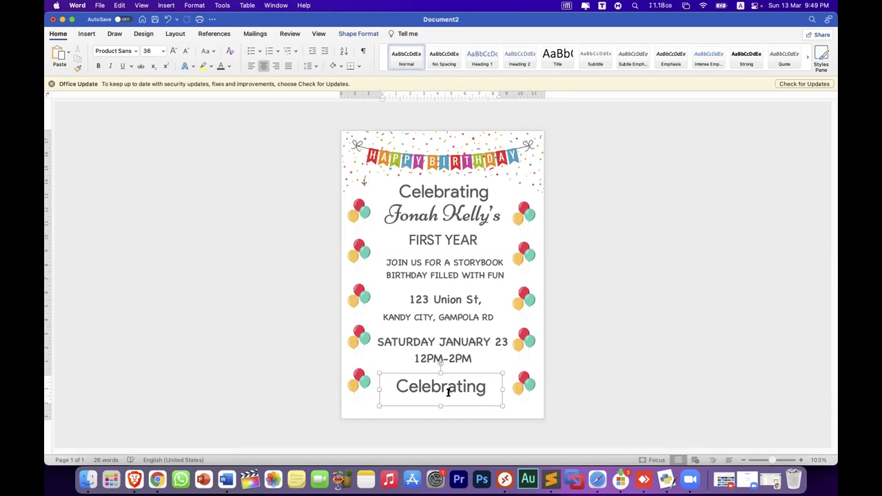
pyautogui.doubleClick(448, 392)
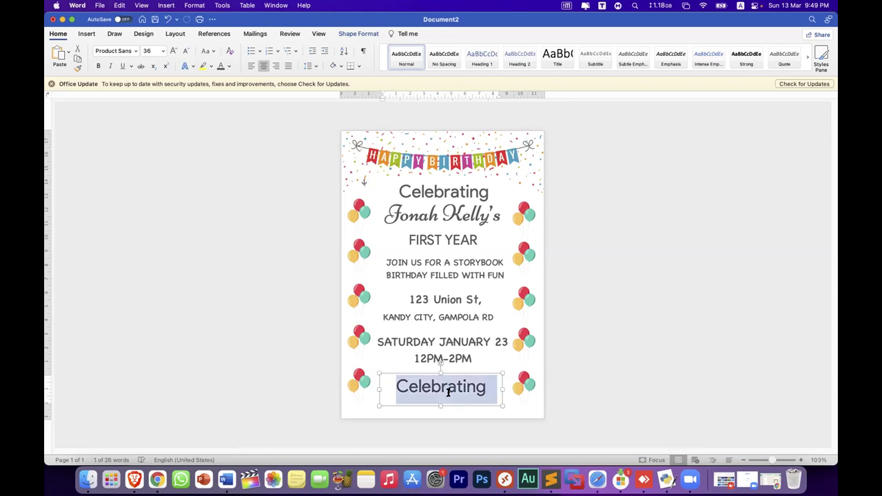
pyautogui.write('Parents')
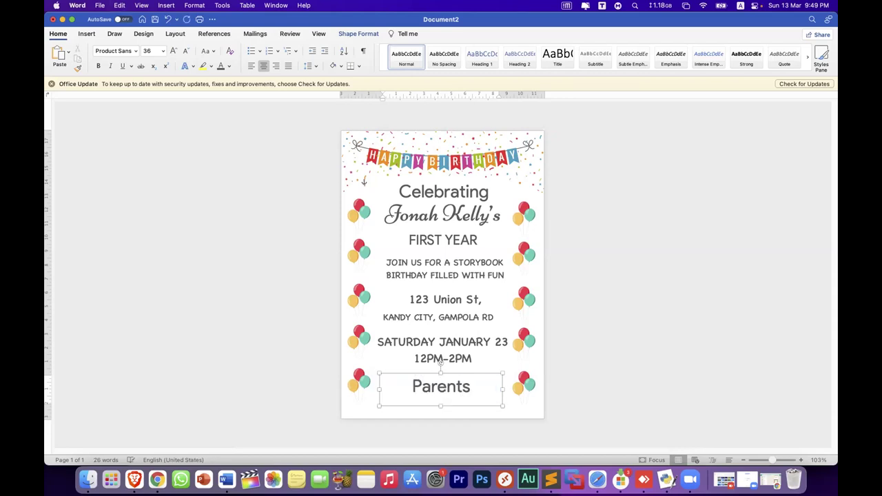
pyautogui.write(' are ')
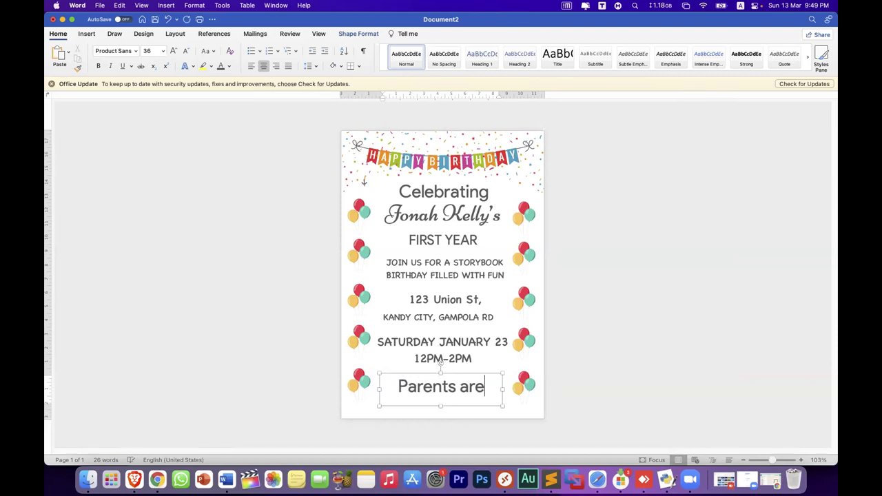
pyautogui.write('wel')
pyautogui.write('c')
pyautogui.press('super+a')
pyautogui.click(187, 51)
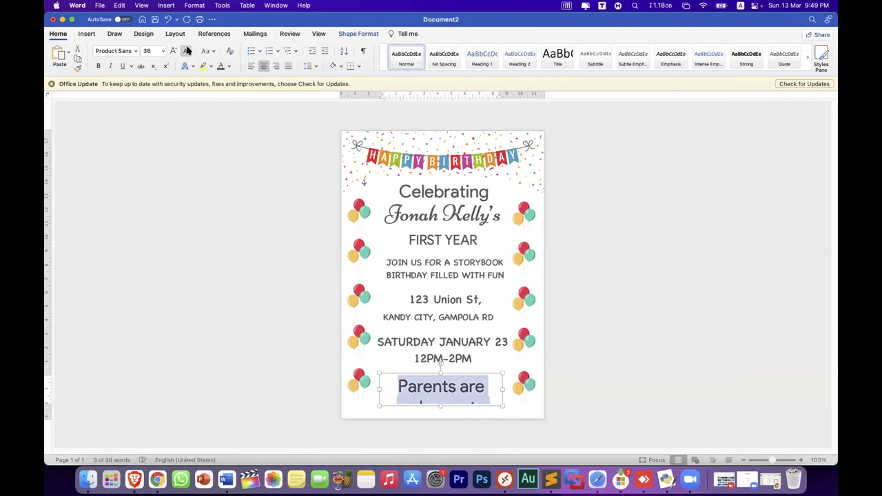
pyautogui.click(187, 51)
pyautogui.click(187, 51)
pyautogui.click(188, 51)
pyautogui.click(187, 51)
pyautogui.click(188, 51)
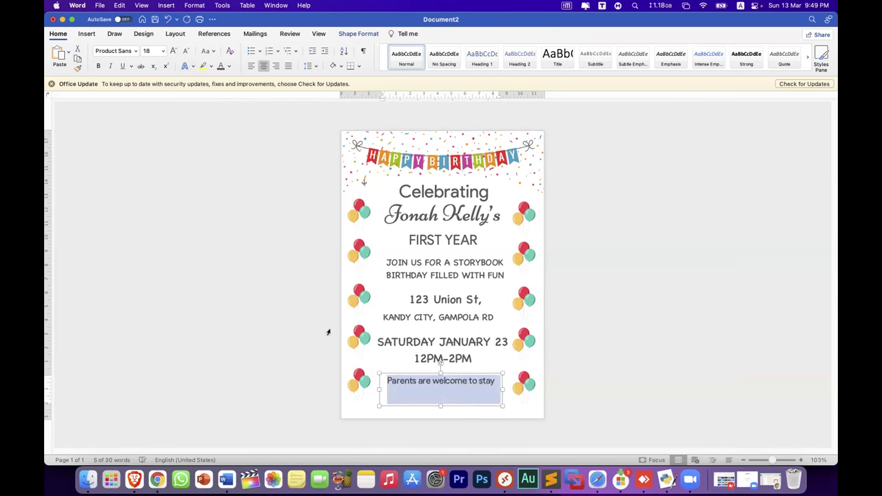
# Delete the bottom balloon picture, set the note to 26 pt, and widen its box both ways
pyautogui.click(356, 389)
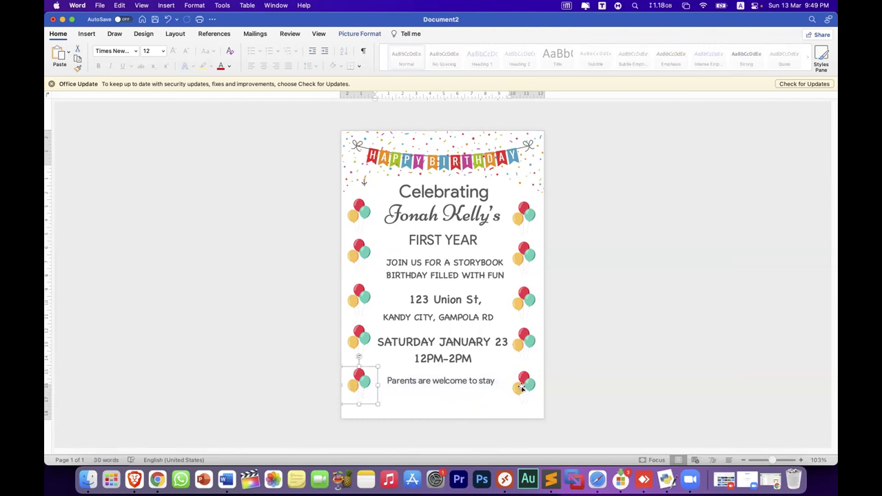
pyautogui.press('Delete')
pyautogui.click(412, 389)
pyautogui.click(406, 408)
pyautogui.click(173, 51)
pyautogui.click(174, 51)
pyautogui.click(173, 51)
pyautogui.click(174, 51)
pyautogui.moveTo(503, 389); pyautogui.dragTo(542, 389)
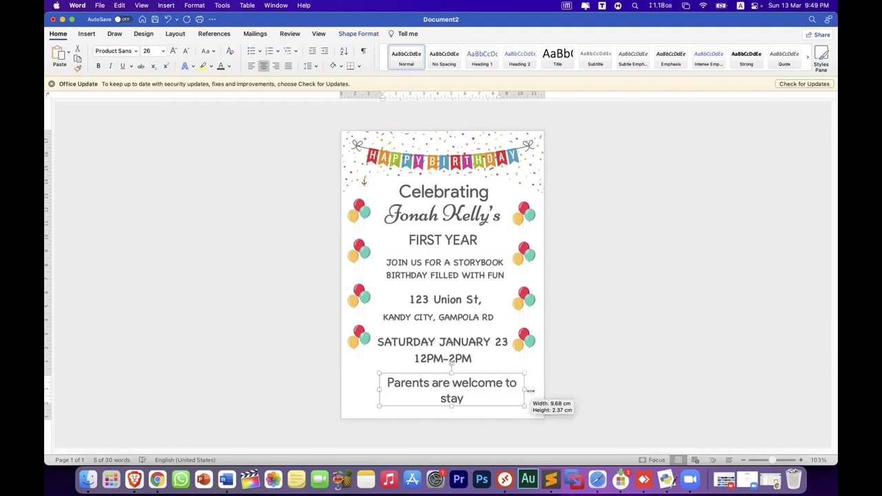
pyautogui.moveTo(378, 389); pyautogui.dragTo(341, 395)
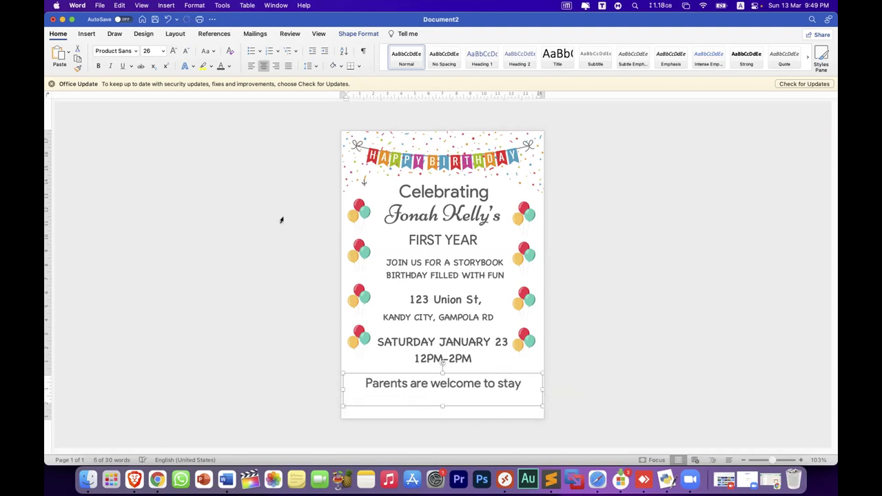
# Format the note as a bulleted line in 28 pt Chalkboard SE with darker text
pyautogui.click(173, 51)
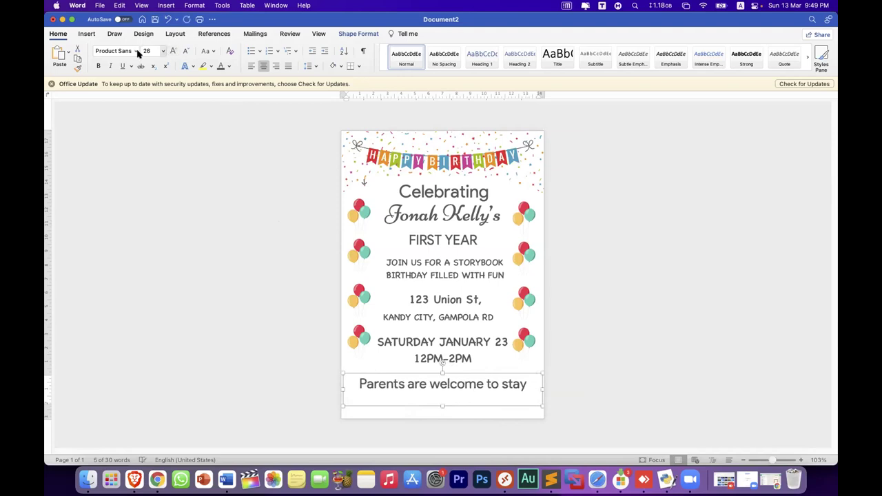
pyautogui.click(137, 51)
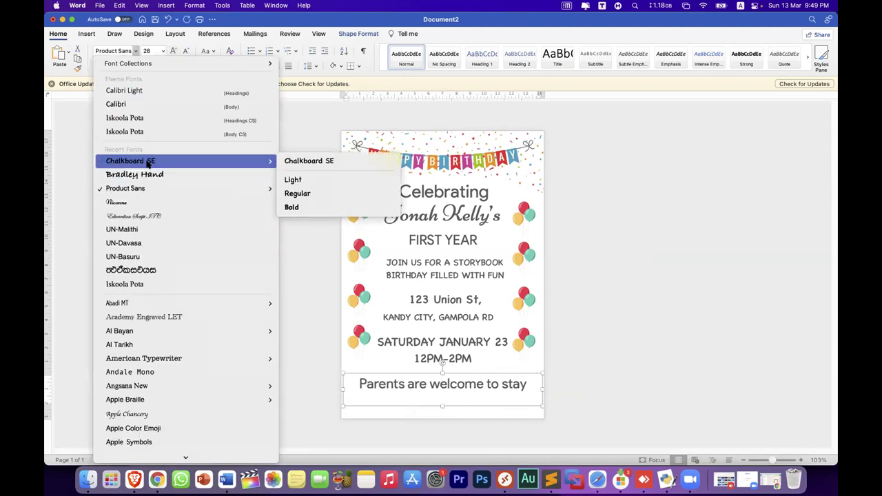
pyautogui.press('Escape')
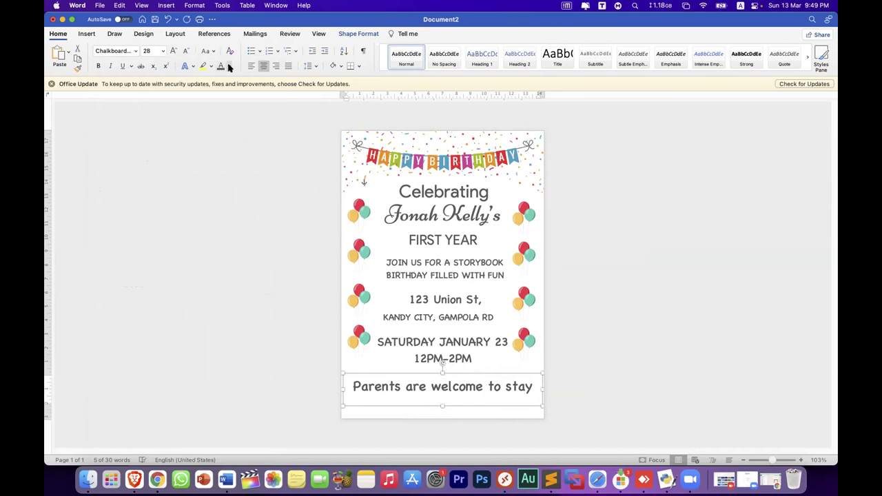
pyautogui.click(230, 67)
pyautogui.click(228, 110)
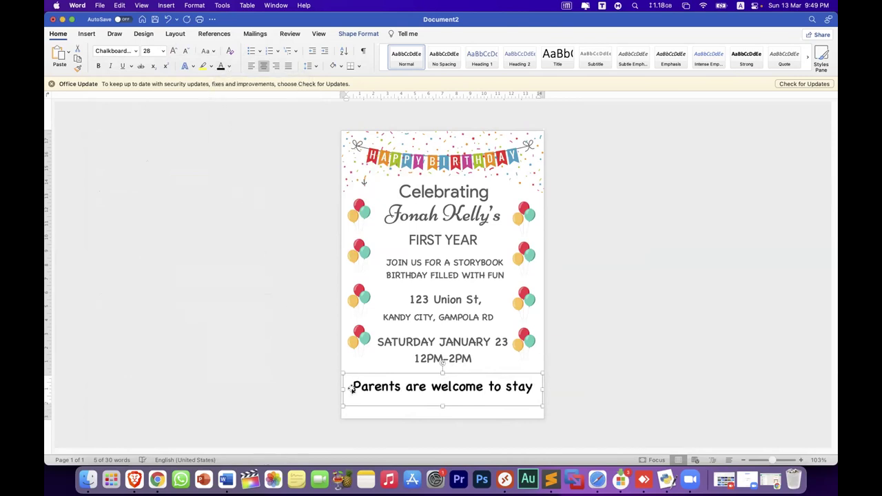
pyautogui.click(252, 52)
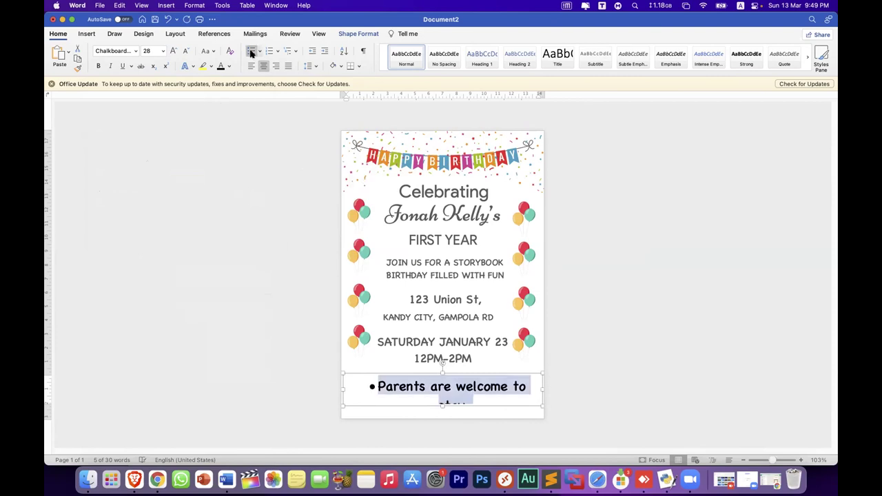
# Widen the note box to fit one line and nudge it slightly right and down
pyautogui.moveTo(342, 390); pyautogui.dragTo(334, 393)
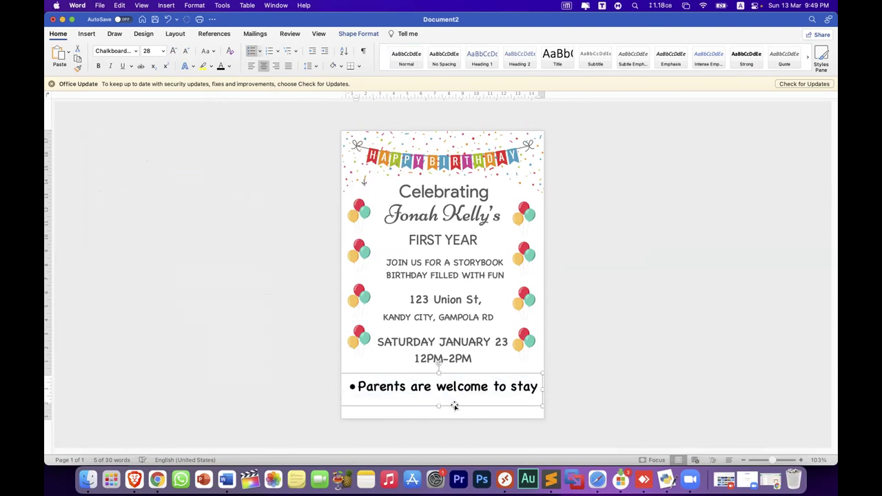
pyautogui.press('Right')
pyautogui.press('Right')
pyautogui.press('Right')
pyautogui.press('Right')
pyautogui.press('Right')
pyautogui.press('Right')
pyautogui.press('Right')
pyautogui.press('Right')
pyautogui.press('Down')
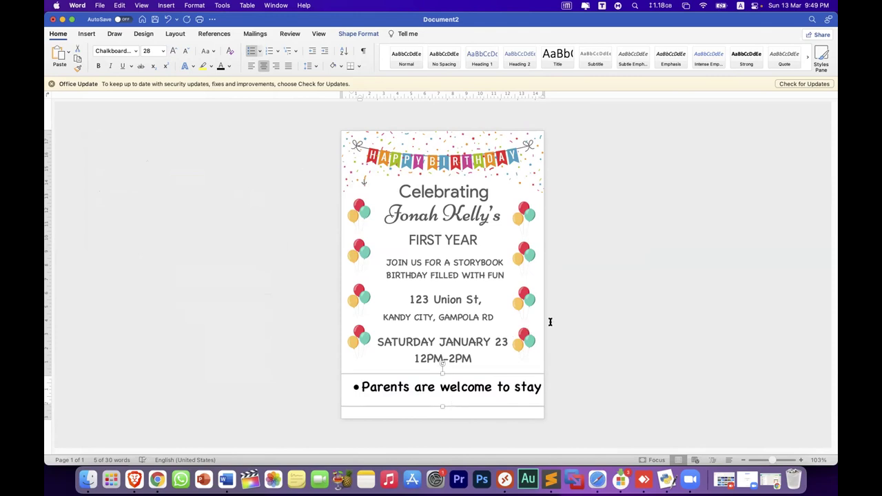
pyautogui.click(583, 313)
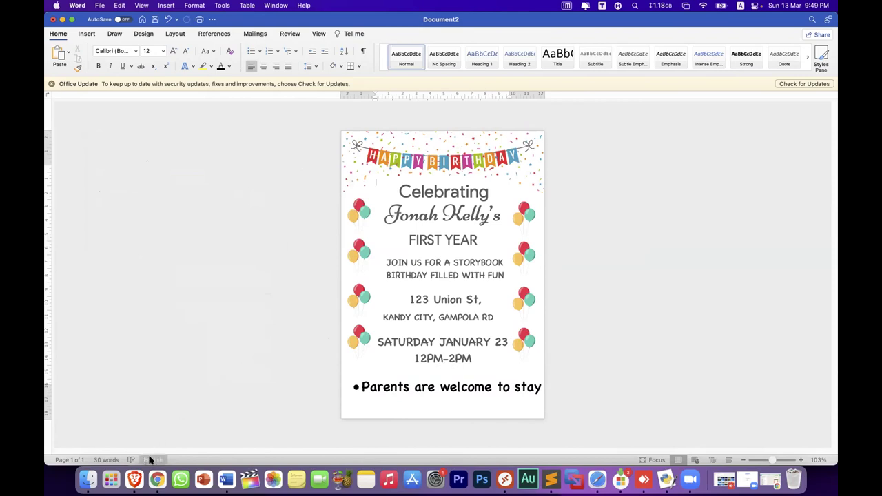
# Compare against the wikiHow reference invitation in Brave, then return to the Word document
pyautogui.click(134, 479)
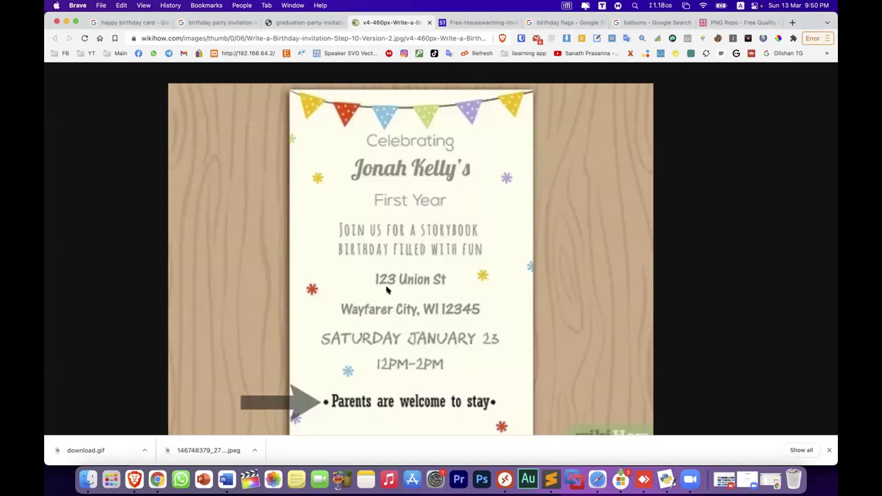
pyautogui.click(228, 471)
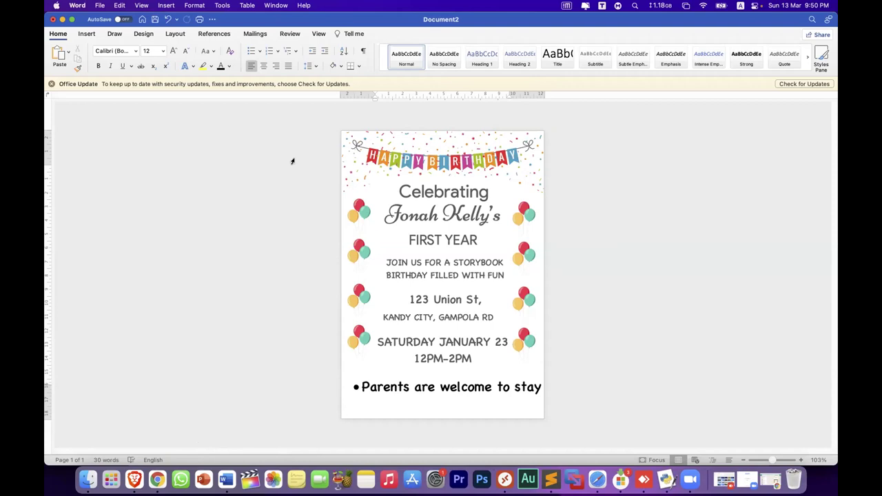
# Insert a snowflake icon found by searching 'snow' in the stock icons
pyautogui.click(86, 34)
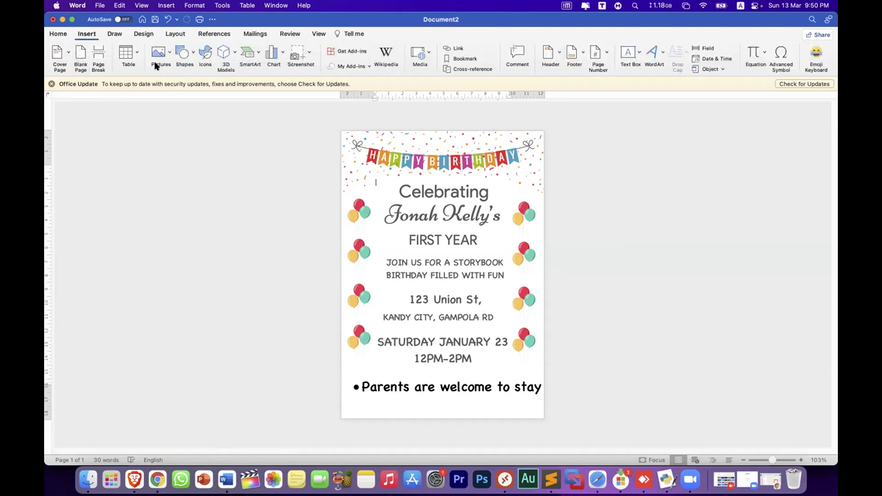
pyautogui.click(206, 56)
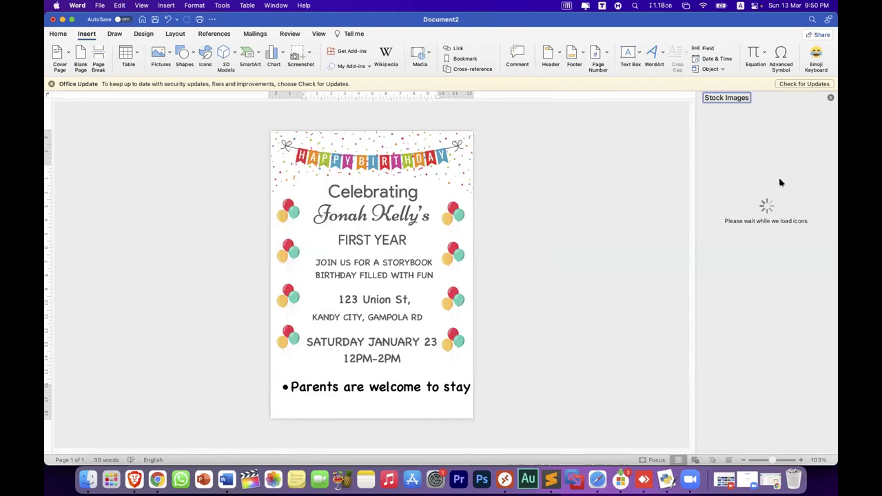
pyautogui.scroll(-1, 766, 252)
pyautogui.scroll(1, 767, 254)
pyautogui.write('snow')
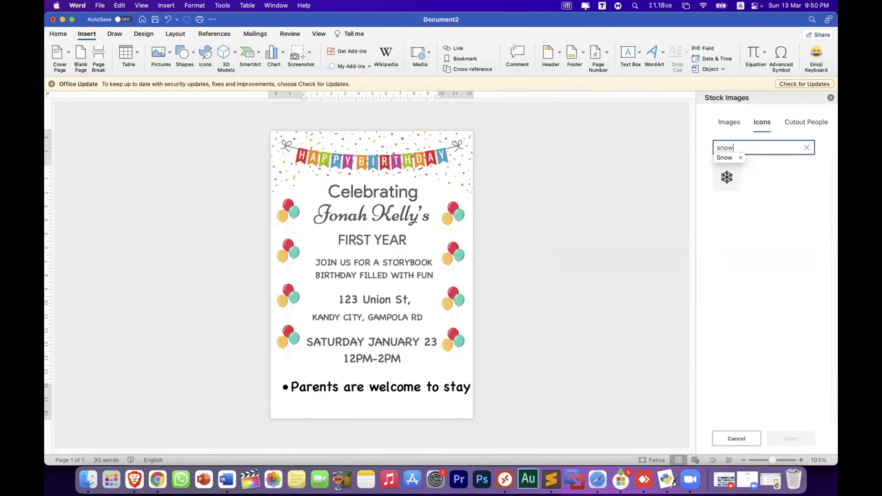
pyautogui.click(727, 179)
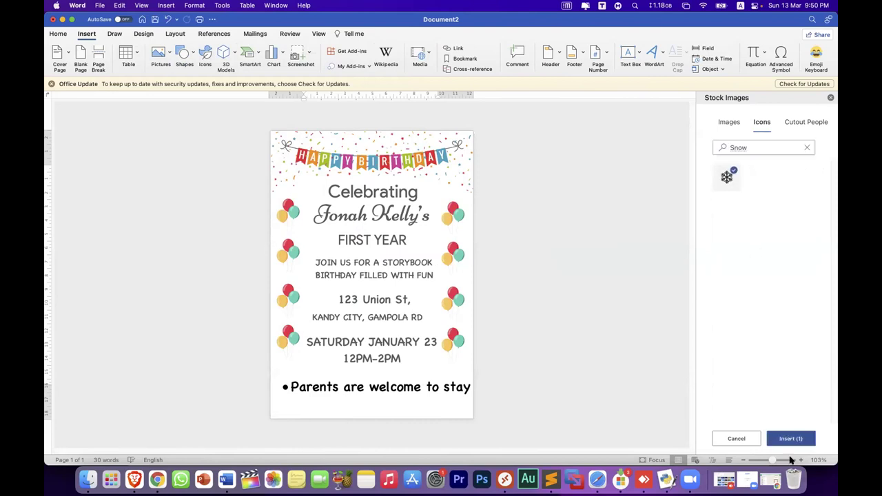
pyautogui.click(792, 438)
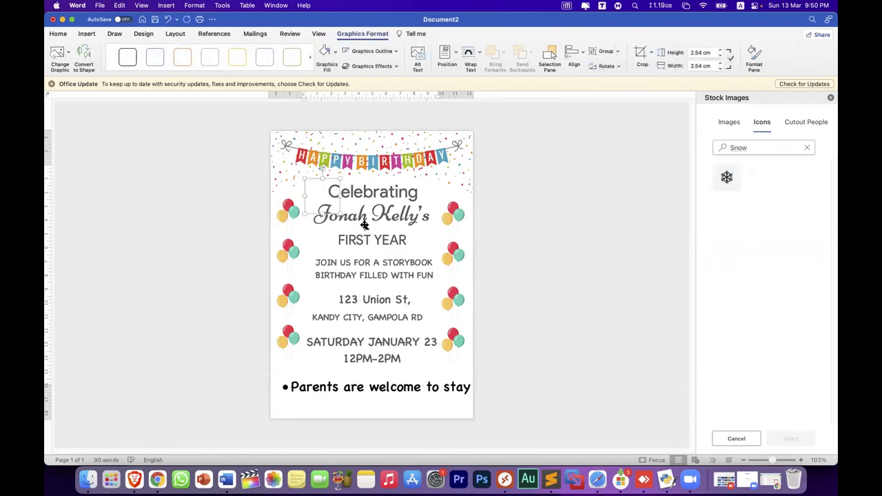
# Set the snowflake In Front of Text, shrink it to 1.34 cm, place it left of Celebrating, and colour it blue
pyautogui.rightClick(337, 198)
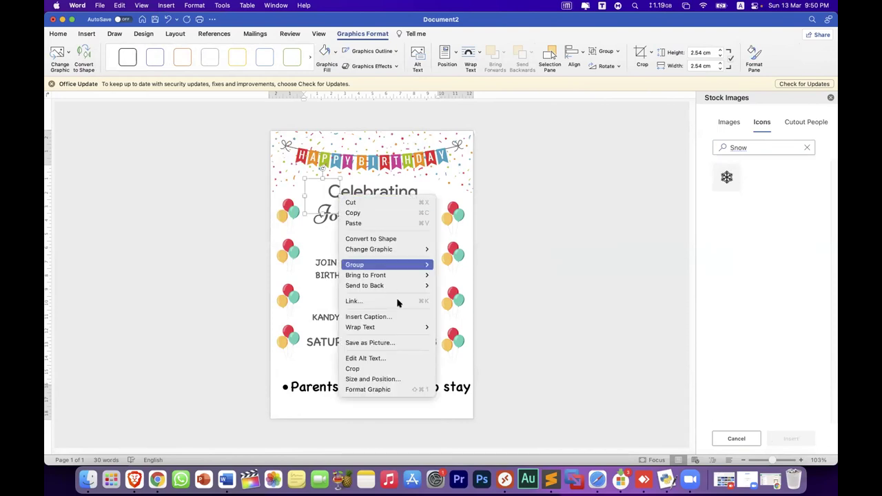
pyautogui.moveTo(413, 327)
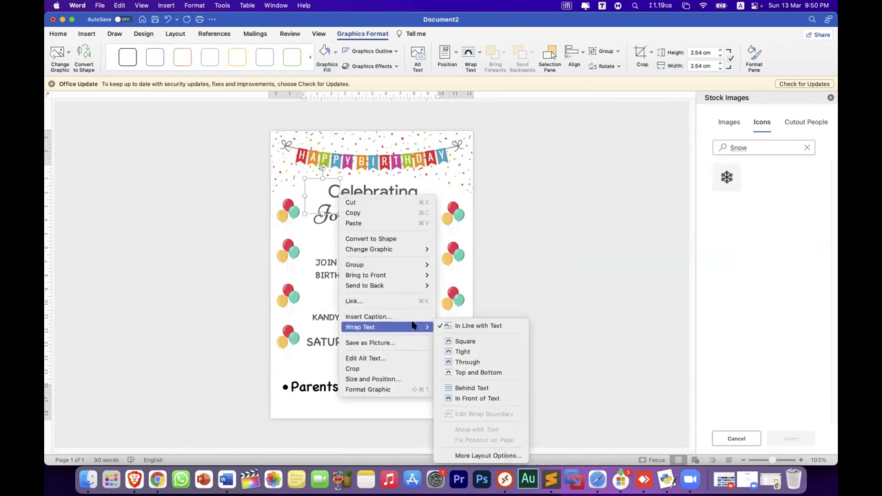
pyautogui.click(465, 395)
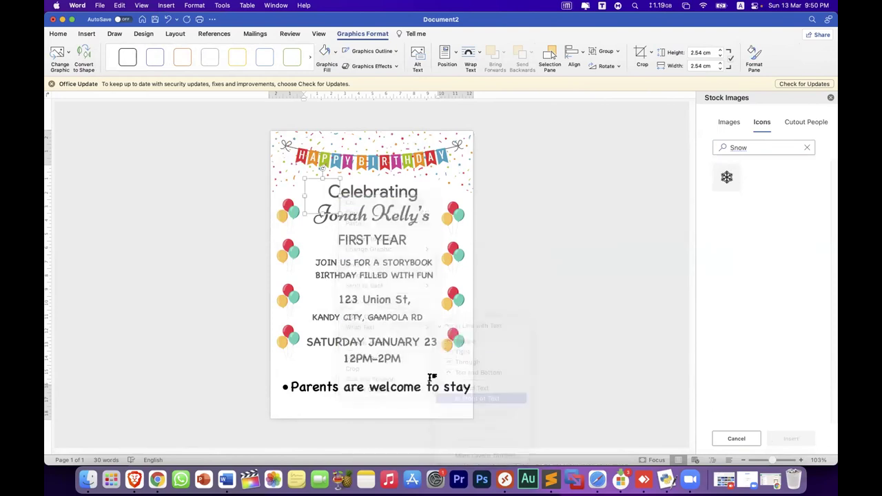
pyautogui.moveTo(302, 212); pyautogui.dragTo(306, 192)
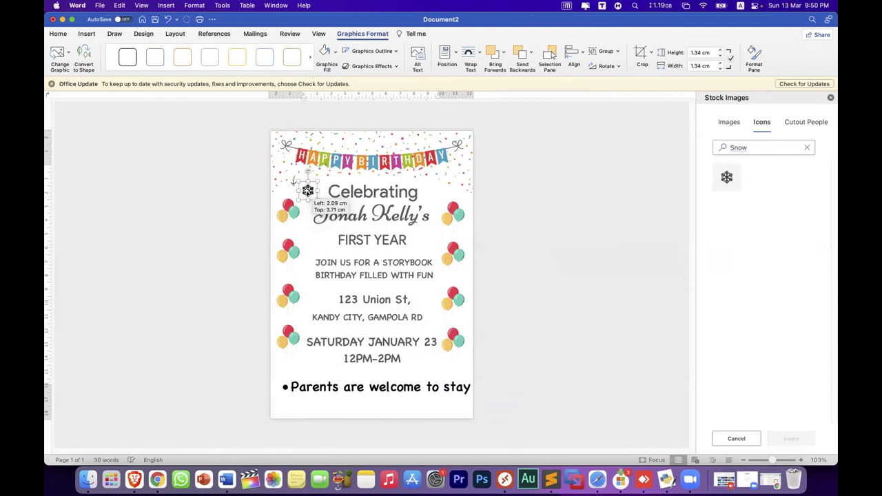
pyautogui.moveTo(306, 192); pyautogui.dragTo(302, 190)
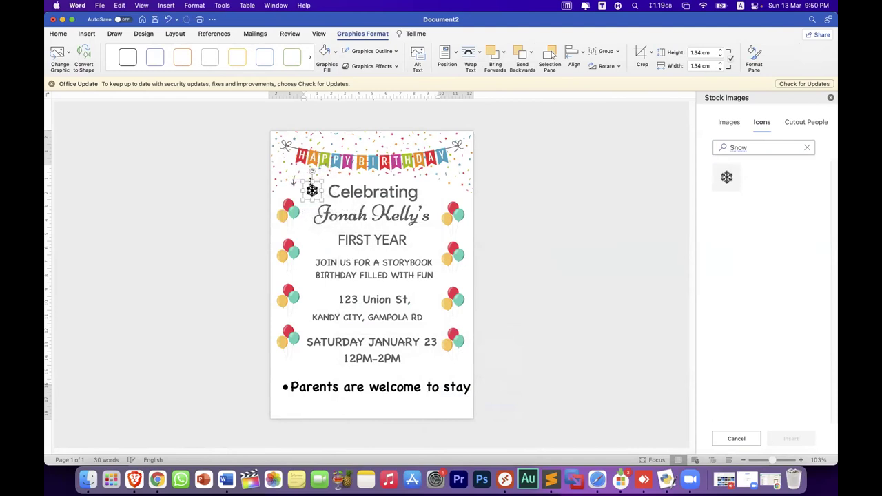
pyautogui.click(333, 53)
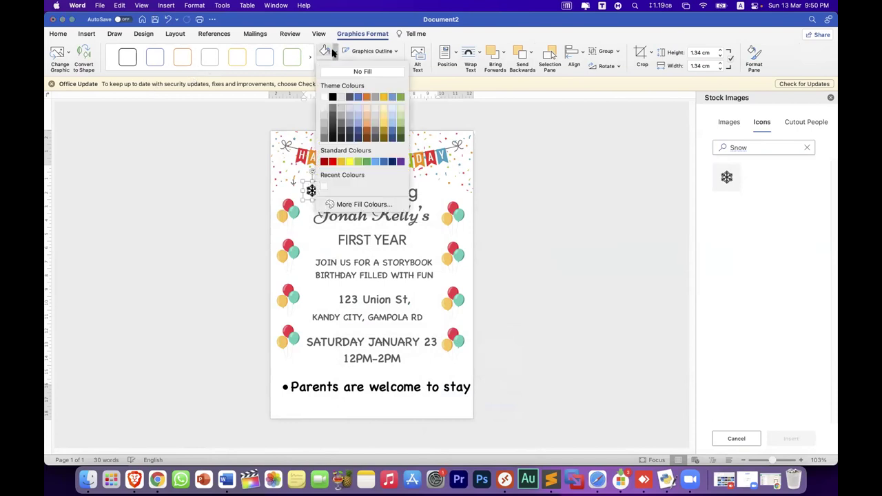
pyautogui.click(382, 162)
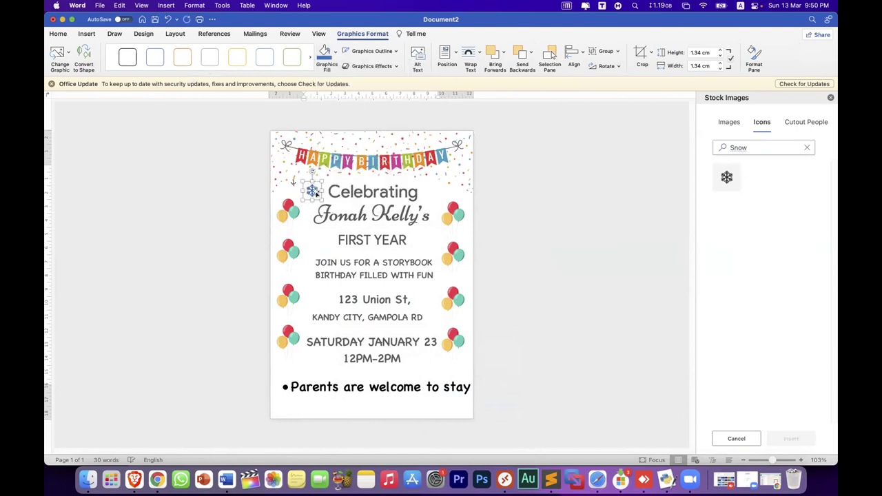
# Add snowflake copies: green right of FIRST YEAR and red beside 123 Union St
pyautogui.moveTo(317, 193)
pyautogui.mouseDown()
pyautogui.moveTo(422, 230)
pyautogui.moveTo(425, 241)
pyautogui.mouseUp()
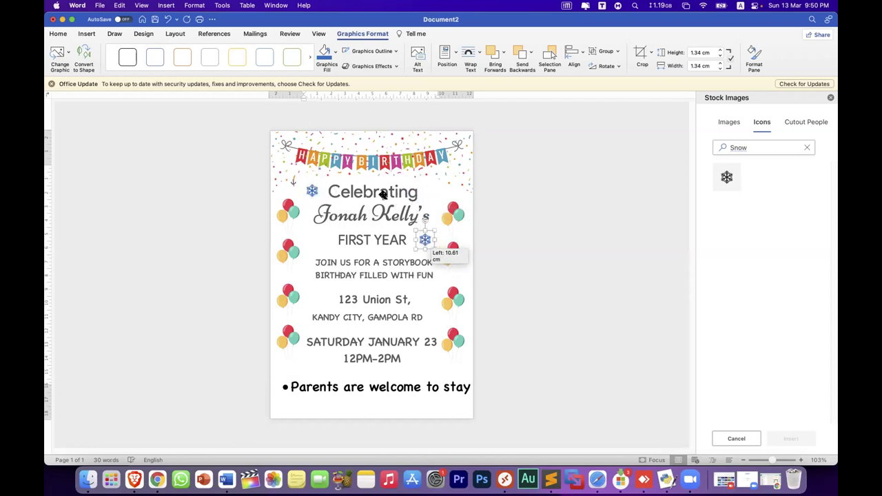
pyautogui.click(336, 53)
pyautogui.click(366, 162)
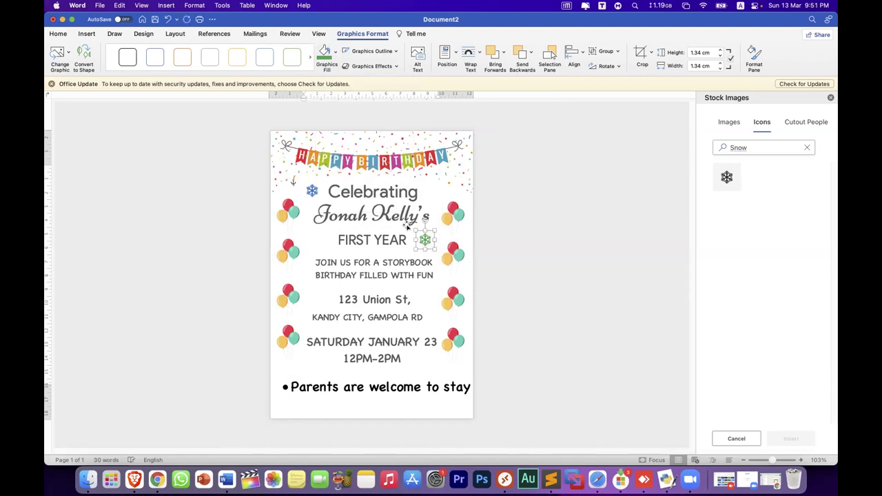
pyautogui.moveTo(424, 241); pyautogui.dragTo(320, 300)
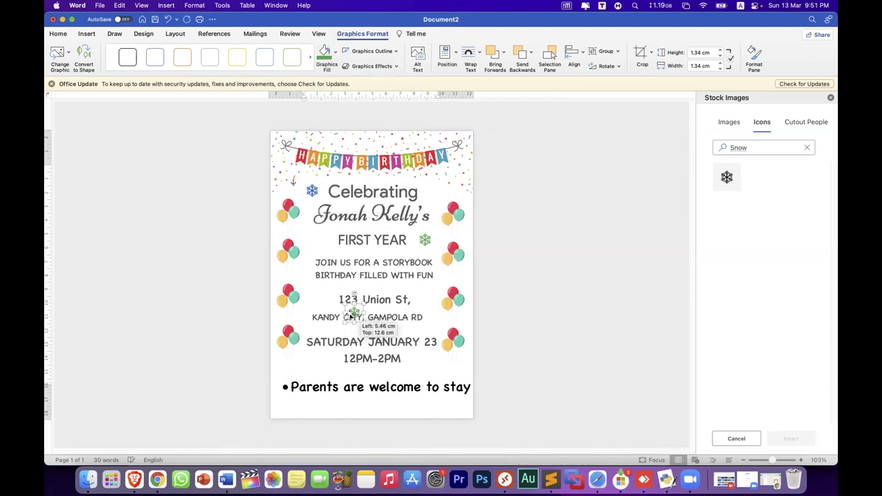
pyautogui.click(336, 55)
pyautogui.click(332, 161)
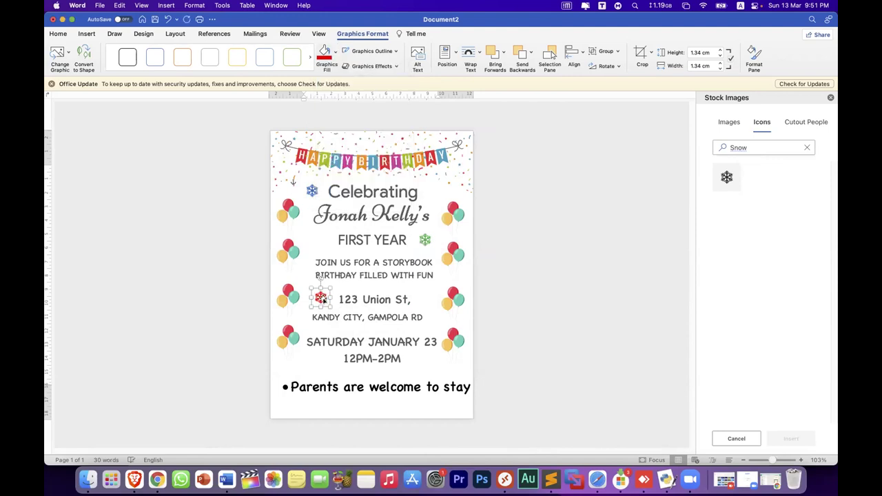
# Drag snowflake copies near 12PM-2PM (purple), under the Parents note (pale green), and left of FIRST YEAR (green)
pyautogui.moveTo(328, 308); pyautogui.dragTo(426, 366)
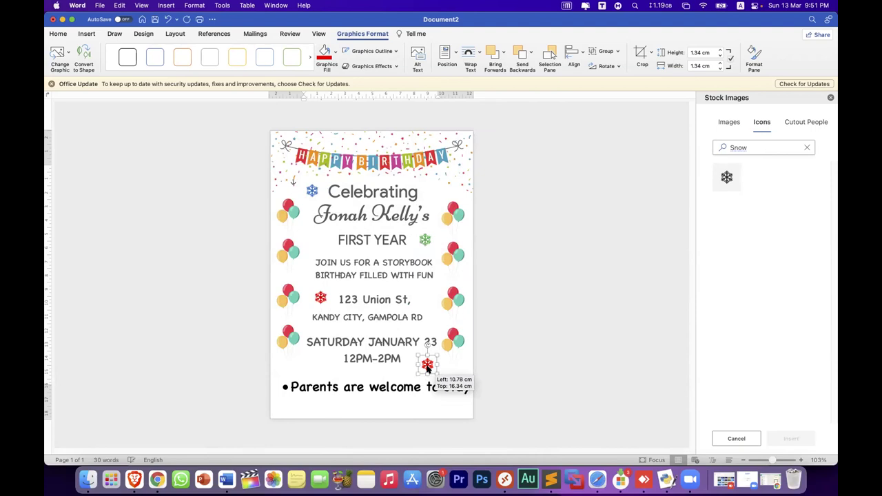
pyautogui.click(335, 52)
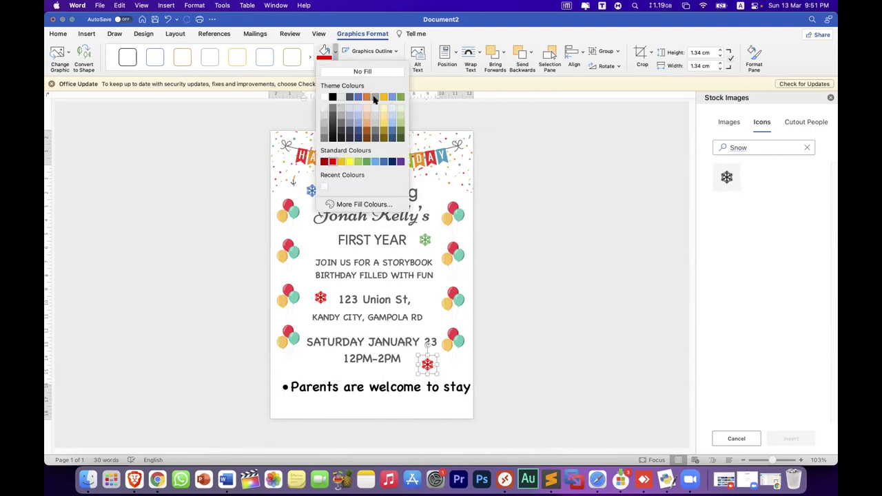
pyautogui.click(400, 162)
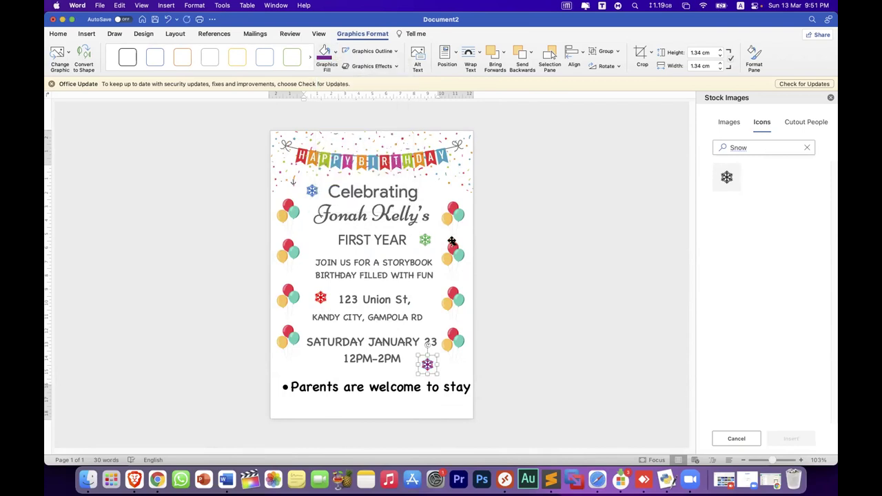
pyautogui.moveTo(429, 366); pyautogui.dragTo(302, 402)
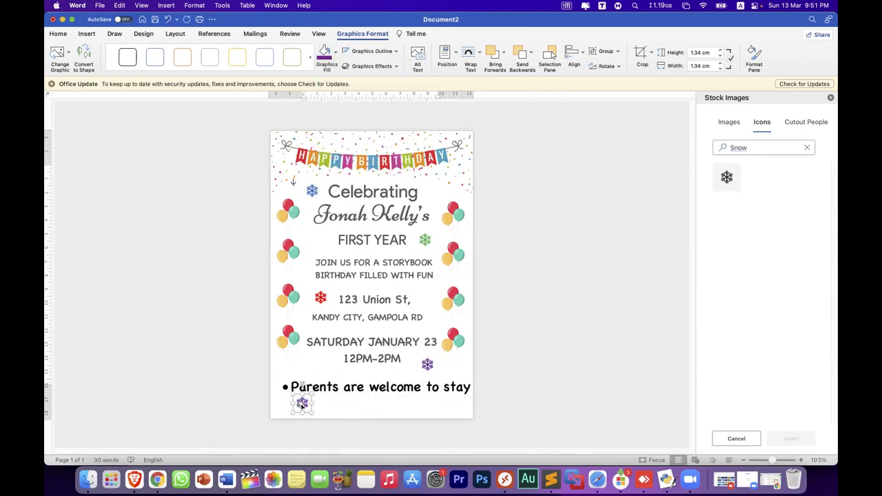
pyautogui.click(336, 52)
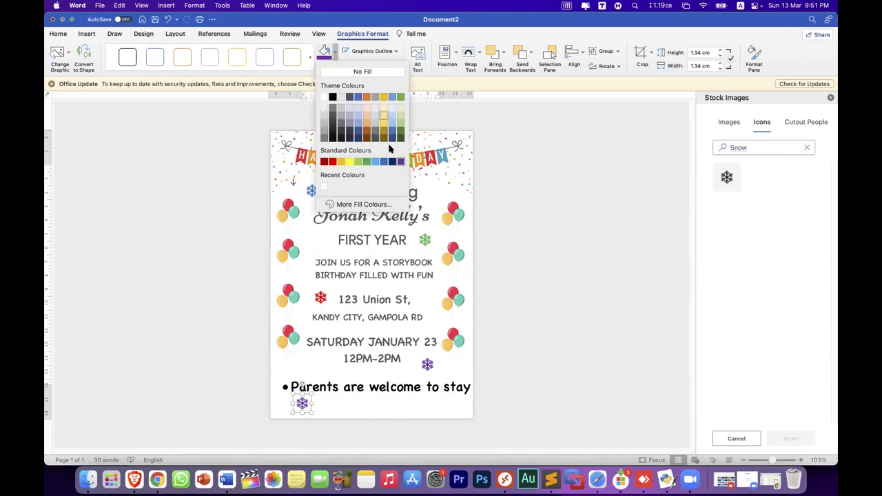
pyautogui.click(398, 124)
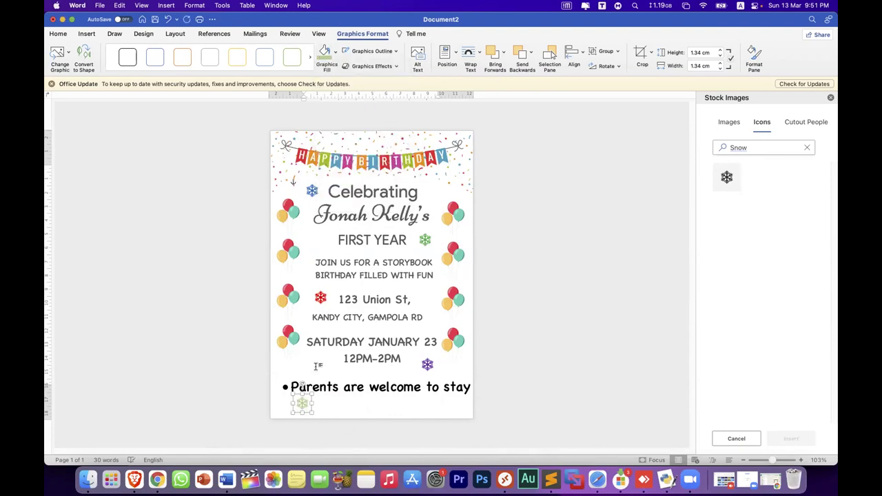
pyautogui.moveTo(302, 404)
pyautogui.mouseDown()
pyautogui.moveTo(325, 369)
pyautogui.moveTo(319, 243)
pyautogui.mouseUp()
pyautogui.click(335, 53)
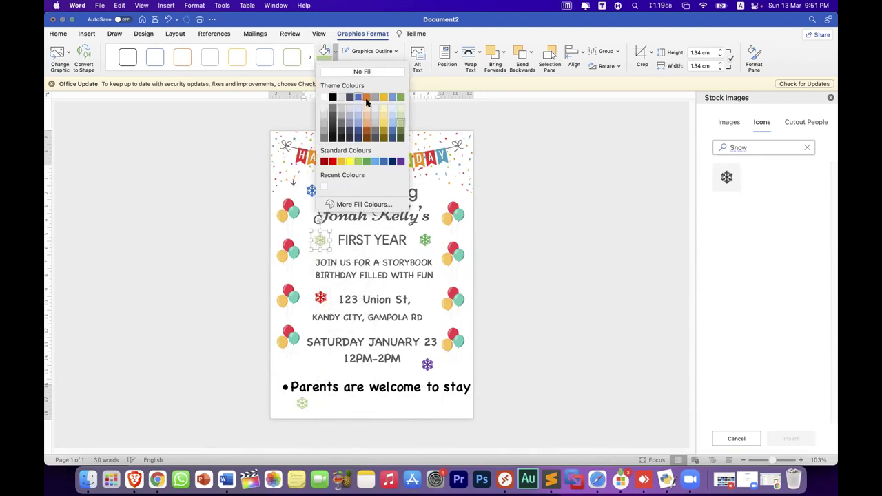
pyautogui.click(367, 161)
pyautogui.click(525, 243)
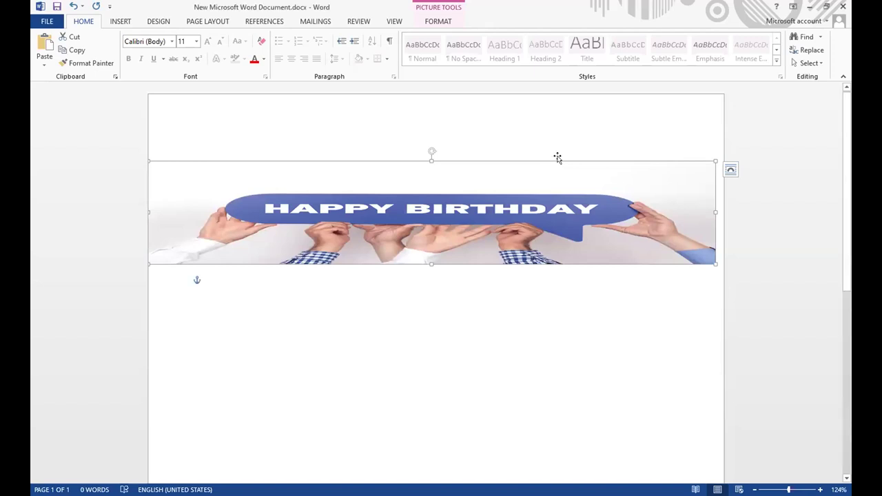
# Set the Happy Birthday banner photo to In Front of Text and drag it up to the page top
pyautogui.moveTo(557, 155); pyautogui.dragTo(562, 141)
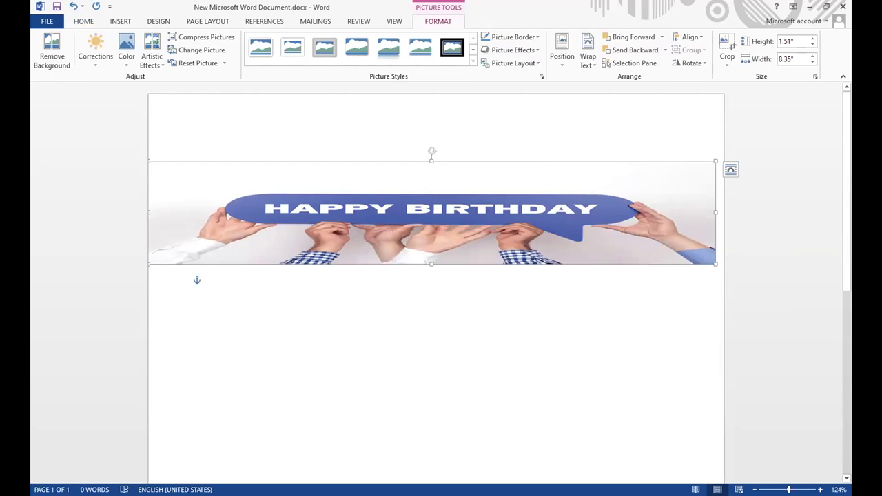
pyautogui.write('u')
pyautogui.click(627, 162)
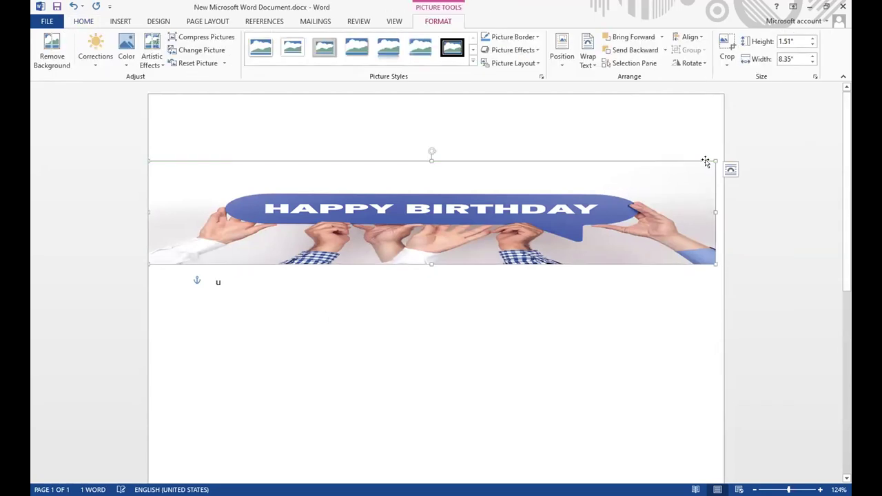
pyautogui.click(729, 169)
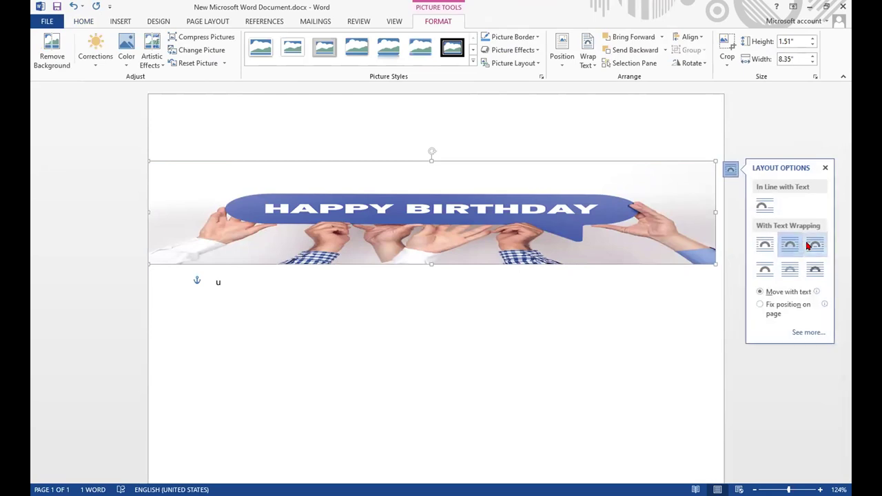
pyautogui.click(816, 270)
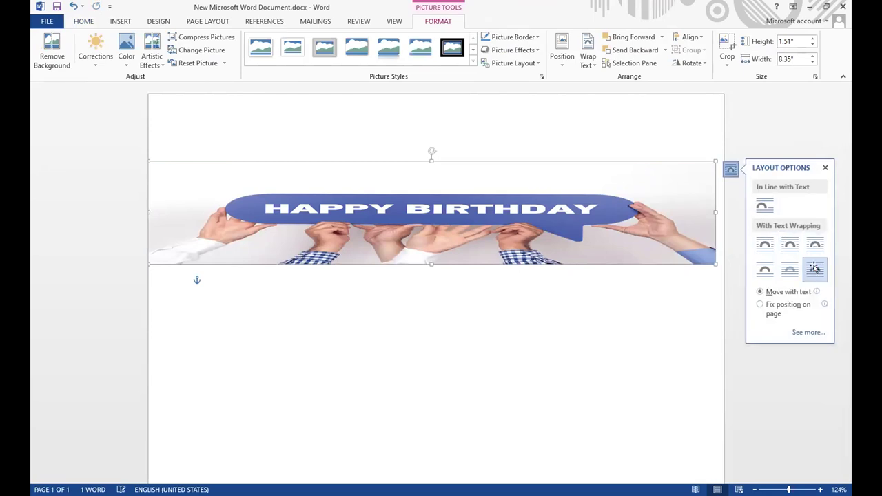
pyautogui.moveTo(686, 159); pyautogui.dragTo(683, 96)
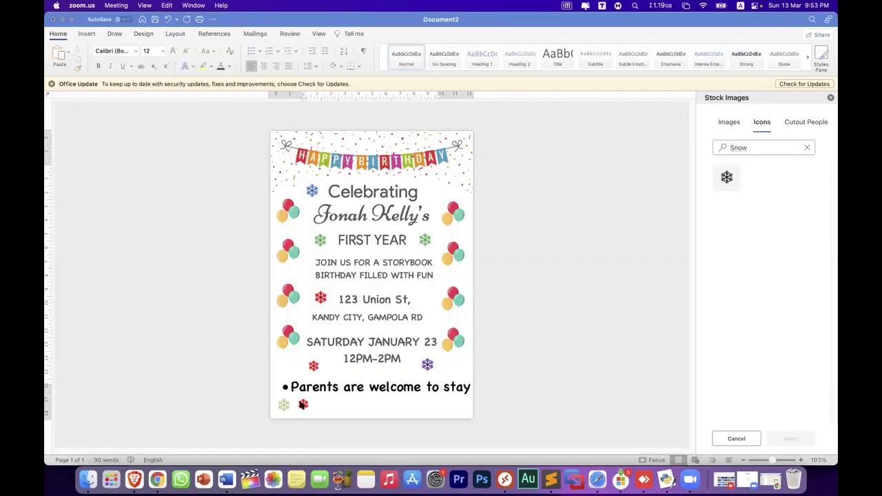
# Delete the stray red snowflake near the bottom of the invitation
pyautogui.click(302, 404)
pyautogui.moveTo(310, 406)
pyautogui.mouseDown()
pyautogui.moveTo(350, 411)
pyautogui.moveTo(334, 414)
pyautogui.mouseUp()
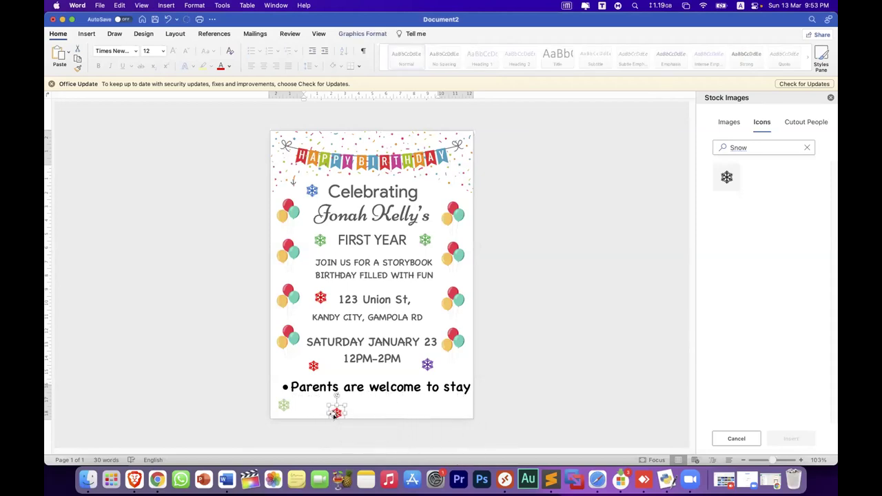
pyautogui.press('Delete')
# Shrink the balloon picture beside SATURDAY to about 1.58 cm and line balloons up along the page bottom
pyautogui.click(292, 343)
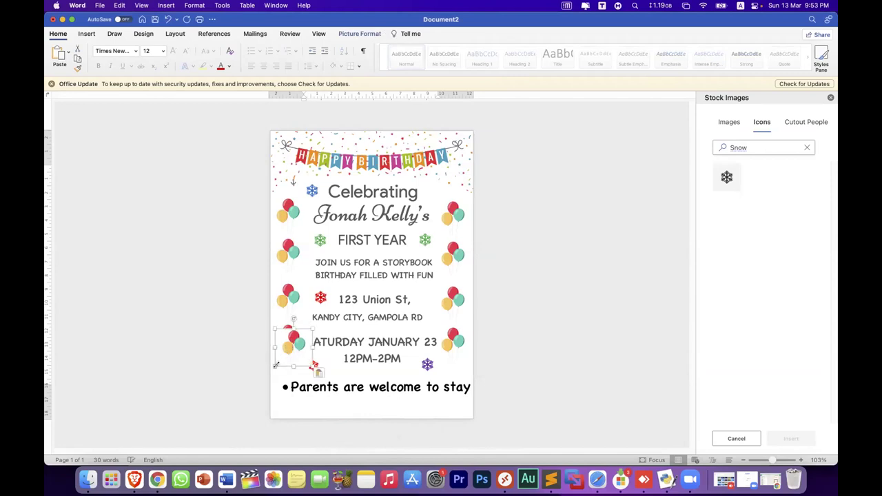
pyautogui.moveTo(275, 366)
pyautogui.mouseDown()
pyautogui.moveTo(295, 344)
pyautogui.moveTo(278, 405)
pyautogui.mouseUp()
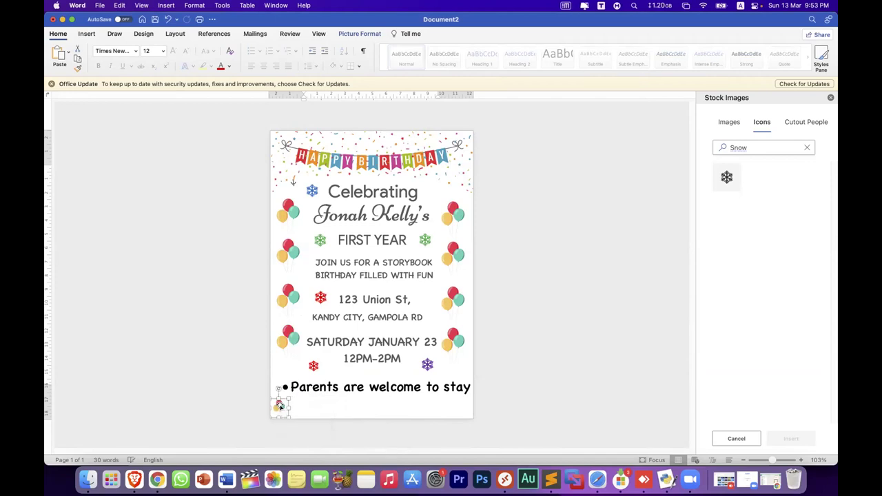
pyautogui.moveTo(278, 405); pyautogui.dragTo(303, 409)
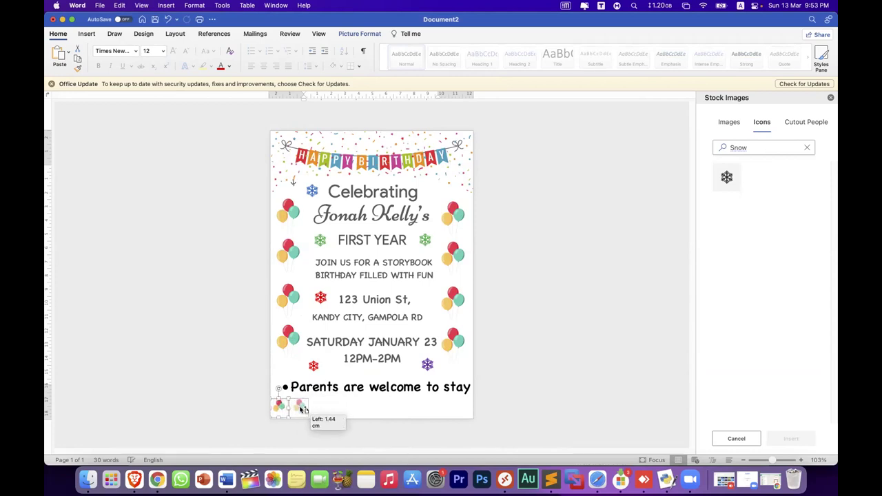
pyautogui.moveTo(303, 410); pyautogui.dragTo(354, 409)
pyautogui.click(386, 413)
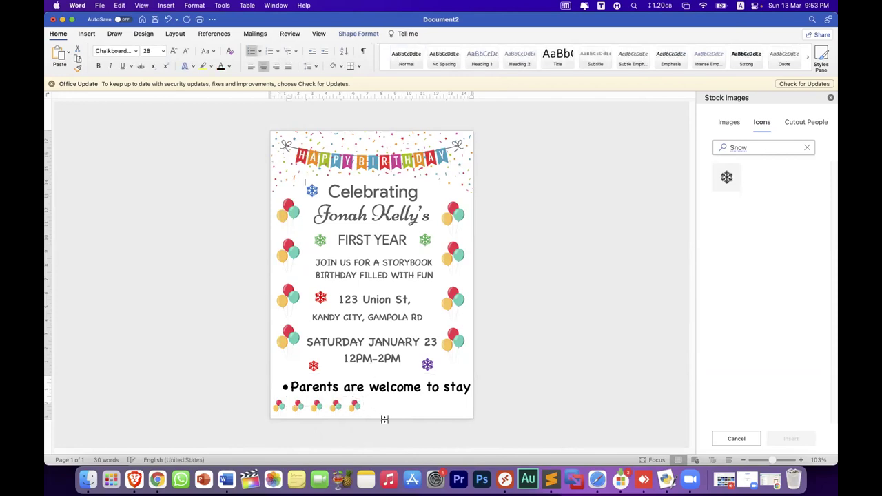
# Delete the balloon pictures from the bottom row
pyautogui.click(327, 407)
pyautogui.rightClick(324, 410)
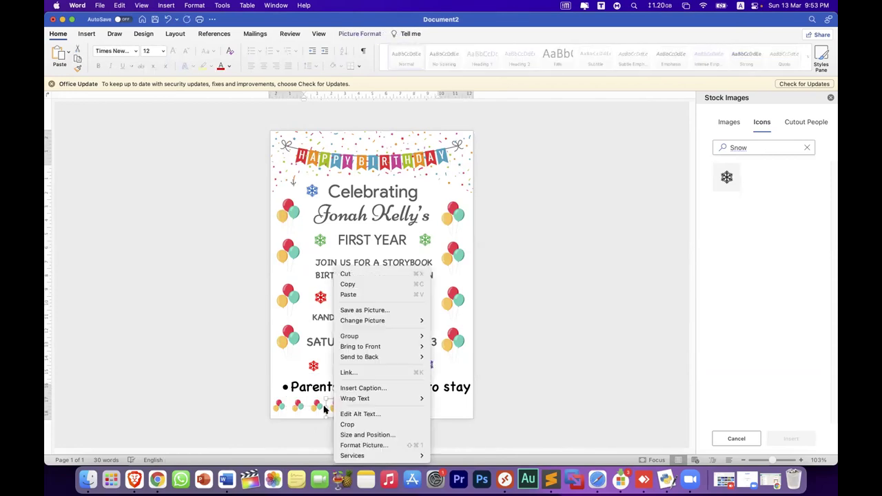
pyautogui.click(318, 408)
pyautogui.moveTo(317, 407); pyautogui.dragTo(278, 412)
pyautogui.click(278, 411)
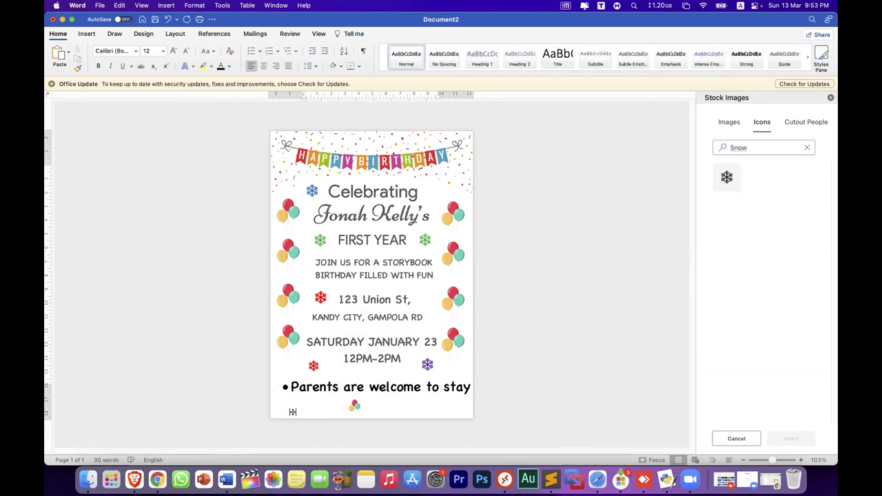
pyautogui.click(354, 407)
pyautogui.press('BackSpace')
# Move the 'Parents are welcome to stay' bullet note down toward the page bottom
pyautogui.click(347, 389)
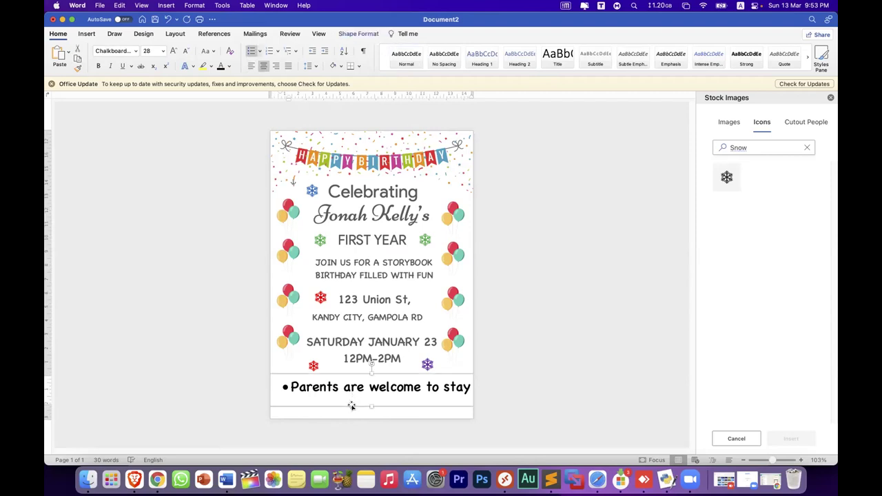
pyautogui.moveTo(350, 402); pyautogui.dragTo(353, 410)
pyautogui.click(496, 375)
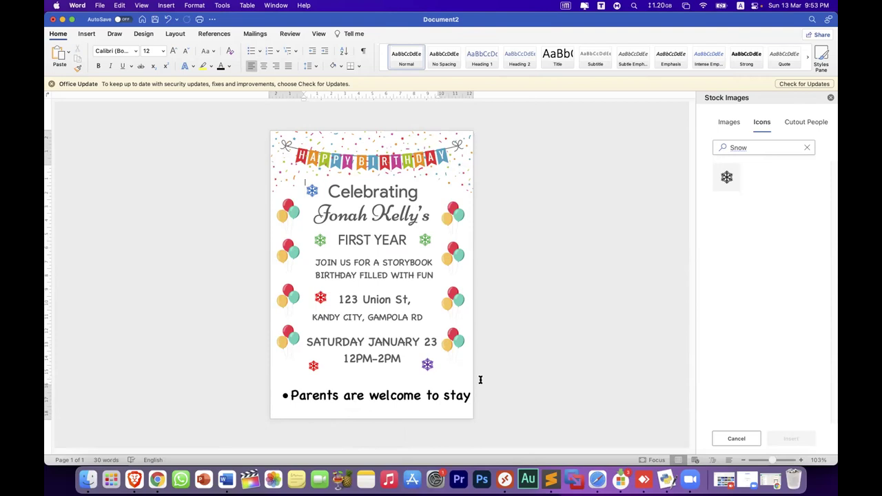
pyautogui.click(388, 403)
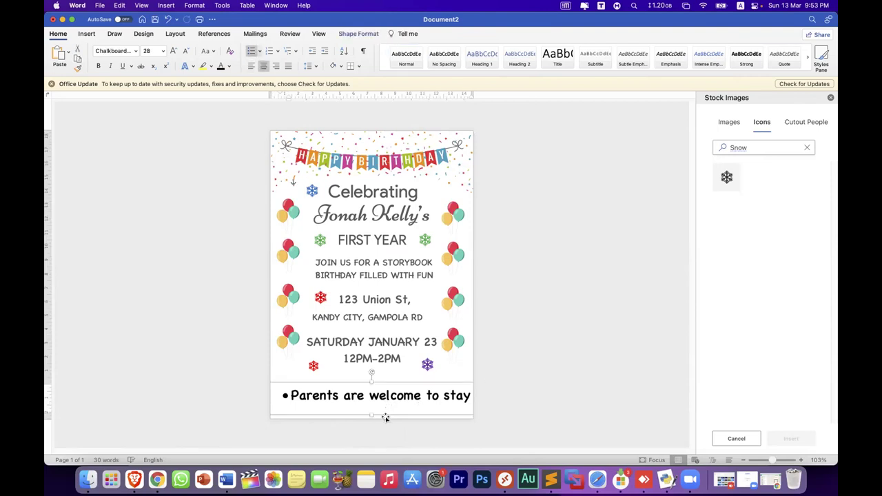
pyautogui.moveTo(386, 415); pyautogui.dragTo(385, 420)
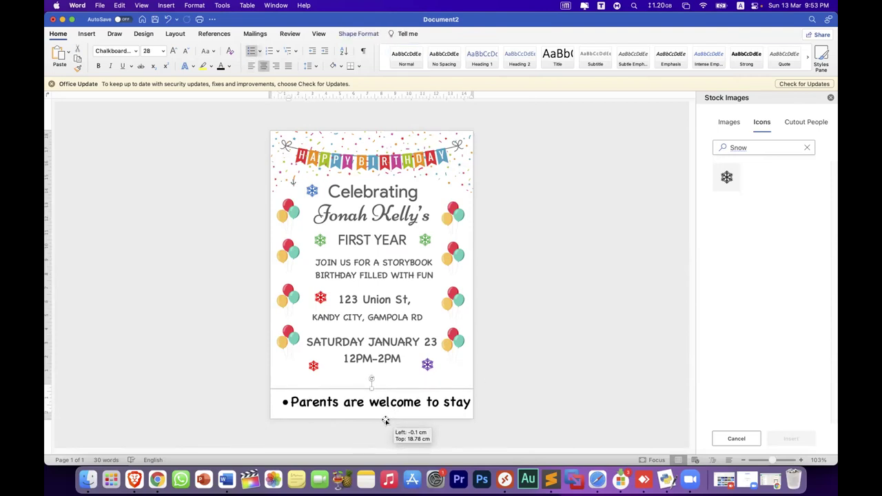
pyautogui.click(383, 353)
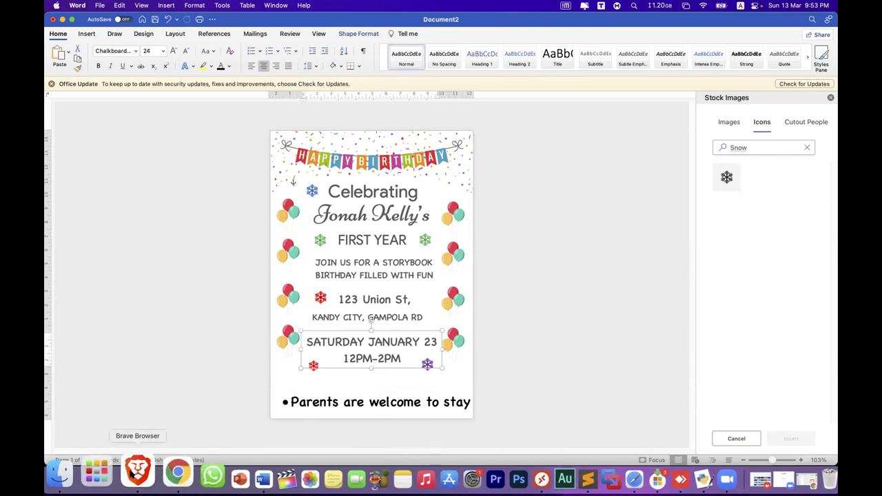
pyautogui.click(132, 473)
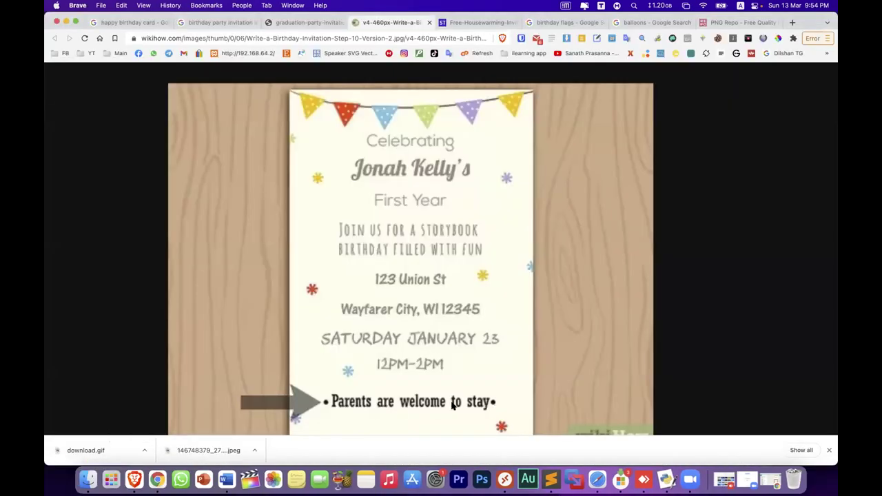
pyautogui.click(222, 475)
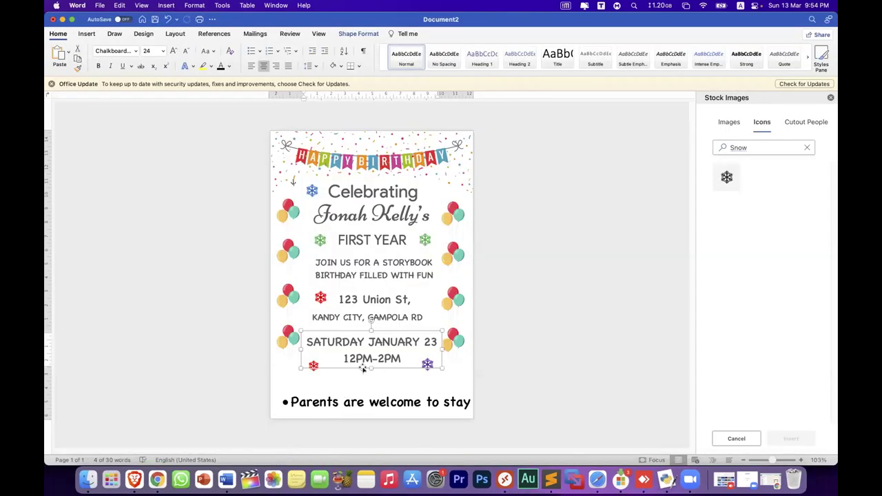
# Select the text boxes from KANDY CITY up to Celebrating and nudge them with the arrow keys
pyautogui.keyDown('shift'); pyautogui.click(390, 318); pyautogui.keyUp('shift')
pyautogui.keyDown('shift'); pyautogui.click(396, 298); pyautogui.keyUp('shift')
pyautogui.keyDown('shift'); pyautogui.click(397, 270); pyautogui.keyUp('shift')
pyautogui.keyDown('shift'); pyautogui.click(394, 247); pyautogui.keyUp('shift')
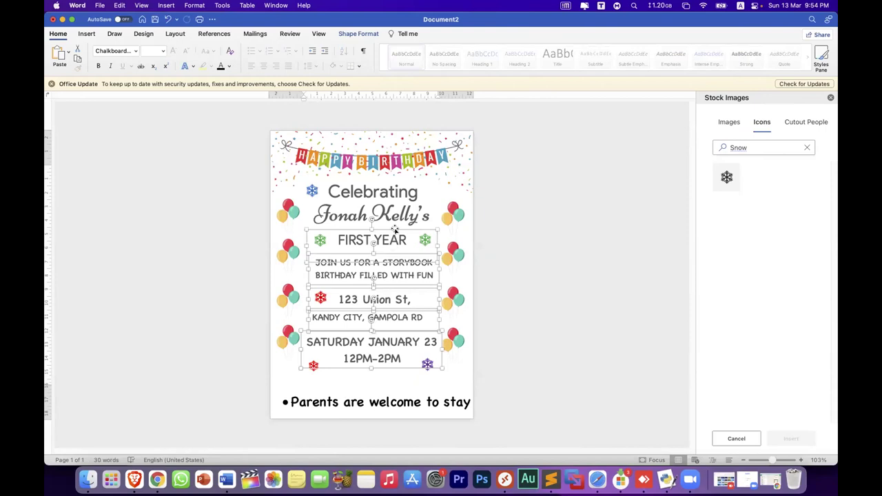
pyautogui.keyDown('shift'); pyautogui.click(396, 217); pyautogui.keyUp('shift')
pyautogui.keyDown('shift'); pyautogui.click(394, 192); pyautogui.keyUp('shift')
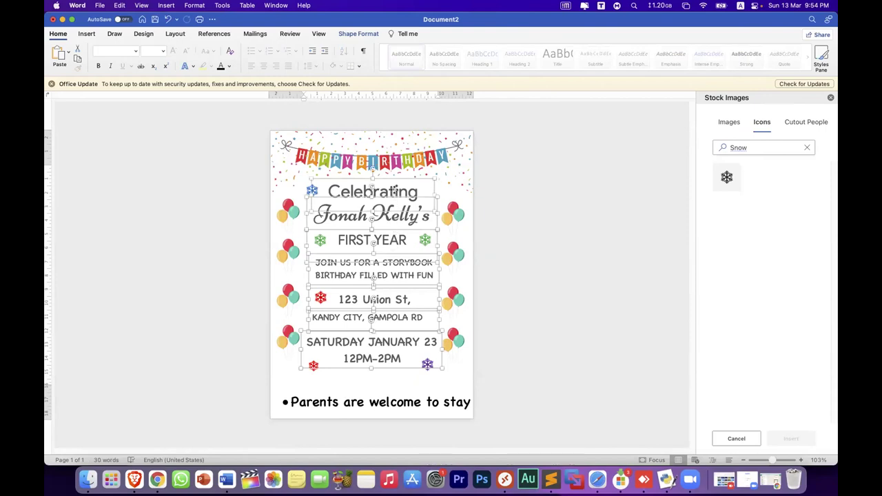
pyautogui.press('Down')
pyautogui.press('Down')
pyautogui.press('Down')
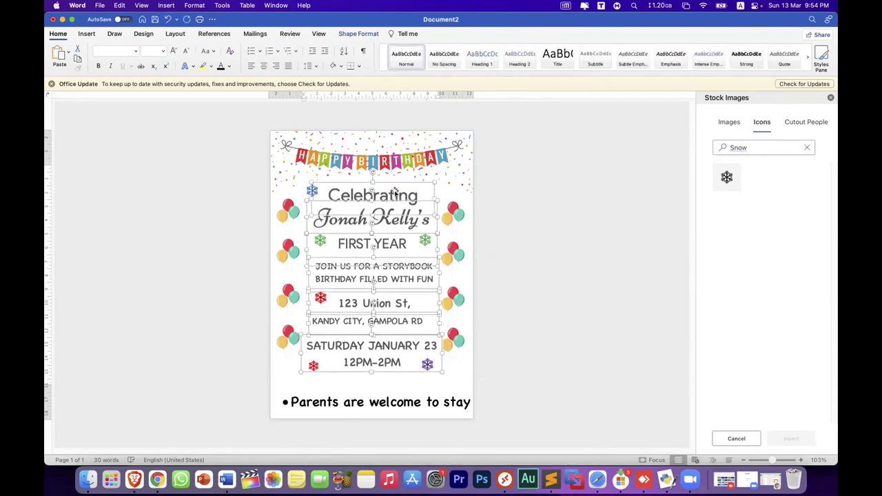
pyautogui.press('Down')
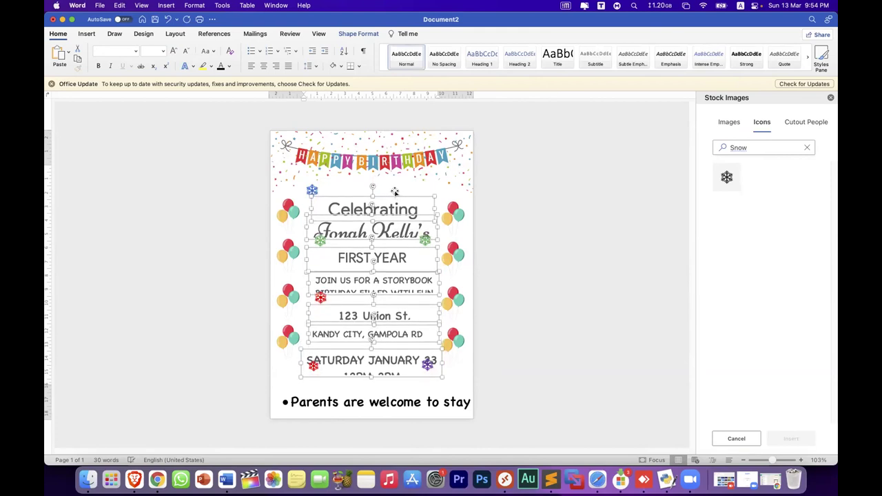
pyautogui.press('Up')
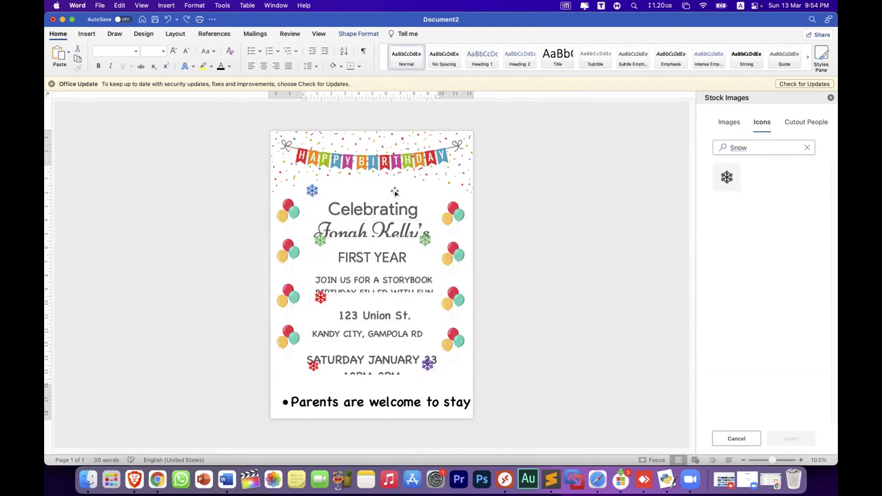
pyautogui.press('Up')
pyautogui.press('Up')
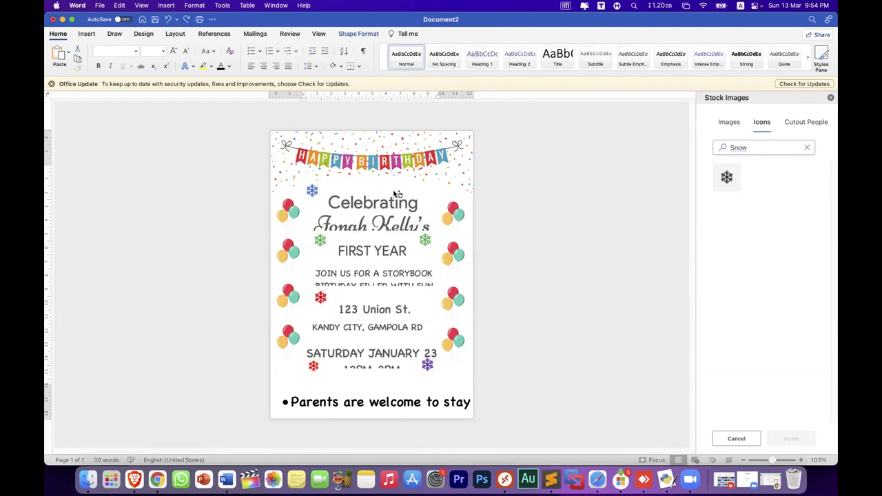
pyautogui.press('Up')
pyautogui.press('Up')
pyautogui.press('Up')
pyautogui.press('Escape')
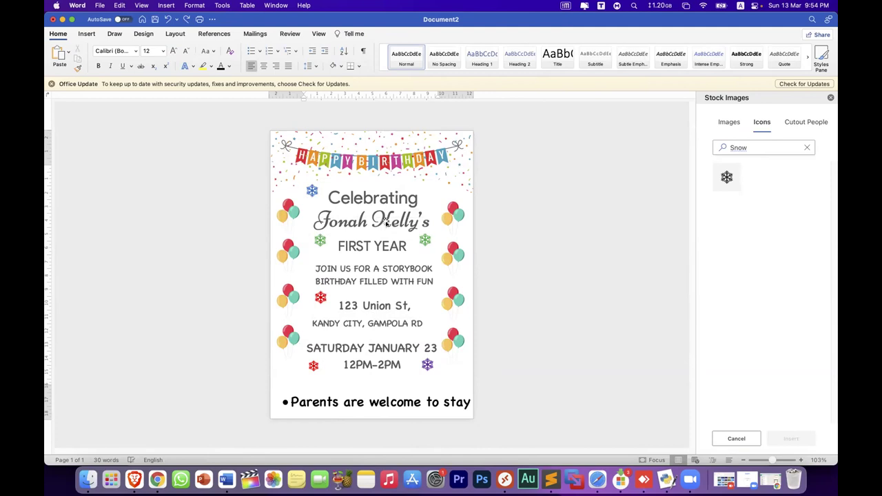
# Reselect the whole block from SATURDAY JANUARY 23 to Celebrating and fine-tune its vertical position
pyautogui.click(366, 360)
pyautogui.click(365, 359)
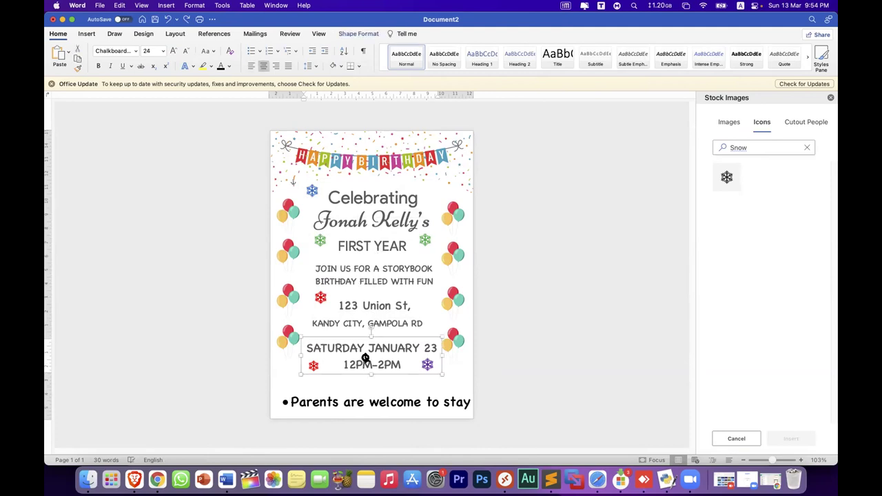
pyautogui.keyDown('shift'); pyautogui.click(395, 325); pyautogui.keyUp('shift')
pyautogui.keyDown('shift'); pyautogui.click(395, 305); pyautogui.keyUp('shift')
pyautogui.keyDown('shift'); pyautogui.click(391, 276); pyautogui.keyUp('shift')
pyautogui.keyDown('shift'); pyautogui.click(387, 244); pyautogui.keyUp('shift')
pyautogui.keyDown('shift'); pyautogui.click(388, 224); pyautogui.keyUp('shift')
pyautogui.keyDown('shift'); pyautogui.click(396, 198); pyautogui.keyUp('shift')
pyautogui.press('Down')
pyautogui.press('Down')
pyautogui.press('Down')
pyautogui.press('Down')
pyautogui.press('Down')
pyautogui.press('Up')
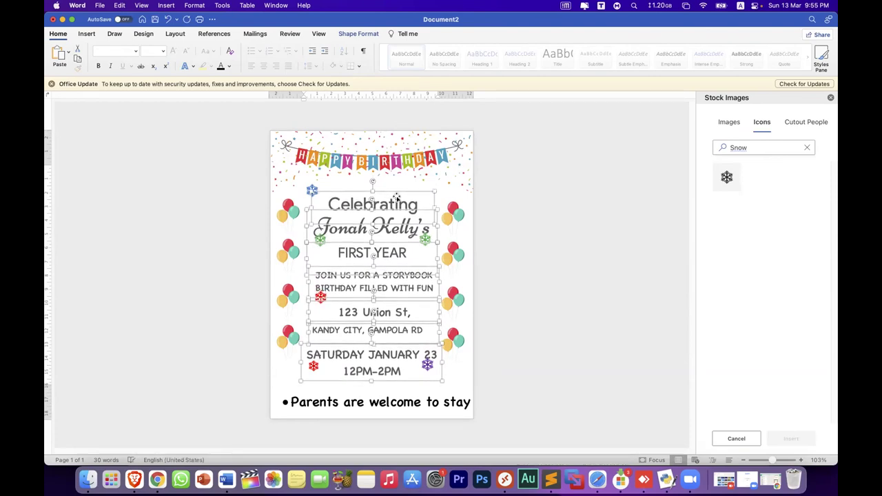
pyautogui.click(530, 251)
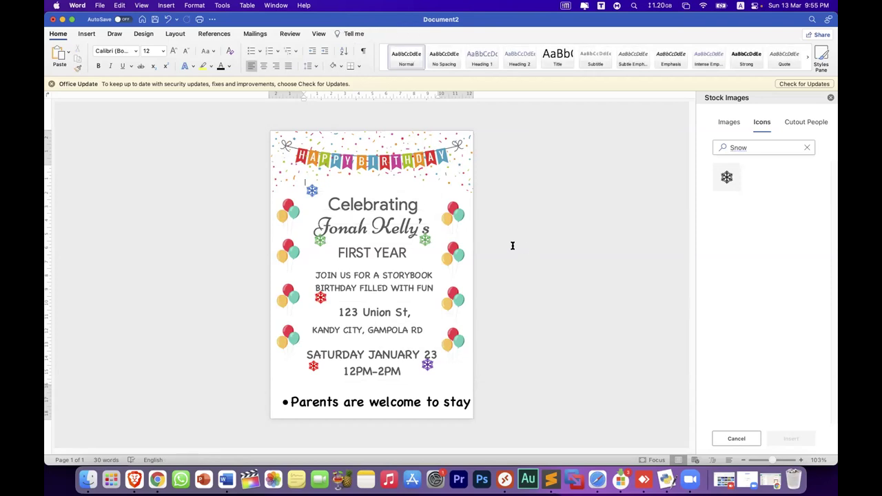